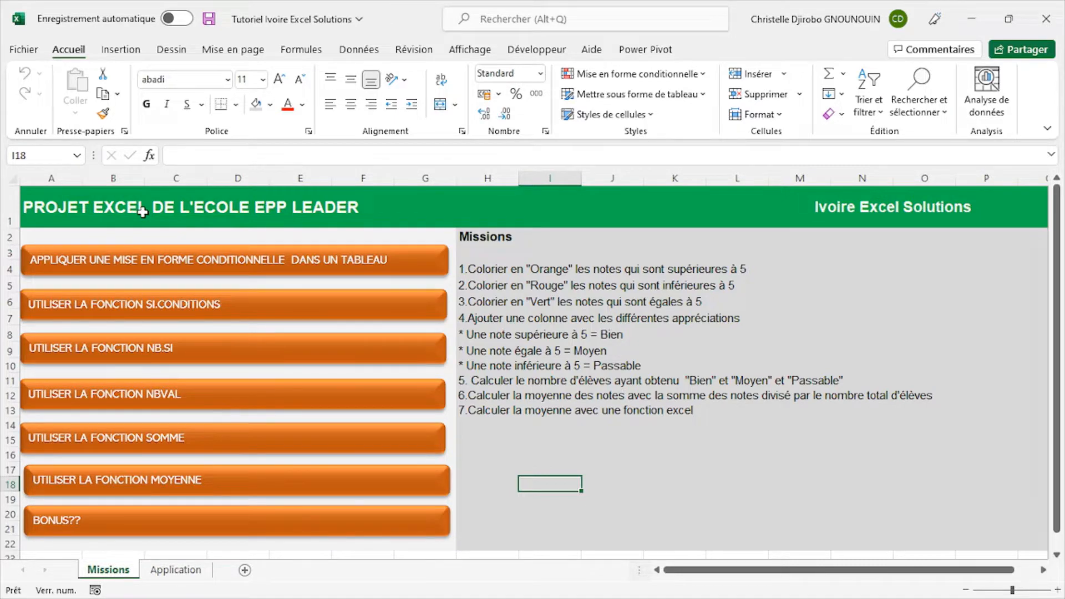
- Review the project tasks on the Missions sheet and the grade and summary tables on the Application sheet
click(176, 570)
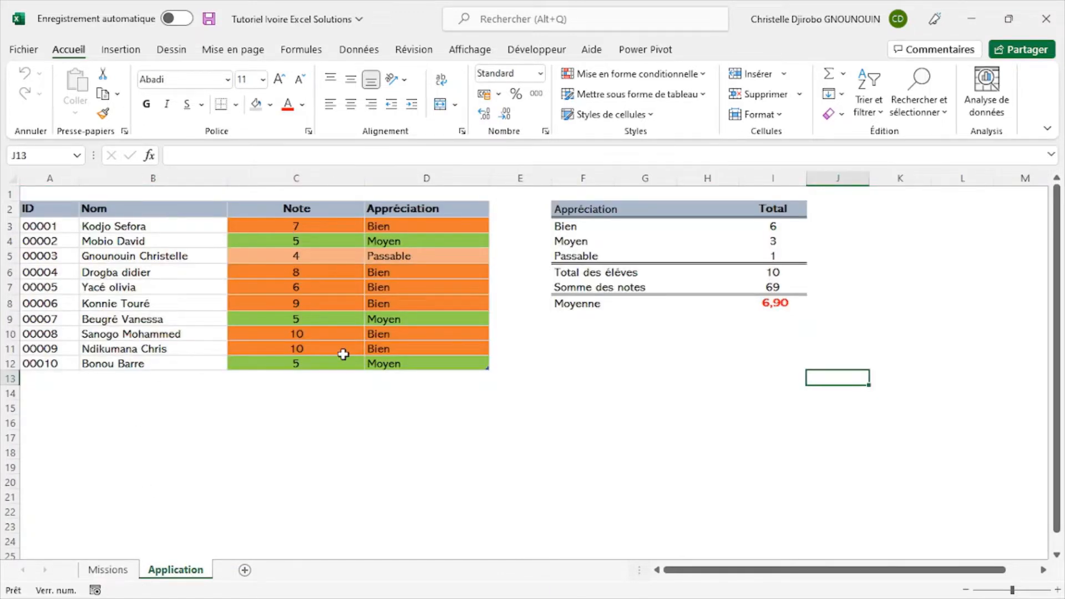
click(109, 570)
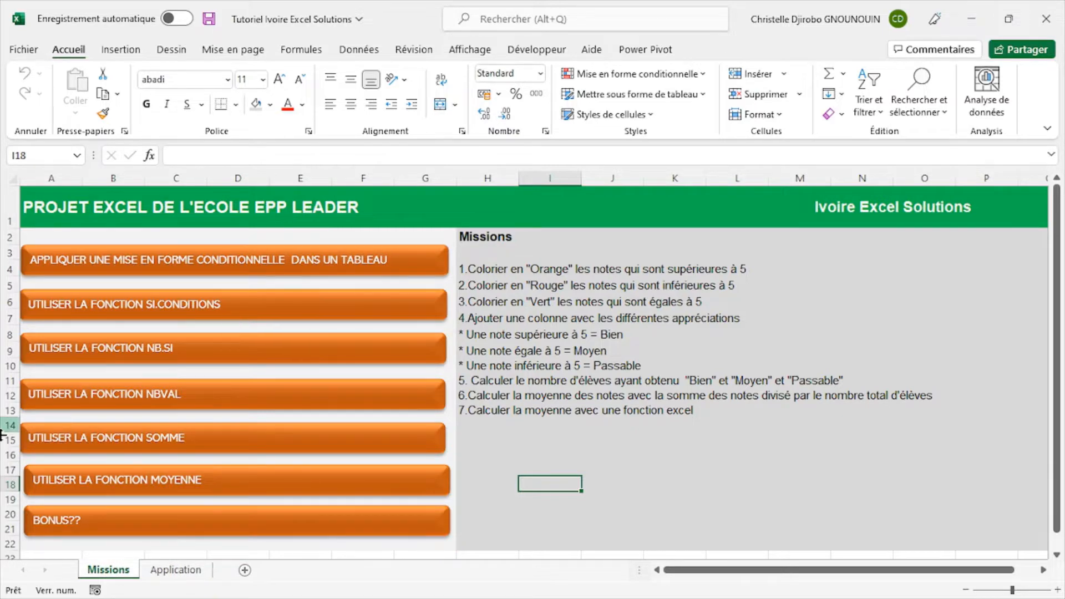
click(175, 572)
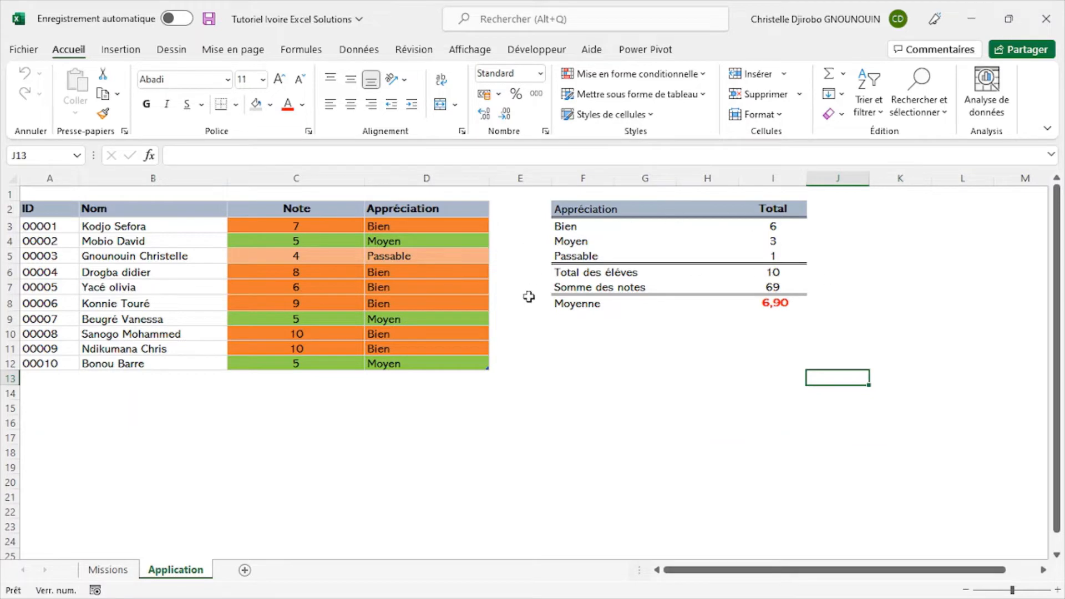
click(107, 570)
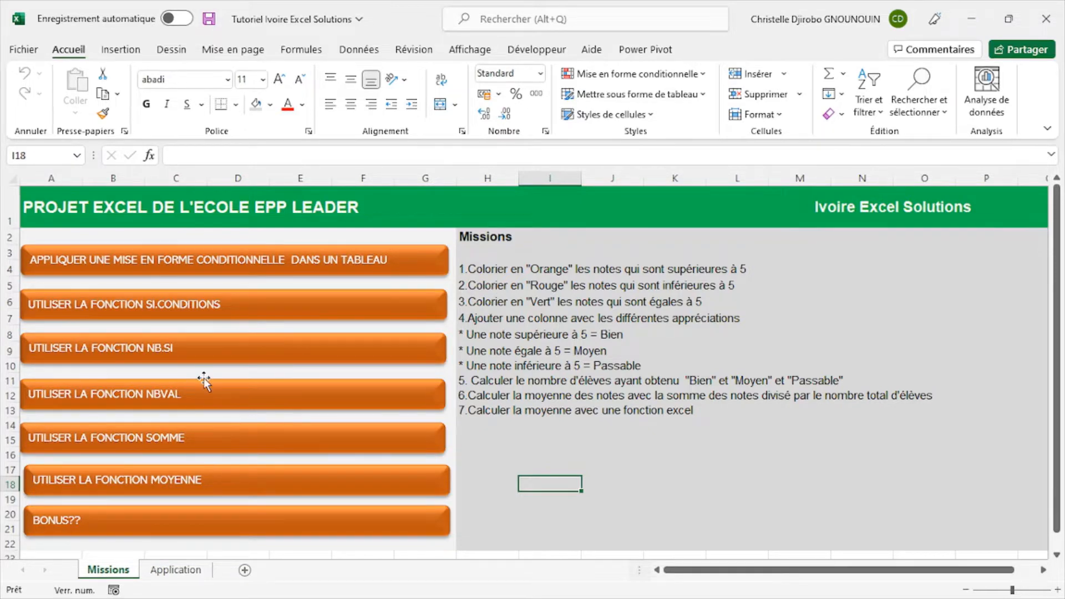
click(175, 570)
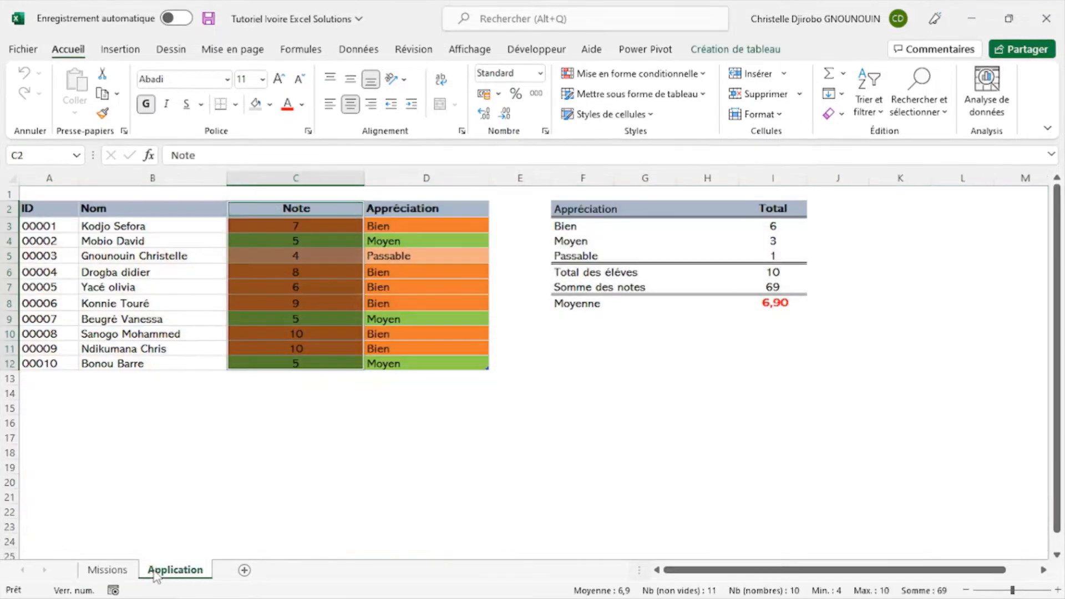
click(90, 239)
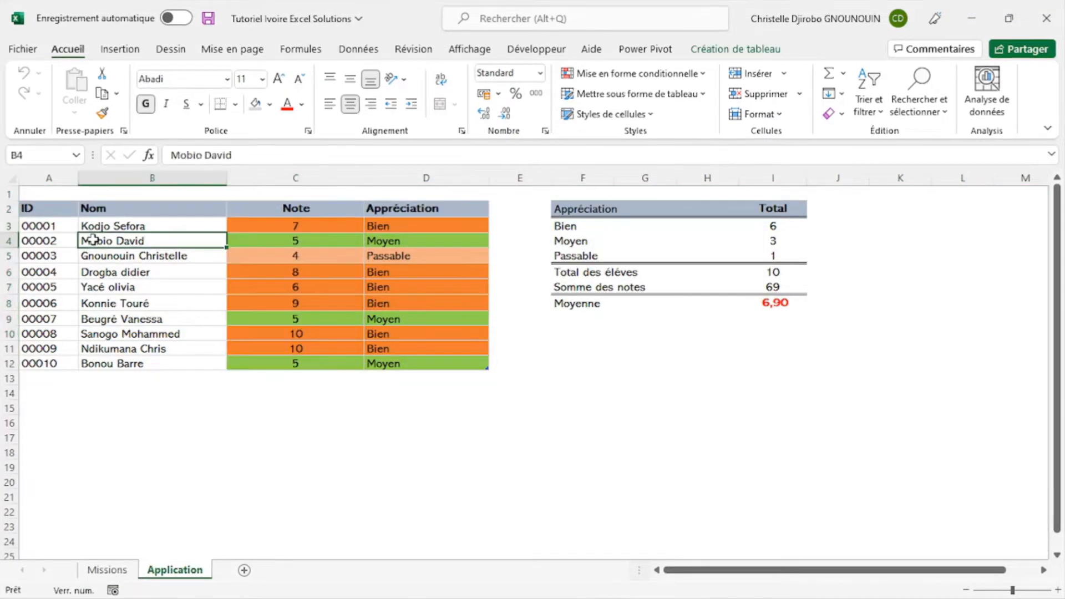
click(23, 207)
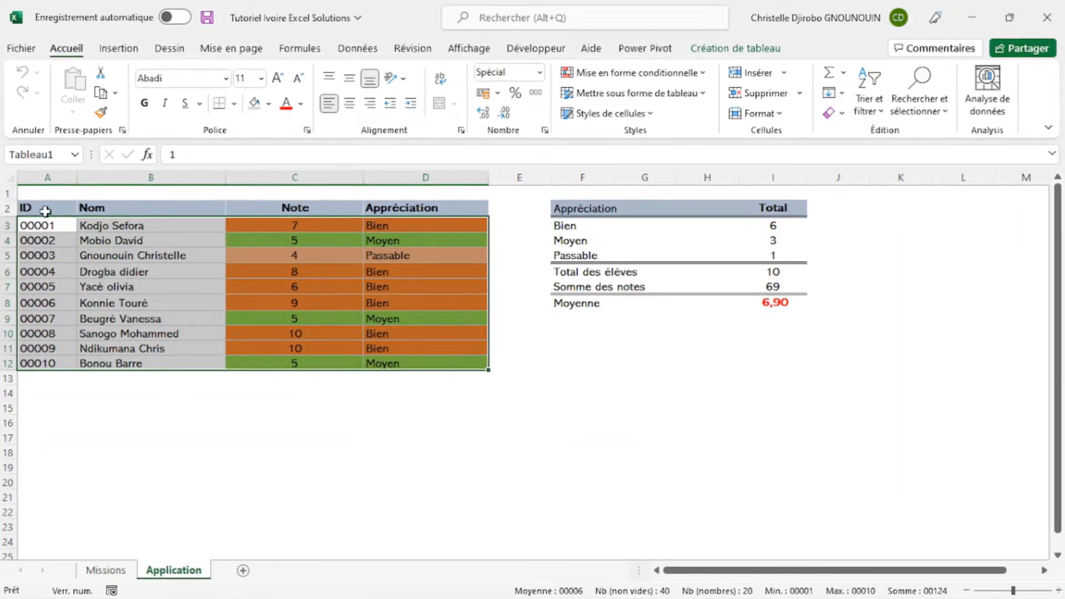
- Add a new worksheet after Application and name it Analyse
click(243, 571)
double_click(245, 571)
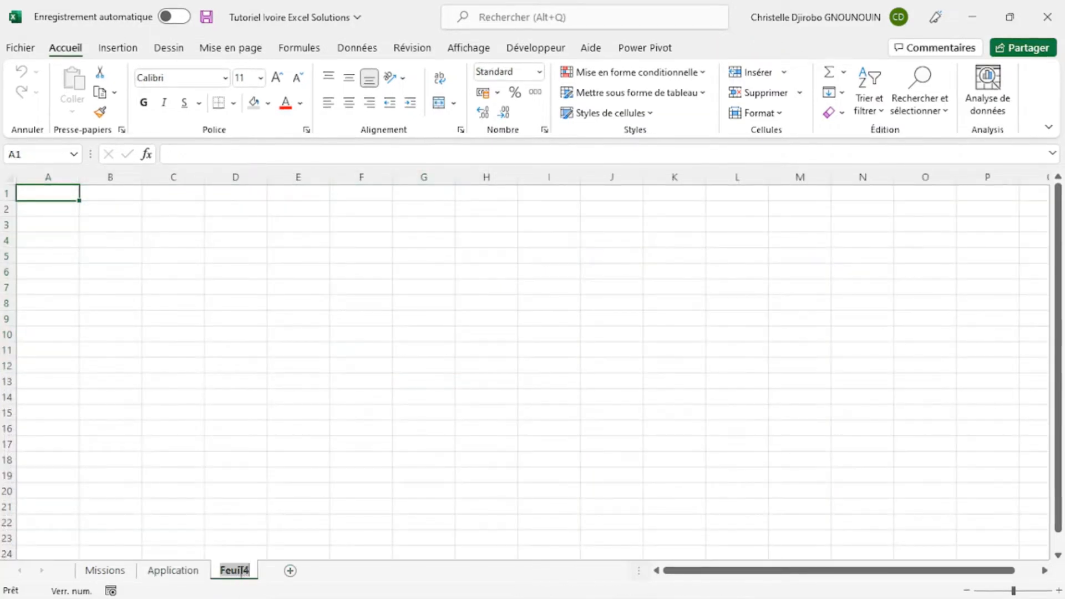
text(An)
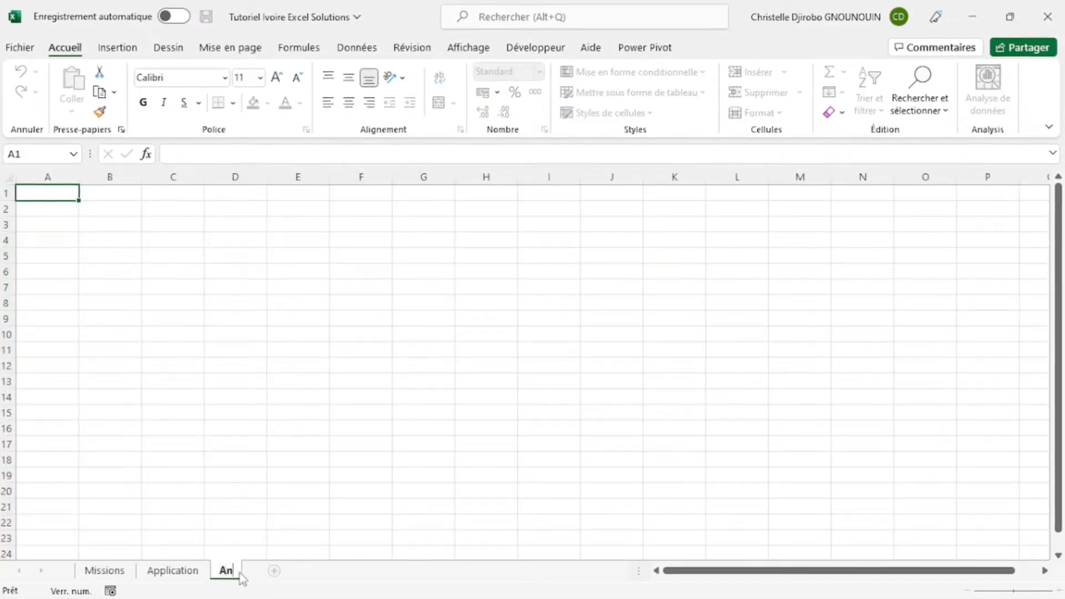
text(alyse)
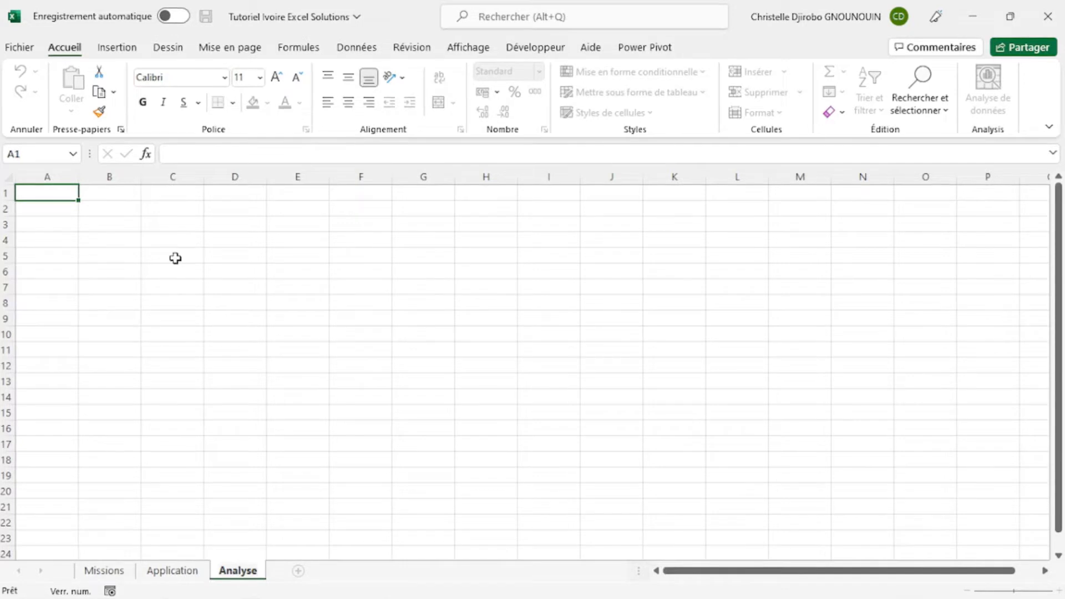
click(176, 257)
- Copy the ID, Nom and Note headers from the Application sheet into the Analyse sheet starting at cell A2
click(37, 208)
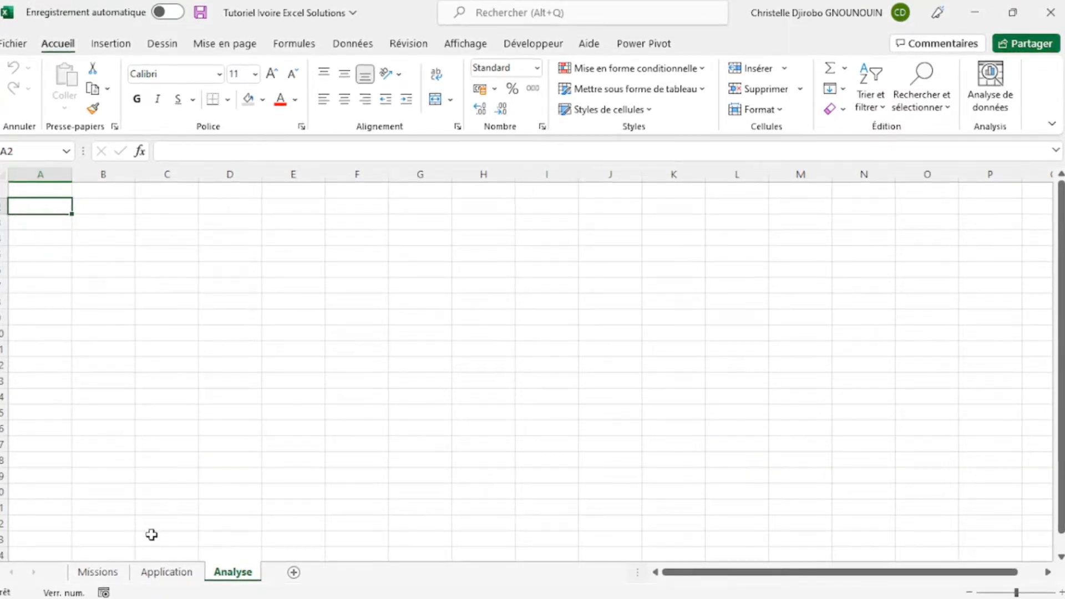
click(169, 572)
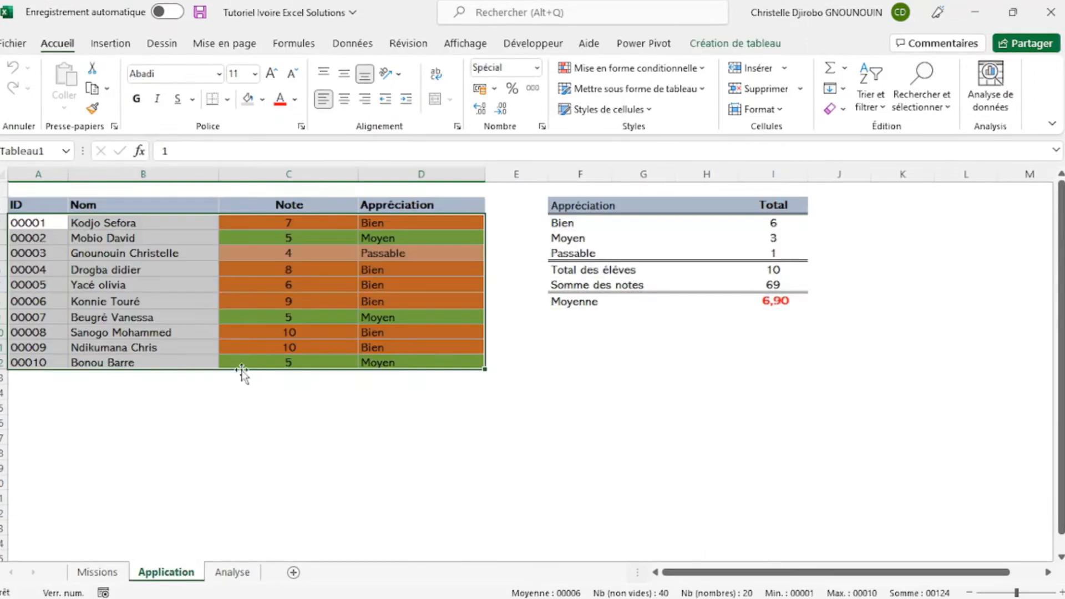
click(30, 205)
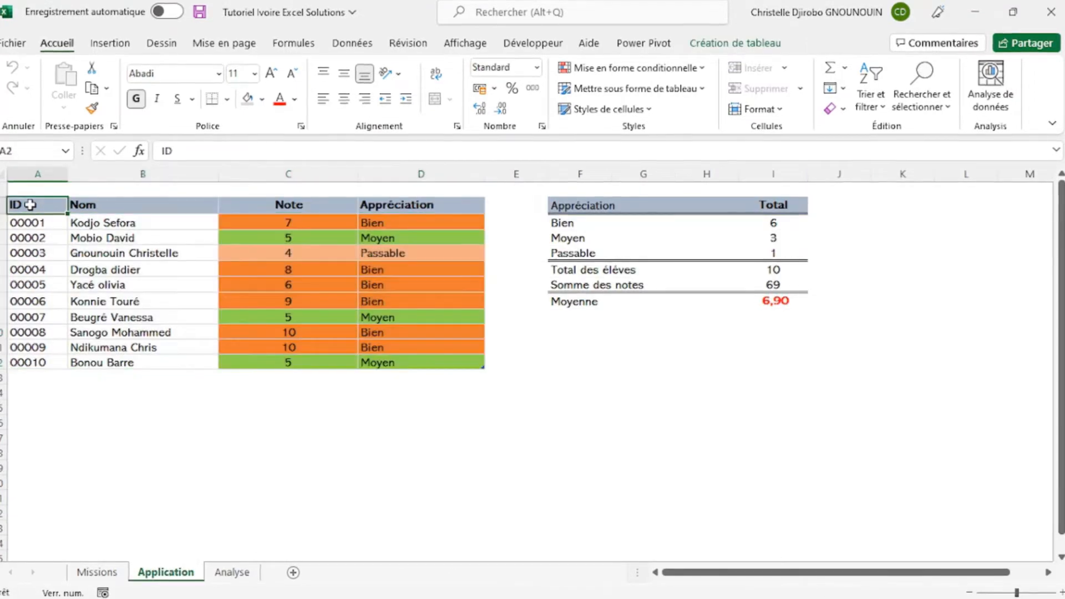
drag(30, 205, 259, 207)
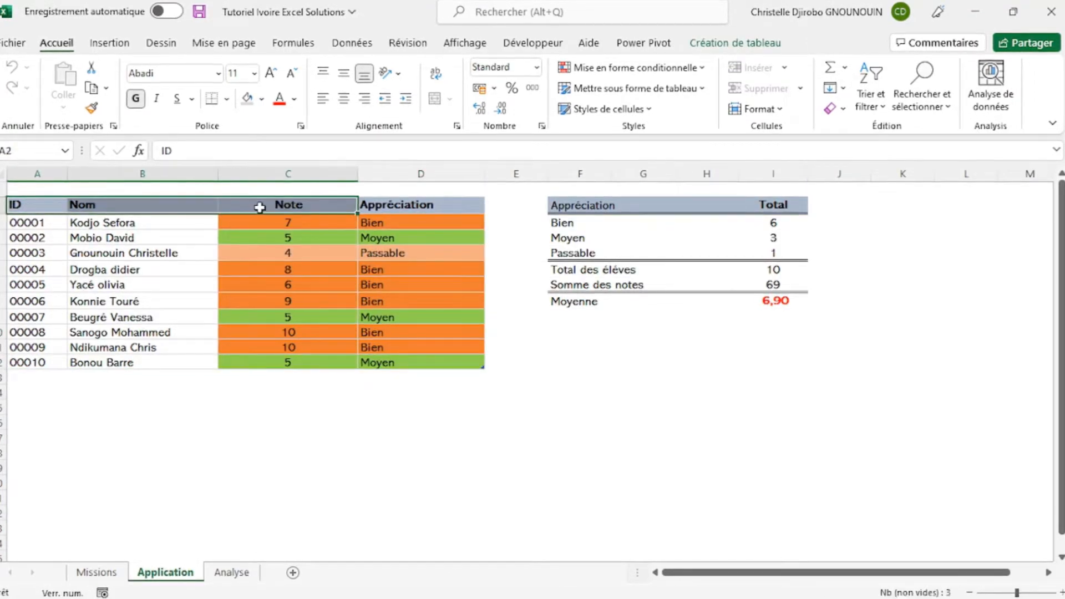
key(ctrl+c)
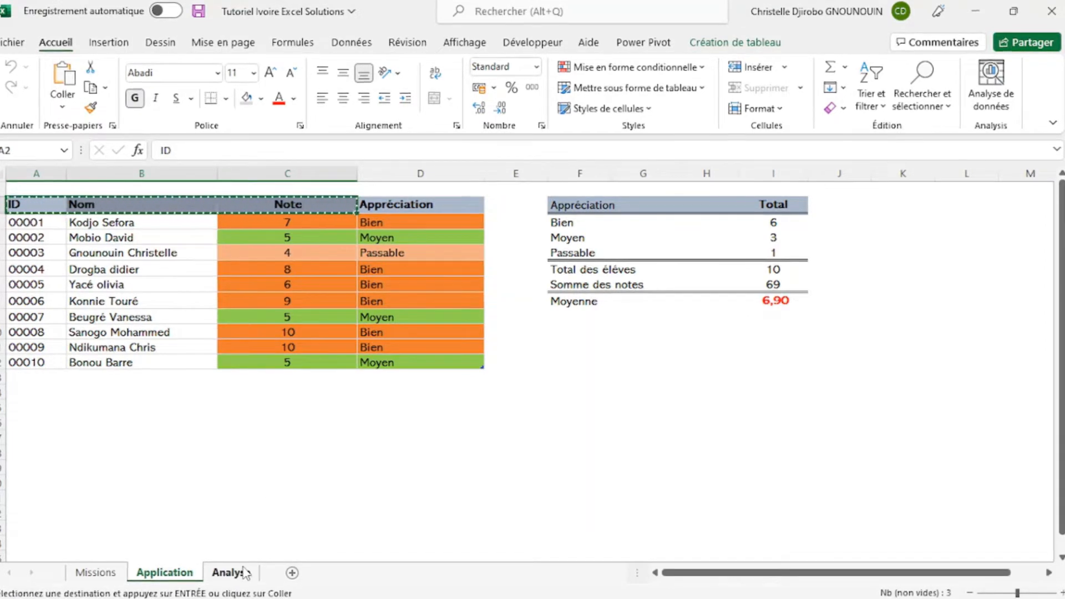
click(233, 571)
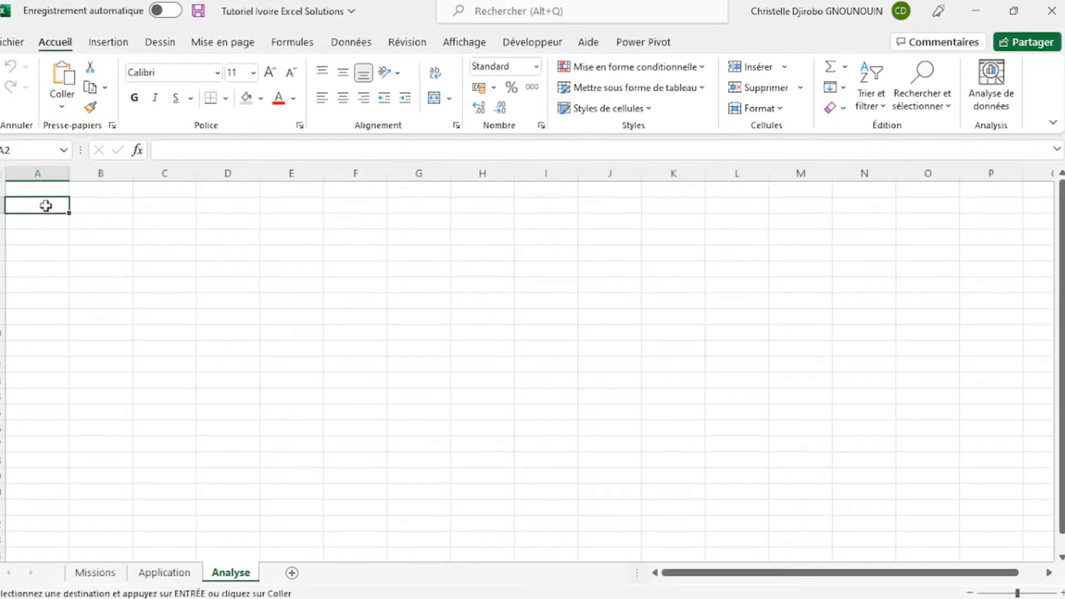
key(ctrl+v)
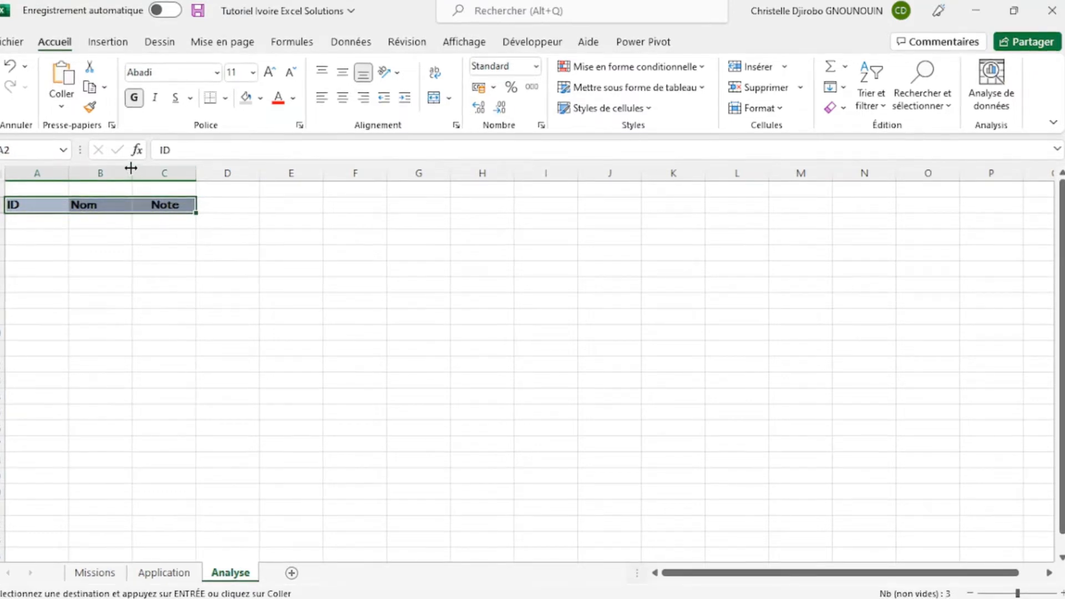
- Widen columns A, B and C on the Analyse sheet, making the Note column the widest
drag(131, 168, 301, 176)
drag(65, 167, 69, 167)
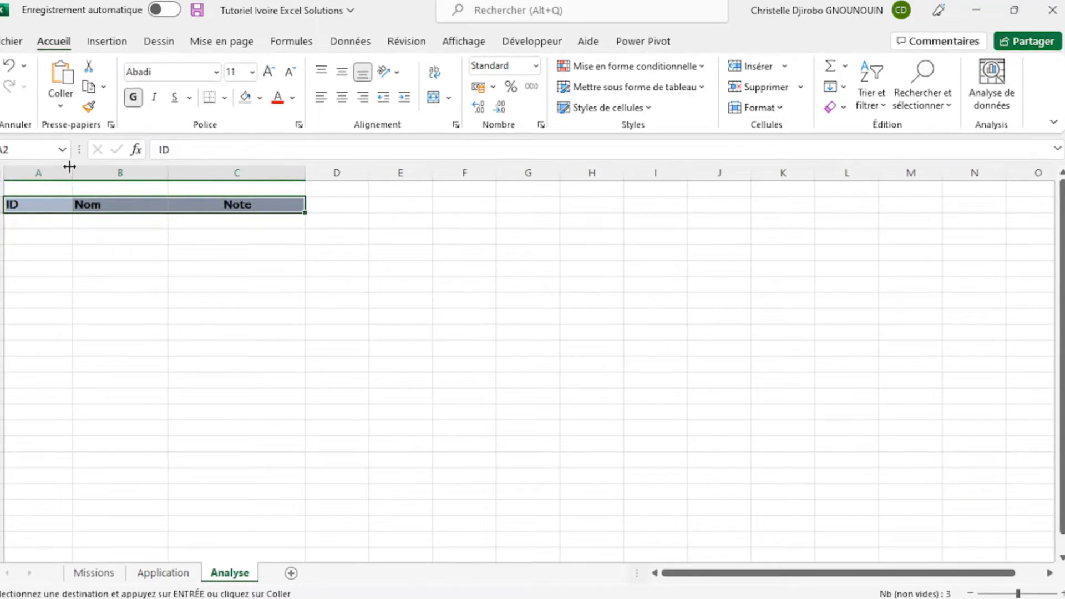
click(238, 233)
click(36, 226)
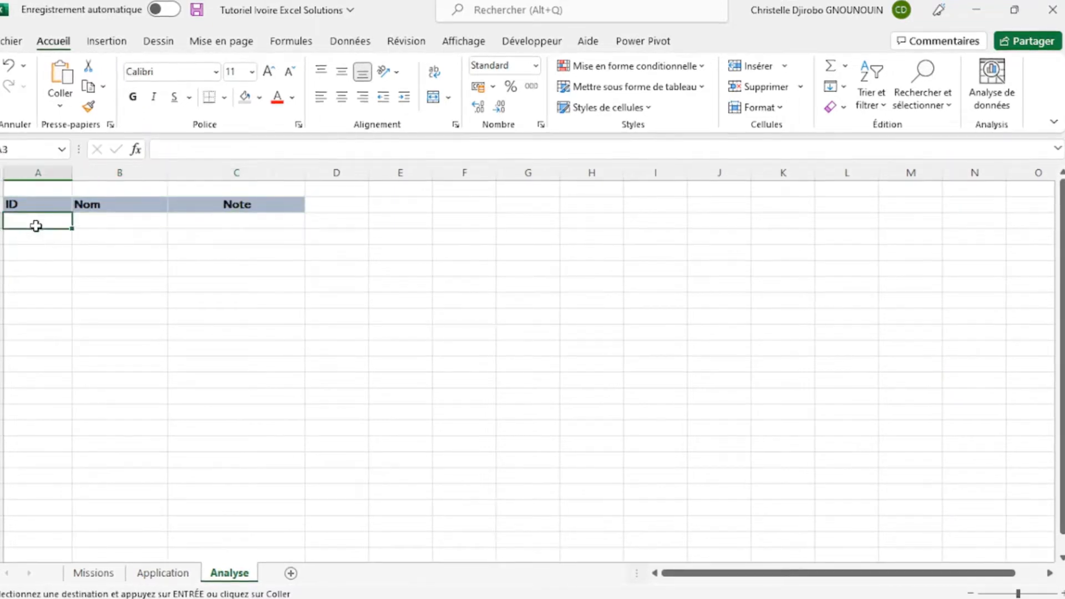
- Try to format the header range A2:C2 as a table with headers, using a light table style
click(43, 204)
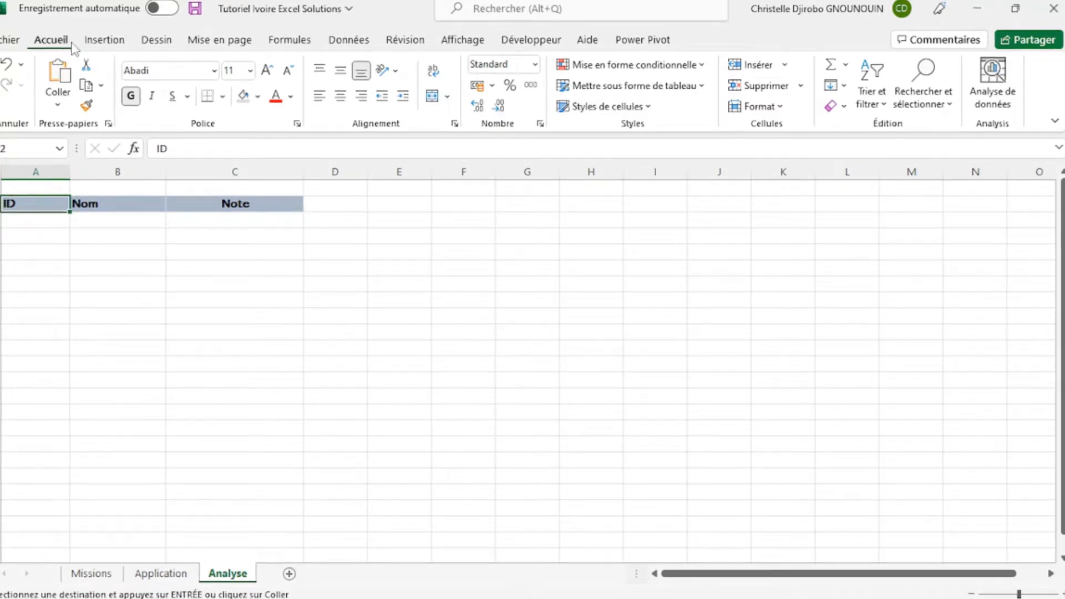
click(620, 86)
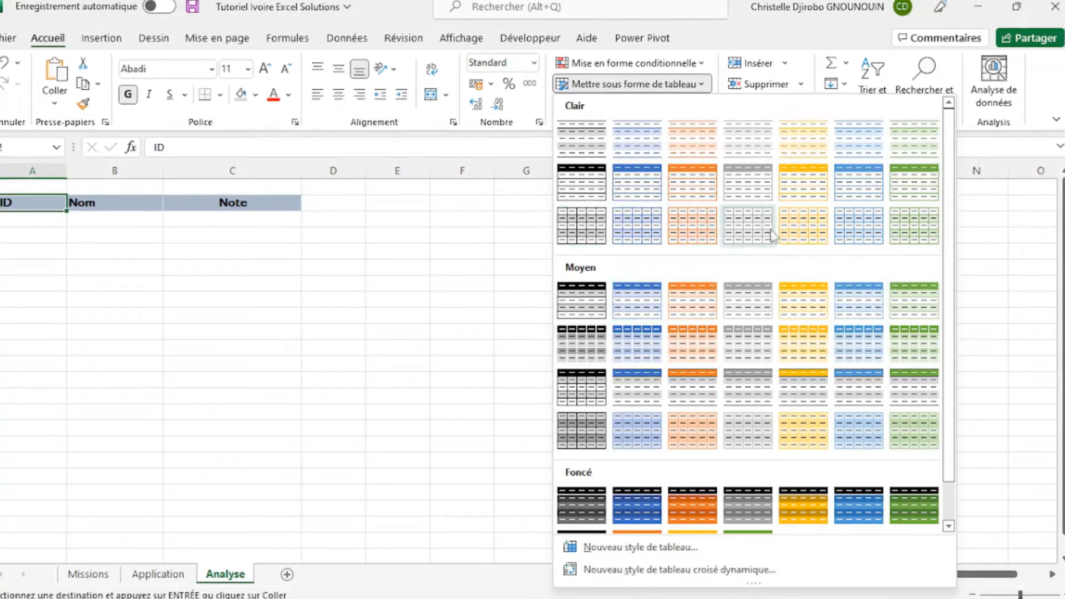
click(583, 159)
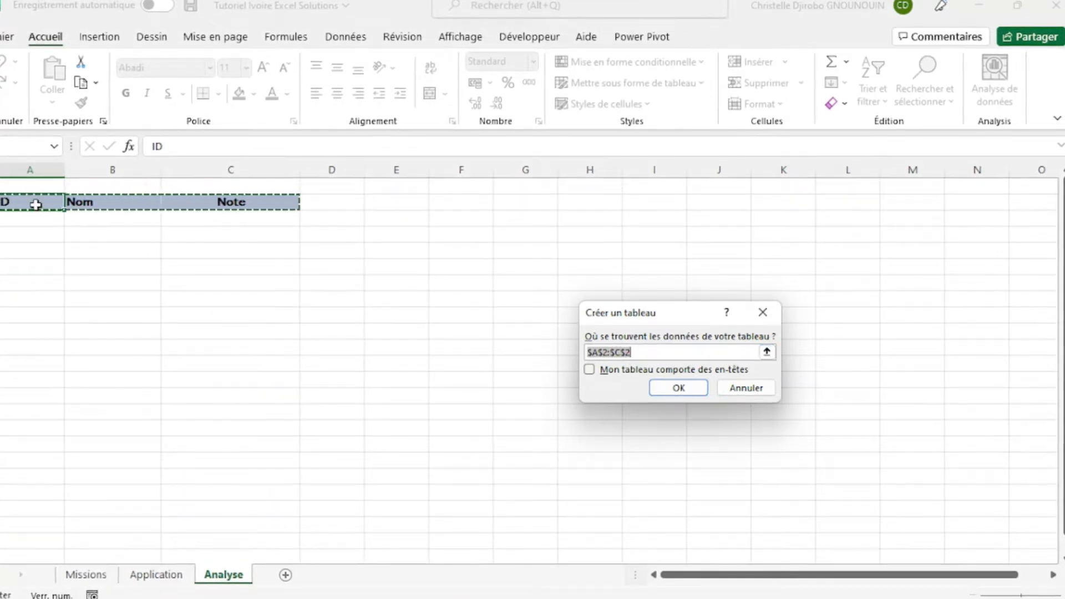
click(652, 350)
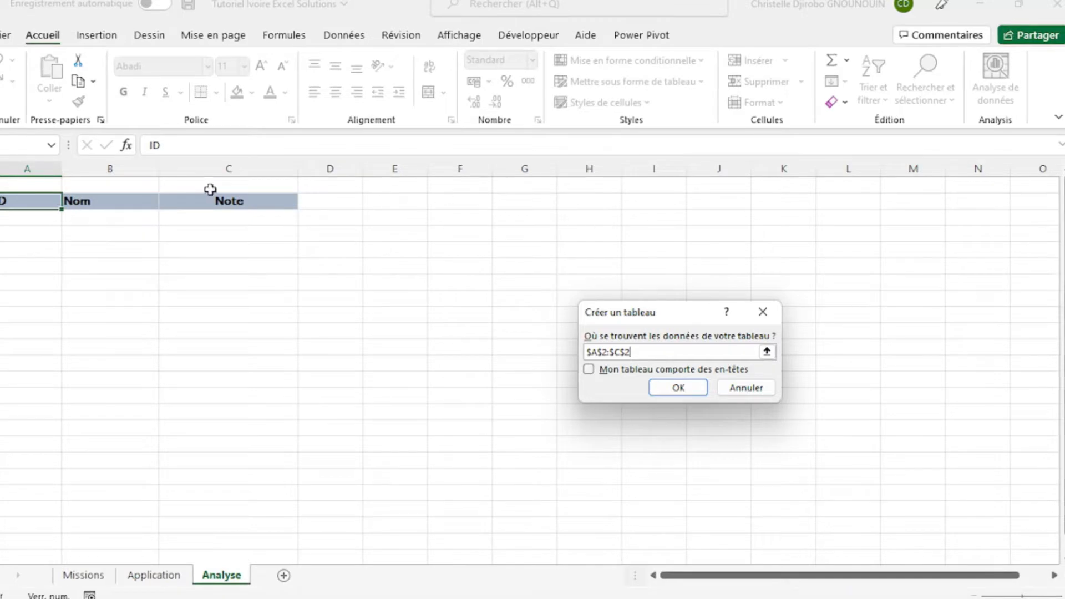
click(589, 371)
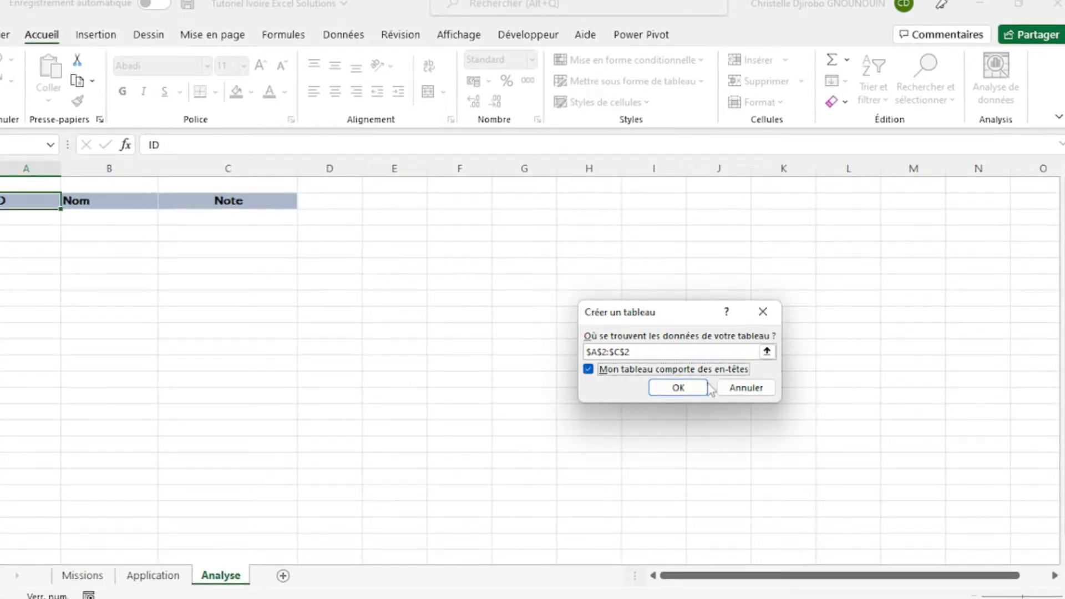
click(688, 387)
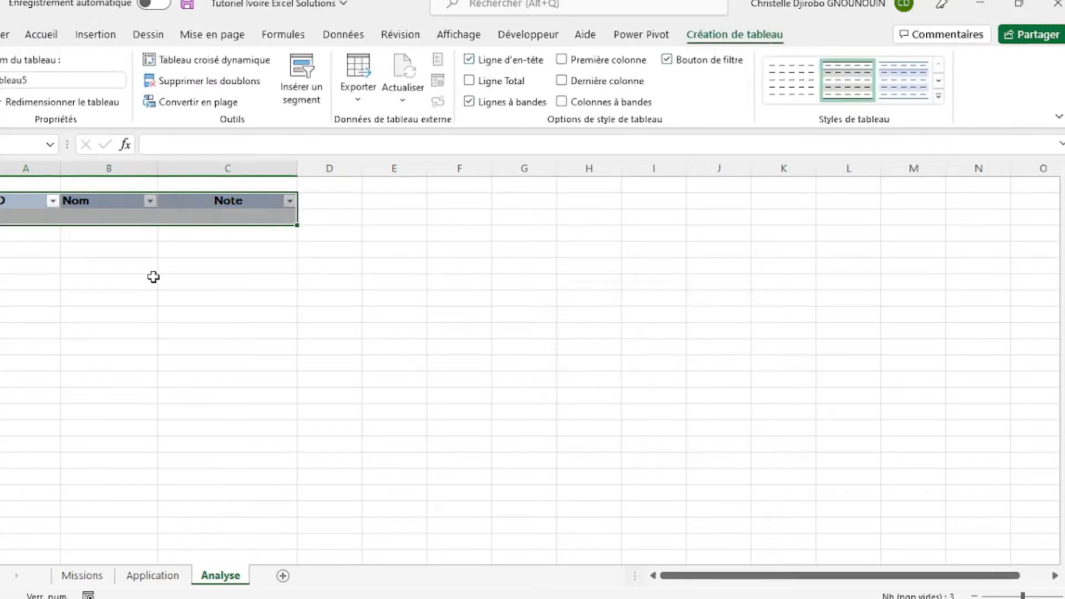
click(25, 200)
click(185, 209)
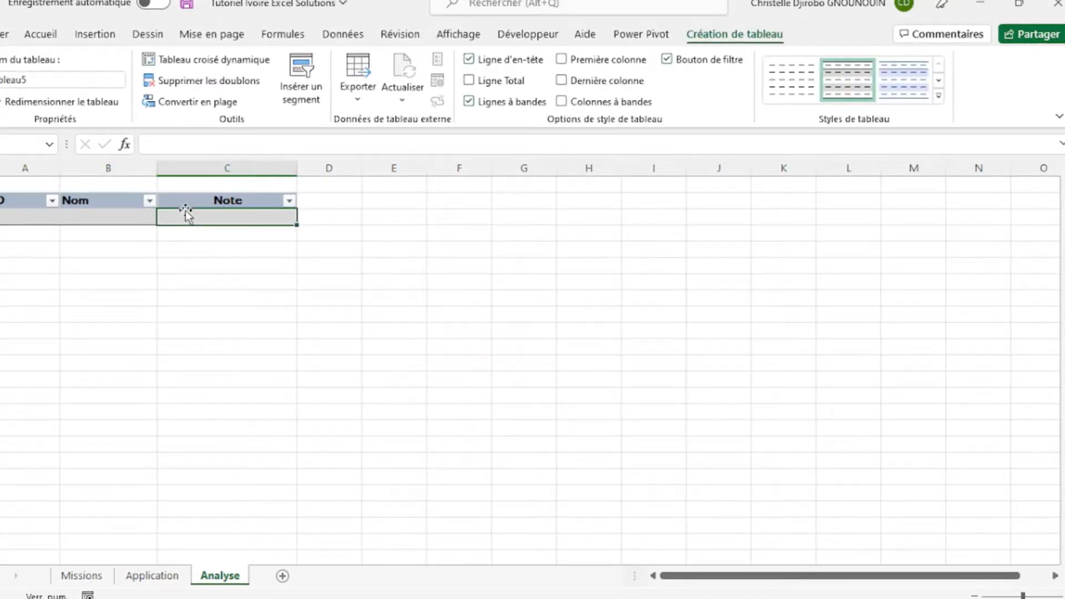
click(209, 200)
click(64, 219)
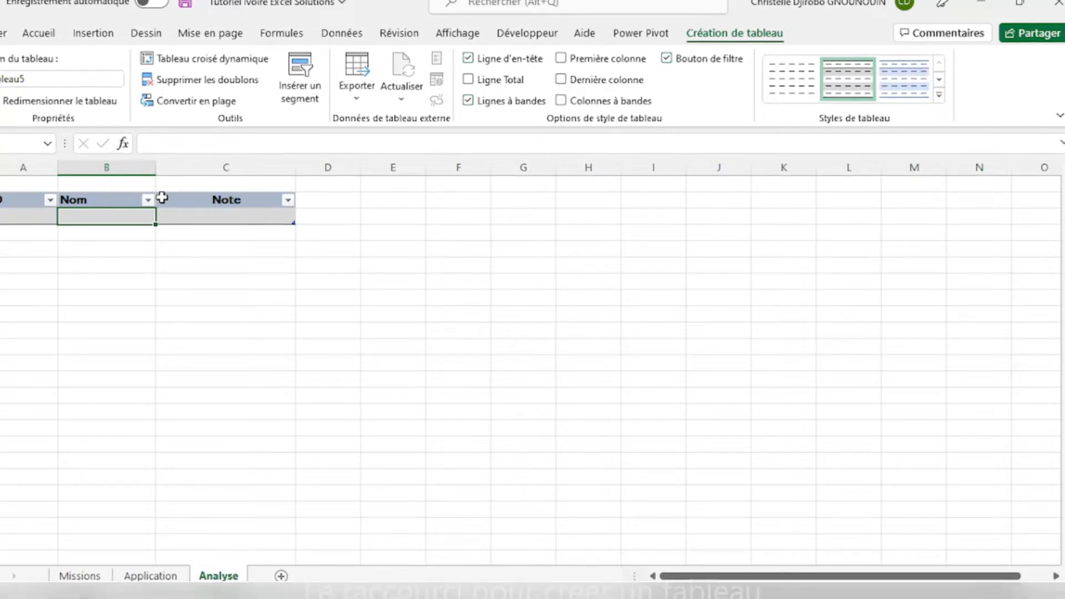
key(ctrl+z)
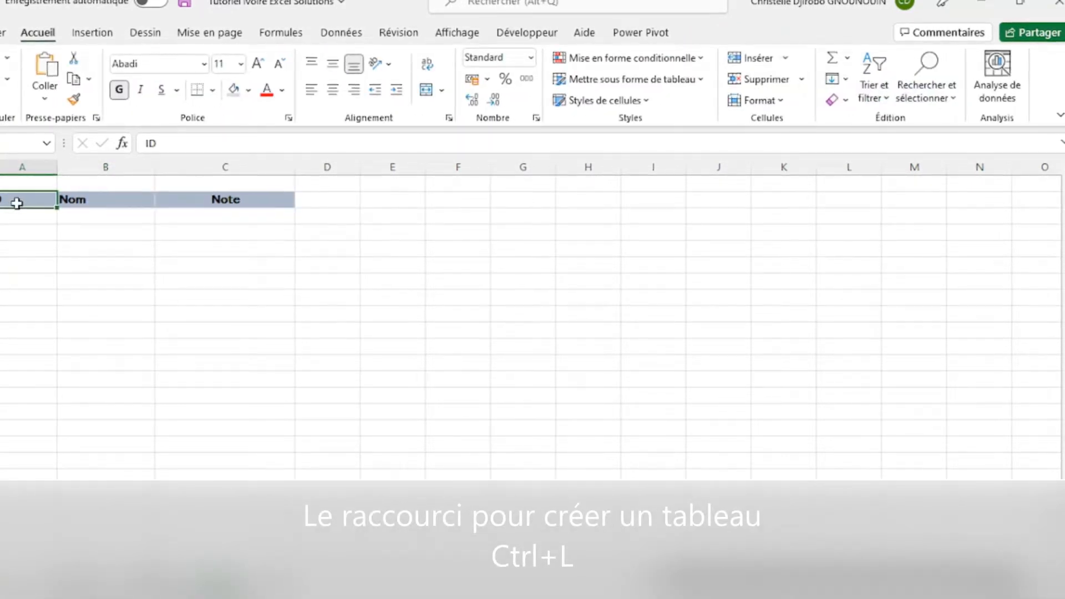
- Create a table from range A2:C2, marking it as having headers
key(ctrl+l)
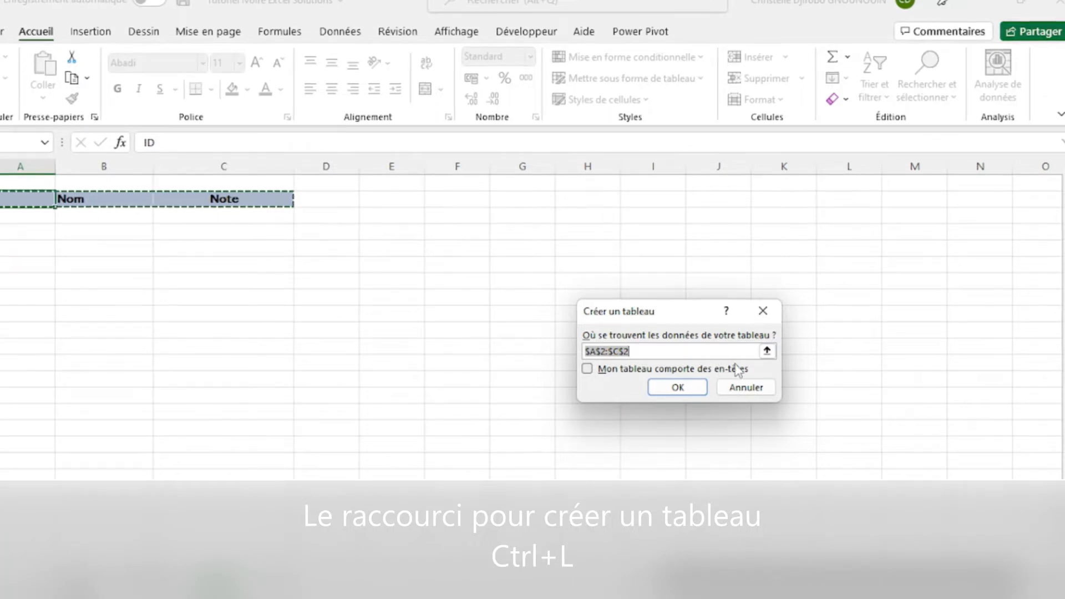
click(590, 370)
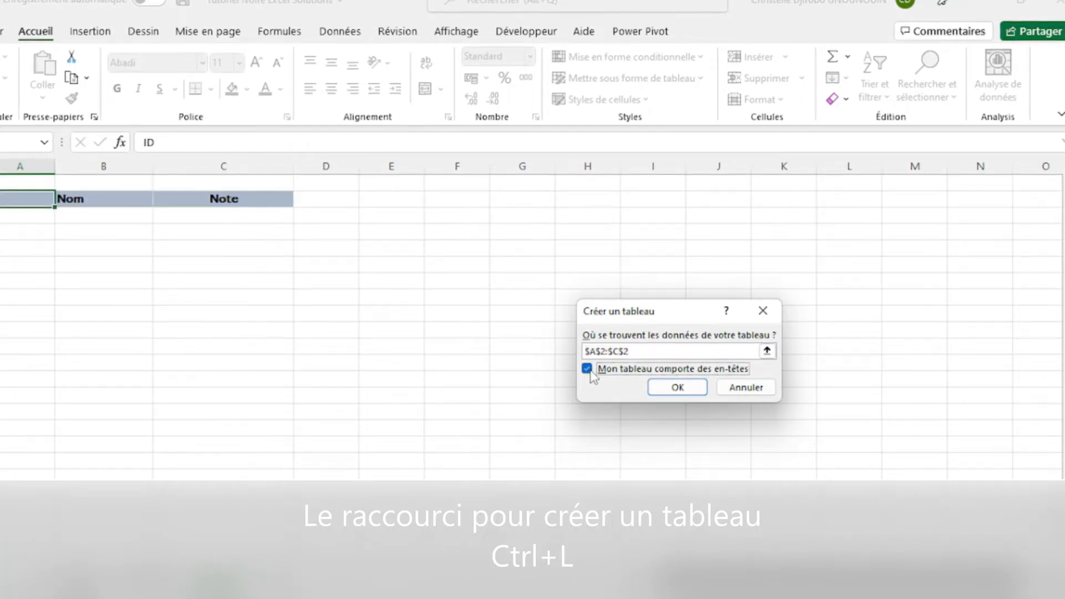
click(689, 387)
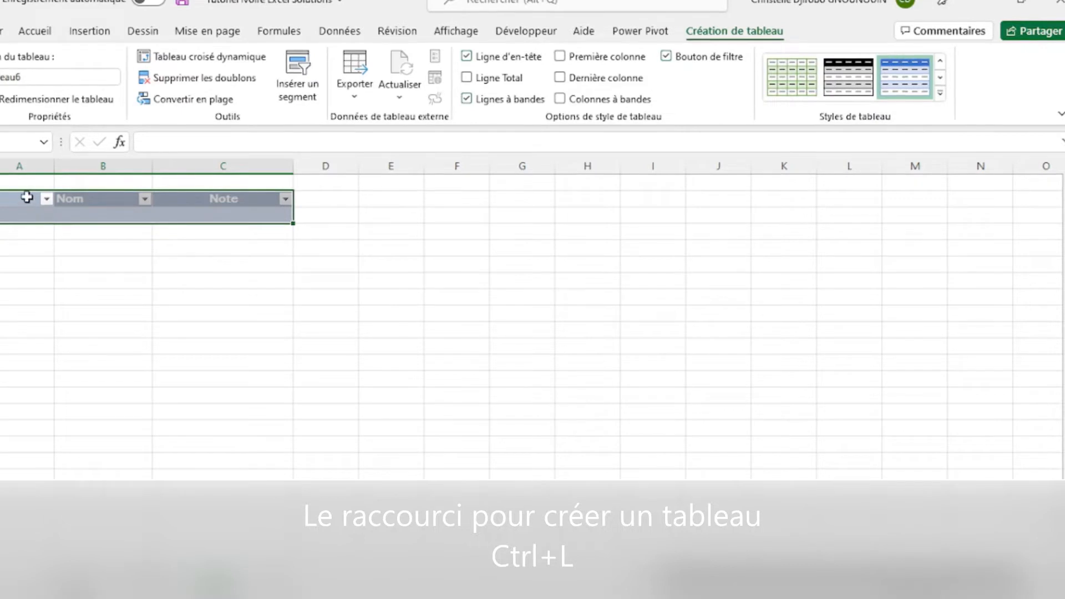
click(31, 206)
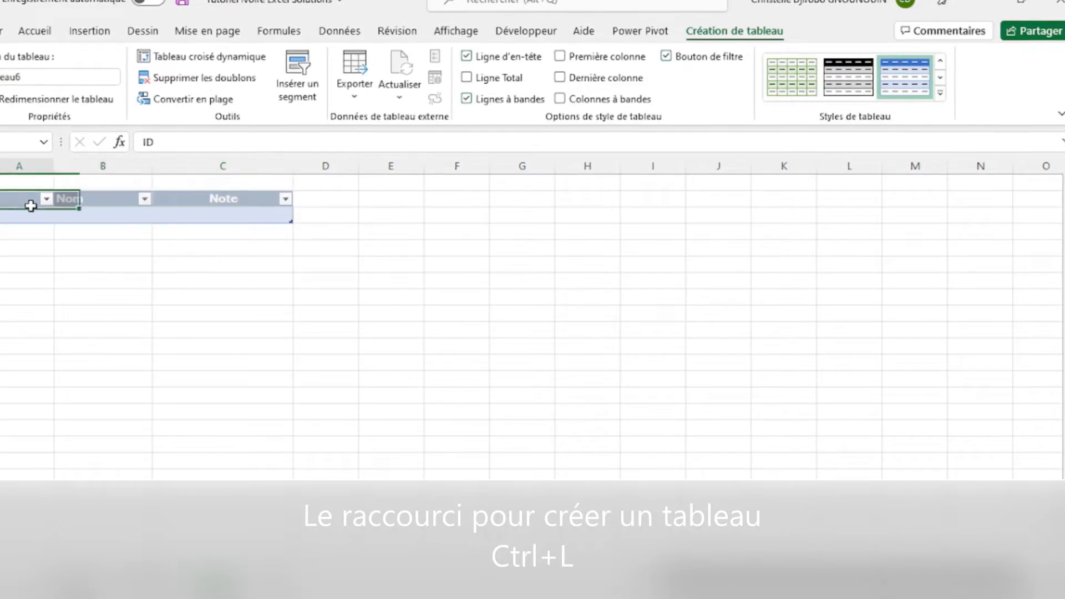
- Apply the first, plain unbanded light style to the new table and select the empty cell below the ID header
click(941, 61)
click(941, 61)
click(941, 61)
click(942, 61)
click(941, 61)
click(941, 61)
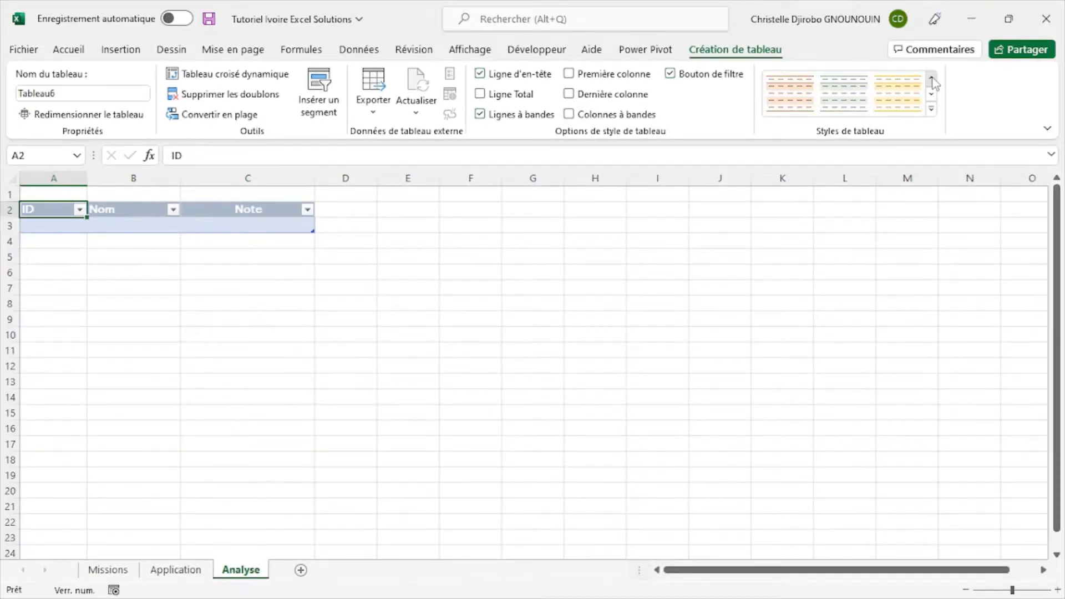
click(941, 60)
click(787, 92)
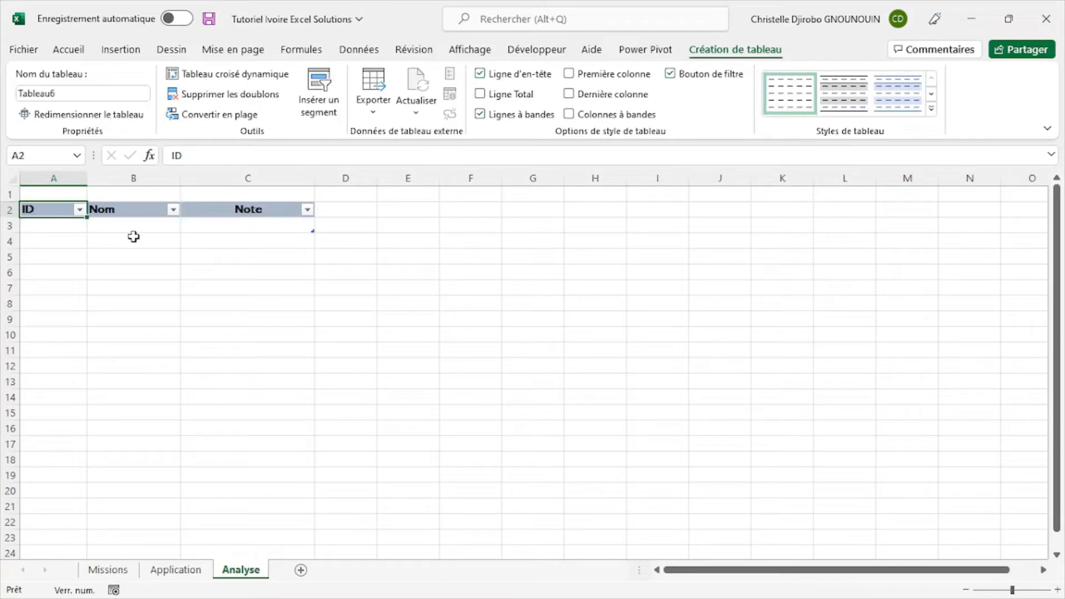
click(67, 227)
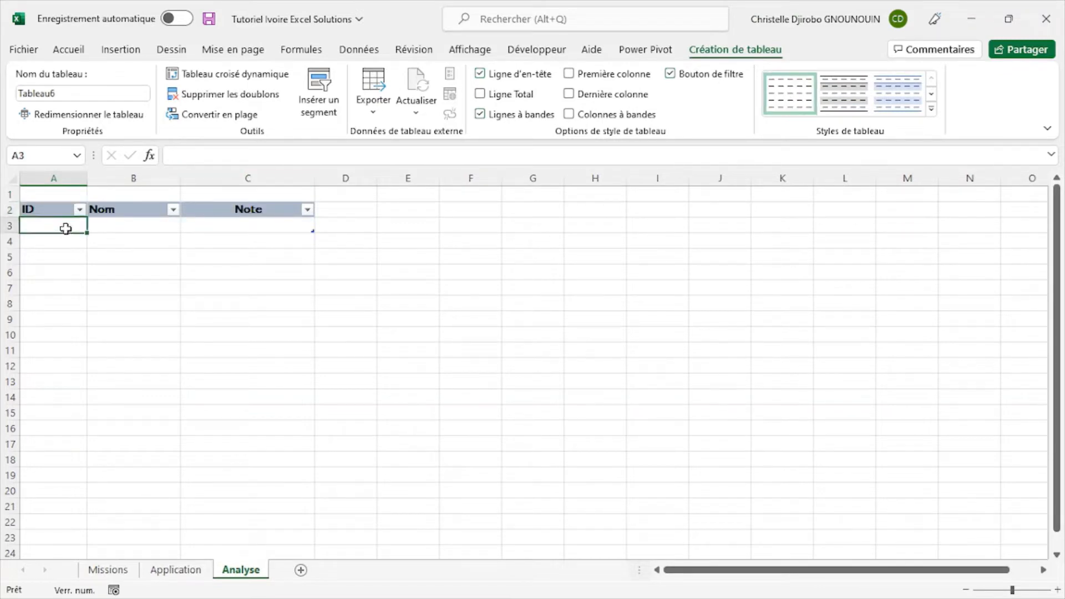
- Turn off the filter buttons on the table's ID, Nom and Note headers
click(152, 209)
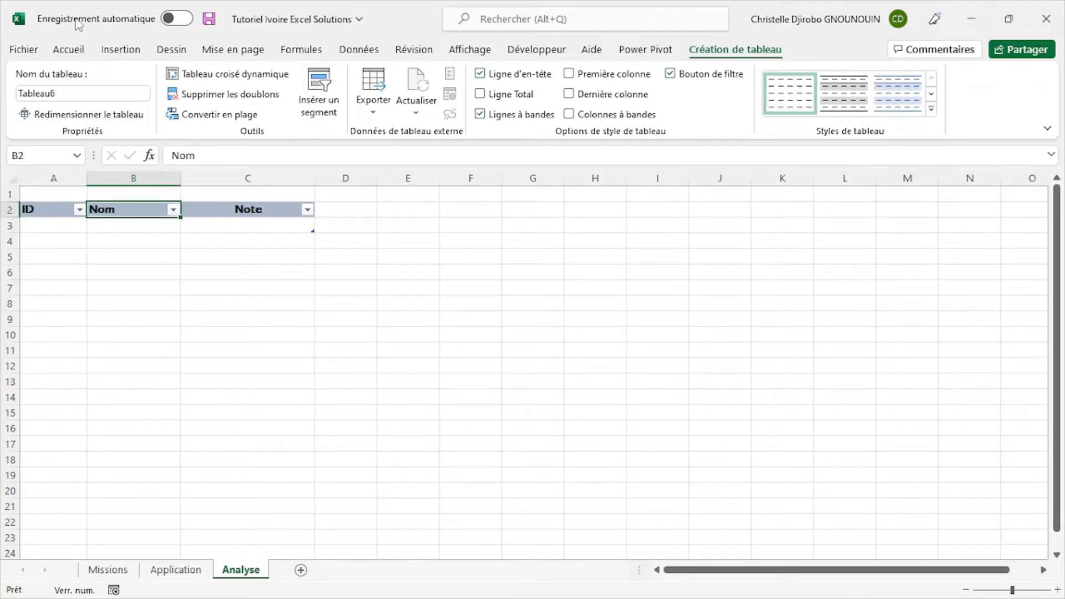
click(64, 51)
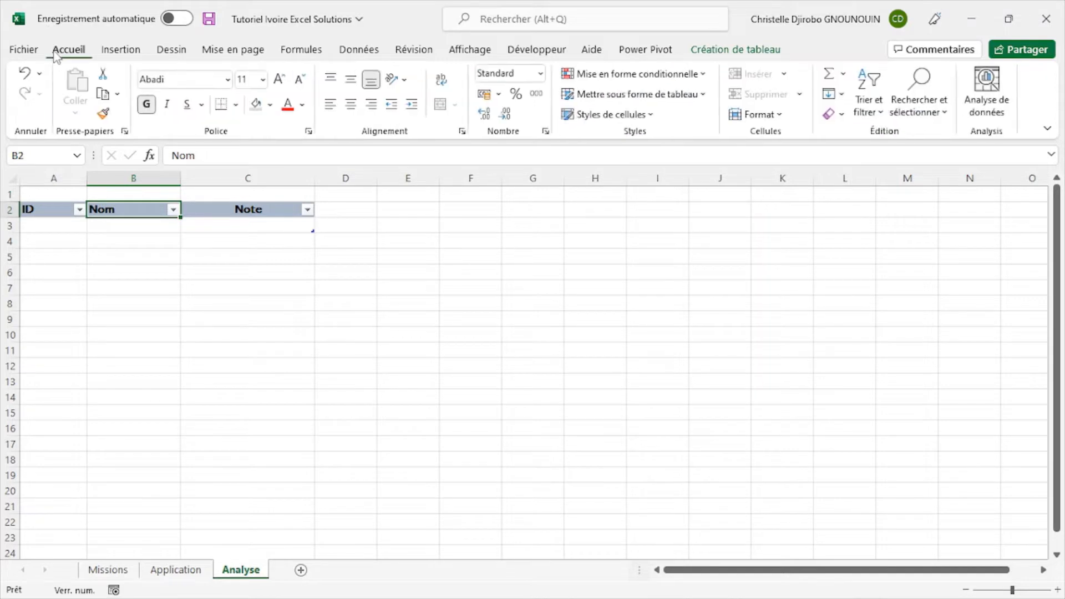
click(80, 209)
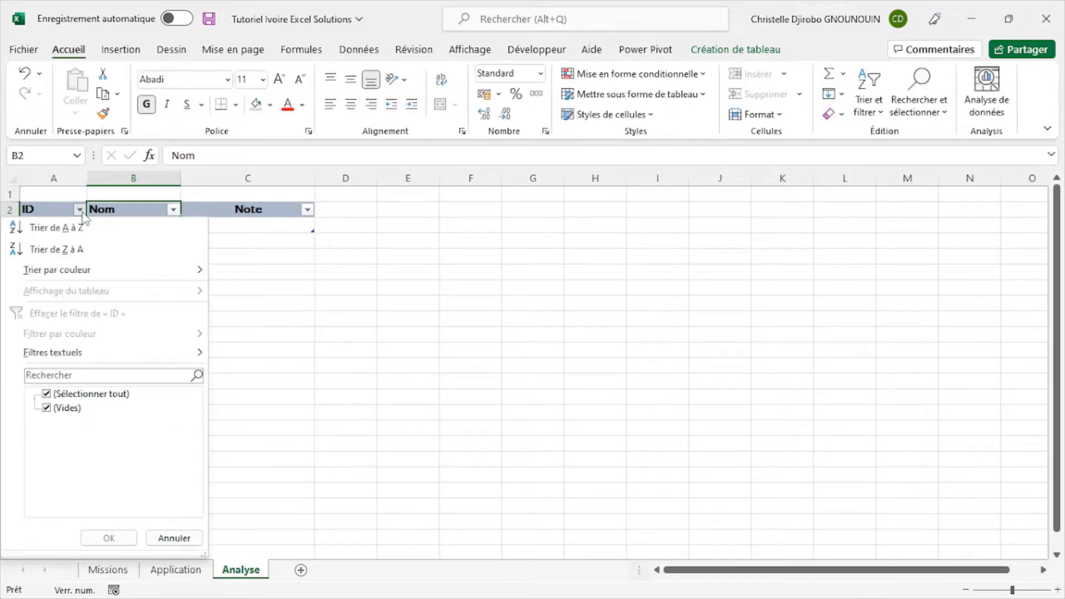
click(56, 229)
click(48, 203)
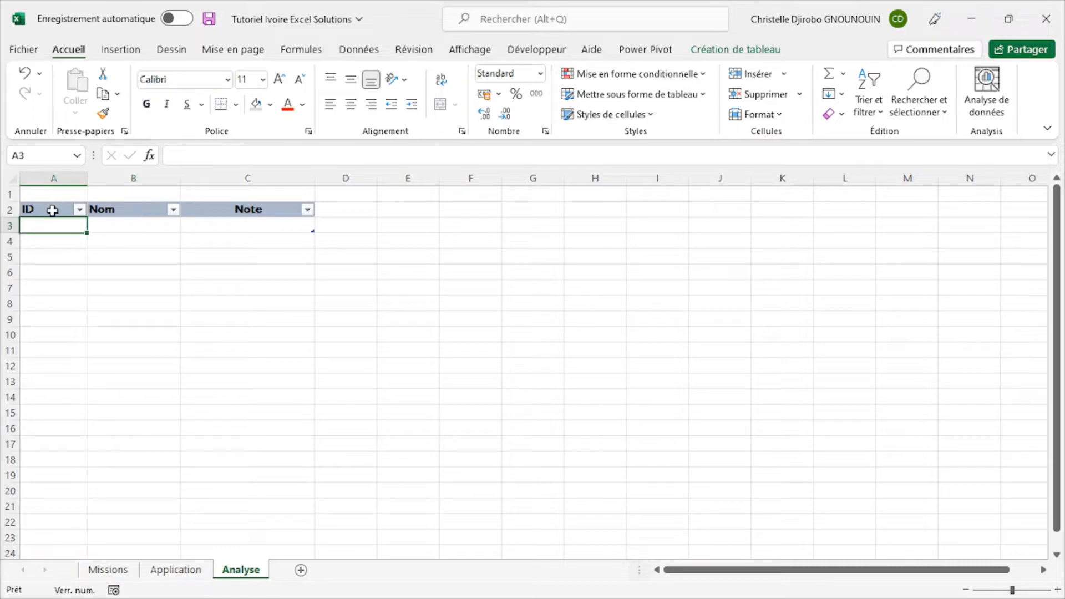
click(52, 210)
click(868, 106)
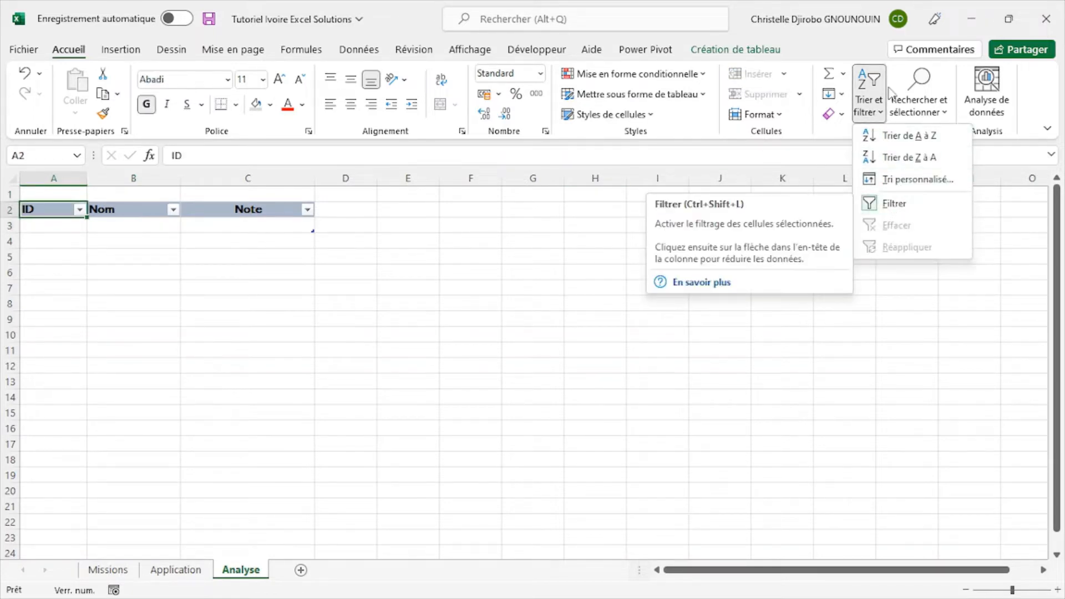
click(838, 149)
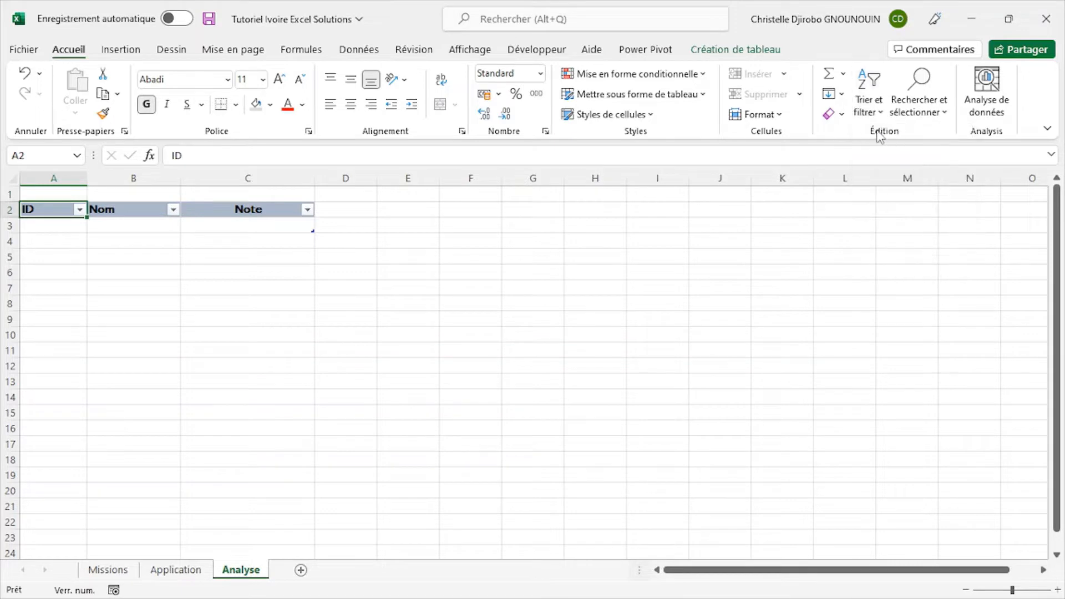
click(879, 109)
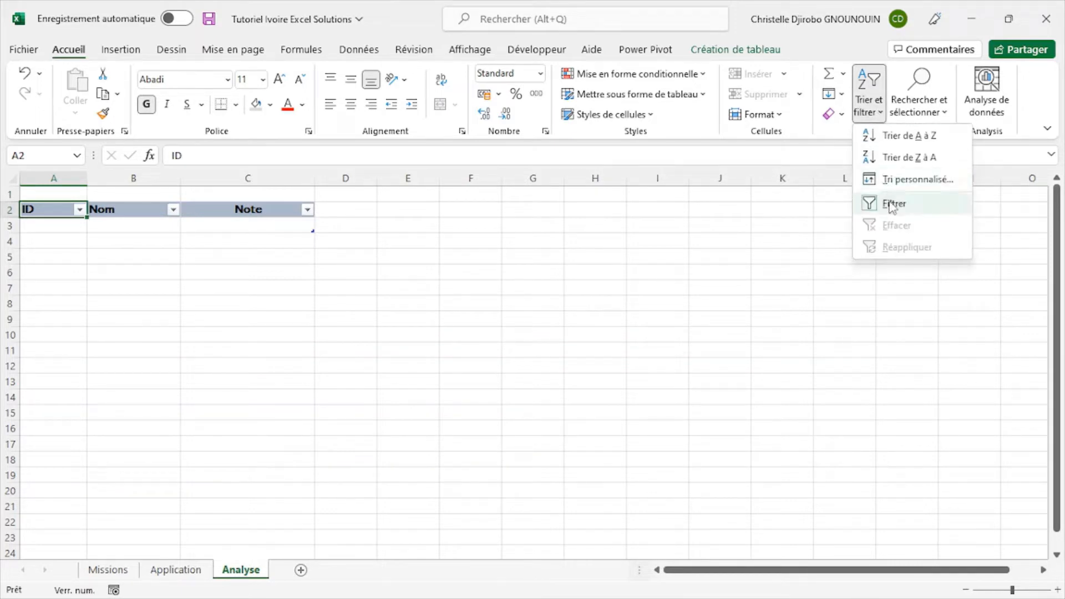
click(889, 201)
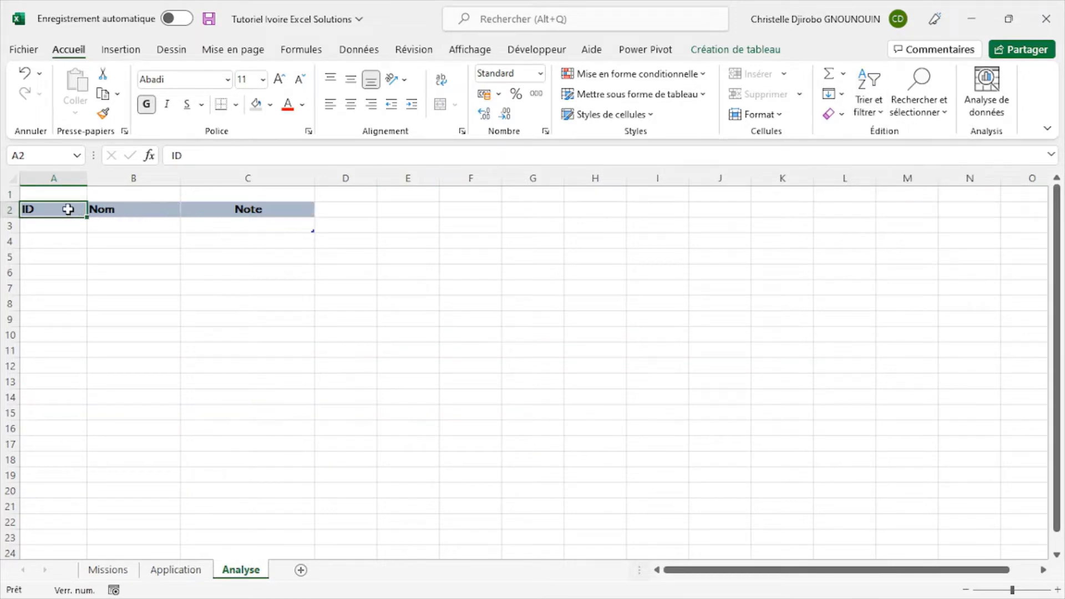
- Toggle the table's header filters on and off repeatedly, ending with them off and cell A3 selected
key(ctrl+shift+l)
key(ctrl+shift+l)
key(ctrl+shift+l)
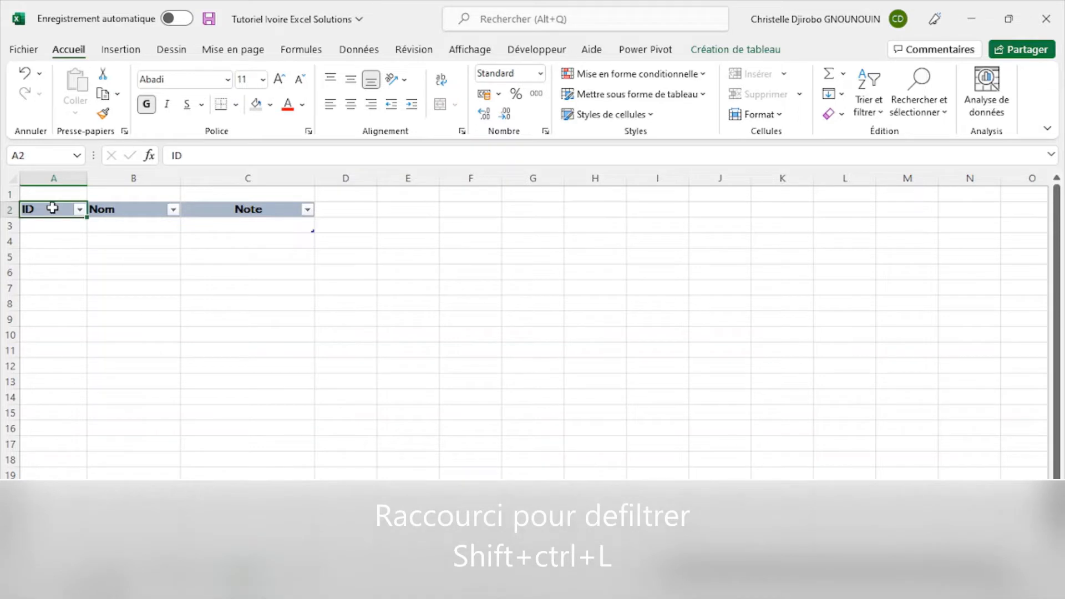
key(ctrl+shift+l)
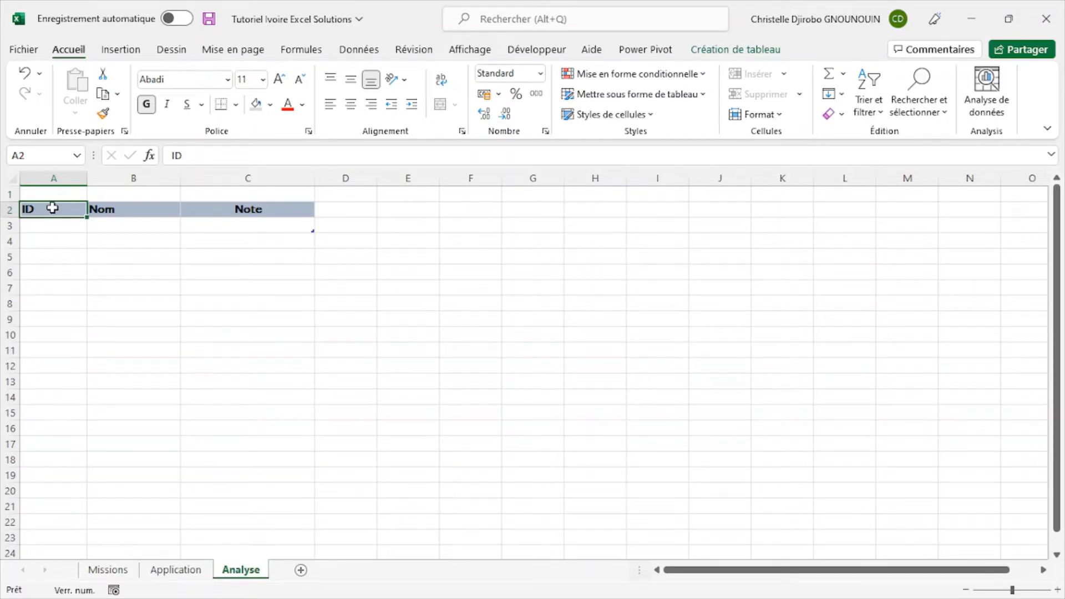
click(65, 228)
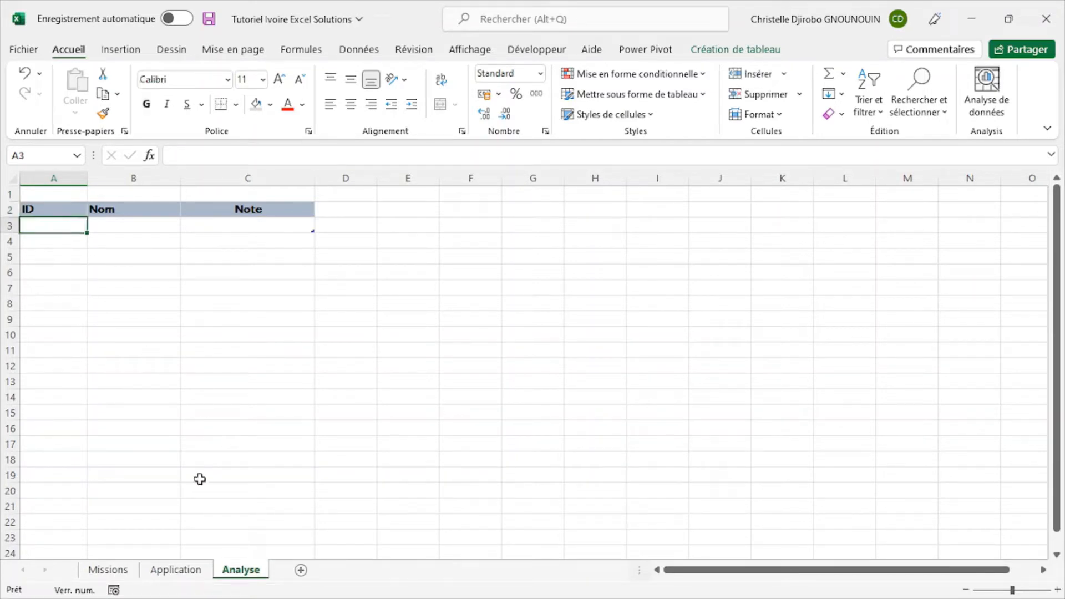
- Copy the student names and notes in B3:C12 from the Application sheet
click(197, 575)
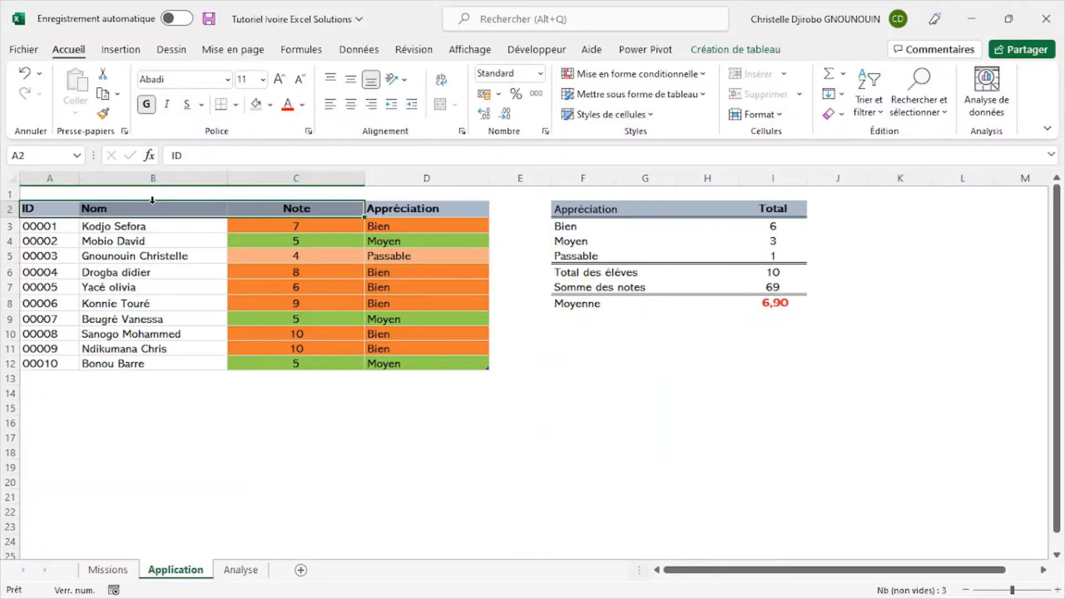
drag(152, 203, 238, 224)
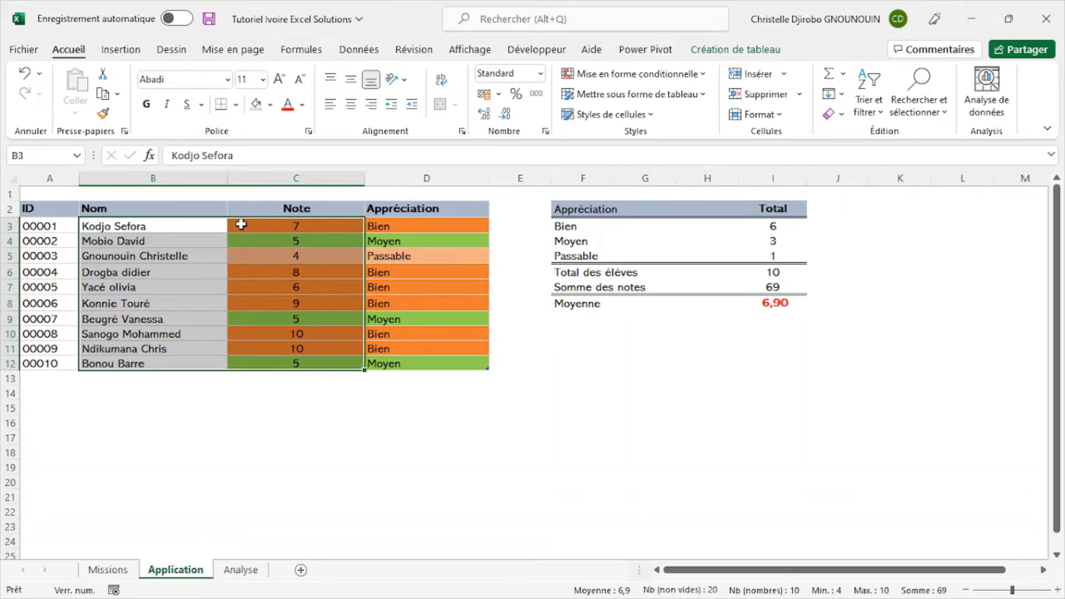
right_click(241, 224)
click(285, 147)
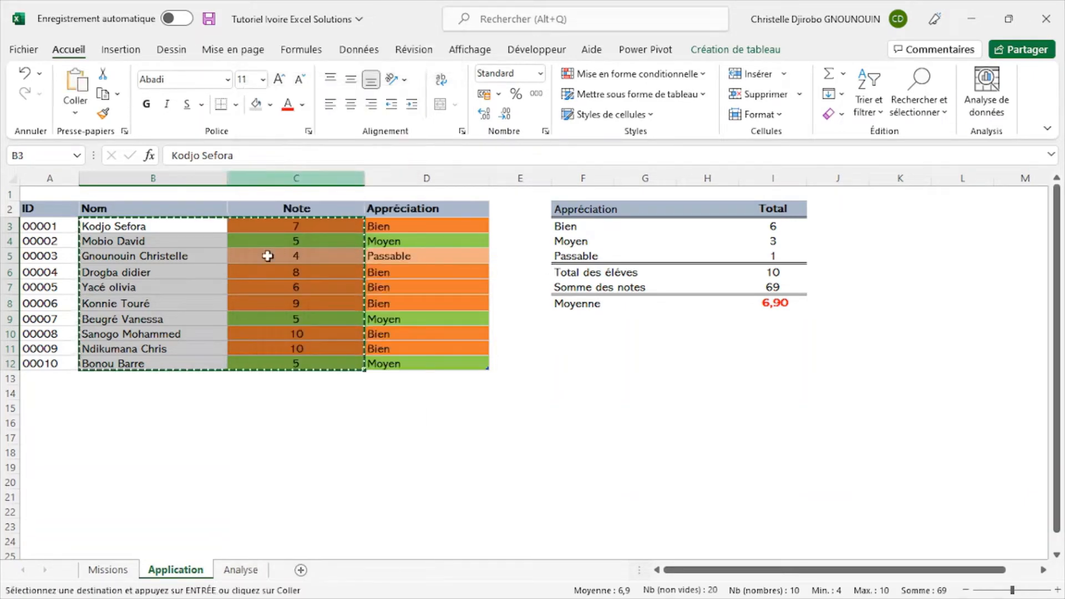
- Paste the copied names and notes as values only under Nom and Note on the Analyse sheet, starting at B3
click(247, 570)
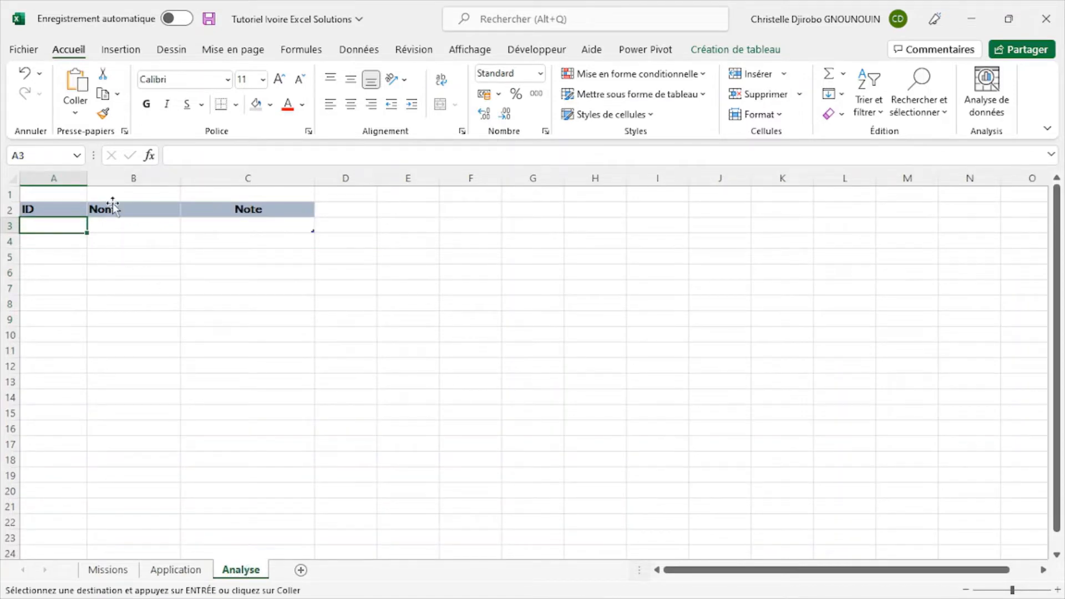
click(145, 226)
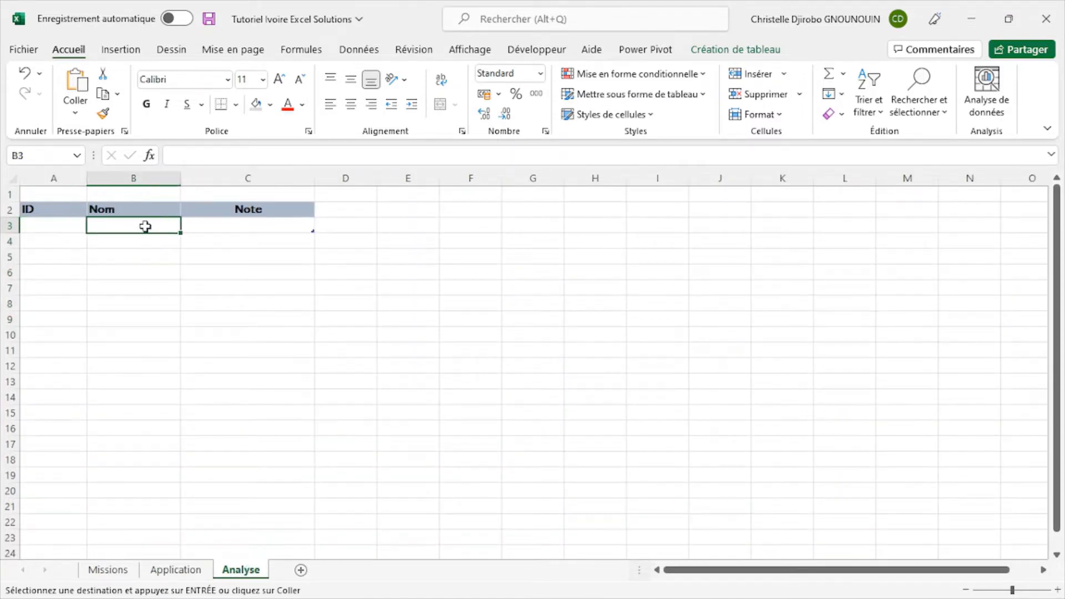
drag(145, 226, 232, 225)
right_click(231, 225)
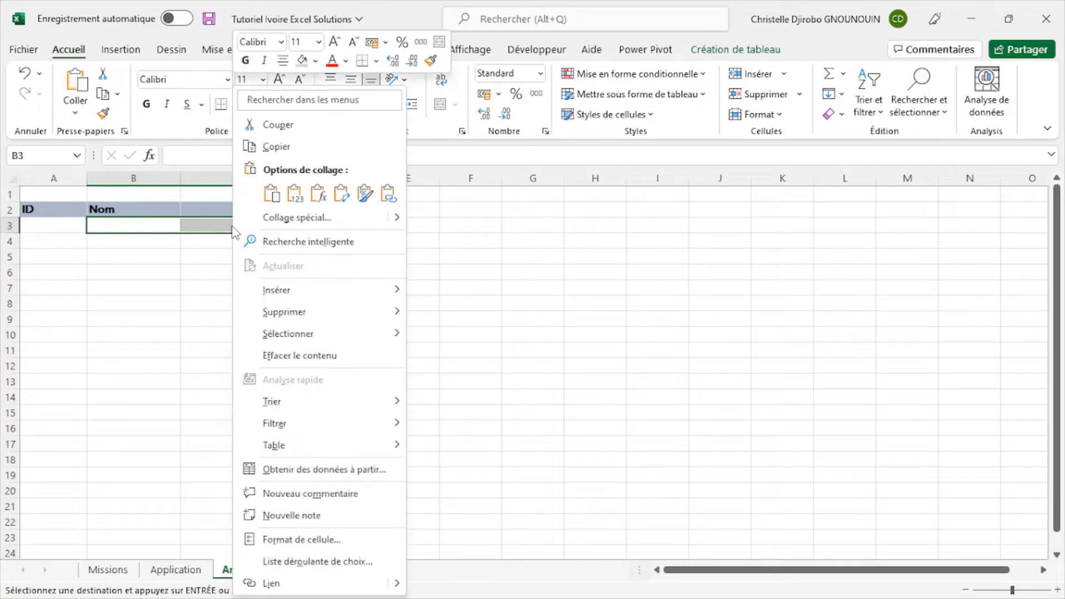
click(294, 193)
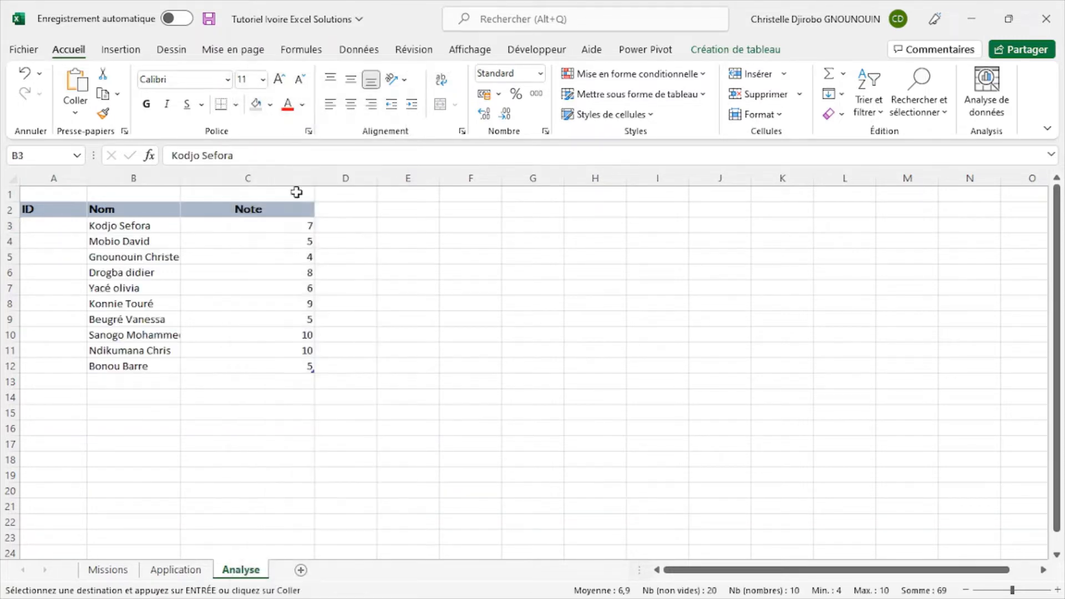
- Widen the Nom column to fit the full names and centre the notes in C3:C12
click(101, 227)
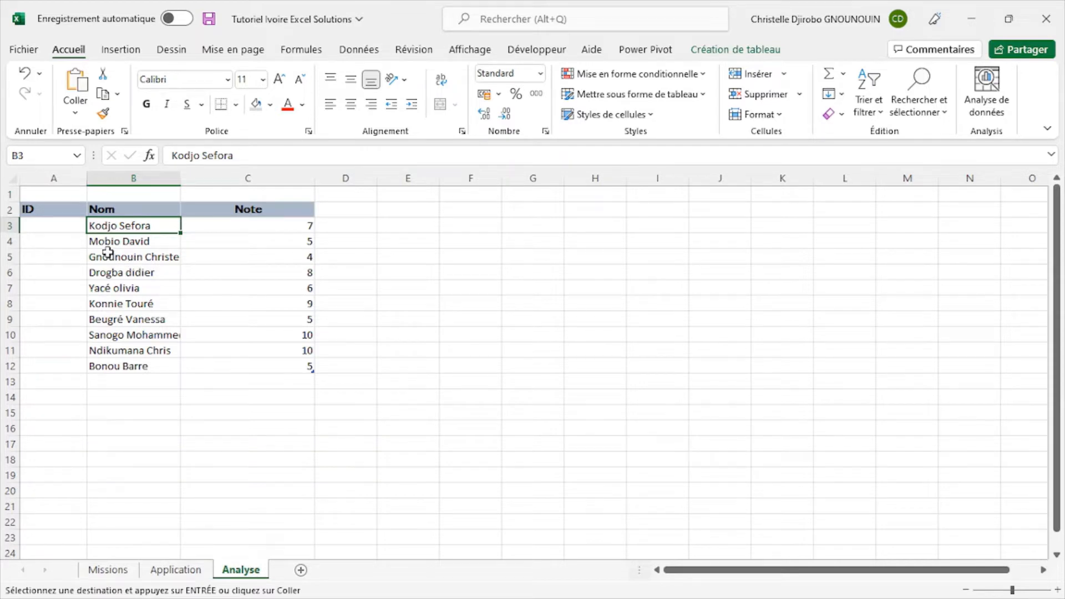
drag(181, 178, 227, 178)
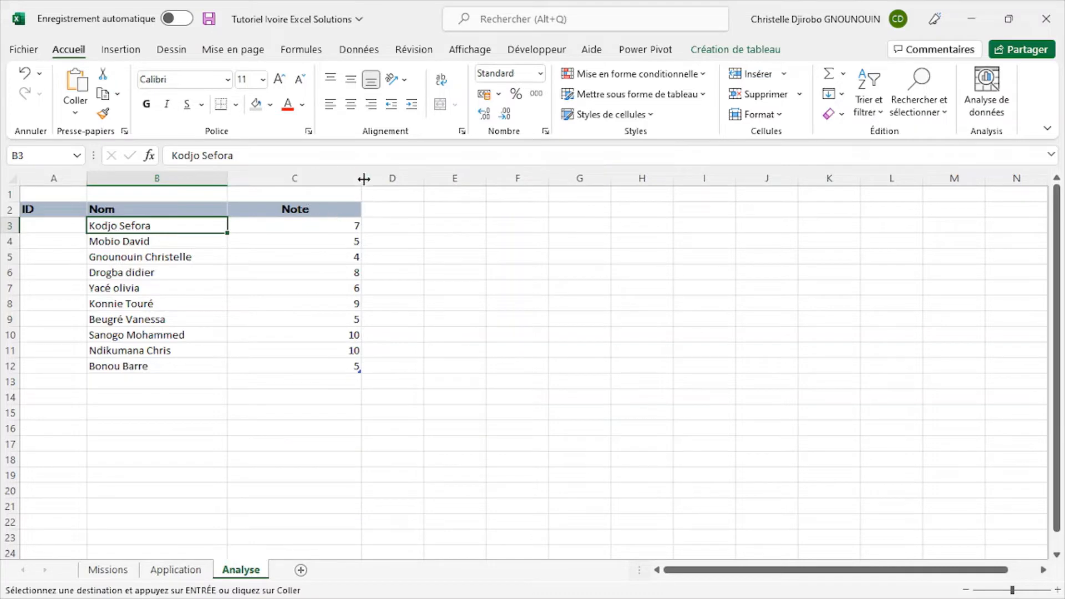
drag(361, 178, 363, 178)
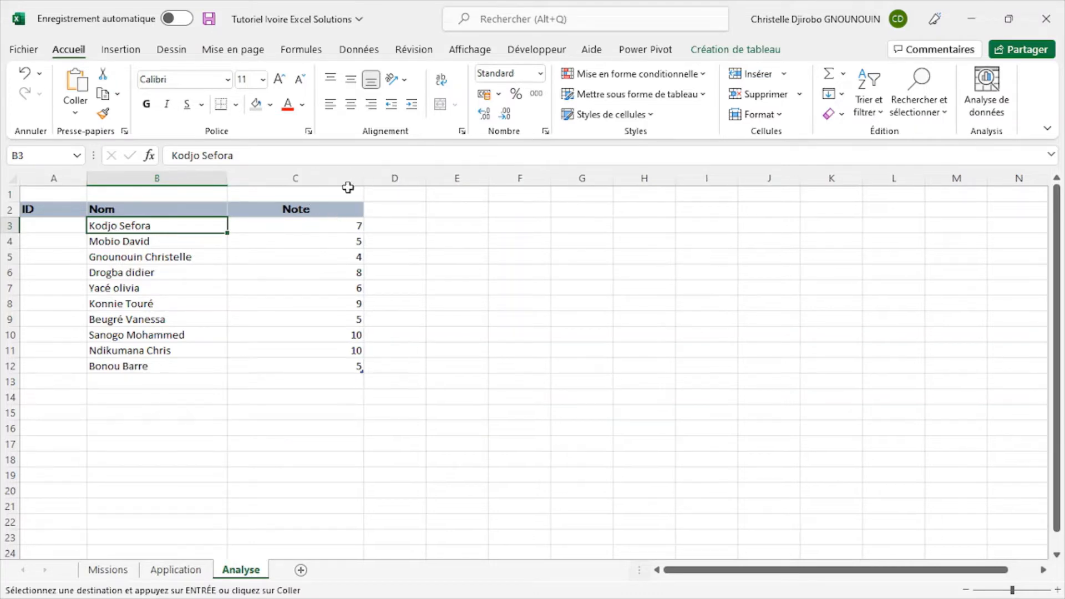
click(313, 201)
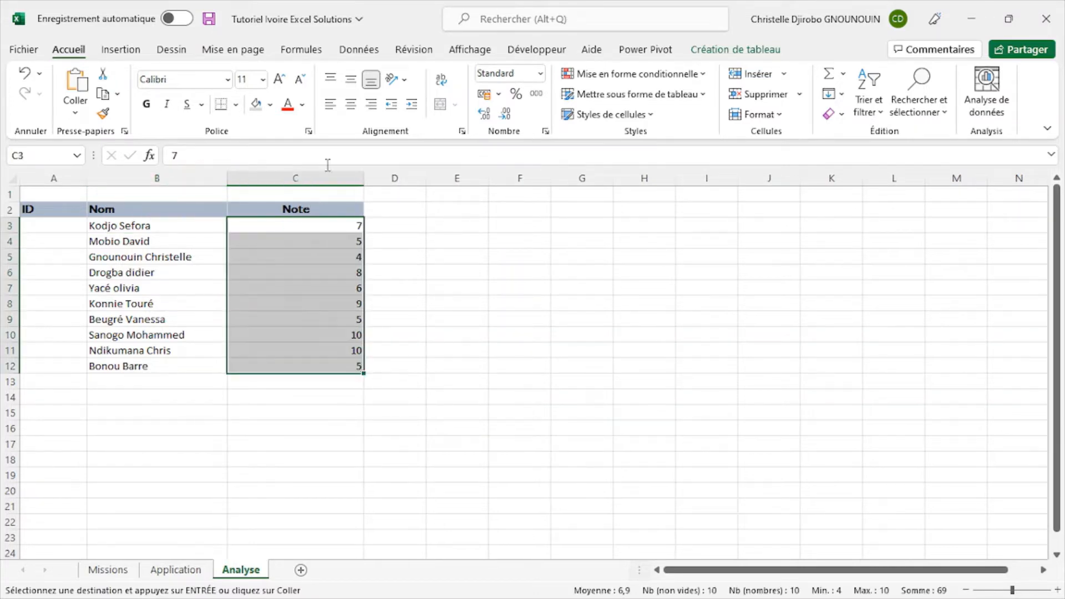
click(350, 104)
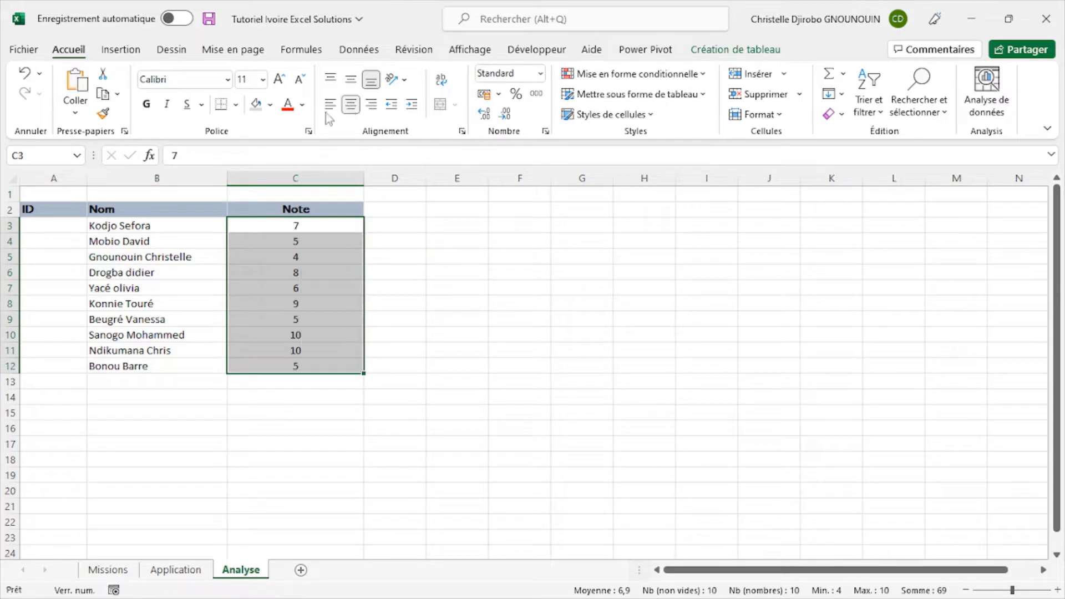
- Set the font of the table body A3:C12 to Abadi and select the first empty ID cell
click(16, 197)
click(178, 79)
text(A)
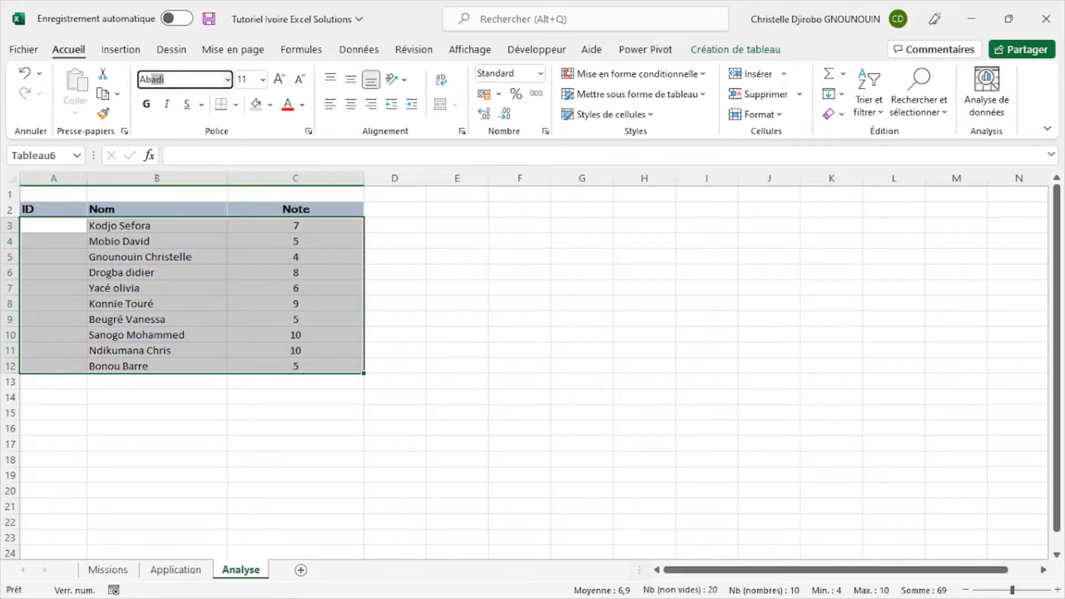
text(b)
key(Return)
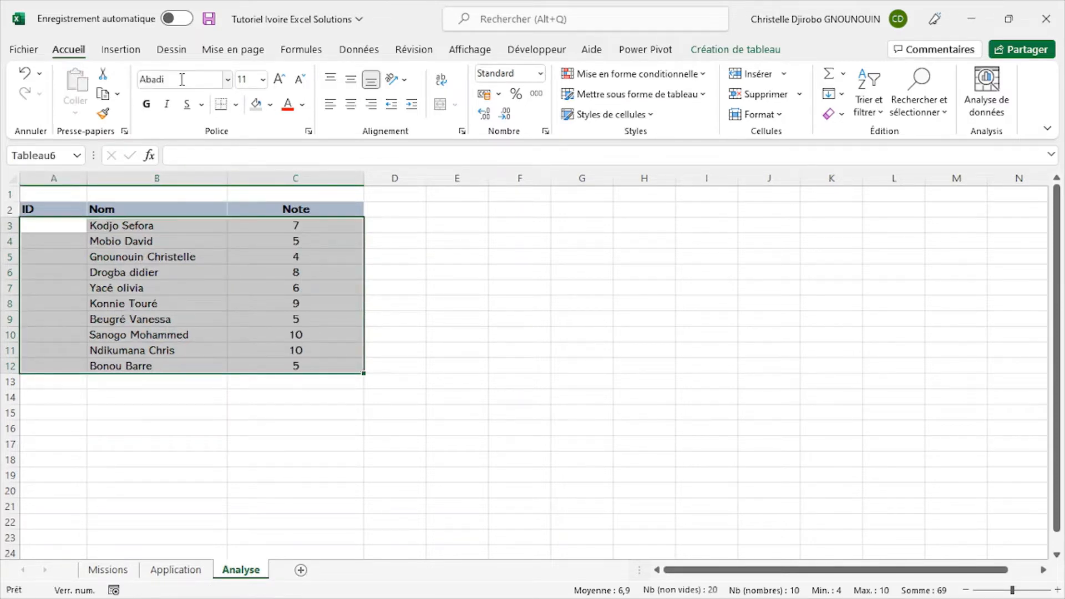
click(73, 232)
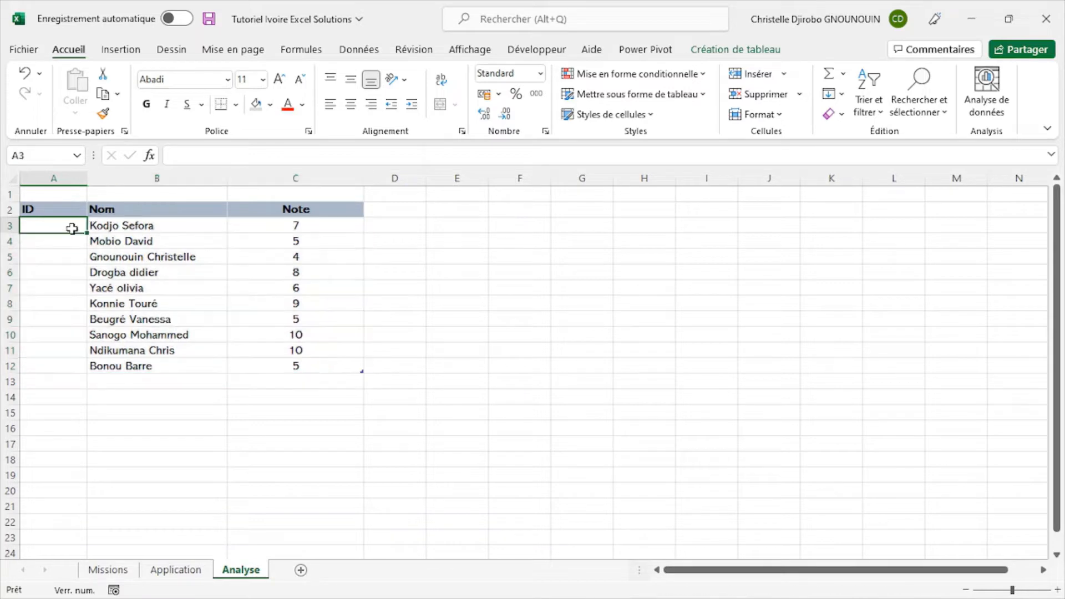
- Check the first student ID on the Application sheet and enter 1 in cell A3 of the Analyse sheet
click(178, 571)
click(55, 230)
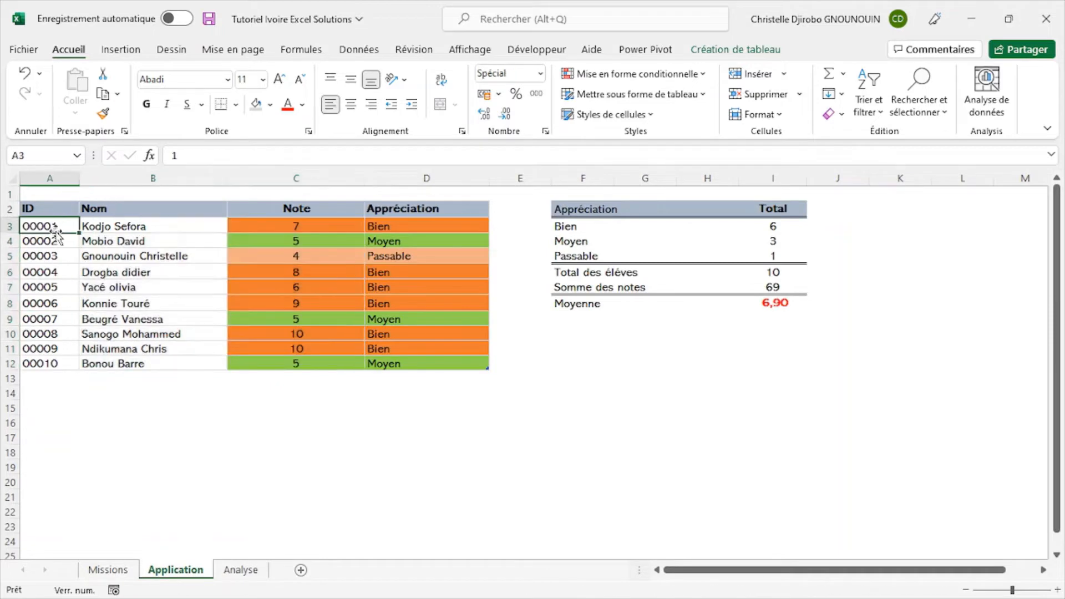
click(243, 570)
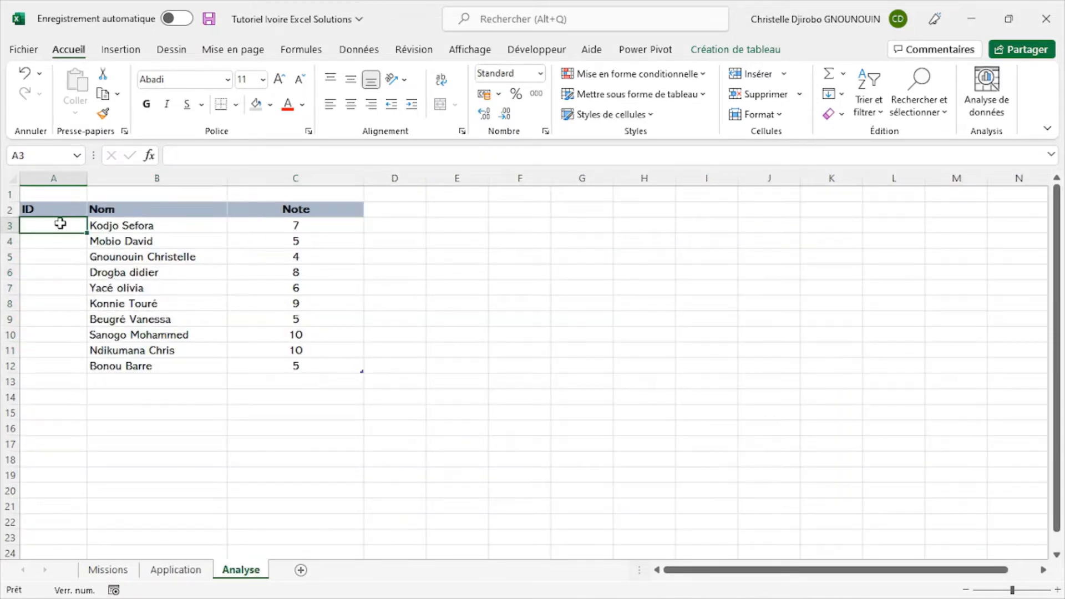
text(1)
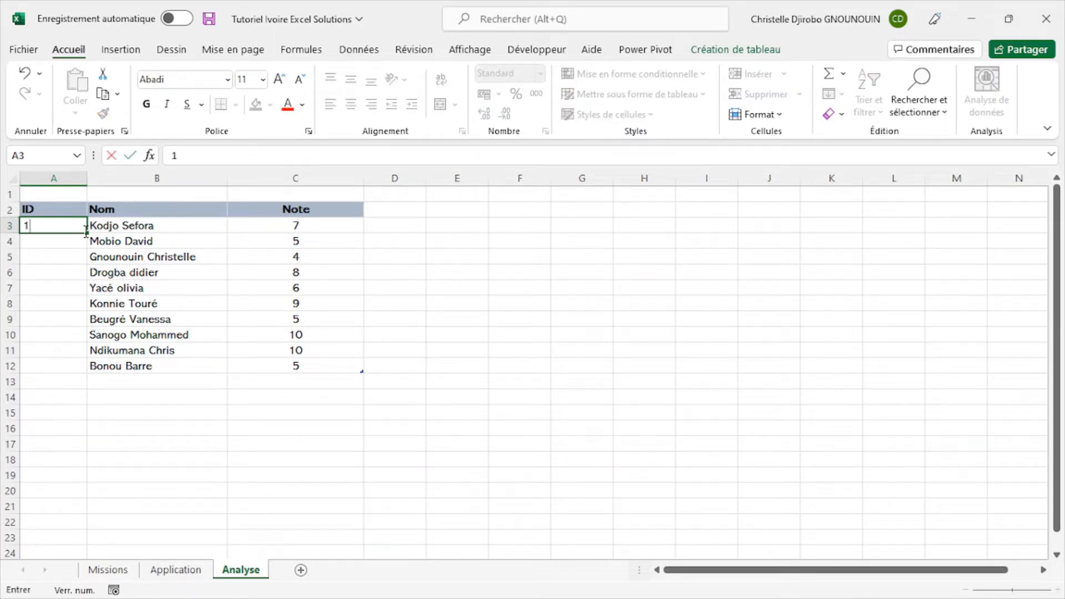
click(74, 244)
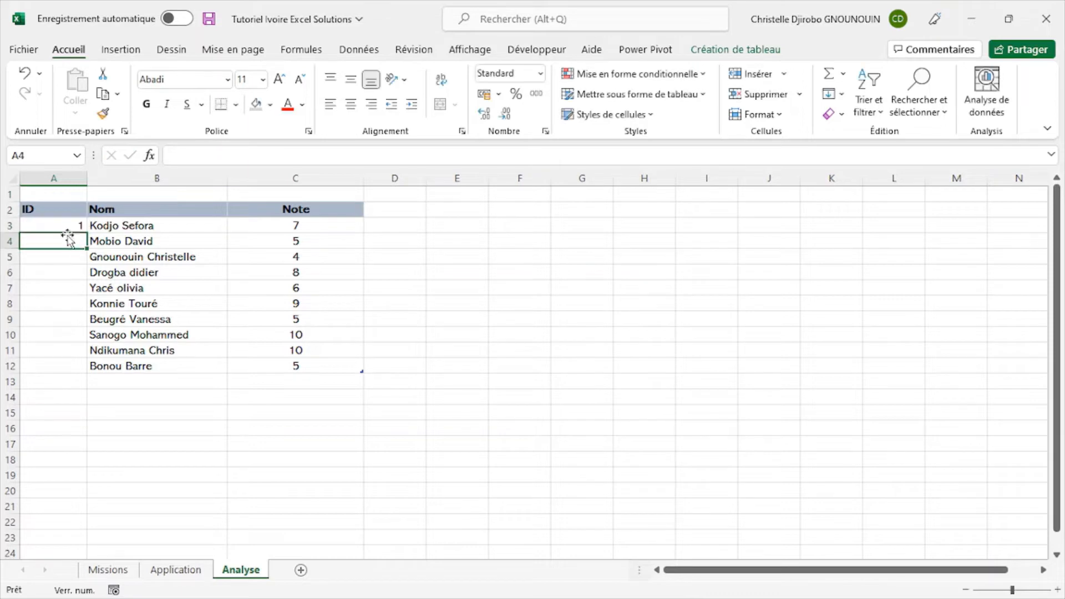
- Fill the value 1 from A3 down the ID column to A12 and check the first and last cells
click(70, 223)
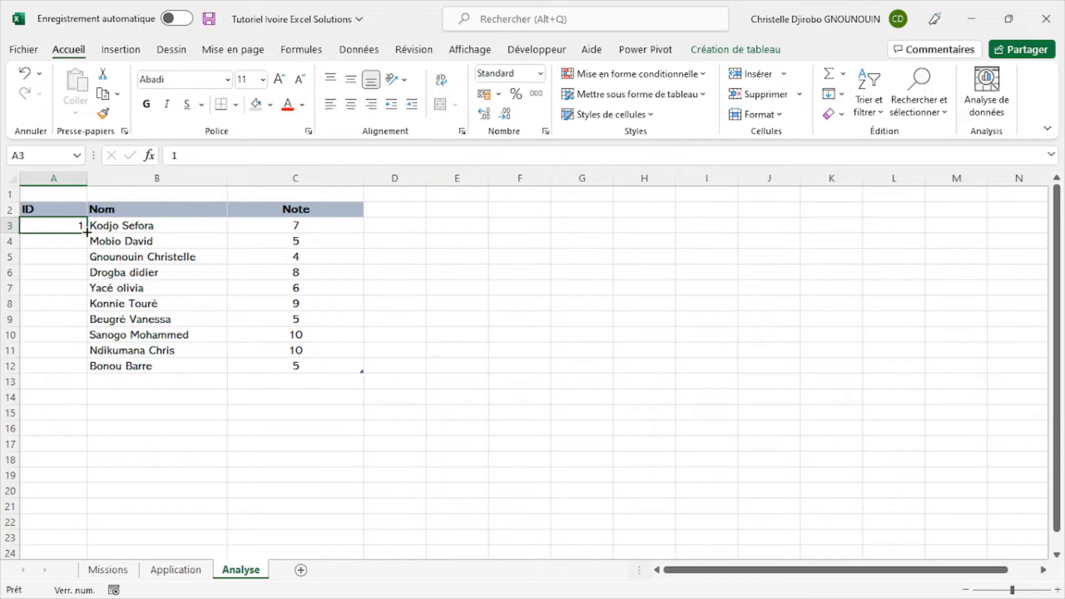
drag(86, 233, 86, 369)
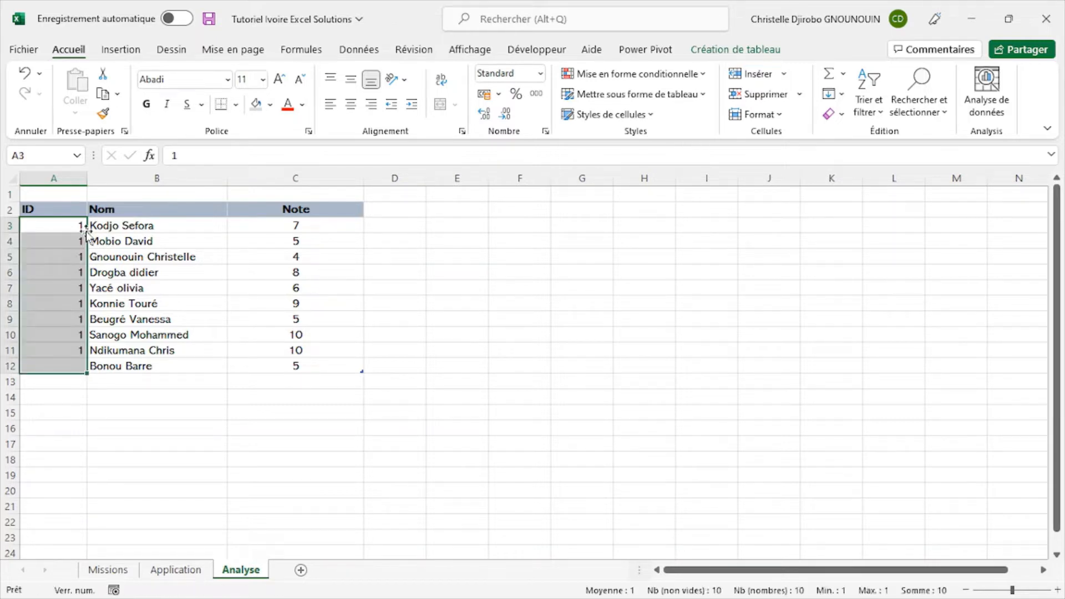
click(82, 364)
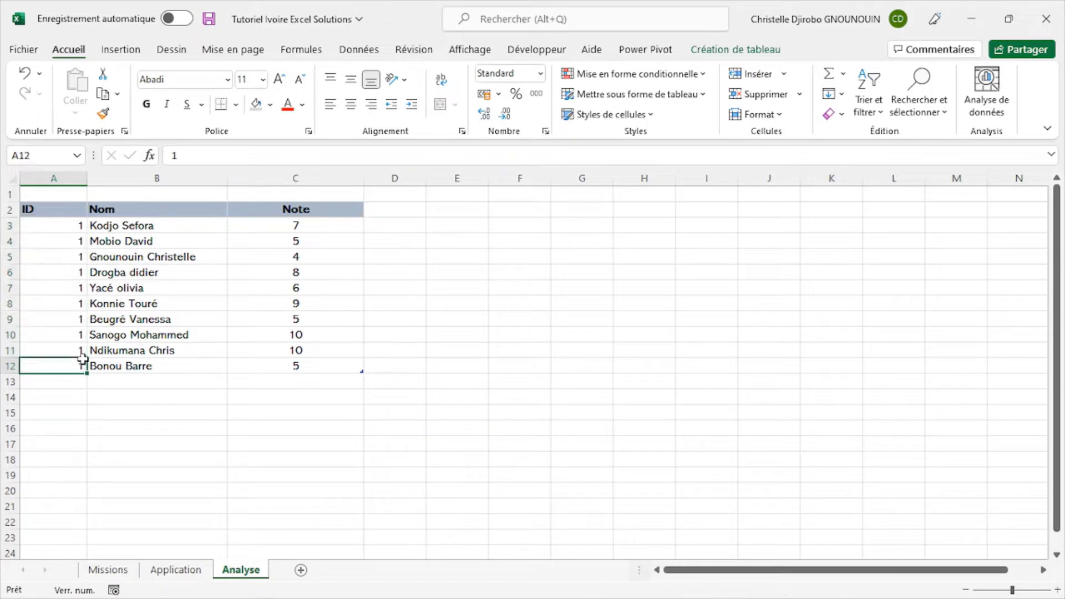
click(69, 226)
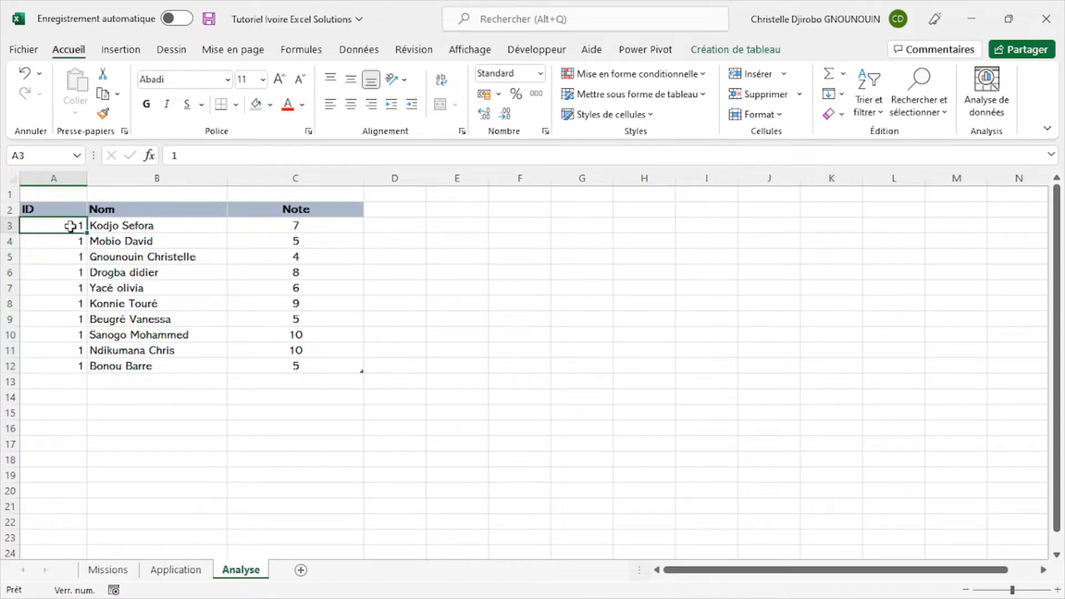
click(69, 361)
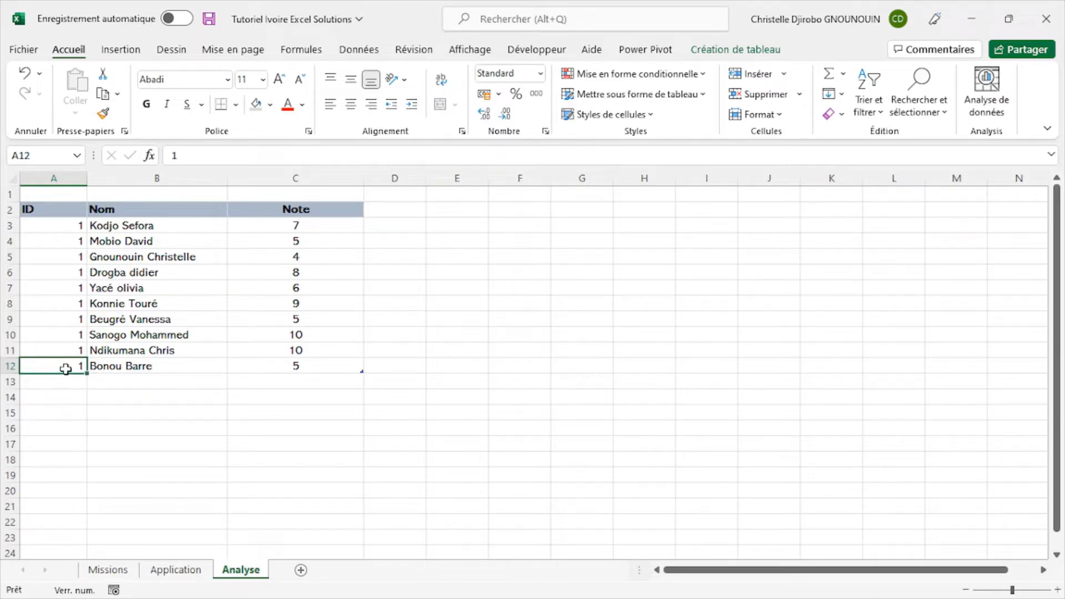
- Clear the repeated IDs from cells A3:A12 of the Analyse sheet
click(67, 221)
drag(67, 221, 67, 366)
key(Delete)
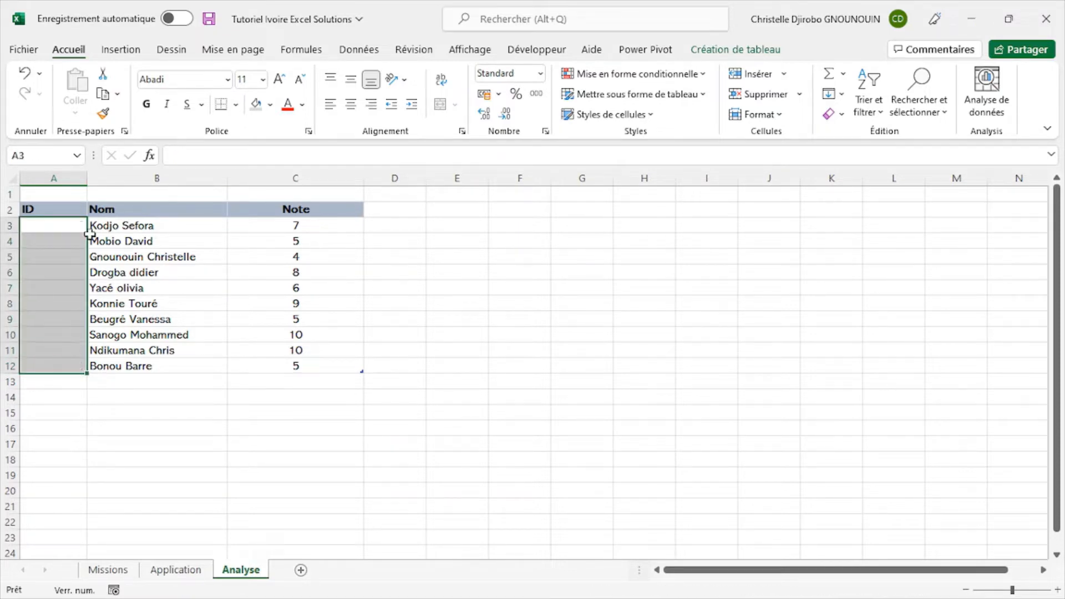
- Try to number the ID column by entering 1 in A3 and filling it down to A12
click(72, 223)
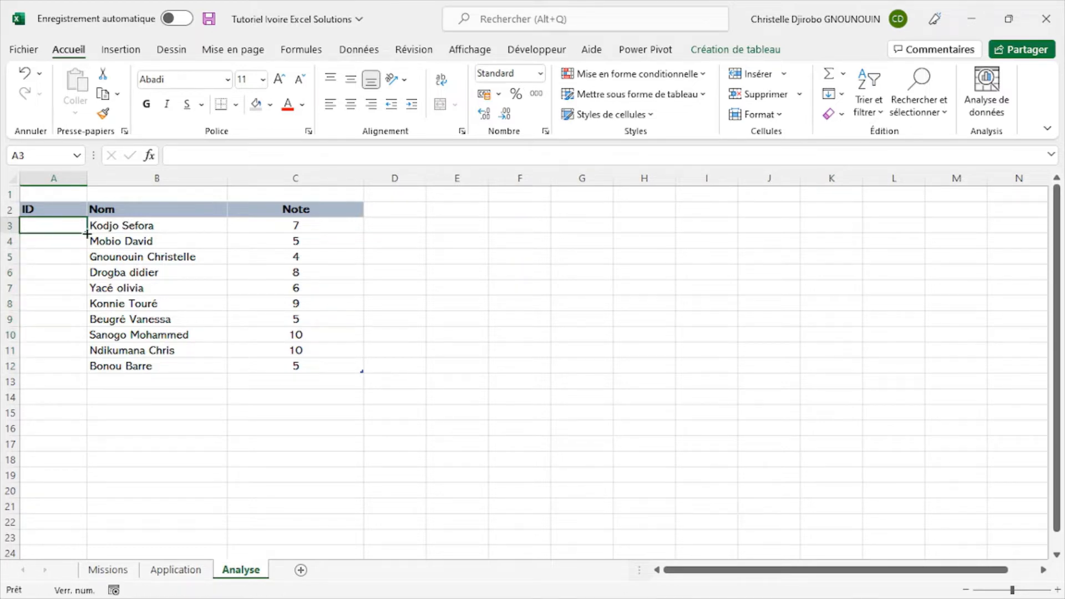
text(1)
key(Return)
text(1)
key(Escape)
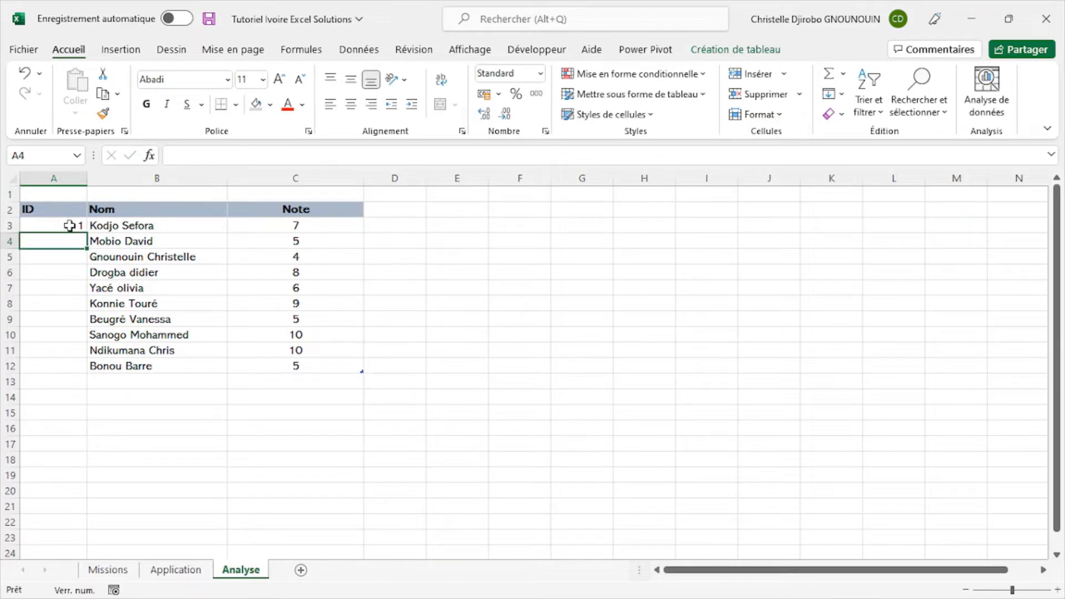
click(74, 222)
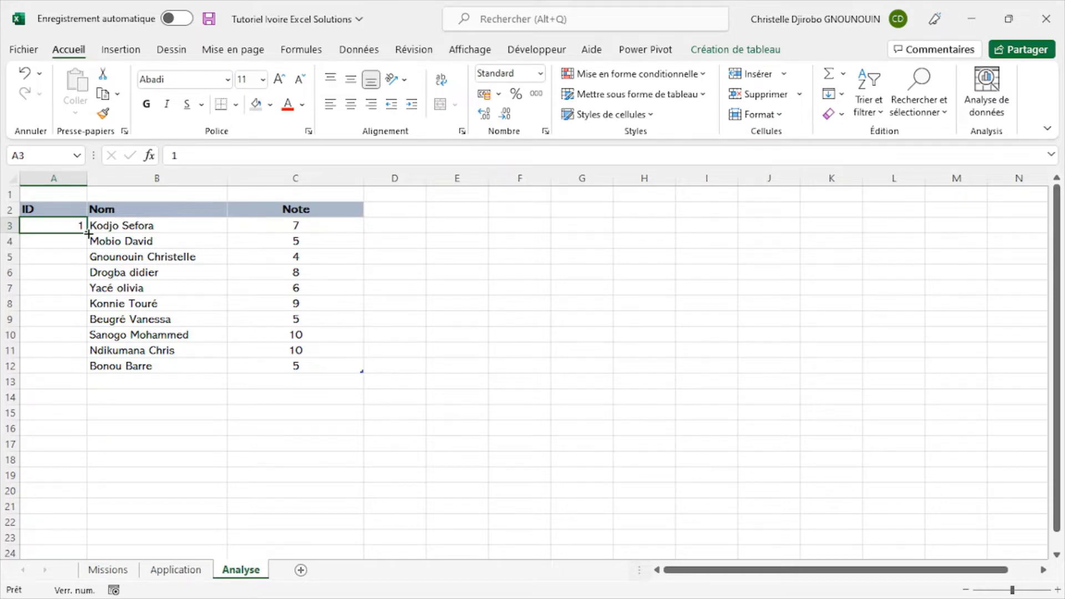
double_click(88, 234)
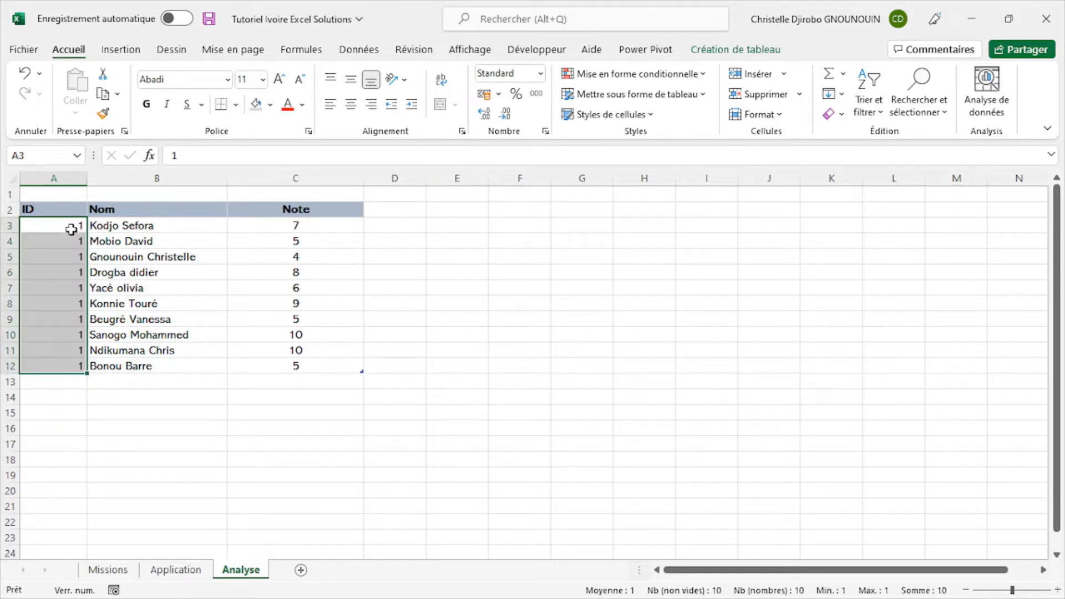
key(Delete)
click(71, 222)
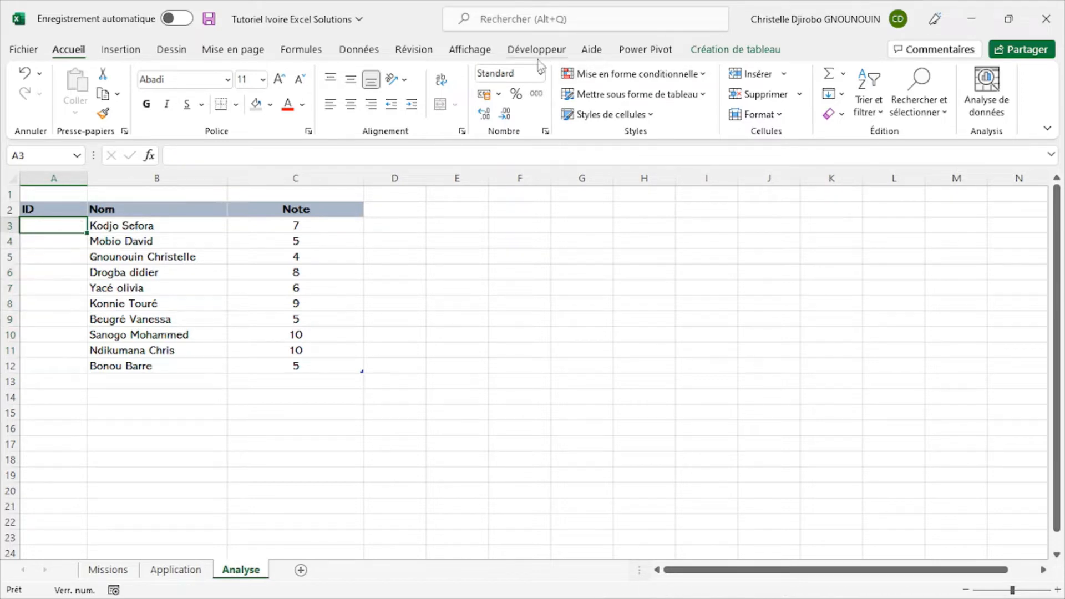
- Examine the formula calculation options and the advanced editing options in the Excel options
click(25, 49)
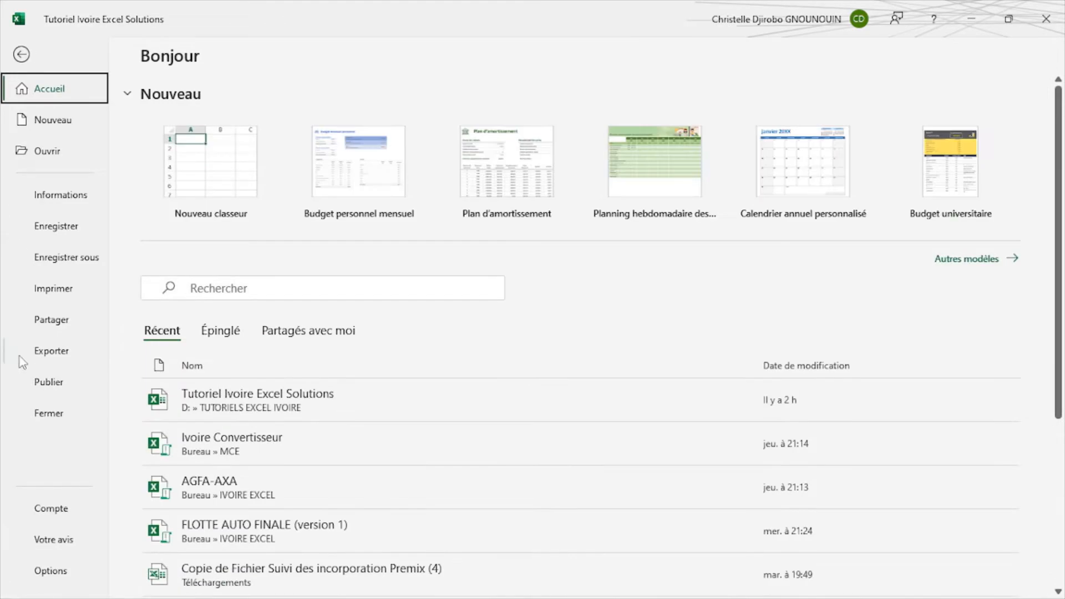
click(50, 571)
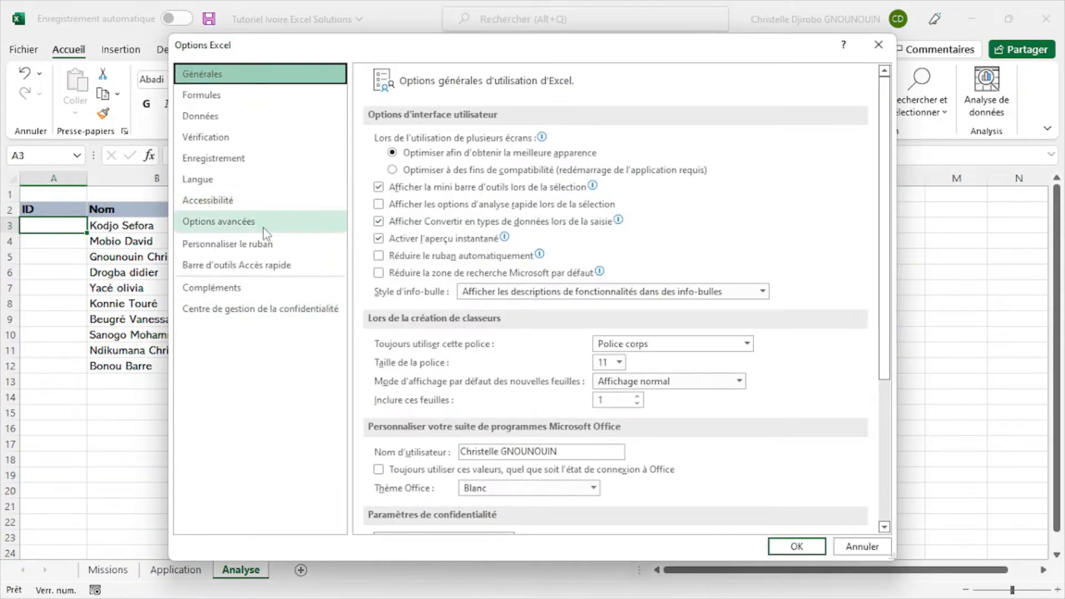
click(227, 93)
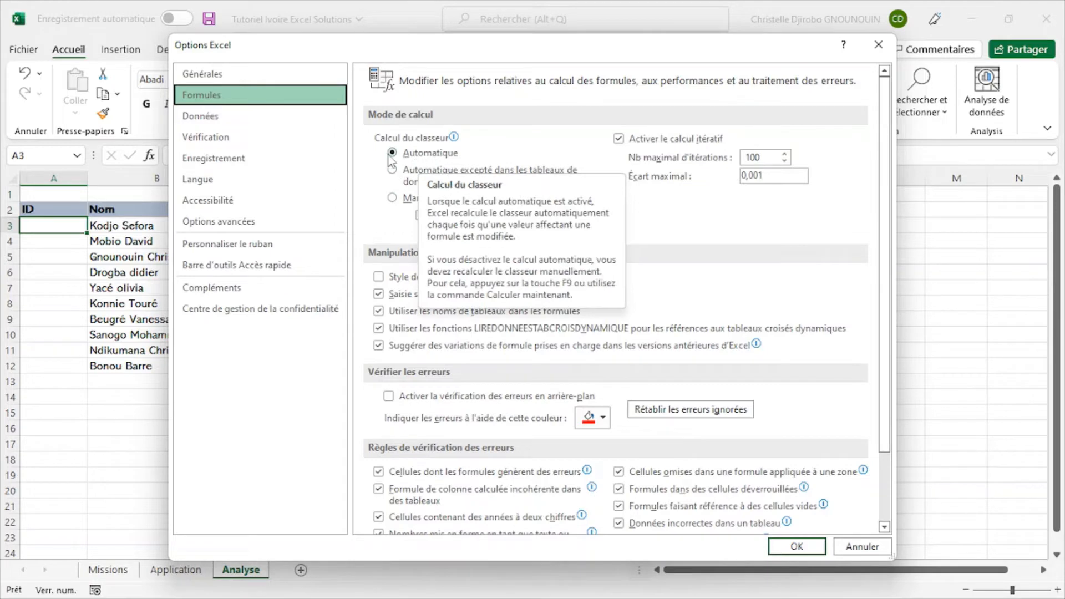
click(232, 222)
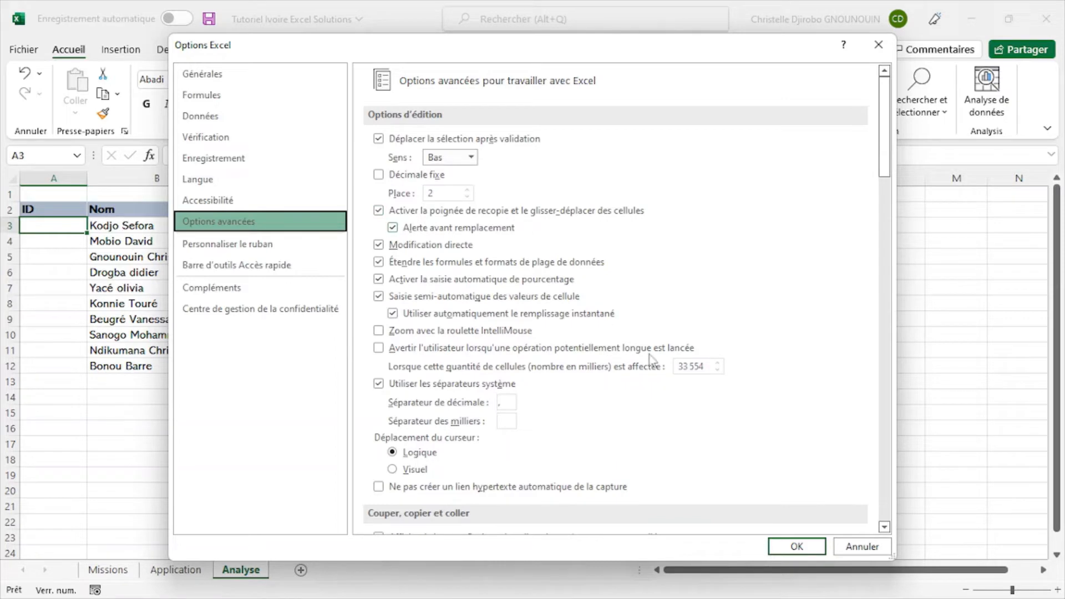
click(796, 546)
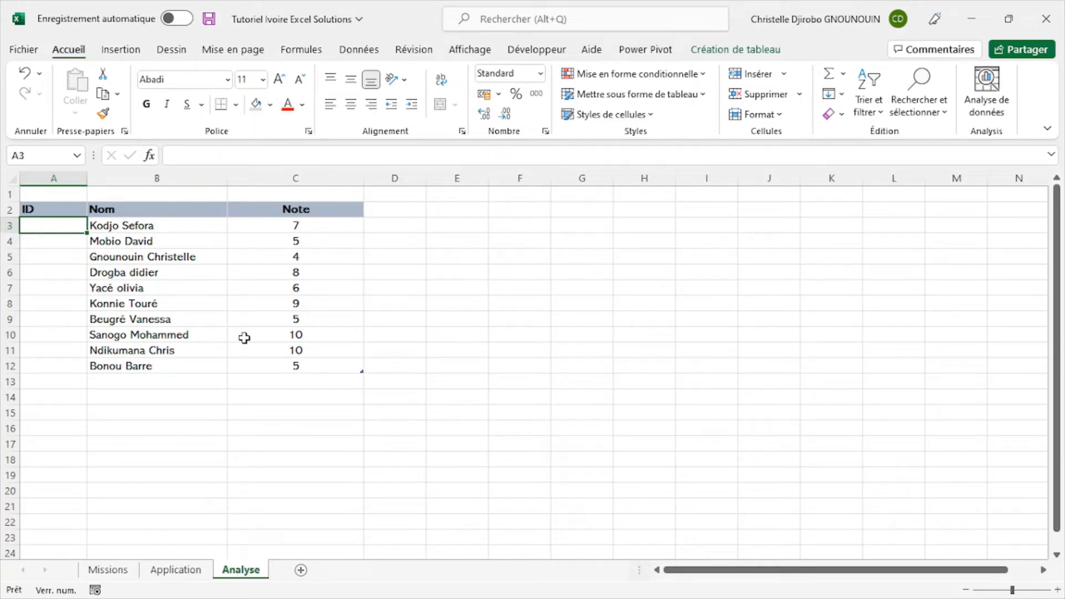
- Try starting the ID numbering with 1 in A3 and 2 in A4
text(1)
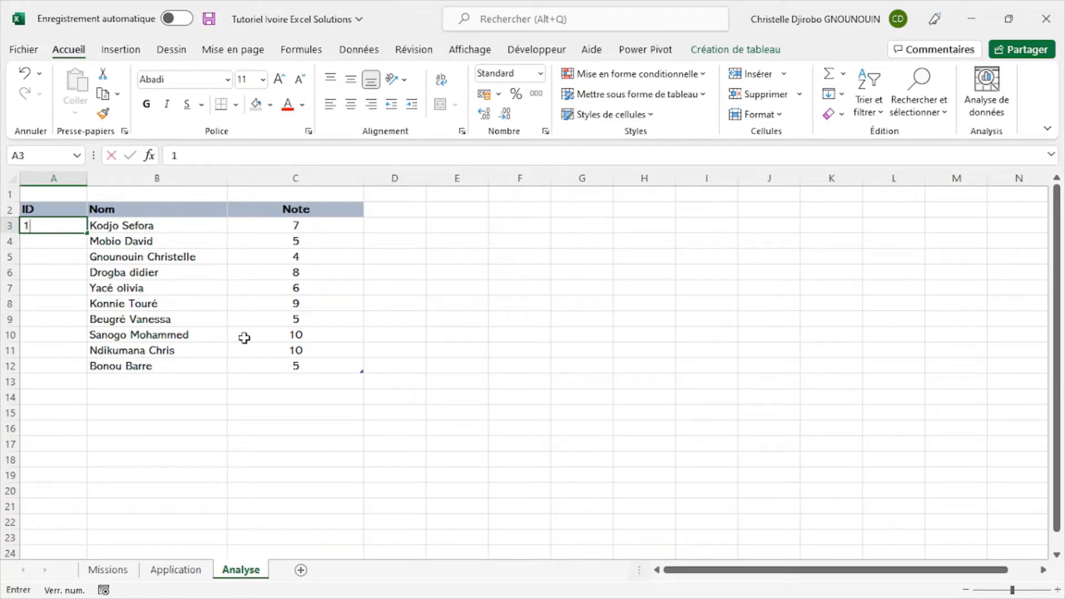
key(Return)
text(2)
key(Return)
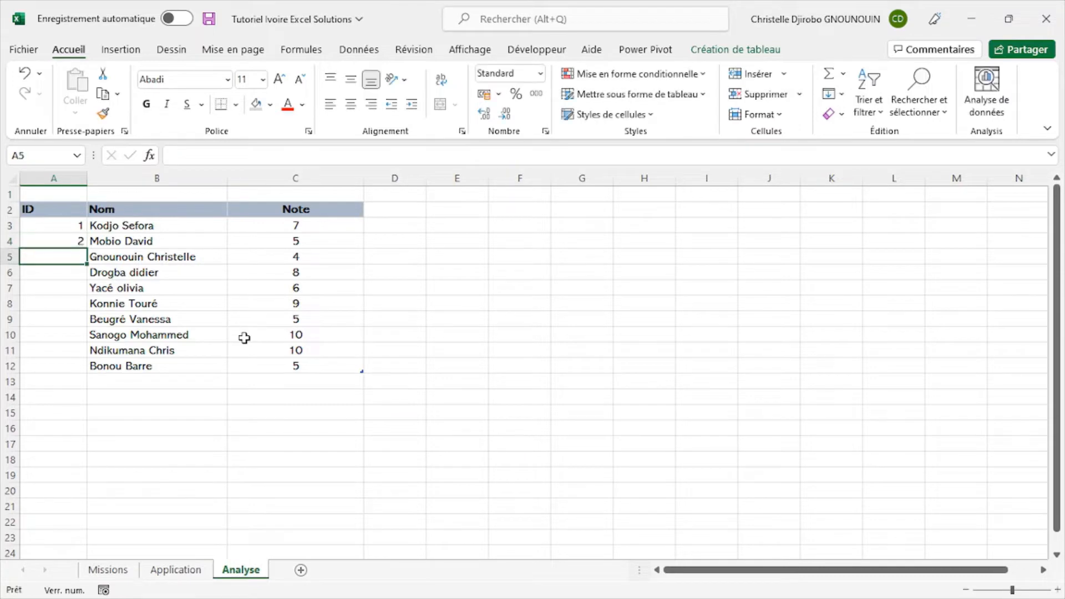
drag(75, 223, 78, 240)
key(Delete)
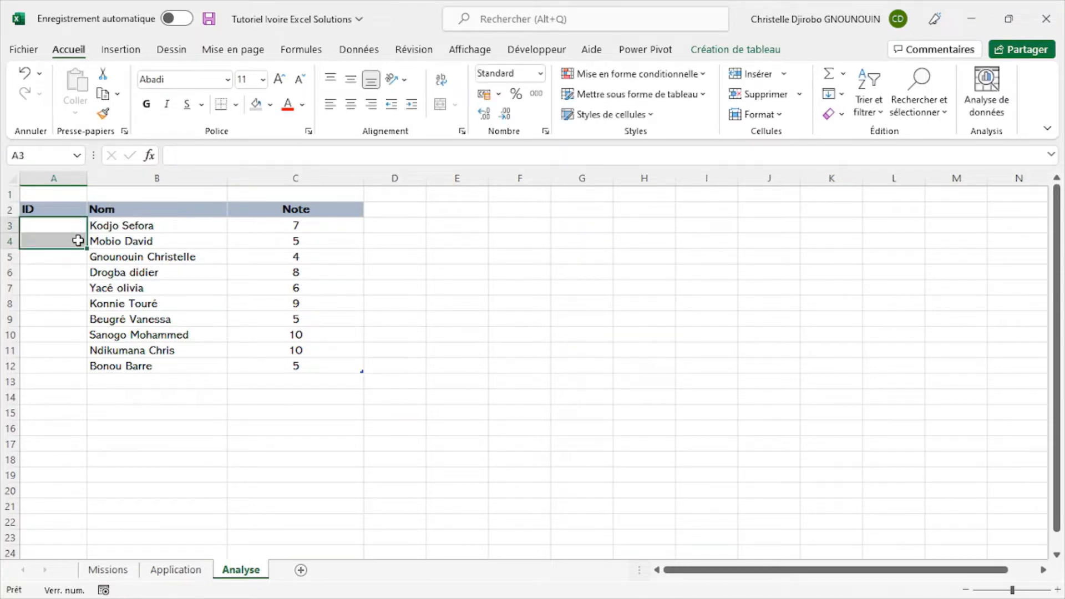
- Enter 1 as the first student ID in cell A3
click(69, 225)
text(1)
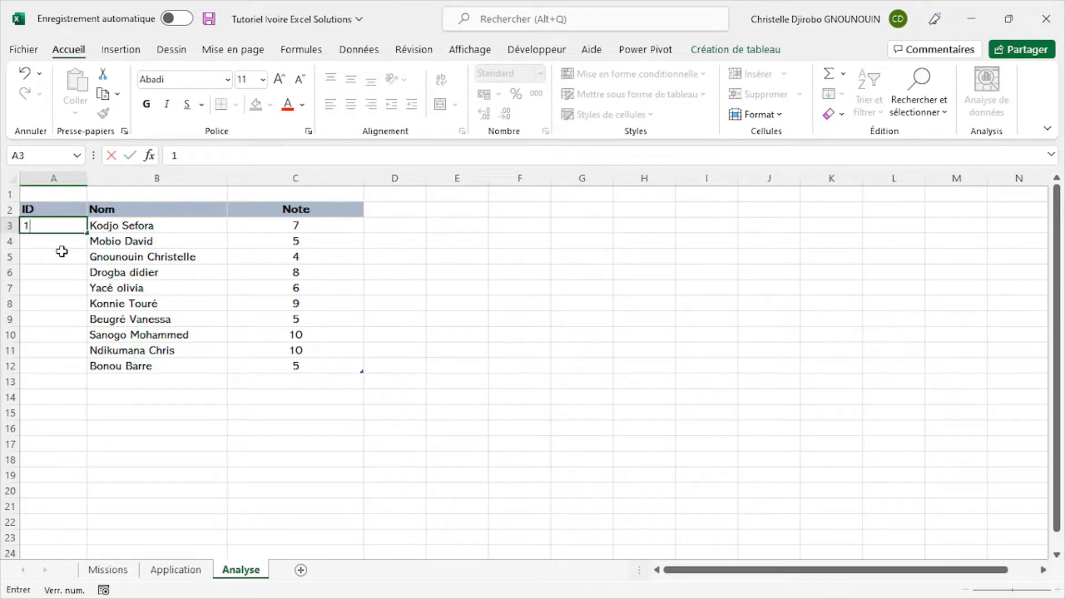
key(Return)
click(73, 228)
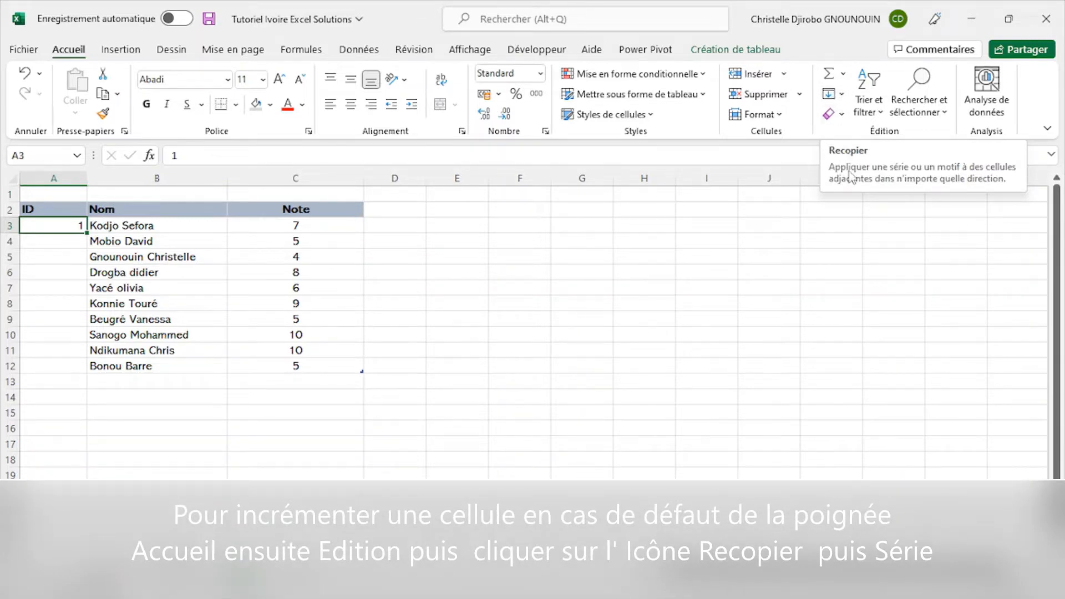
- Fill the ID column from A3 to A12 with a linear series in columns, using step value 1 and ending at 10
click(841, 94)
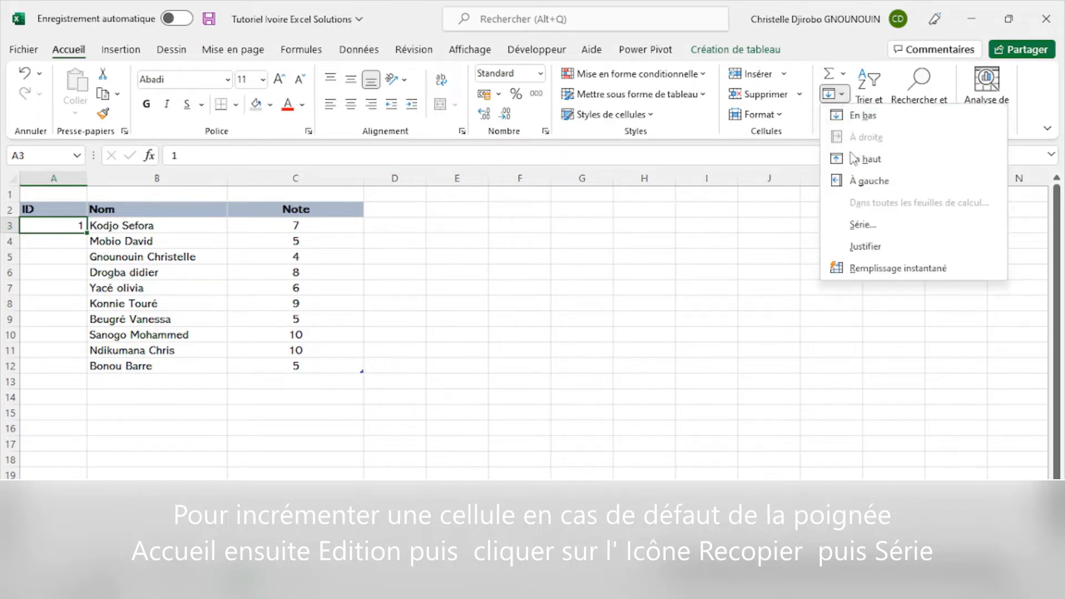
click(875, 228)
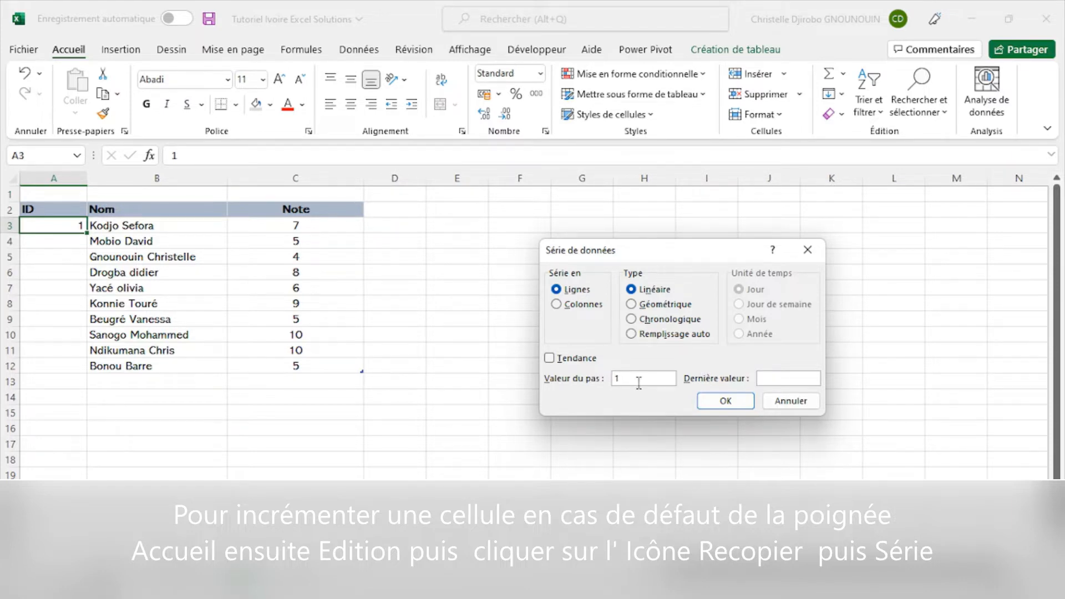
click(556, 304)
click(790, 378)
click(725, 401)
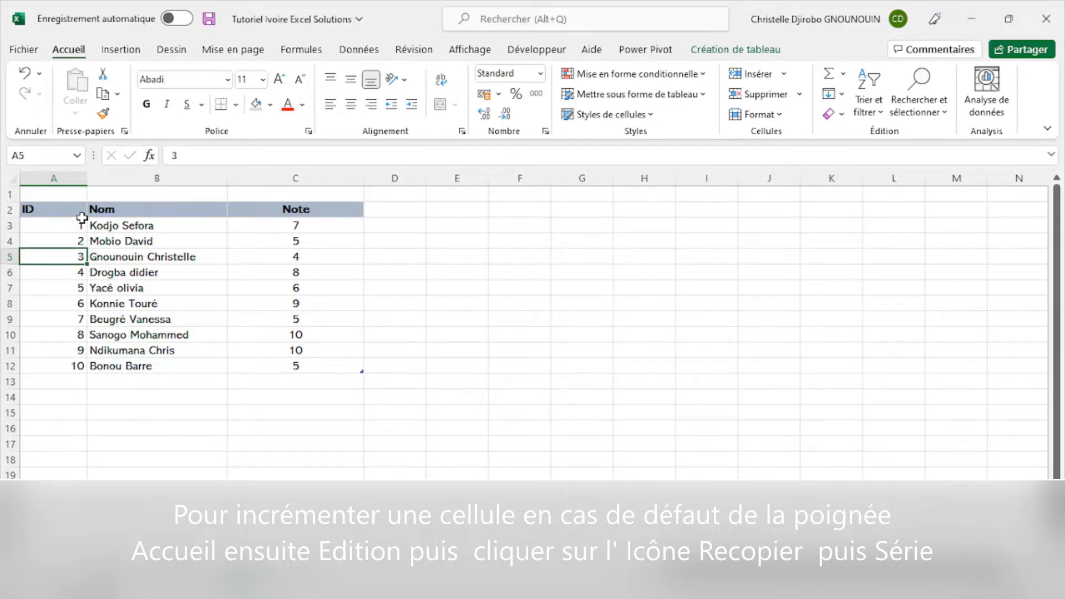
click(78, 366)
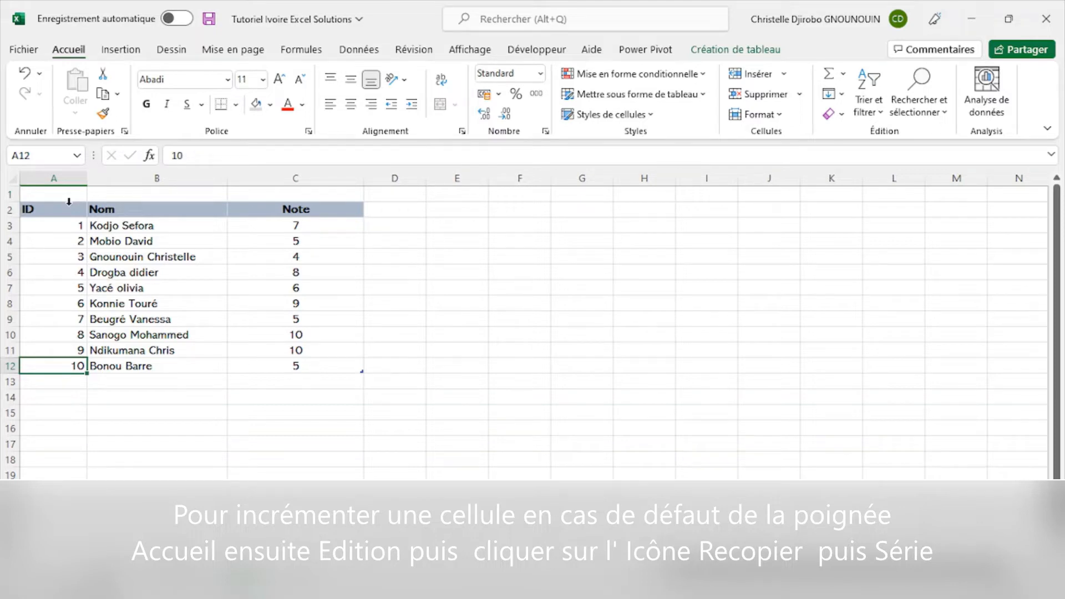
- Hide the gridlines on the Analyse sheet
click(224, 368)
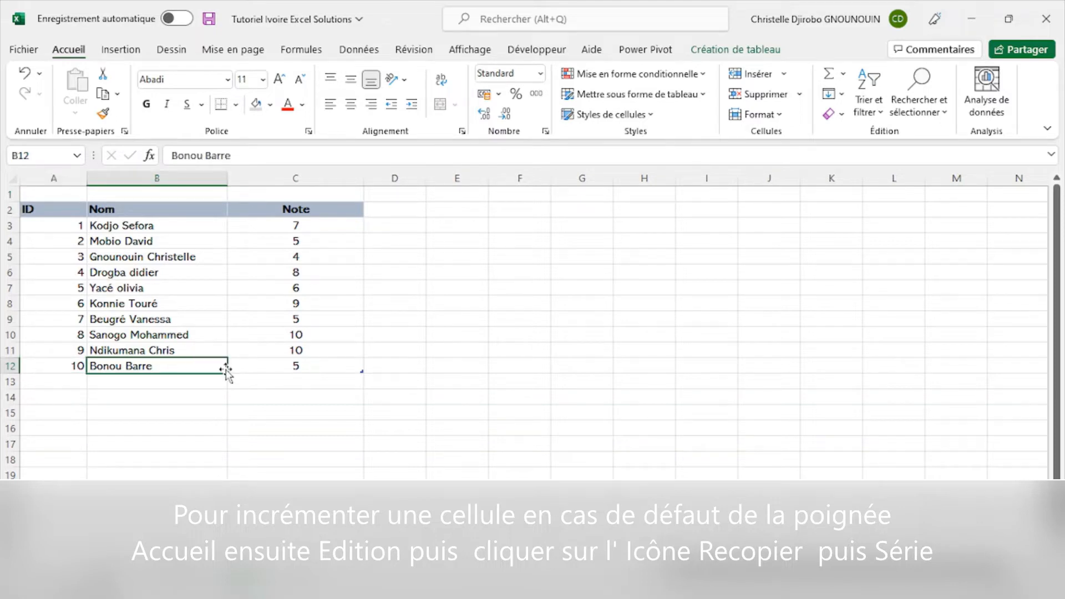
click(22, 203)
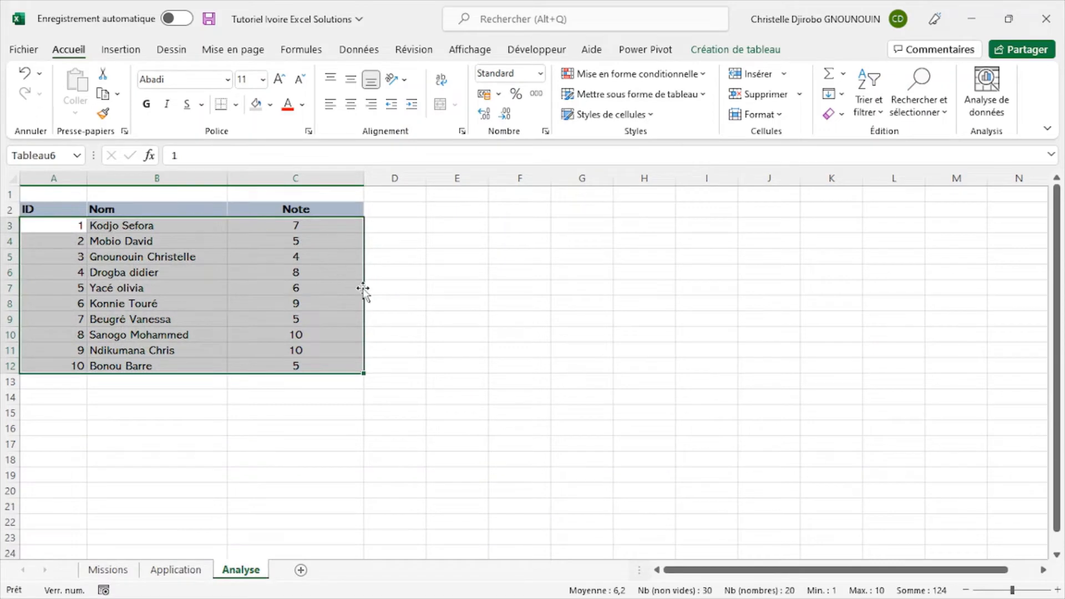
click(297, 275)
click(487, 50)
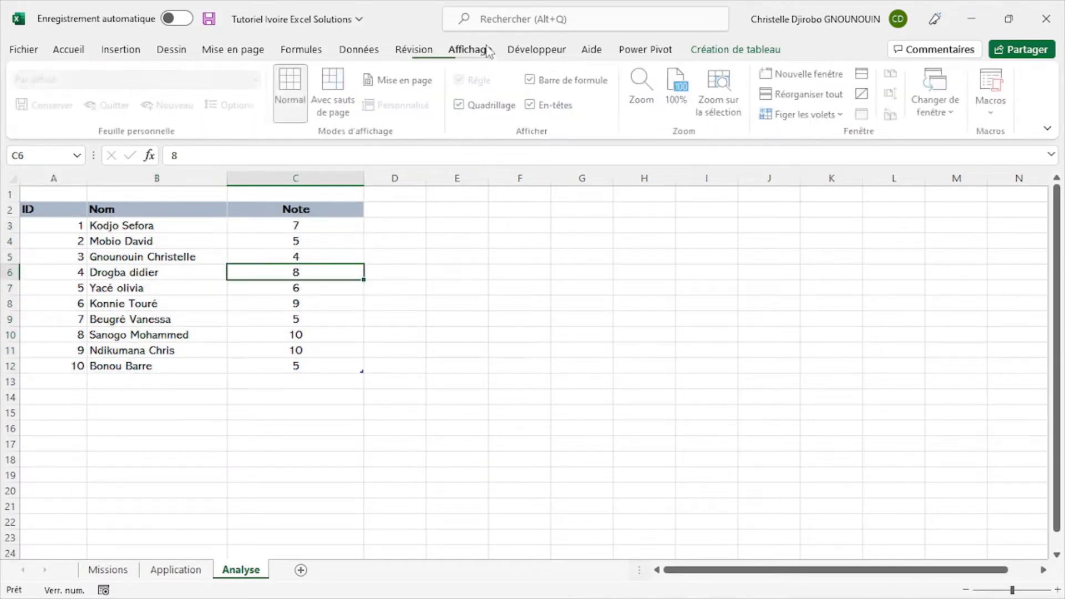
click(459, 104)
click(482, 334)
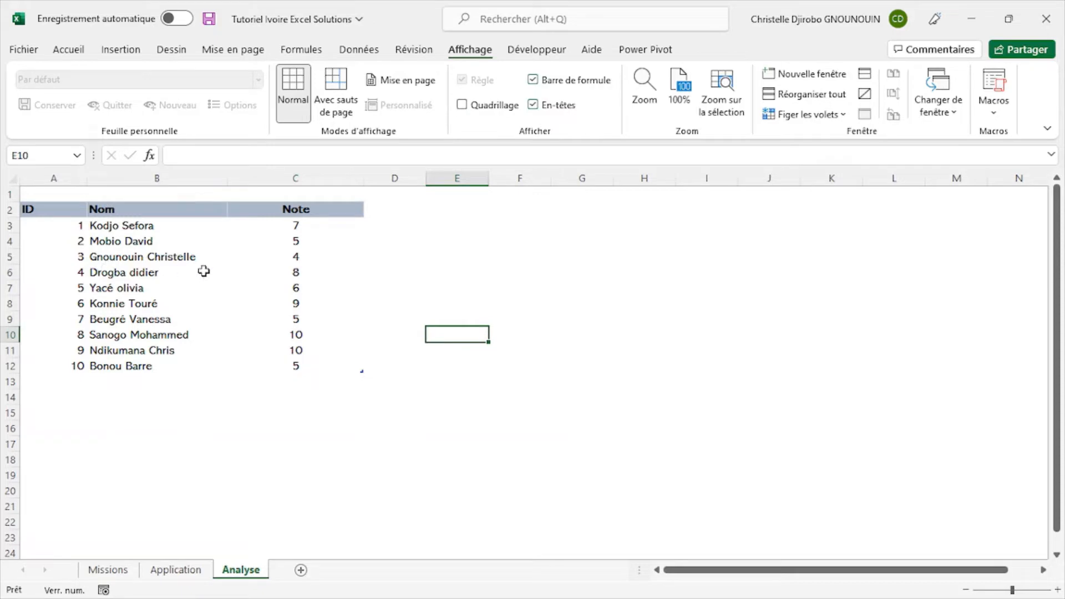
- Review the task list on the Missions sheet and compare the ID format on the Application sheet with the Analyse table
drag(205, 270, 86, 271)
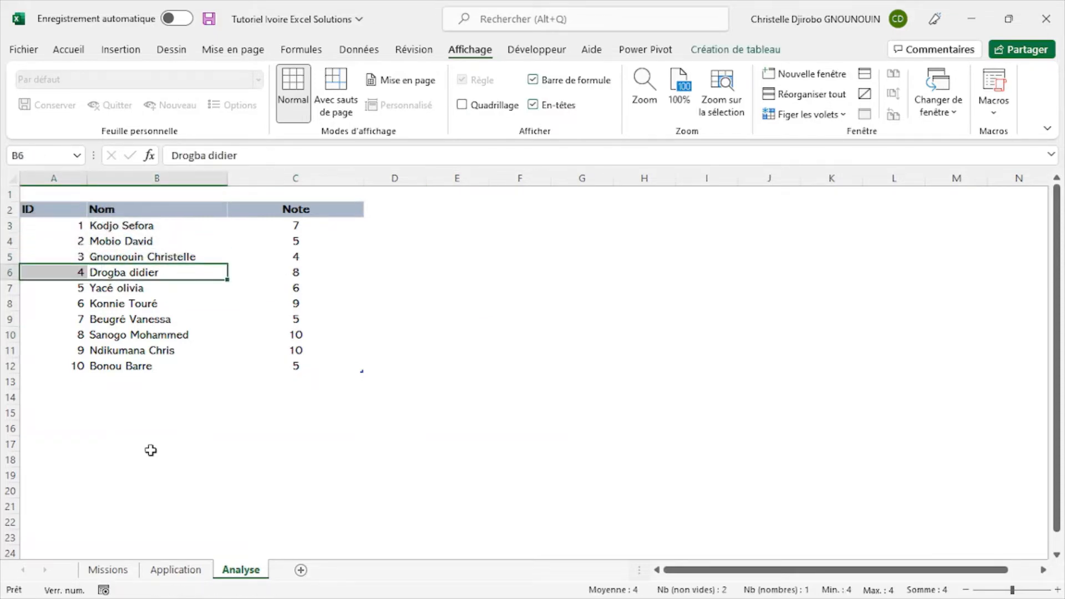
click(108, 570)
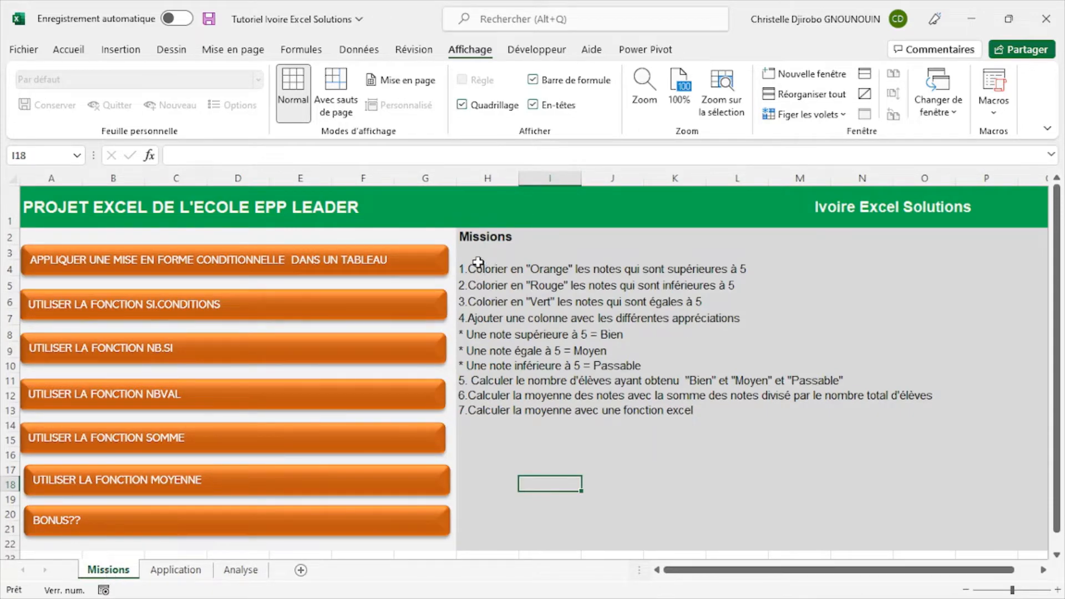
click(478, 265)
click(177, 572)
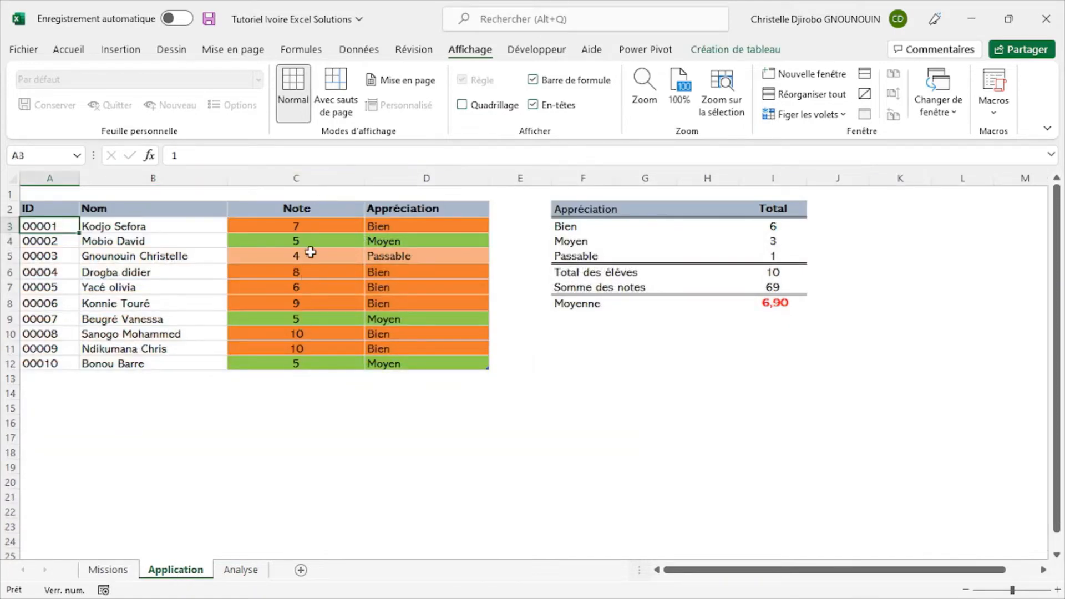
click(243, 571)
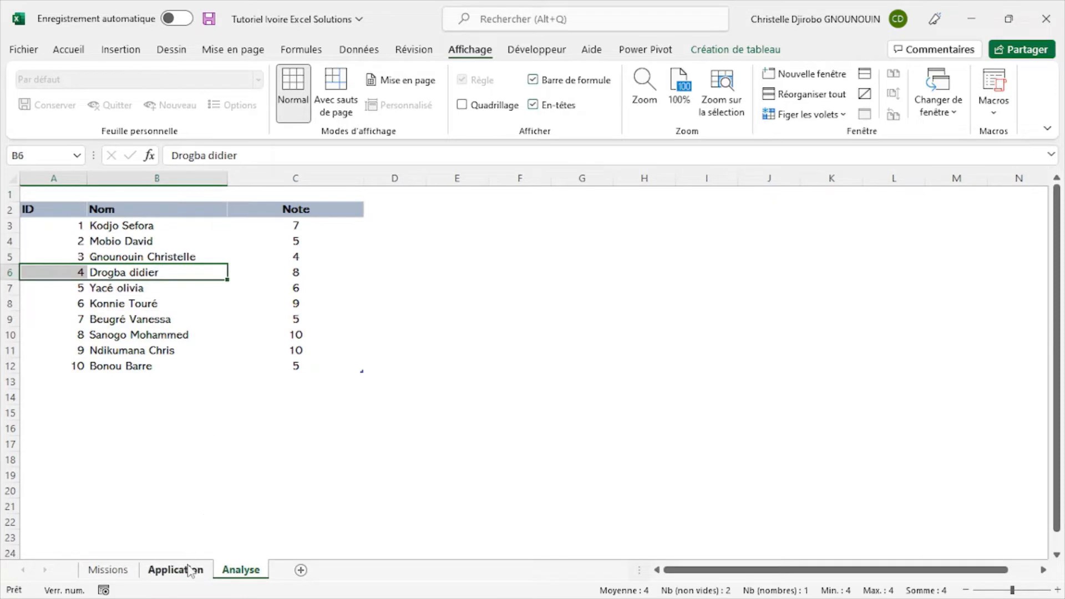
click(180, 570)
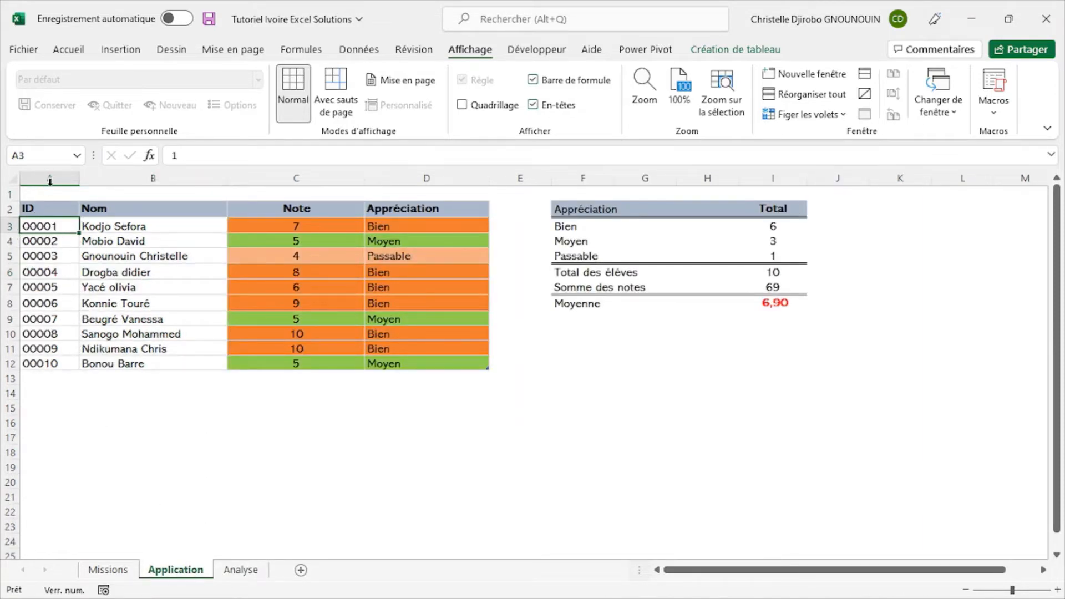
click(228, 570)
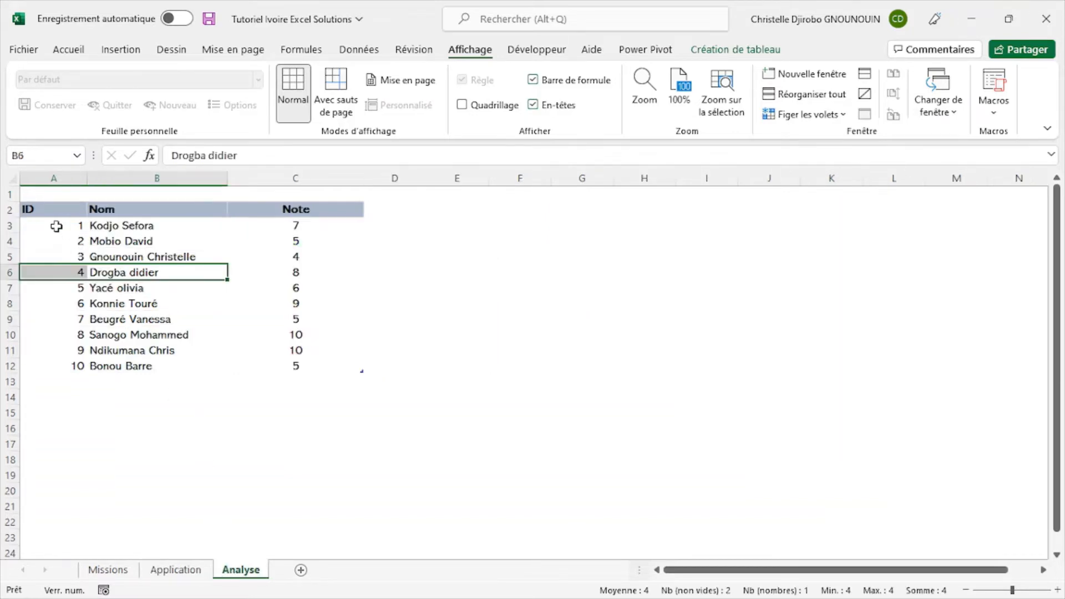
- Try to add leading zeros directly to the ID value in cell A3
click(68, 224)
double_click(69, 224)
text(000)
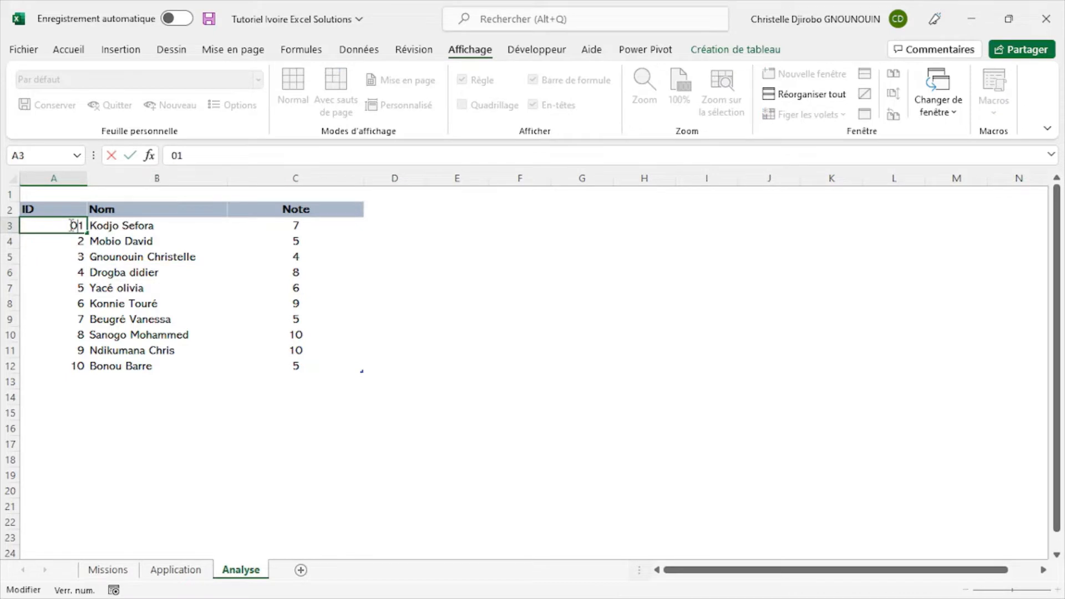
key(Return)
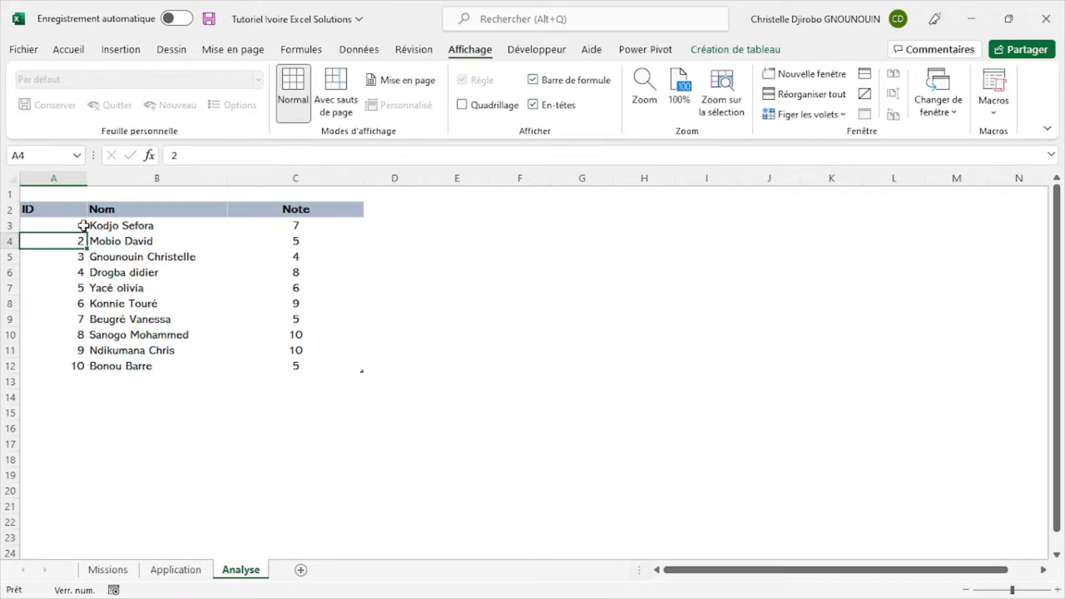
click(79, 225)
- Format the ID values in A3:A12 with the special Code postal number format for Français (France)
click(71, 51)
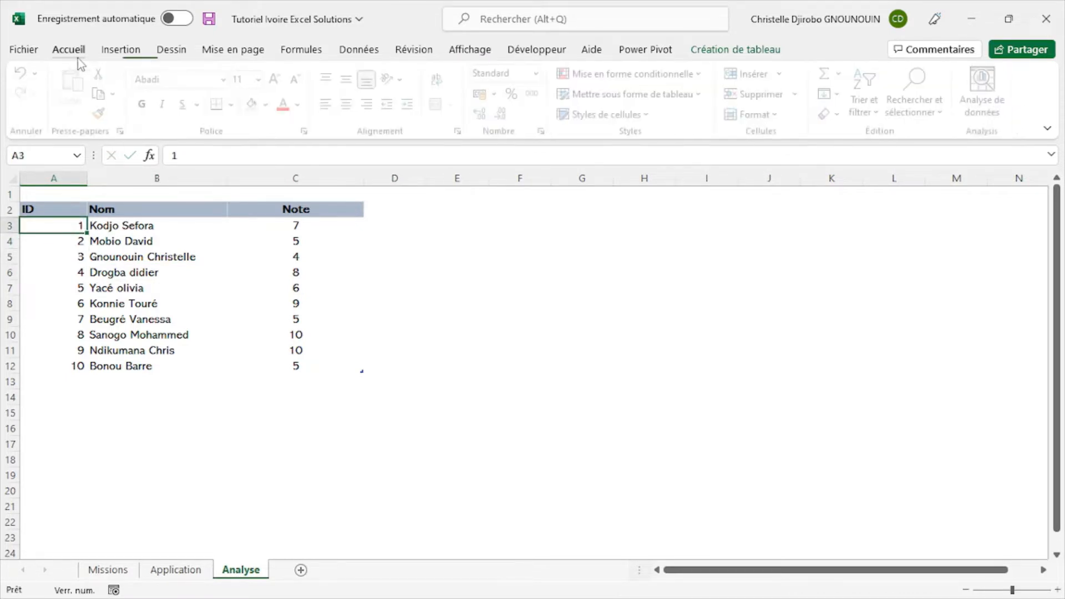
click(58, 201)
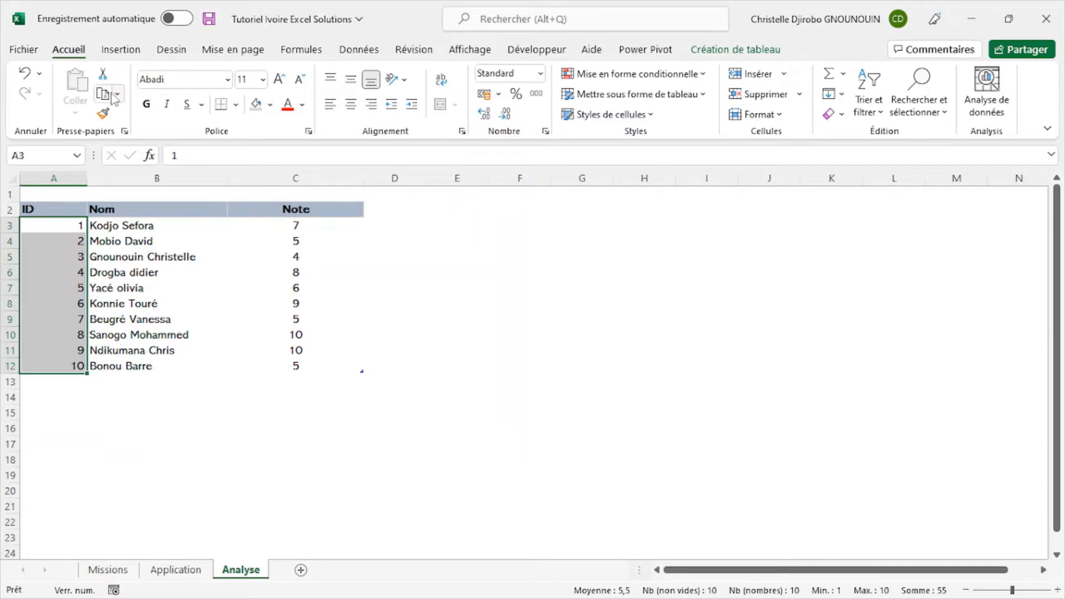
click(546, 132)
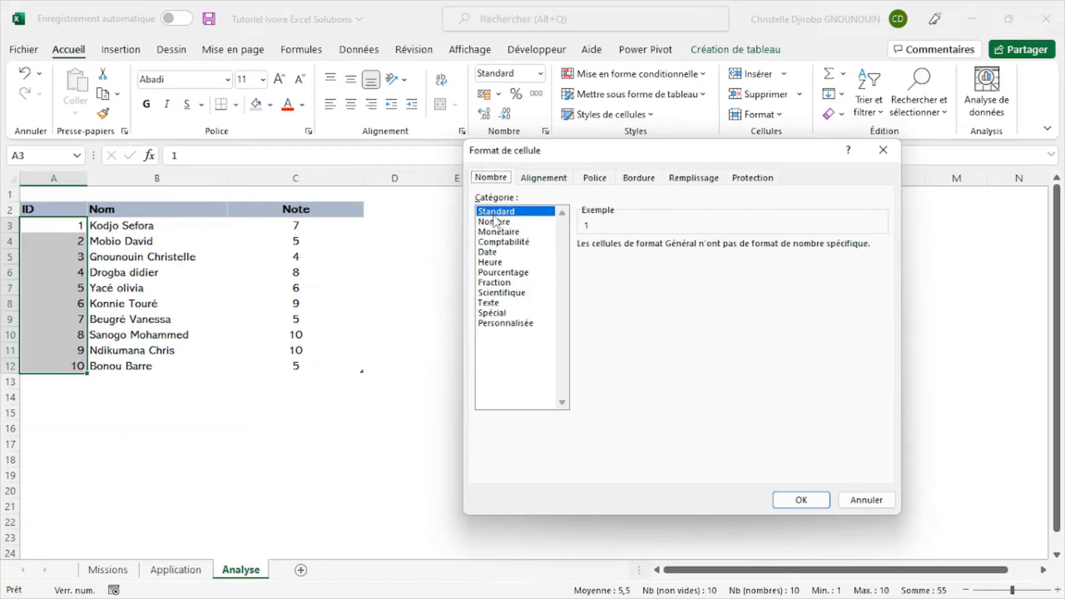
click(495, 313)
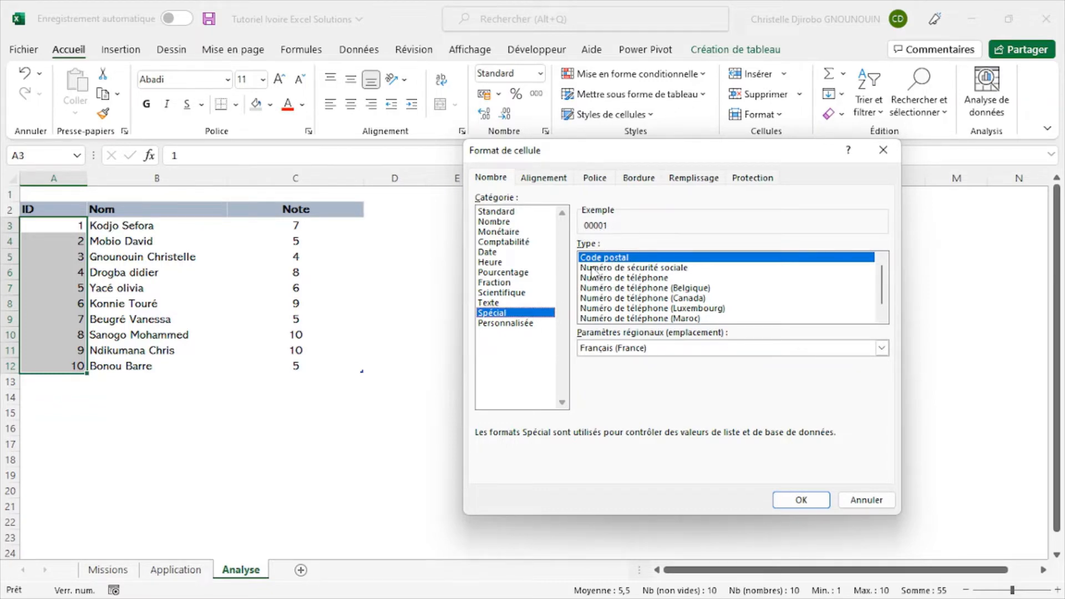
click(801, 500)
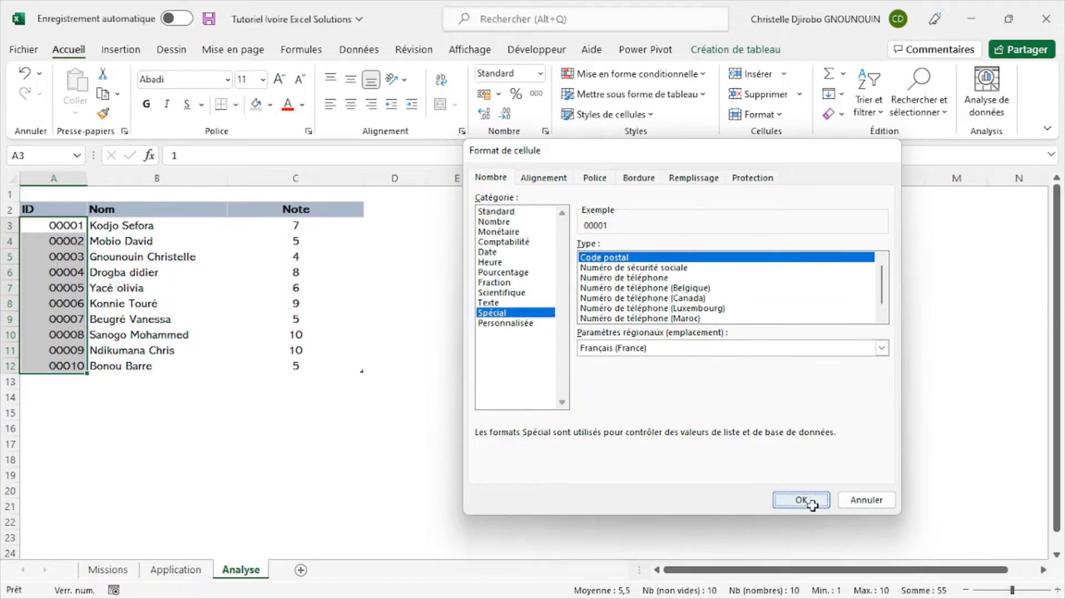
click(74, 419)
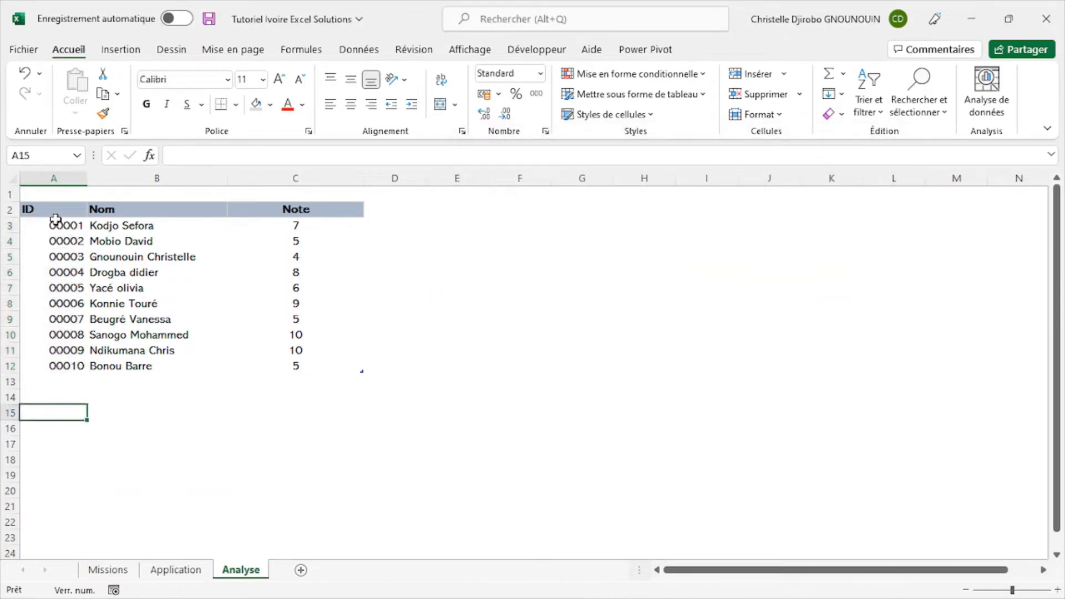
- Compare the ID column and grades table on the Analyse sheet with the completed tables on the Application sheet
click(47, 201)
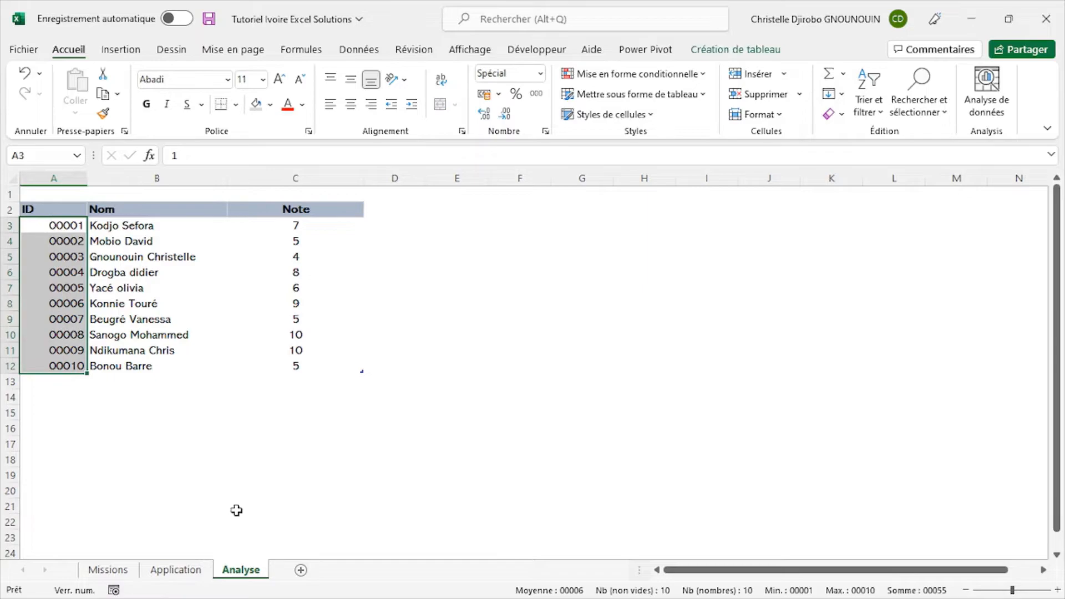
click(175, 570)
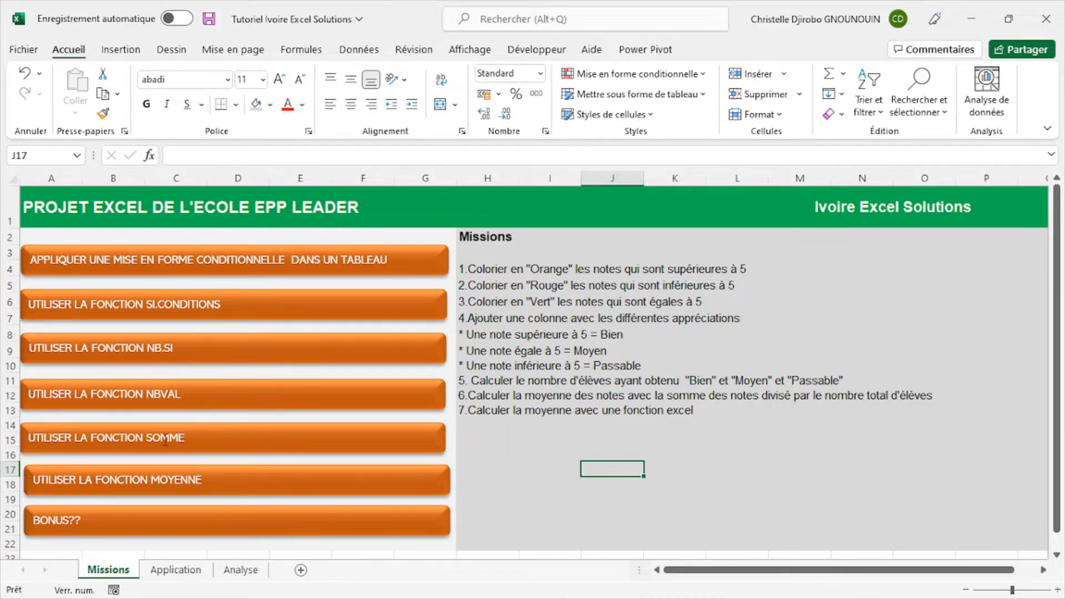
click(240, 570)
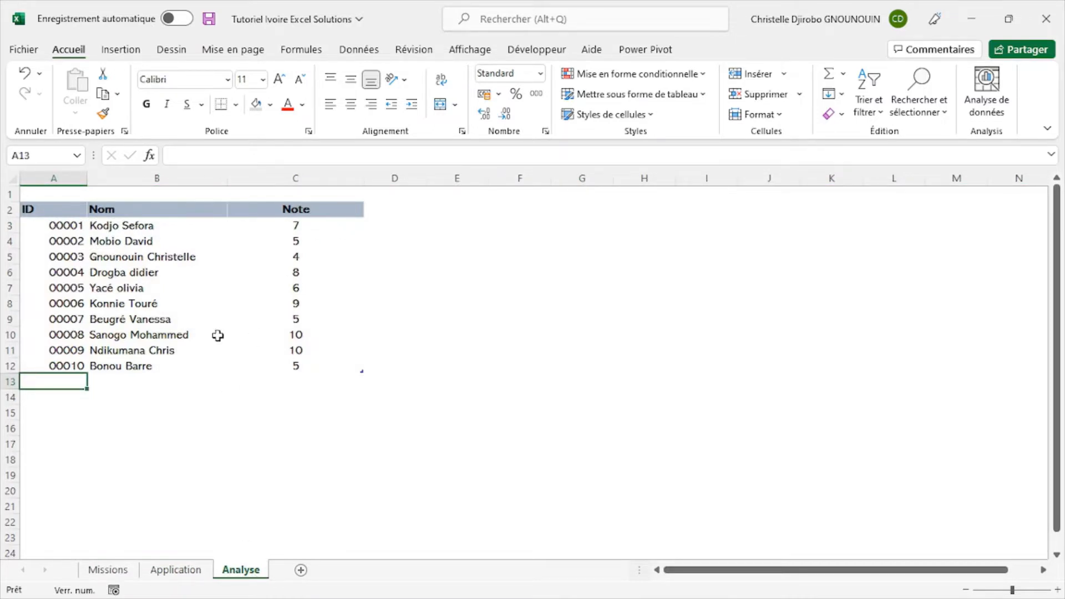
click(199, 575)
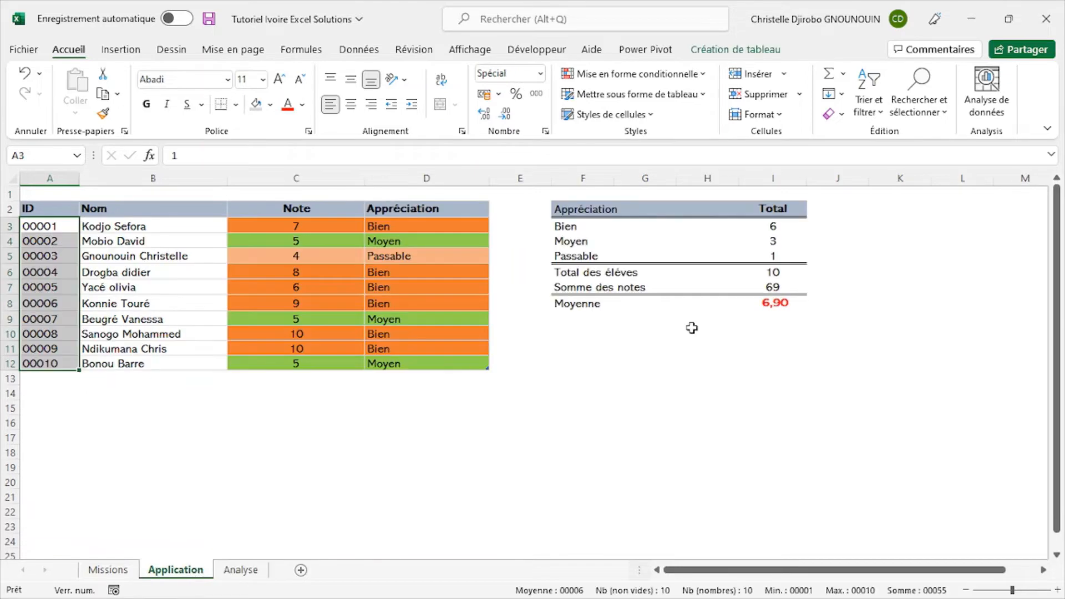
- Copy the three note-colouring instructions from the Missions sheet and paste them at cell H2 of the Analyse sheet
click(118, 576)
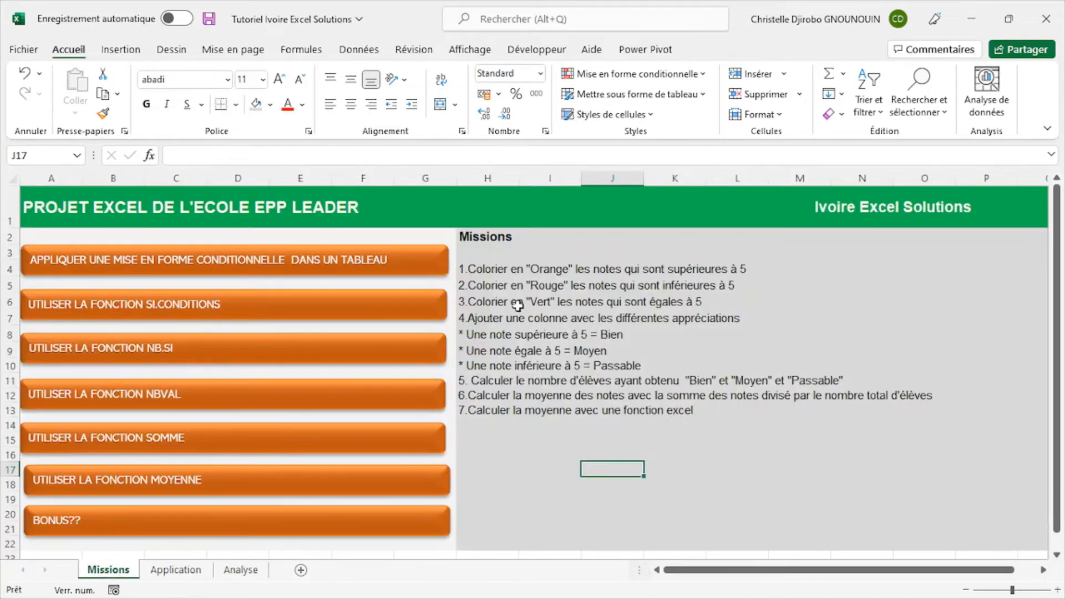
drag(465, 269, 710, 308)
key(ctrl+c)
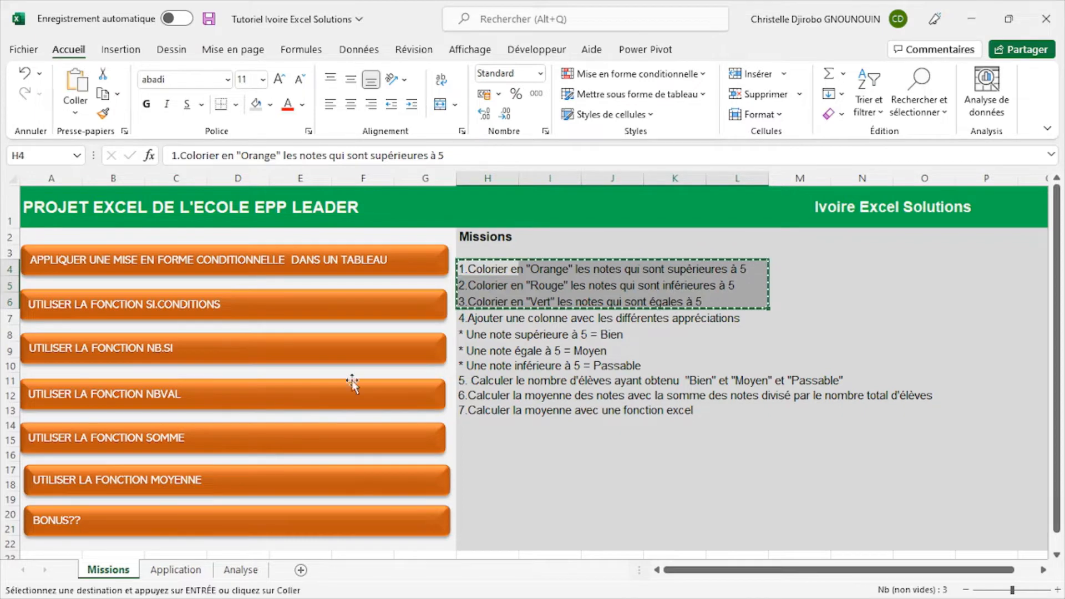
click(246, 572)
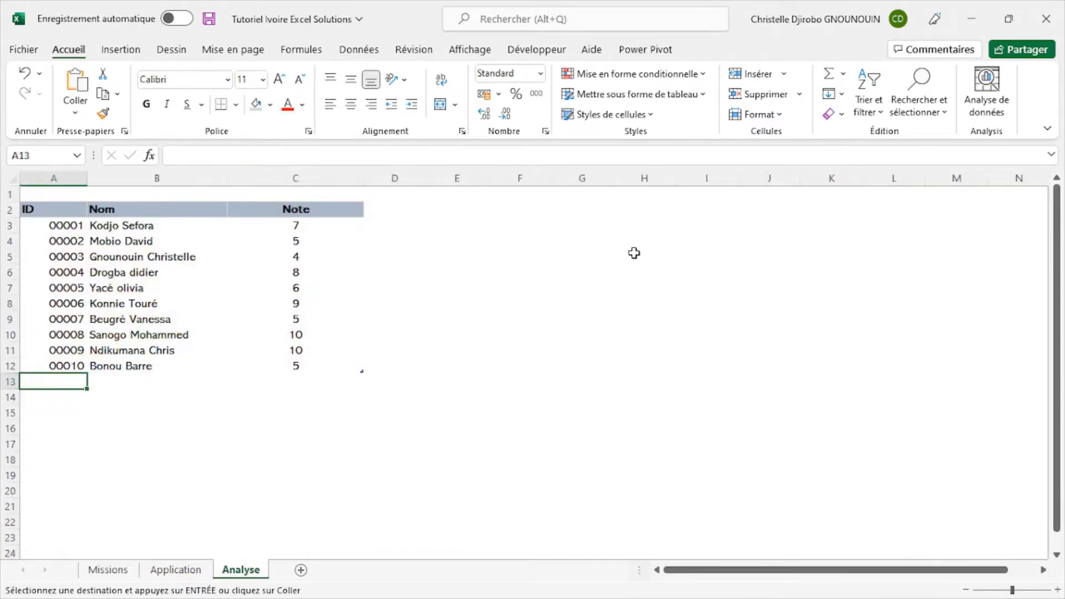
click(644, 215)
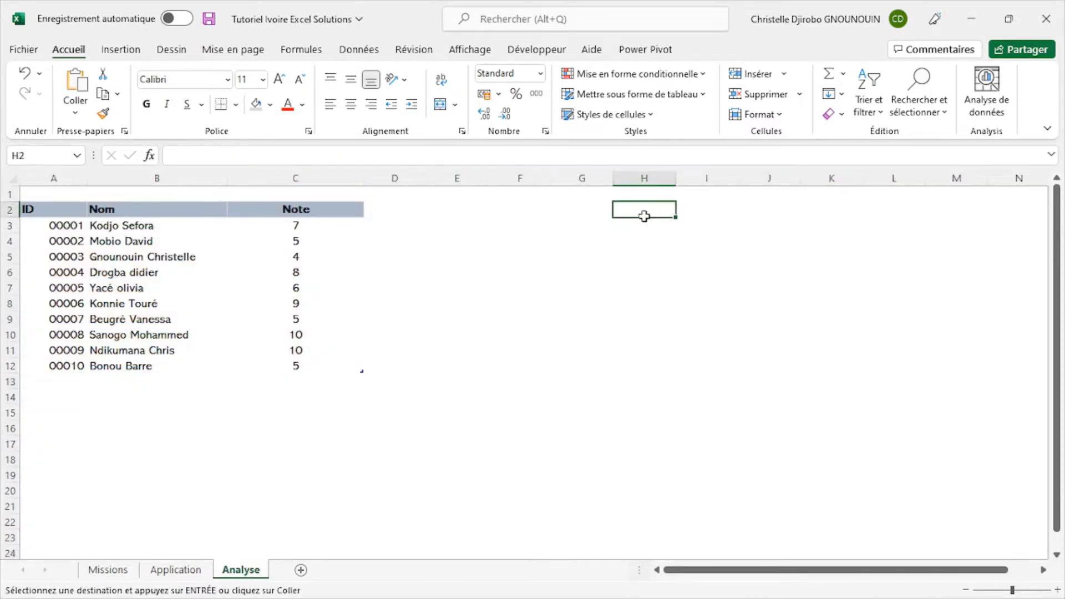
key(ctrl+v)
click(633, 311)
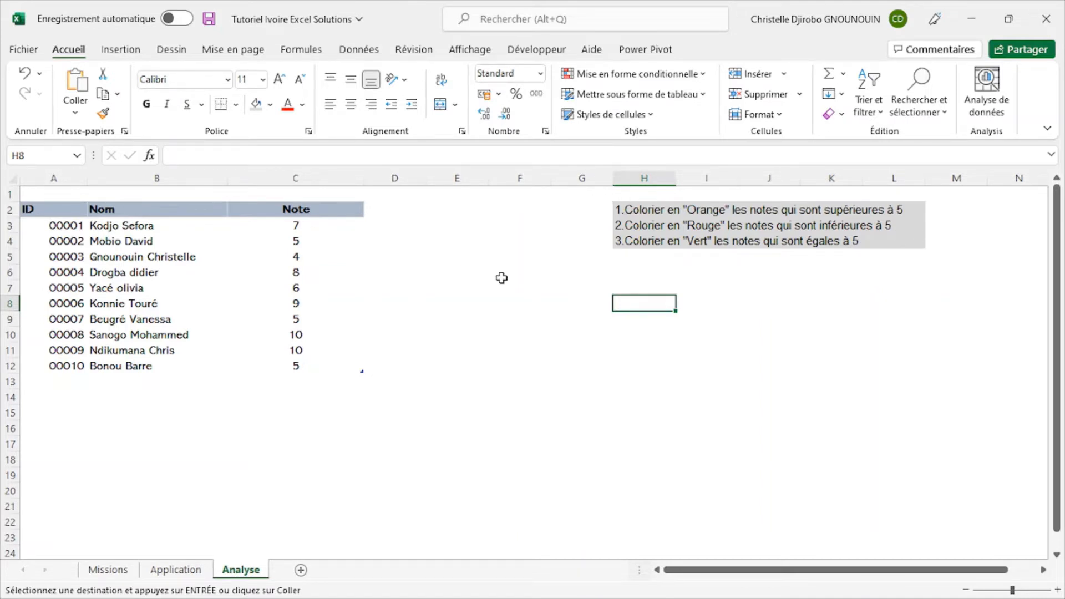
- Start a colour legend under the pasted instructions by entering >5 in H7 and <5 in H8
click(633, 285)
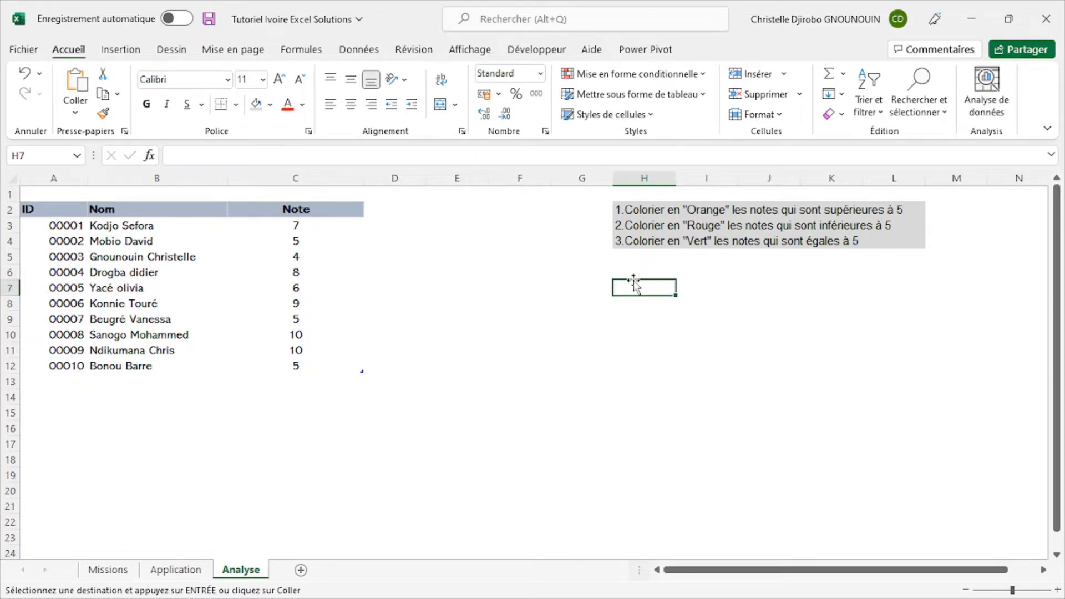
text(<8)
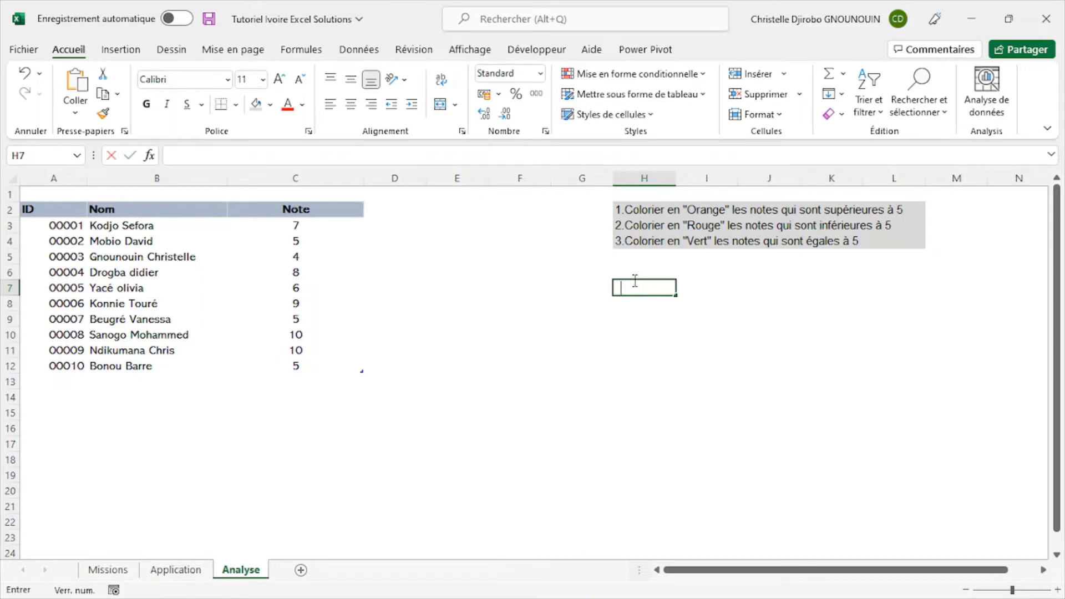
key(BackSpace)
key(BackSpace)
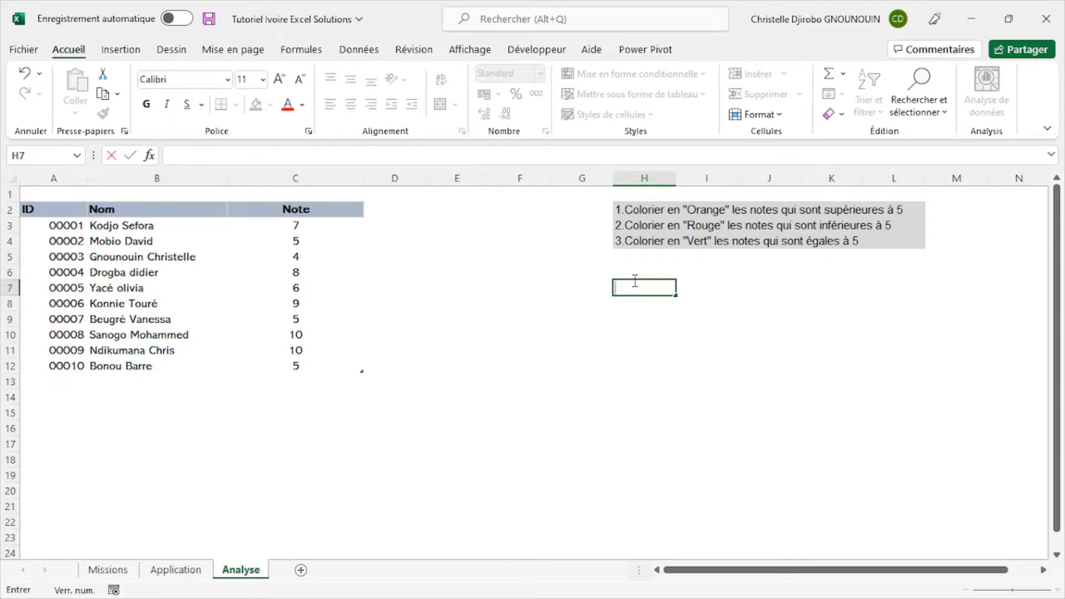
text(>5)
key(Return)
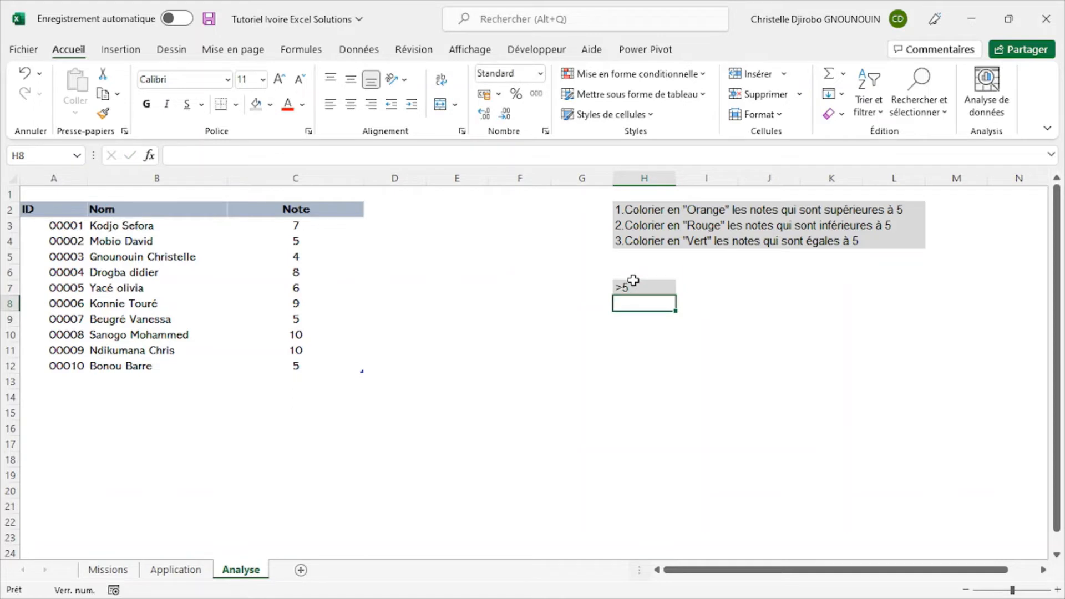
text(<5)
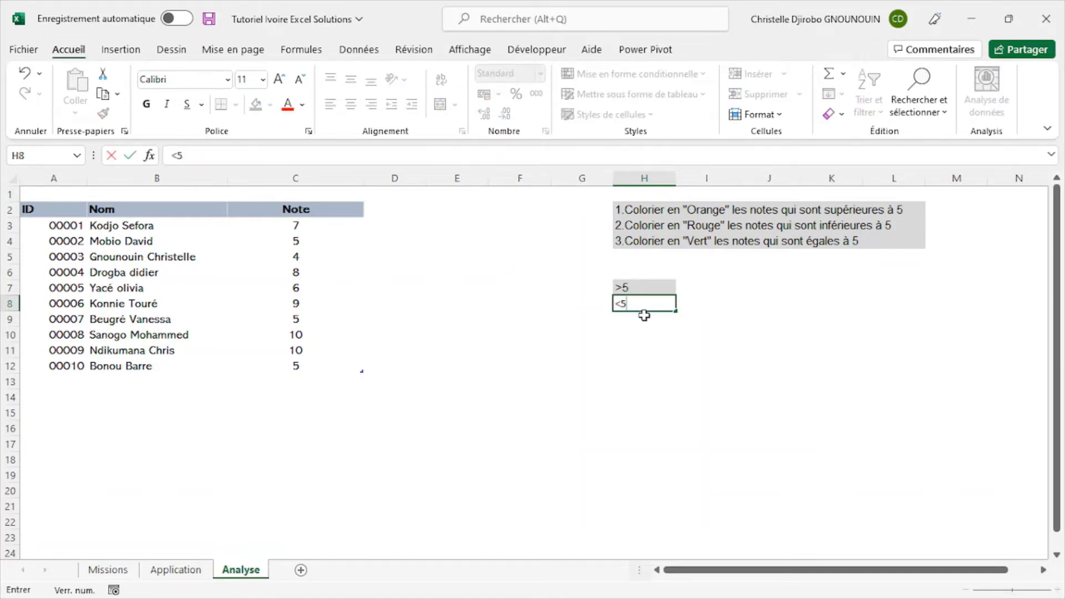
key(Return)
- Enter =5 in cell H9 as the third legend criterion
key(alt)
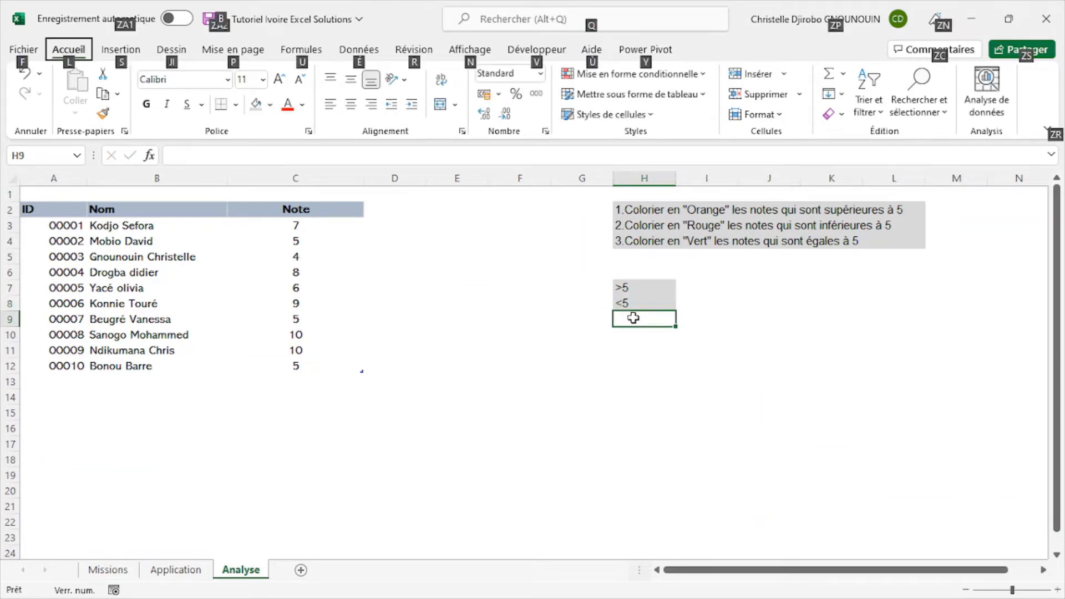
key(alt)
text(=)
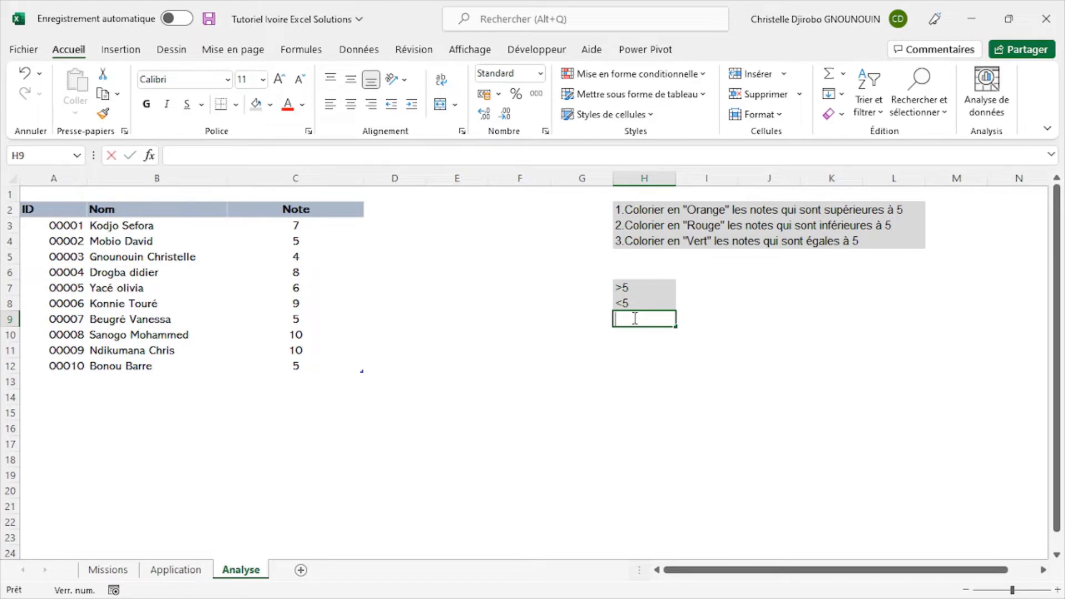
text(5)
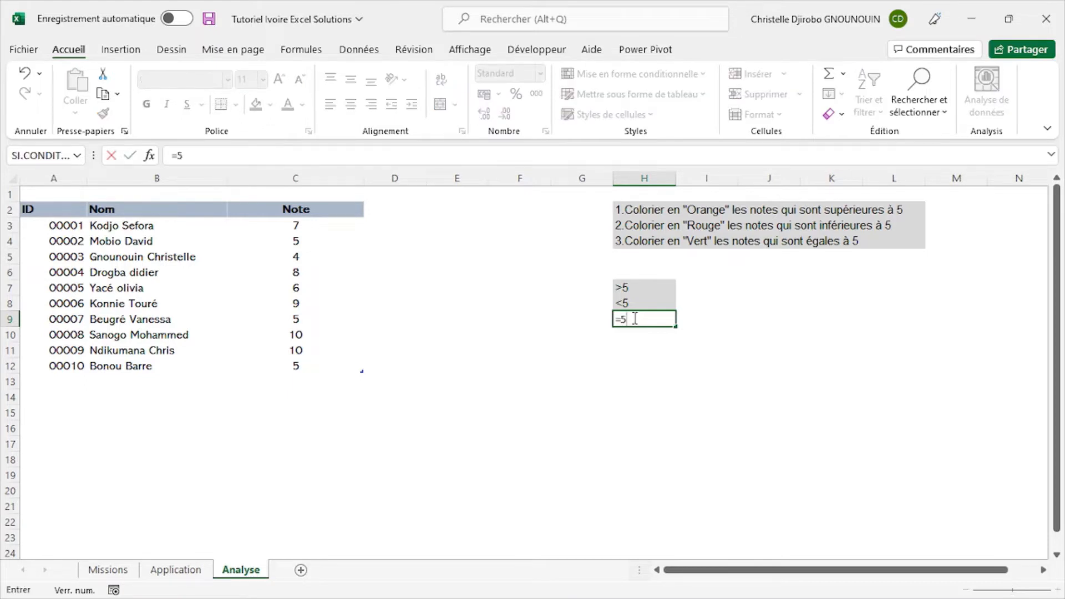
click(684, 348)
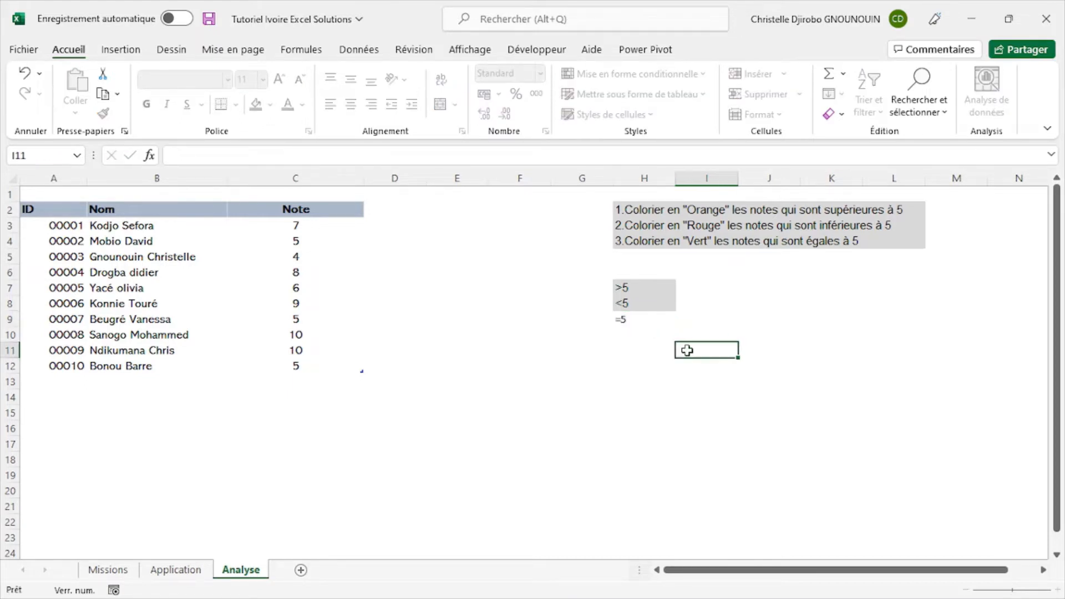
- Change the H9 formula to ="="&5 so the criterion is written out with its equals sign
click(642, 320)
double_click(642, 320)
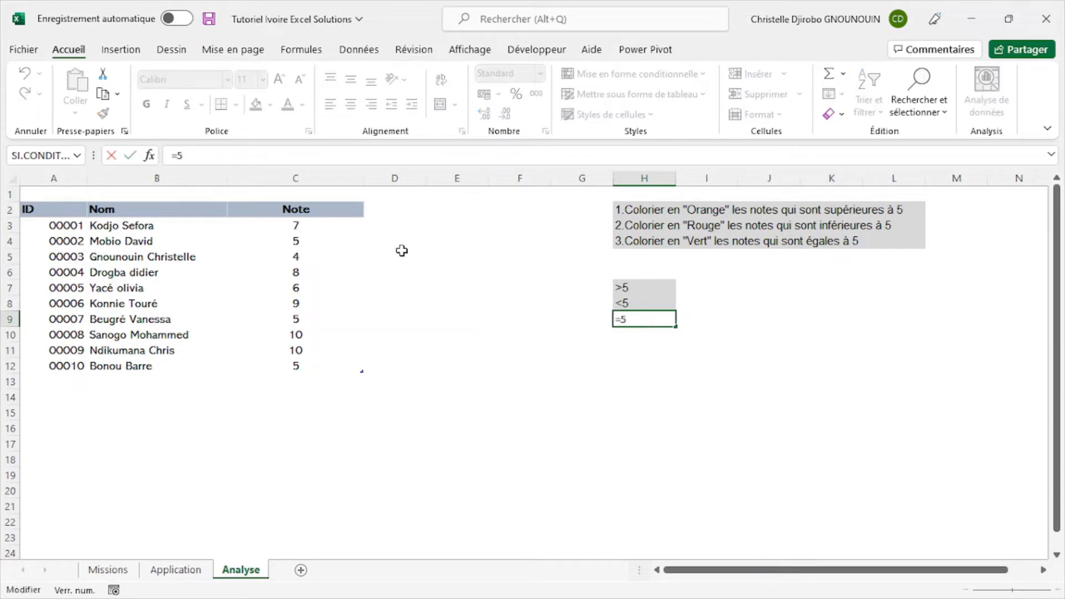
click(178, 154)
text("="&)
key(Return)
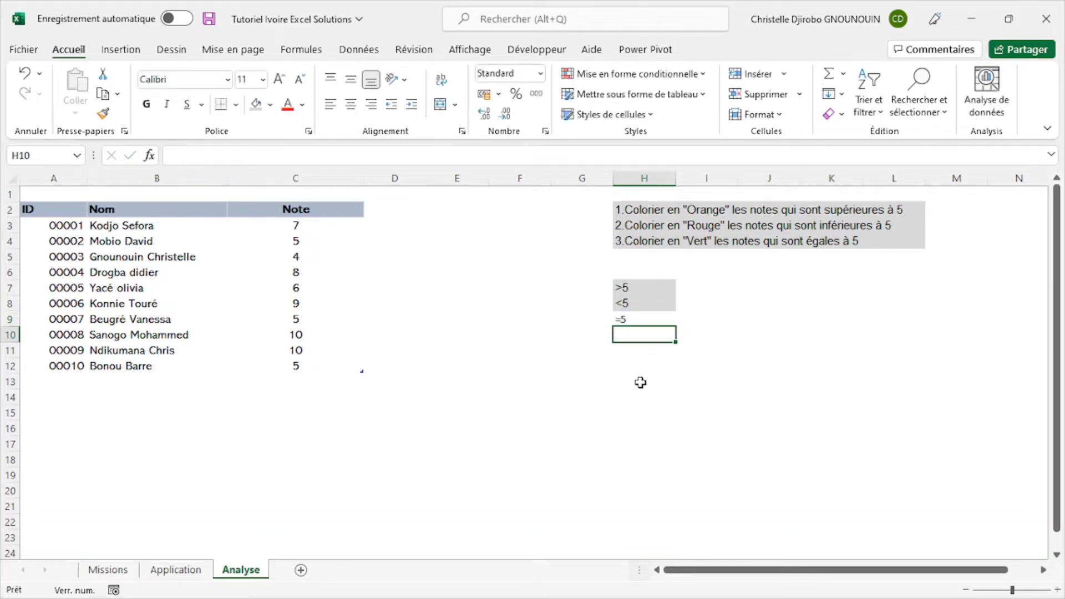
click(649, 321)
- Fill legend cell I7 with the theme orange and I8 with a lighter shade of orange
click(708, 316)
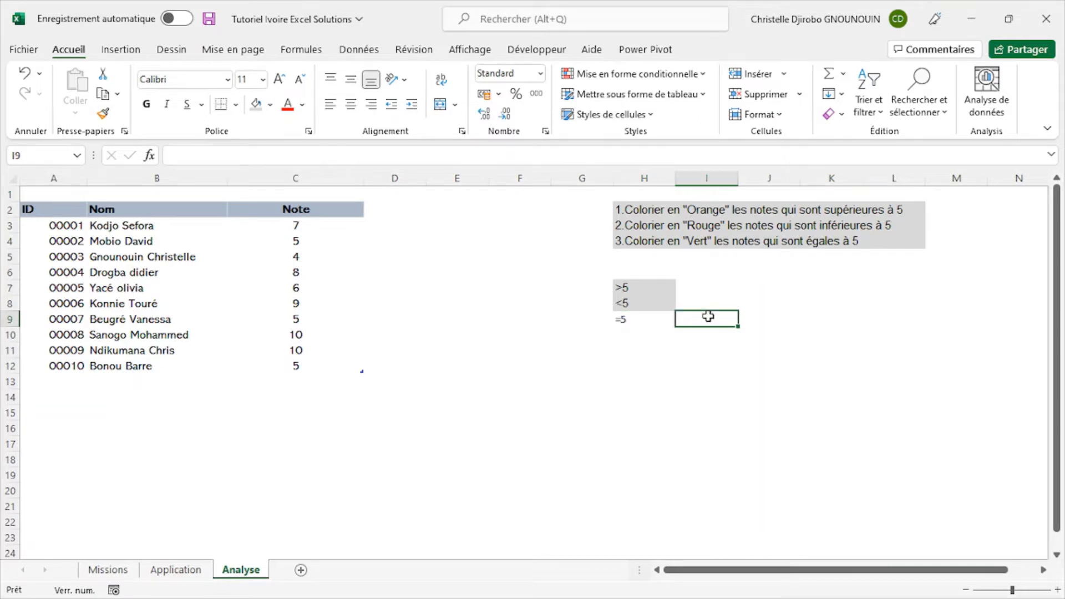
click(700, 288)
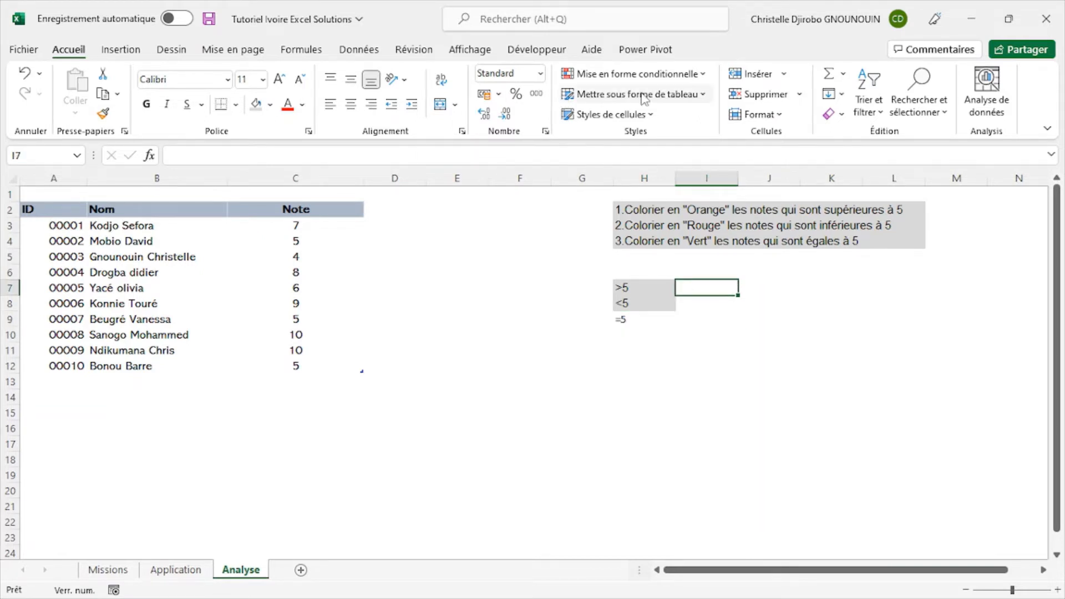
click(270, 104)
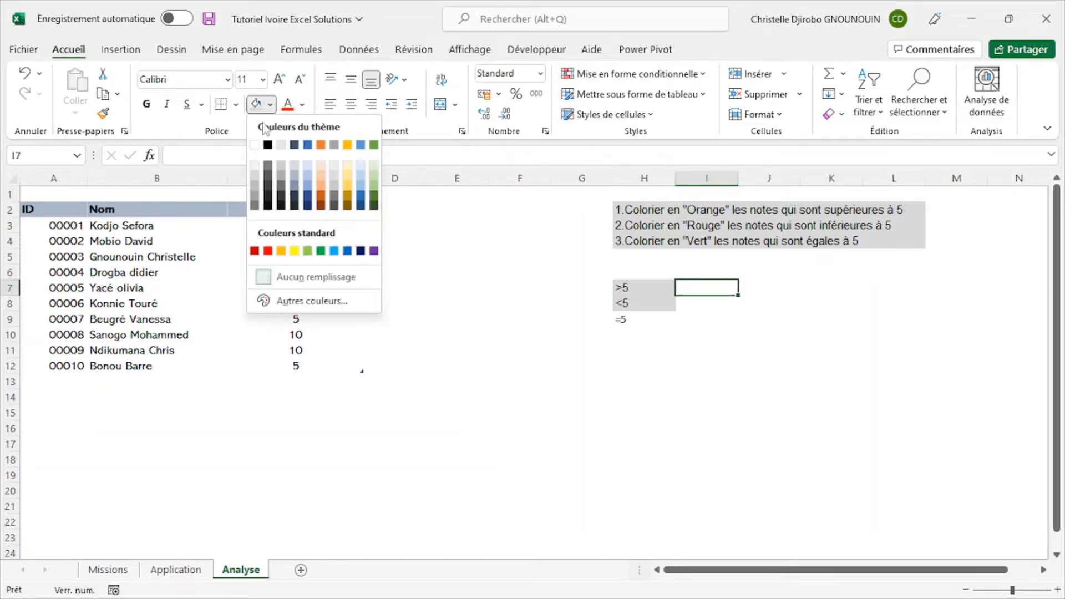
click(321, 144)
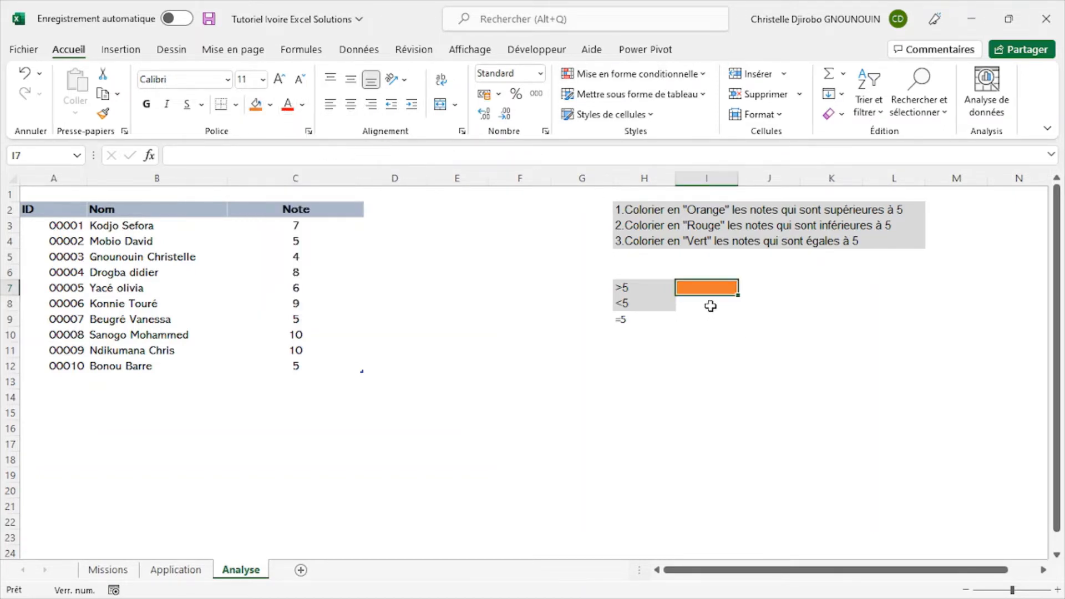
click(706, 304)
click(271, 105)
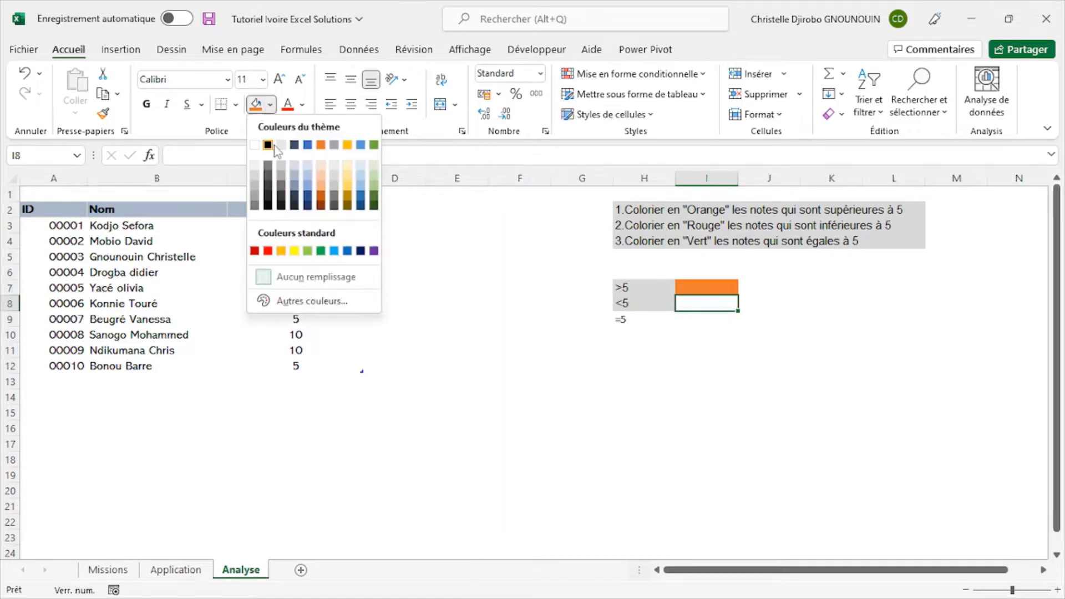
click(323, 190)
- Fill legend cell I9, beside the =5 criterion, with the standard light green
click(708, 320)
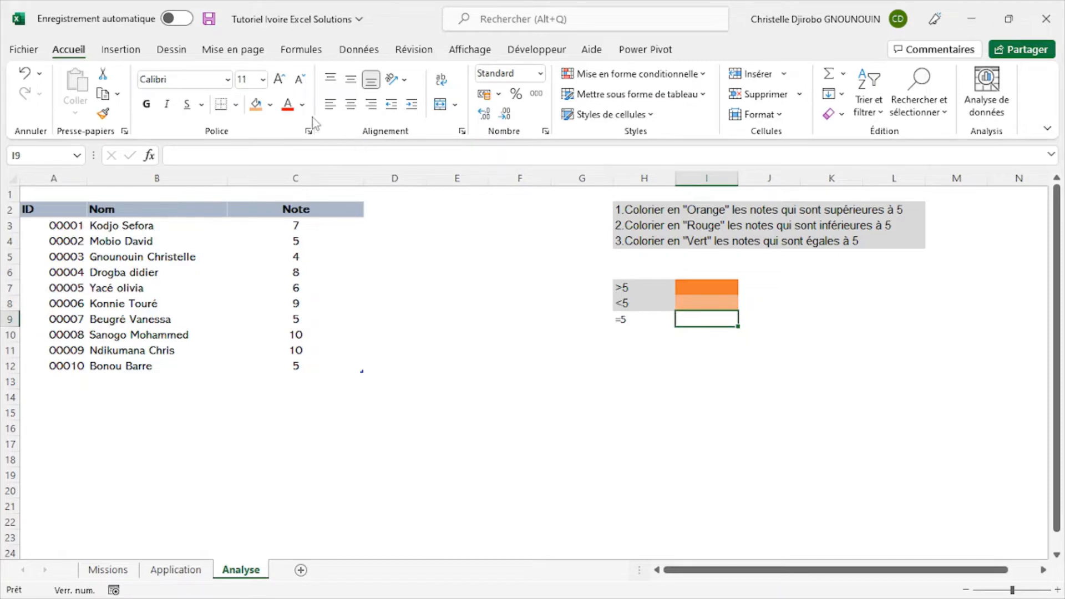
click(270, 105)
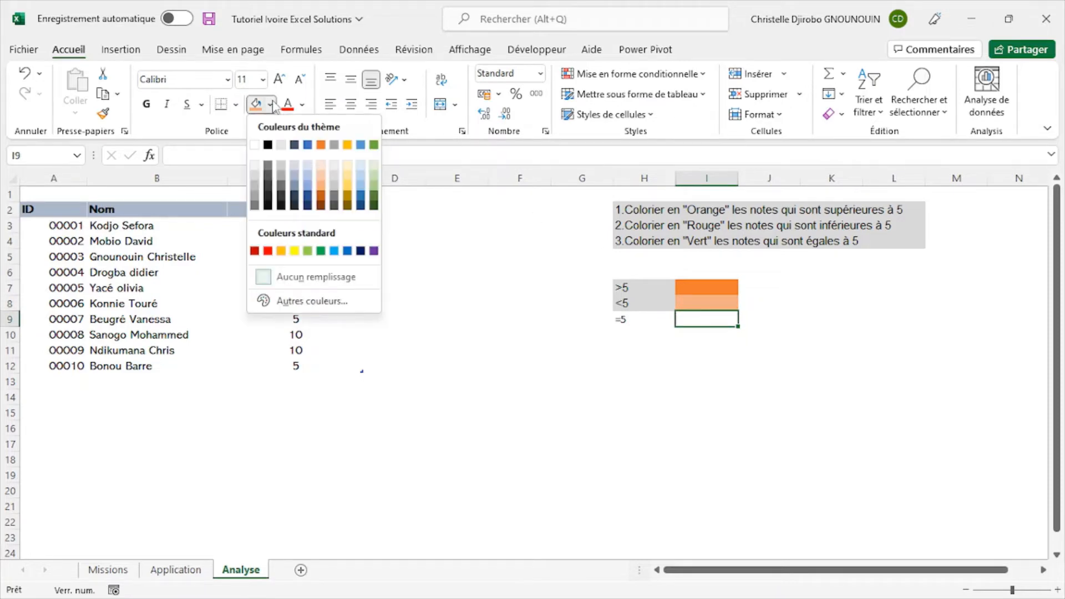
click(305, 252)
click(889, 367)
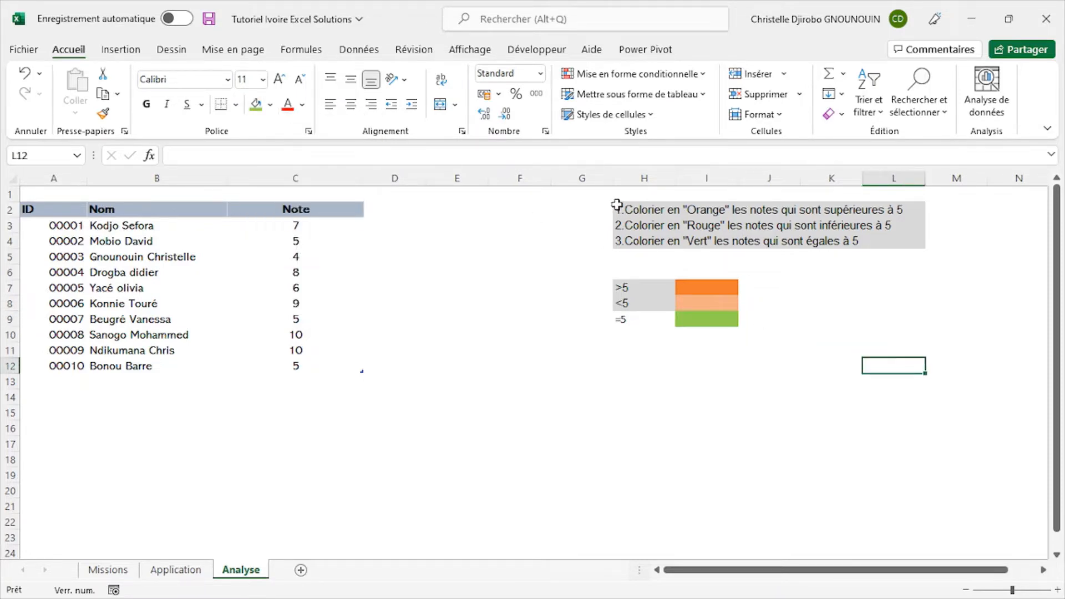
scroll(616, 206, up, 2)
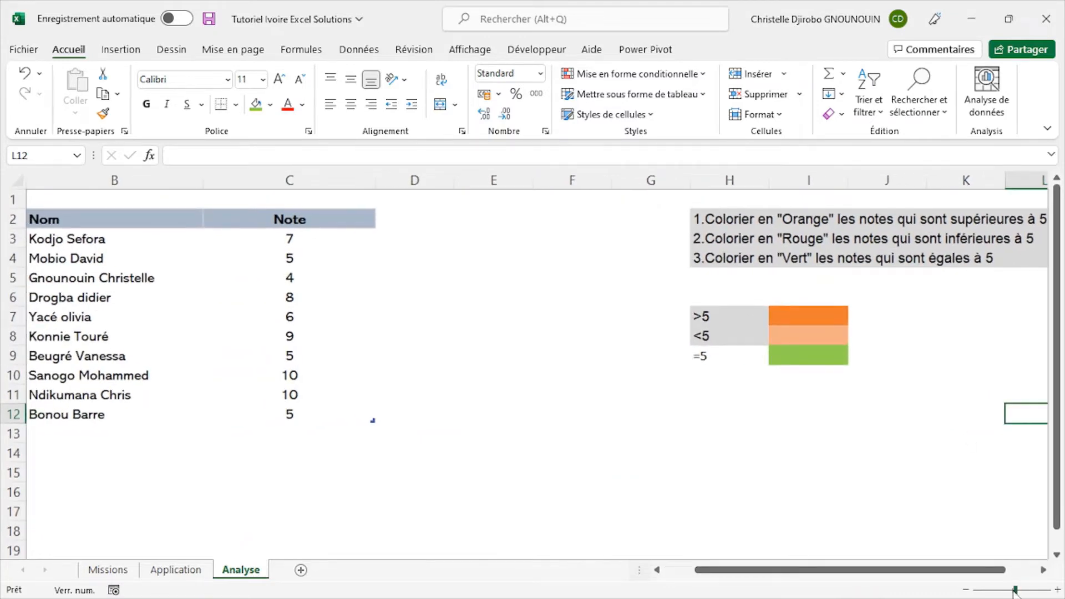
- Reset the Analyse sheet's zoom to 100% so the grades table and colour legend fit in view
drag(1014, 591, 1012, 590)
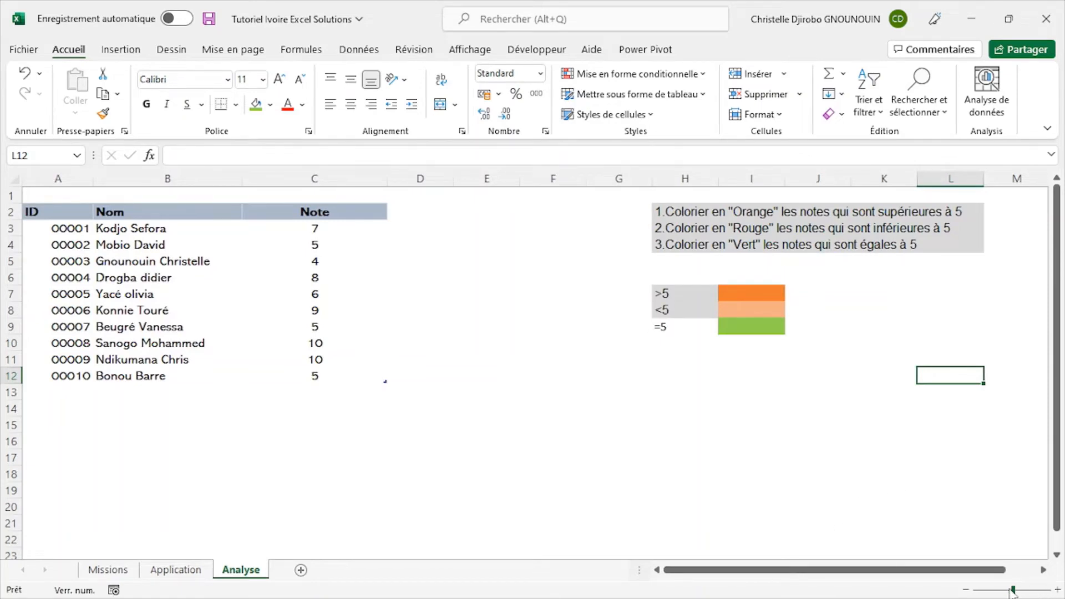
drag(1013, 591, 1011, 591)
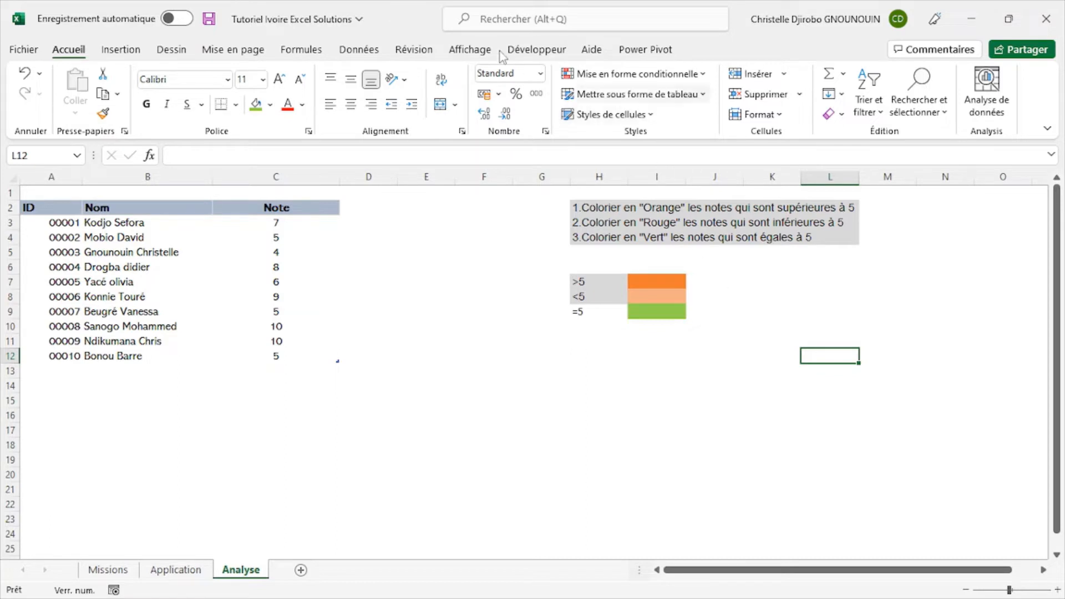
click(481, 56)
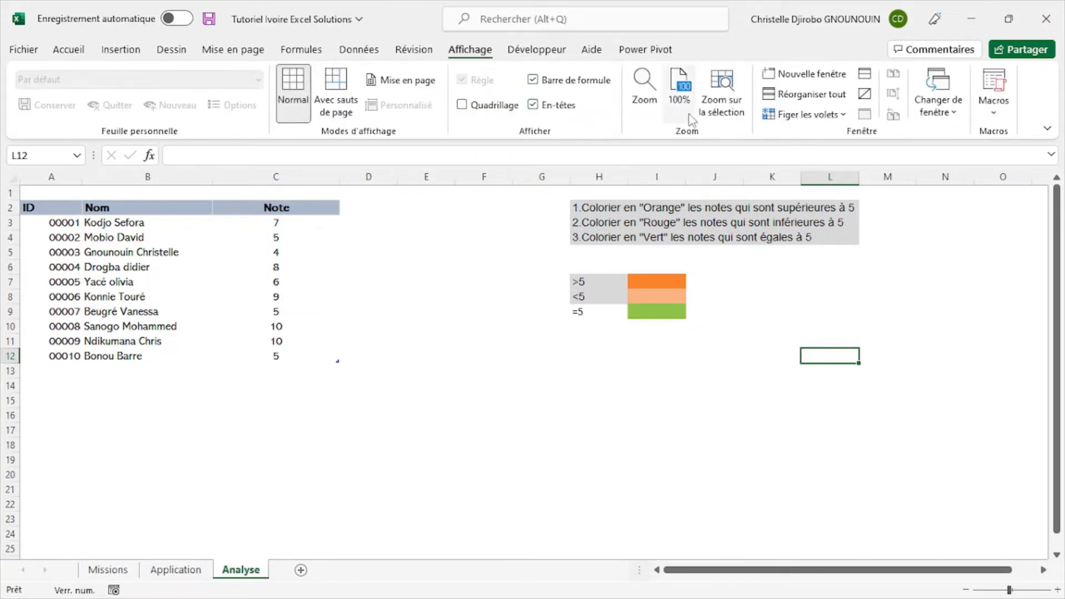
click(679, 89)
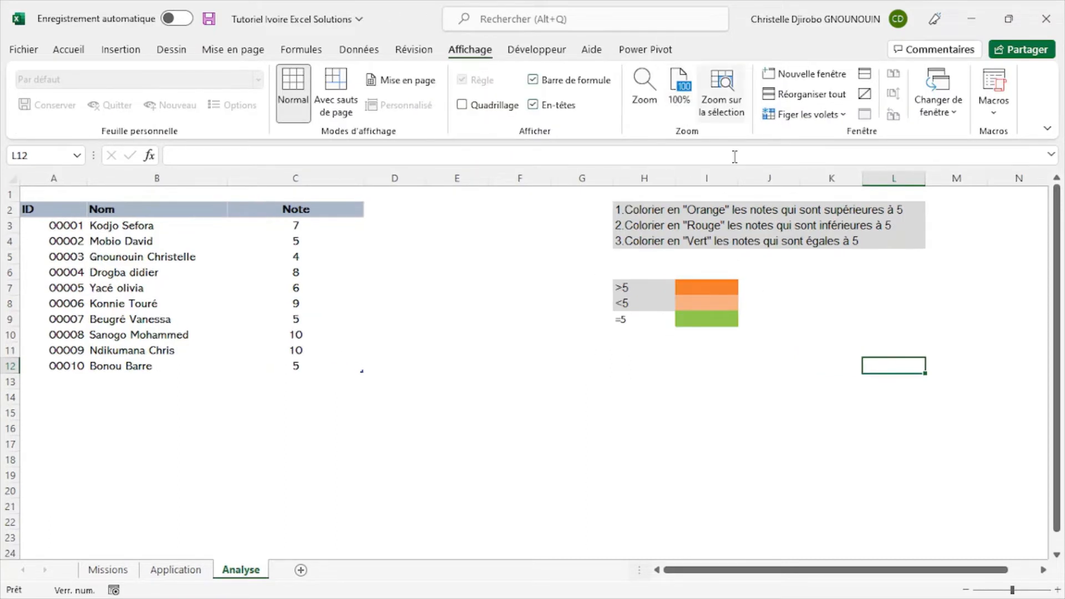
click(413, 434)
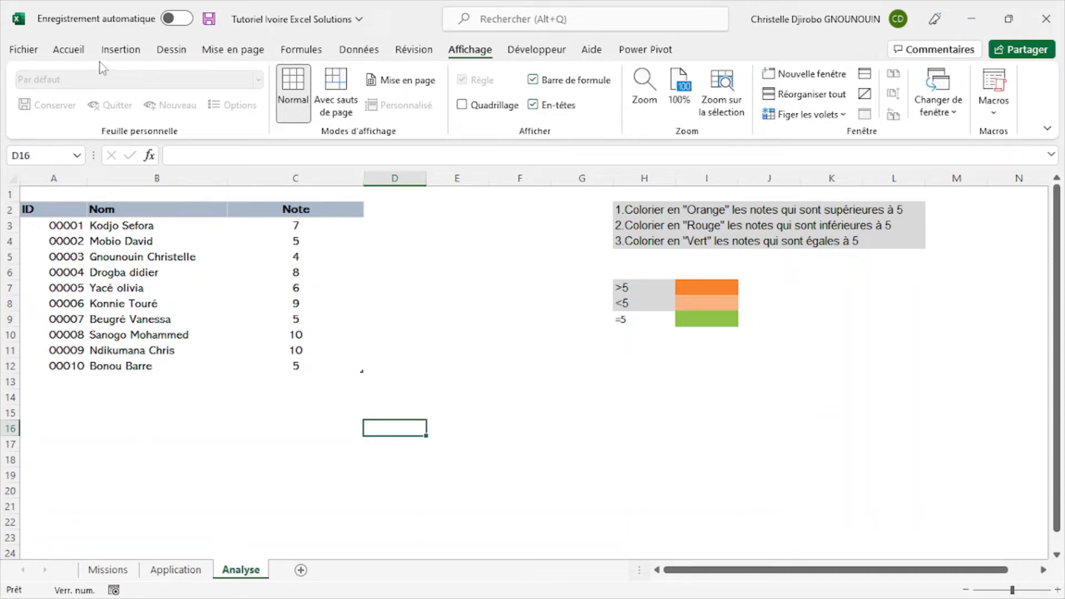
- Select the notes in C3:C12 and examine the conditional formatting options, including cell highlighting, top/bottom rules and colour scales
click(69, 50)
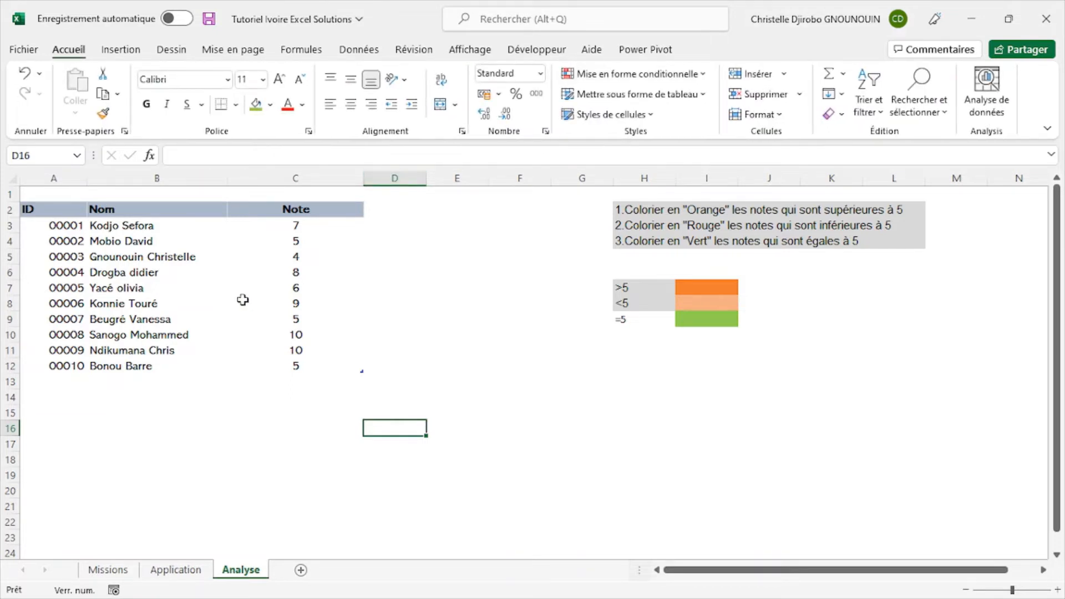
click(306, 204)
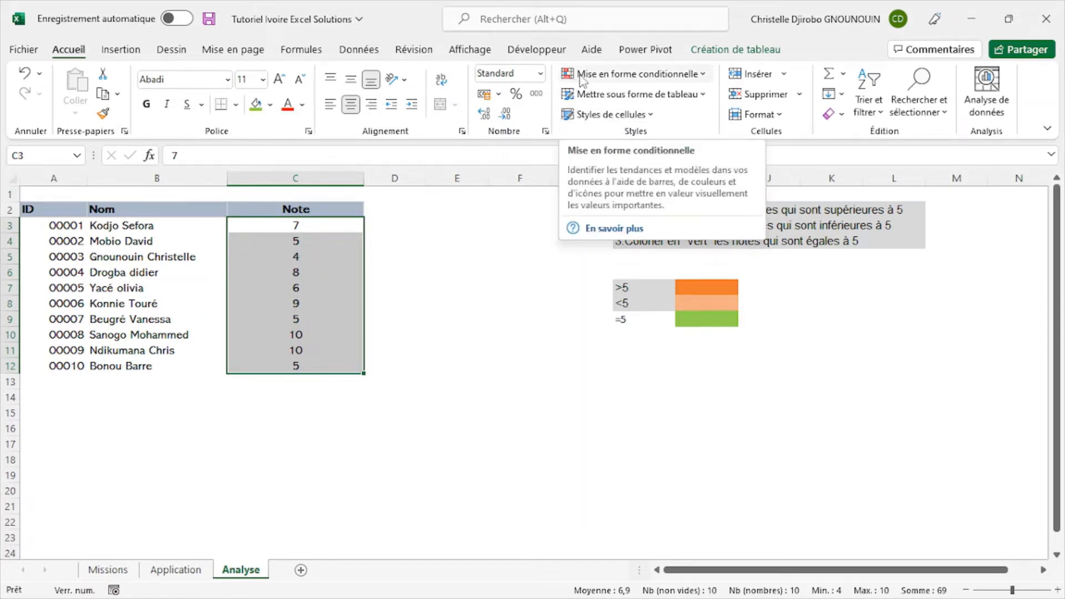
click(669, 78)
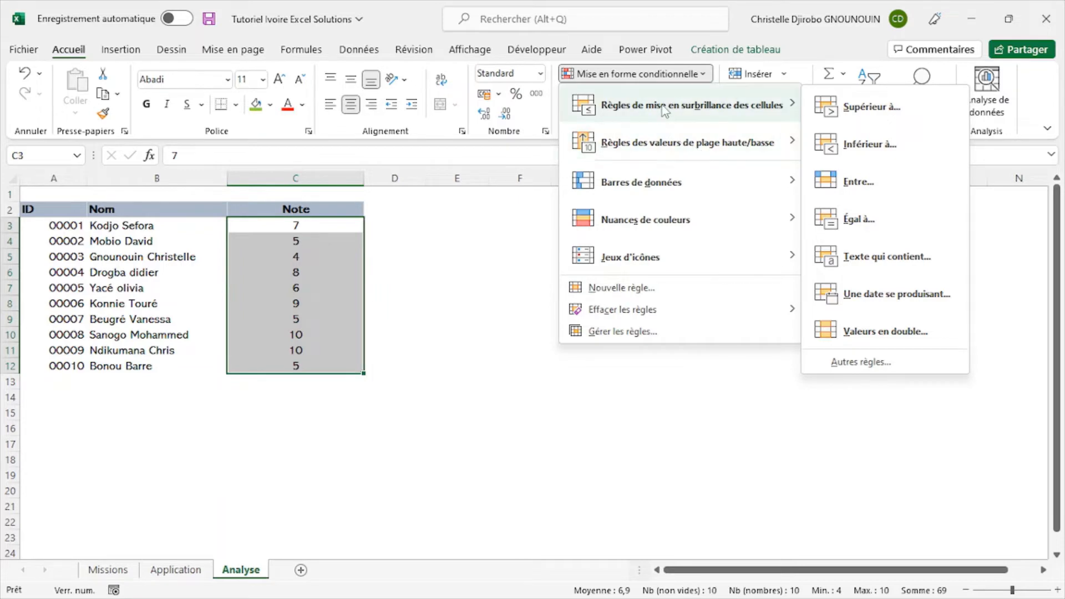
click(651, 79)
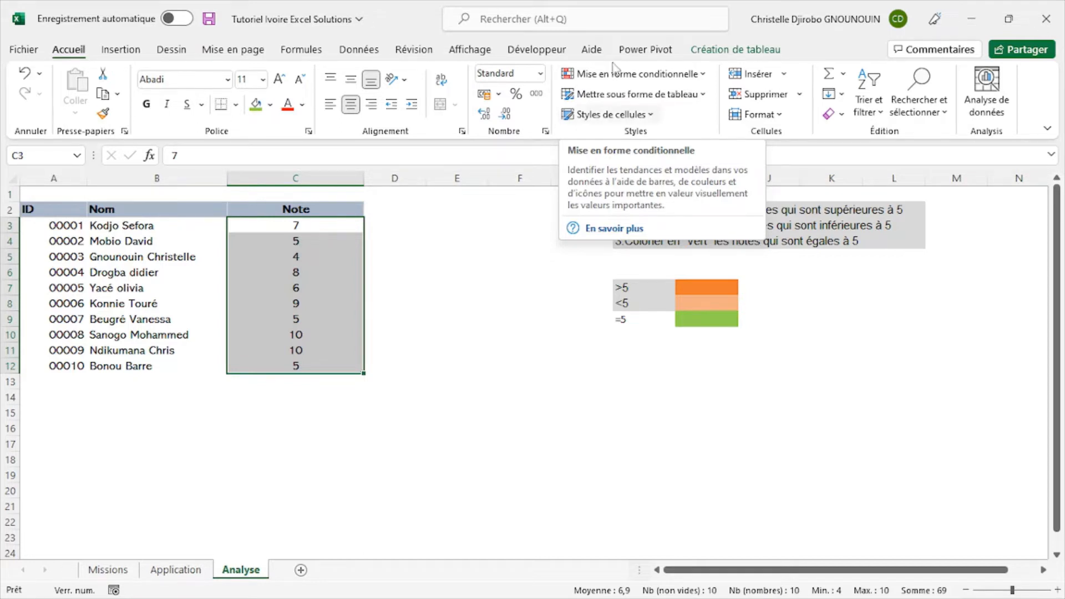
click(656, 75)
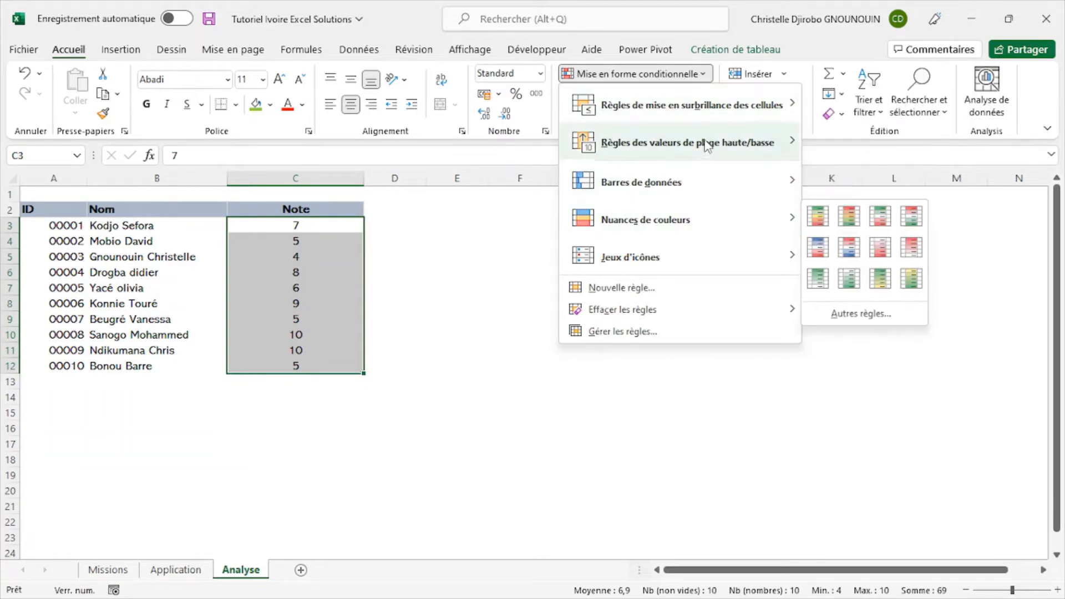
mouse_move(622, 108)
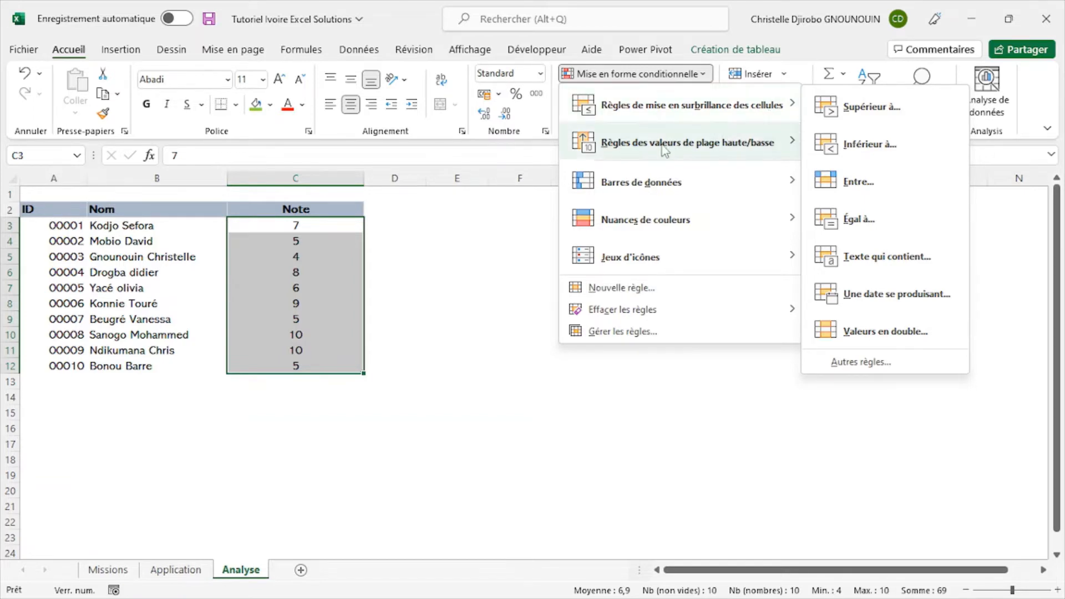
mouse_move(662, 210)
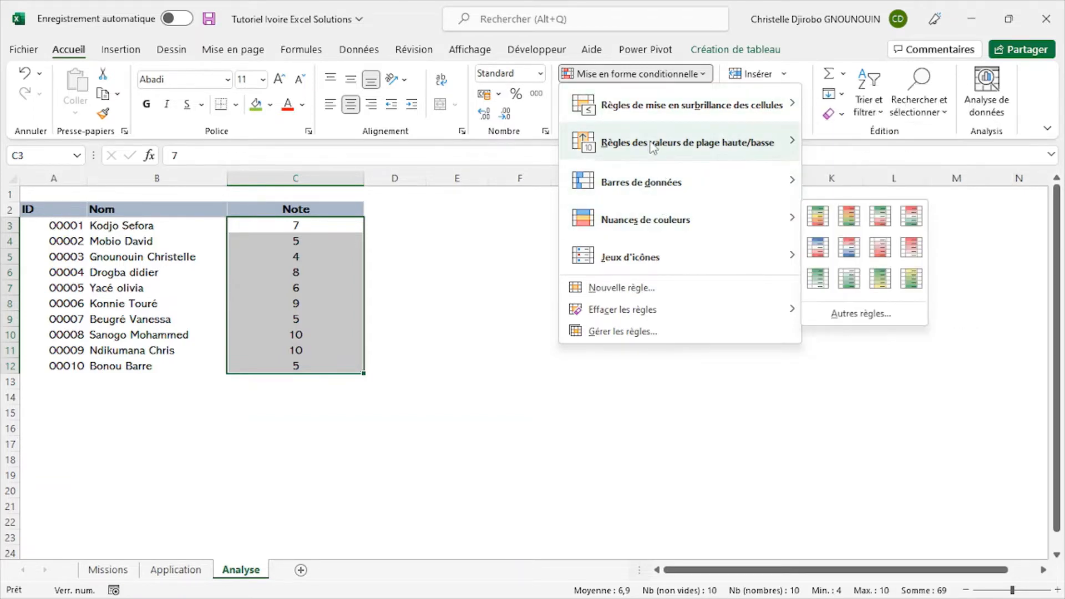
mouse_move(687, 142)
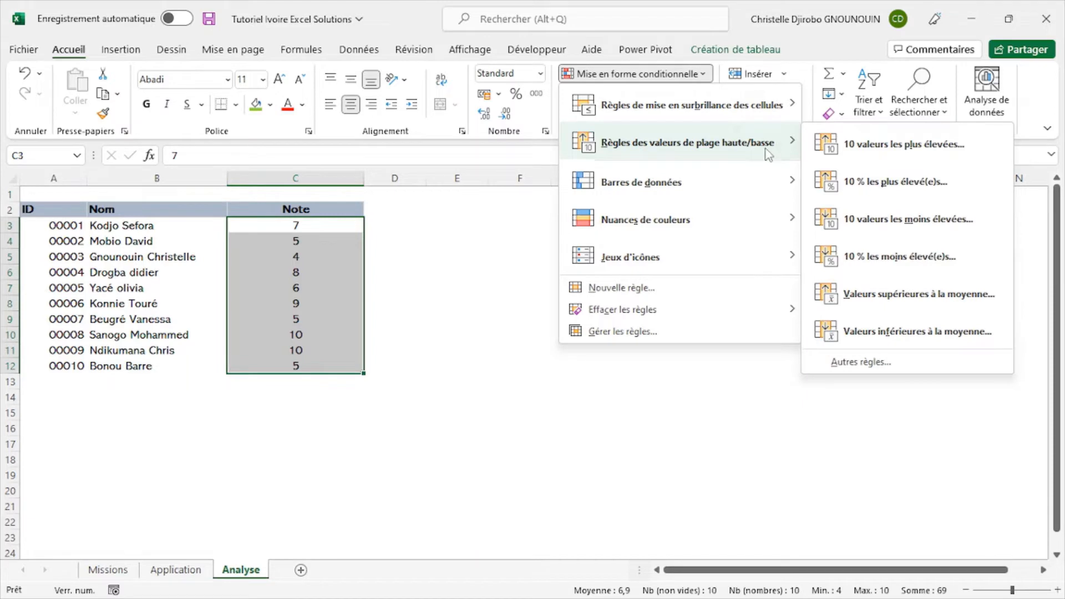
mouse_move(630, 188)
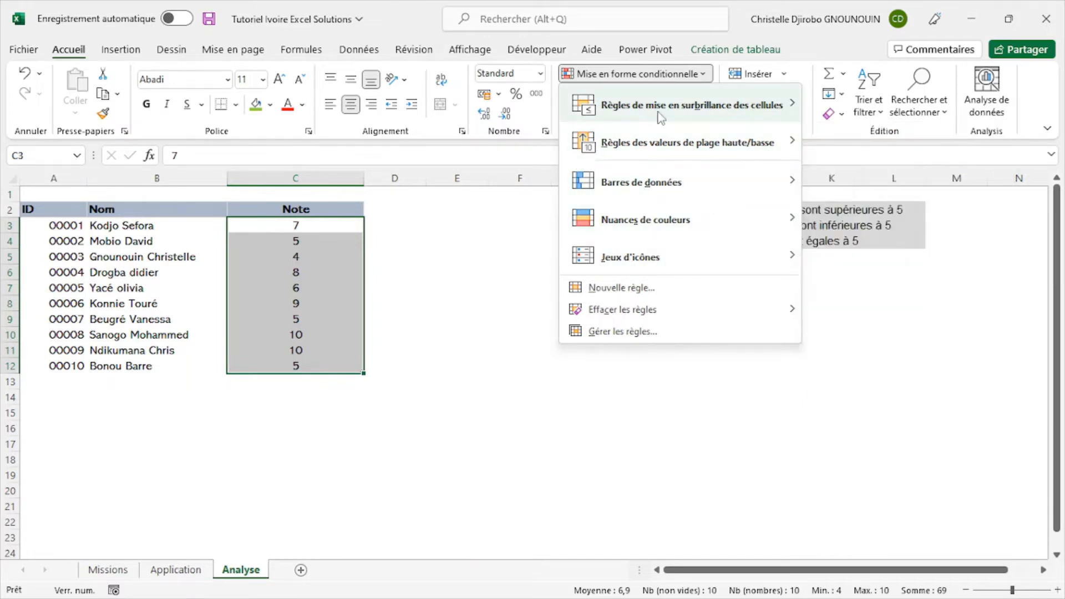
mouse_move(659, 114)
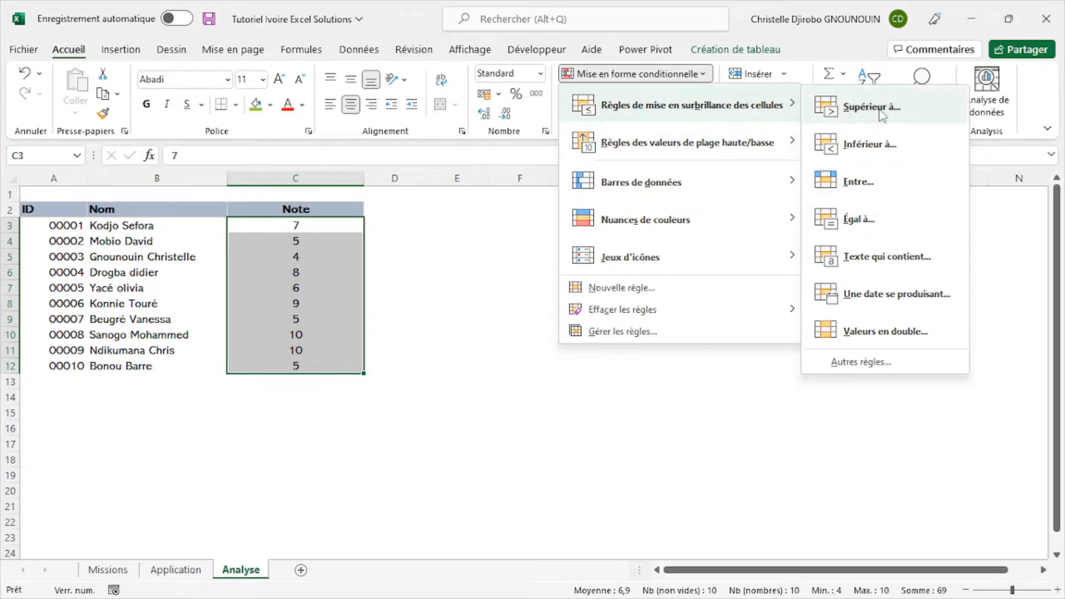
mouse_move(802, 185)
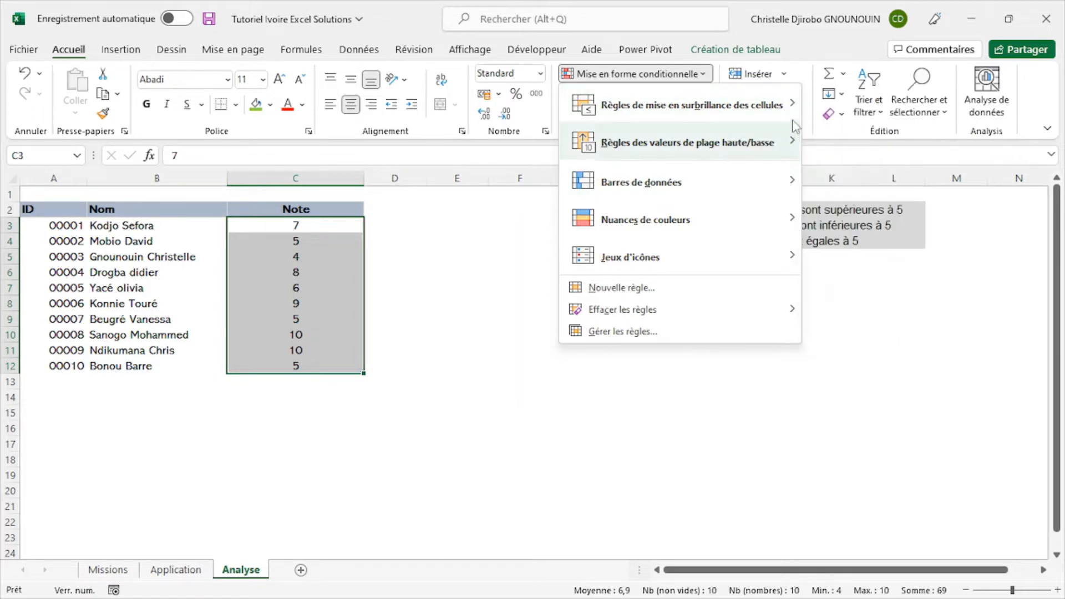
- Set up a Greater Than highlighting rule on the selected notes with 5 as the threshold
mouse_move(791, 105)
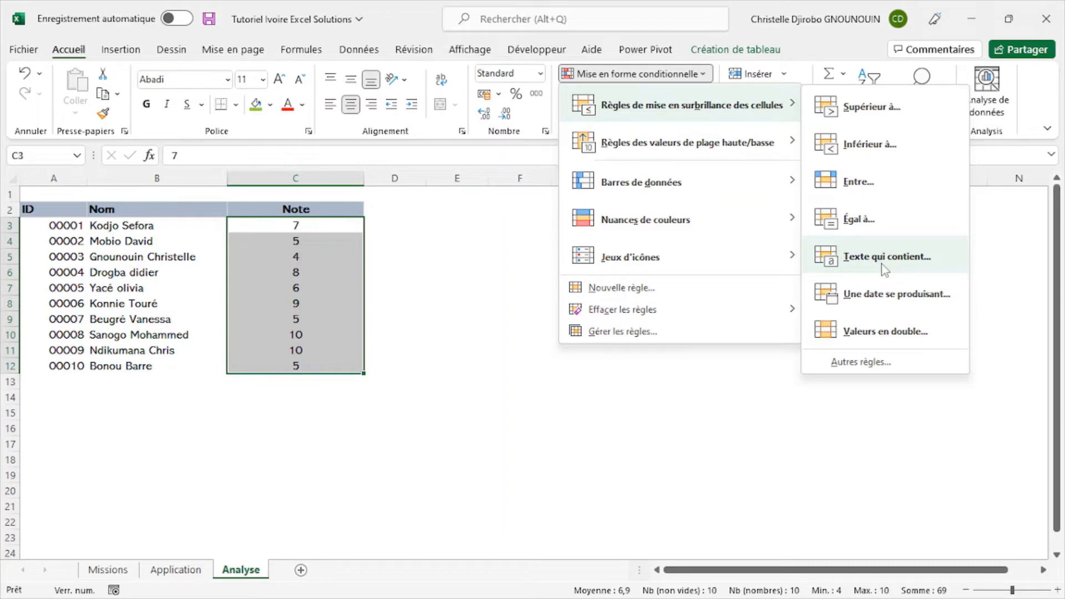
click(863, 111)
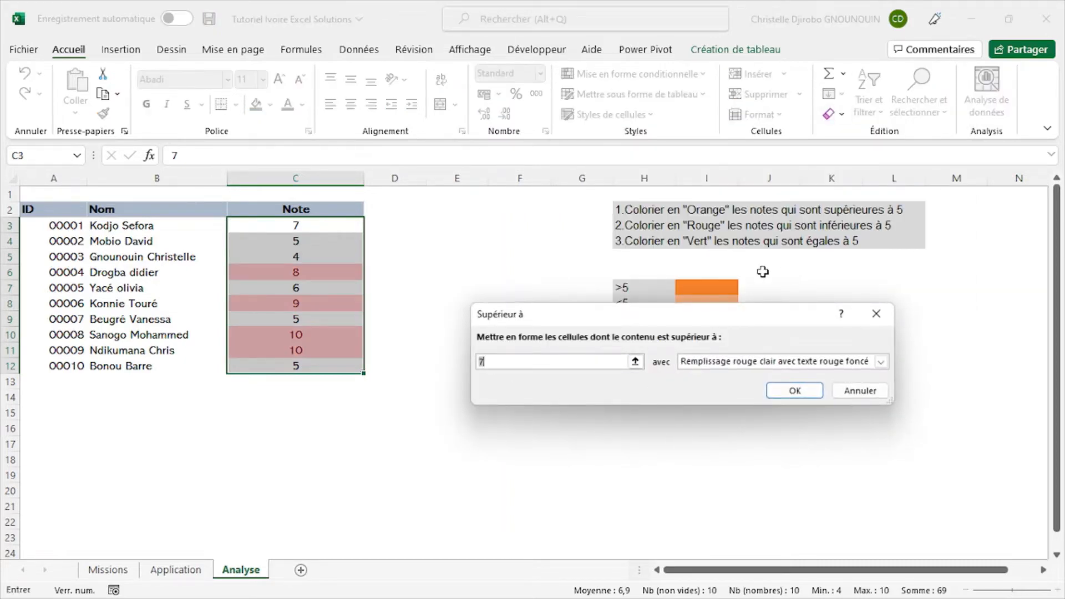
drag(775, 319, 806, 376)
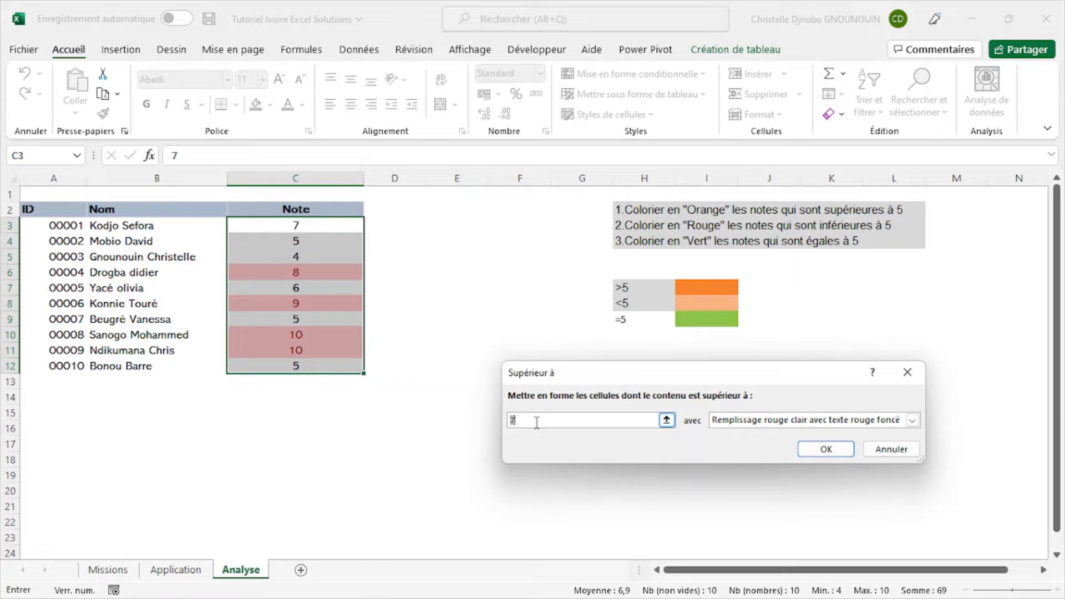
text(5)
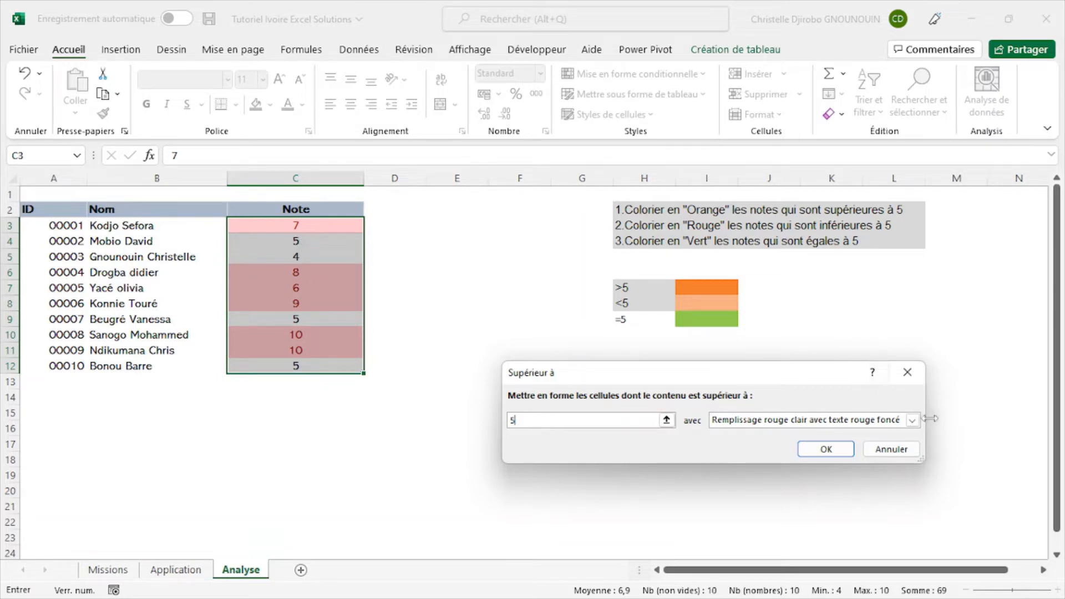
- Give the greater-than-5 rule a custom format with the theme orange fill and apply it to the notes
click(912, 422)
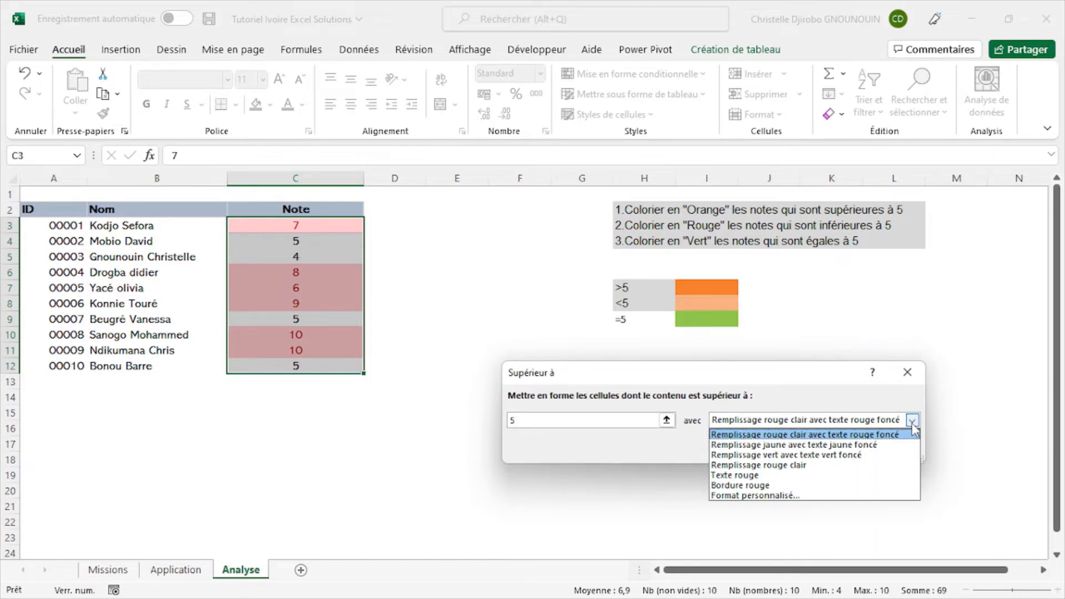
click(912, 421)
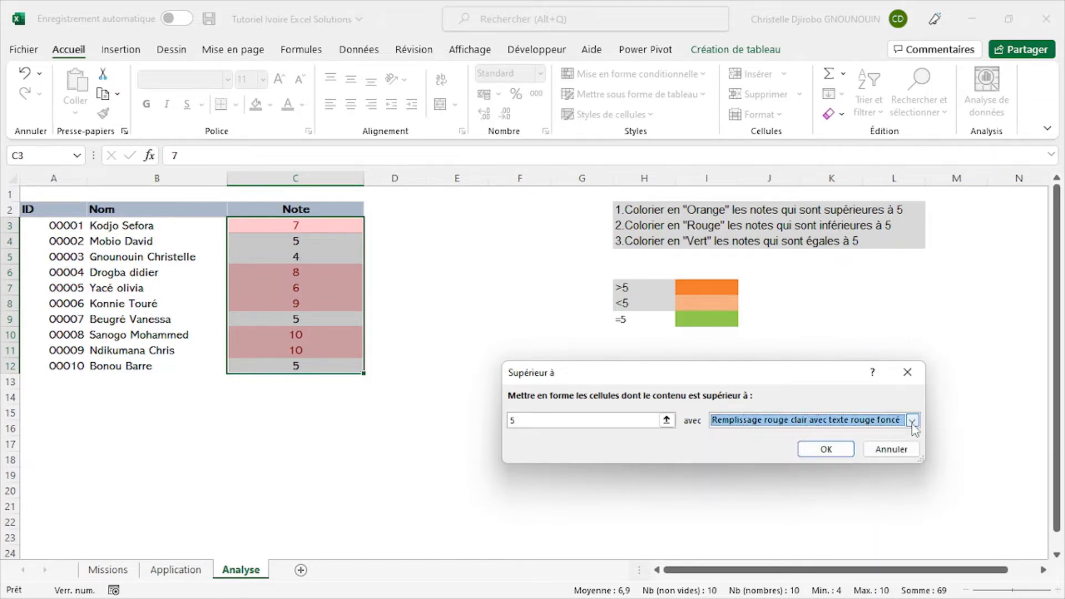
click(912, 422)
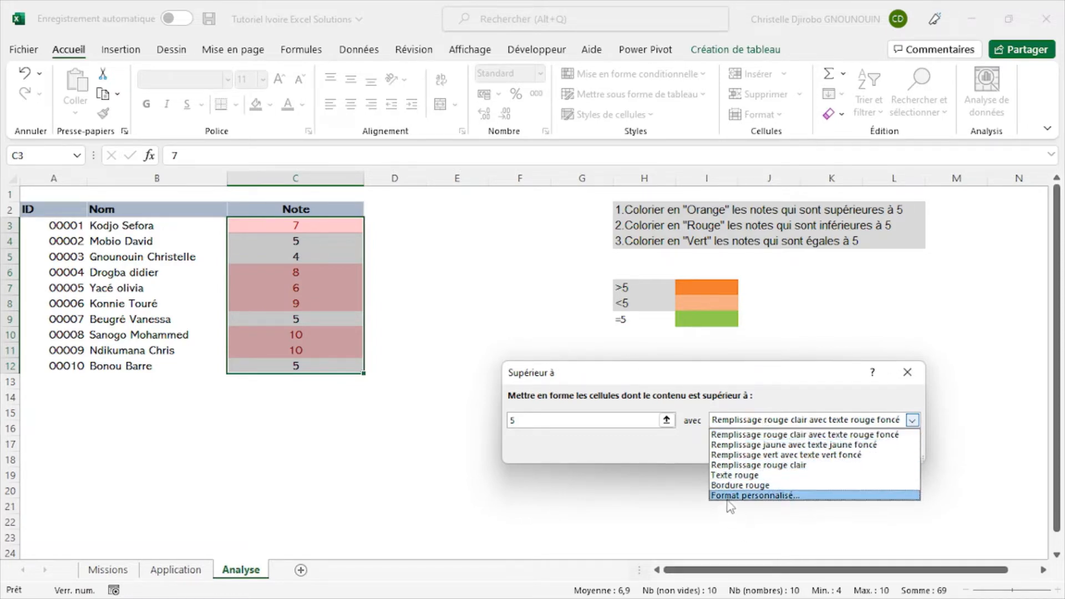
click(772, 497)
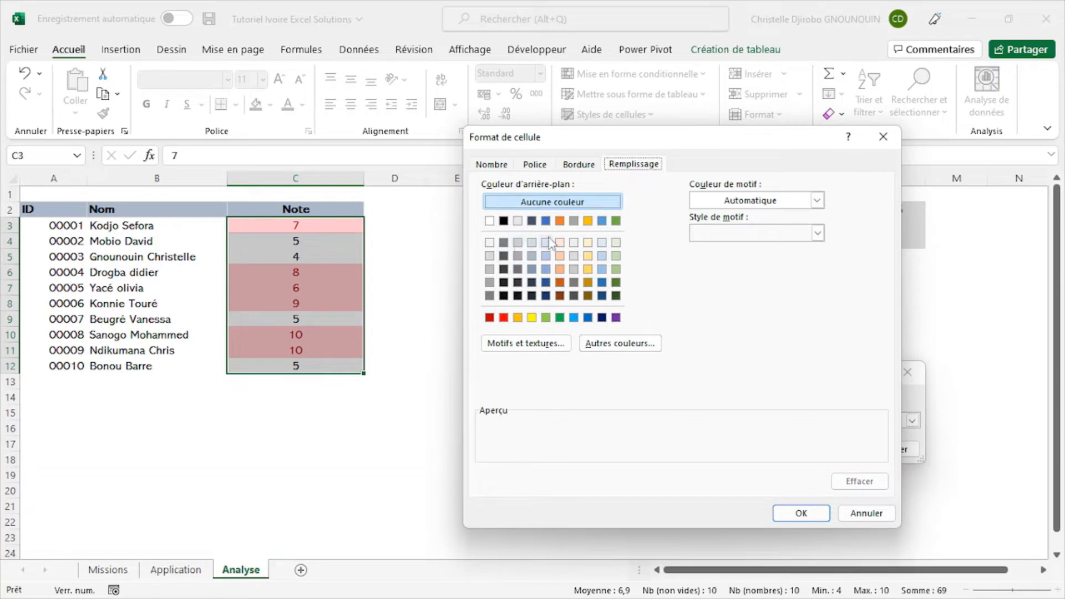
click(560, 221)
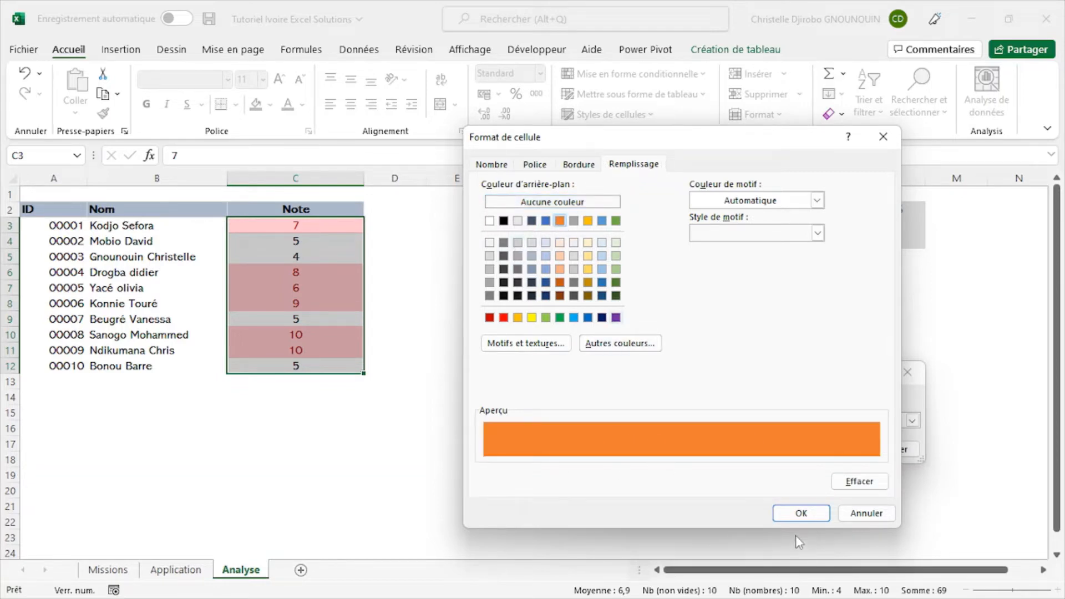
click(802, 515)
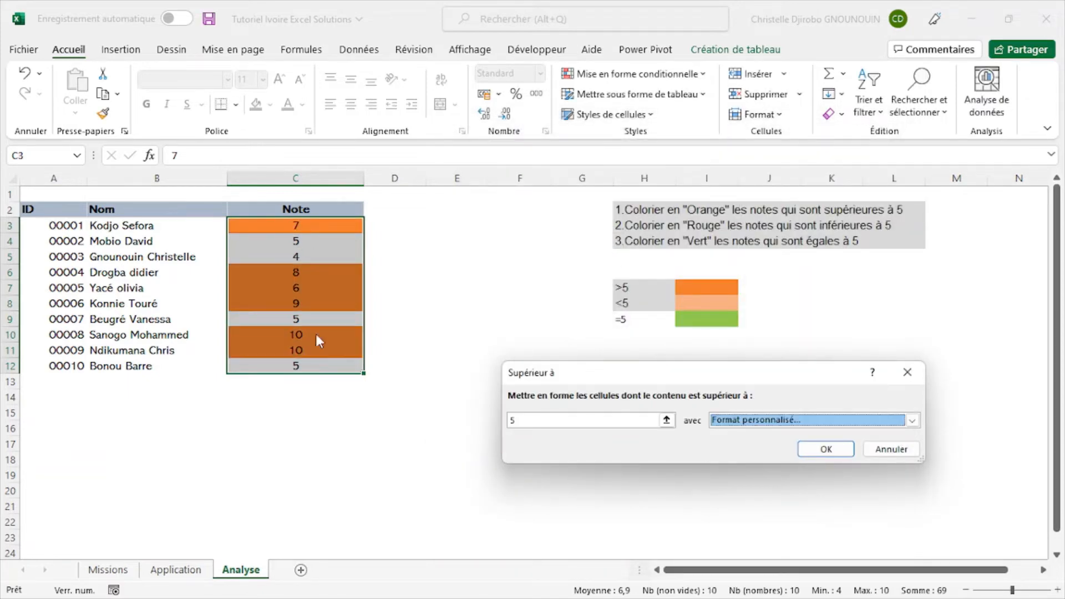
click(839, 450)
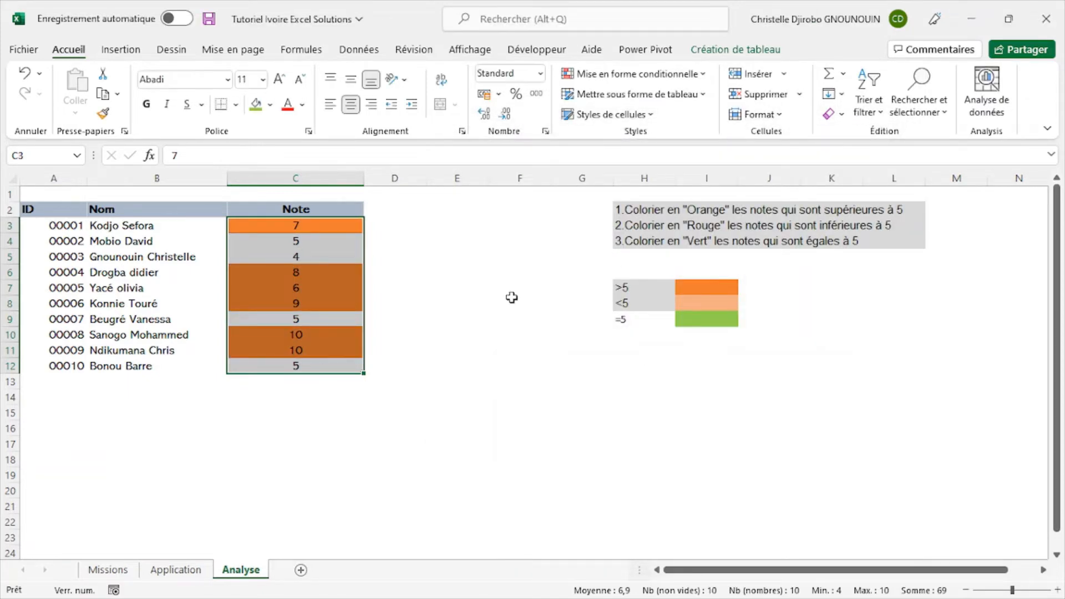
click(316, 346)
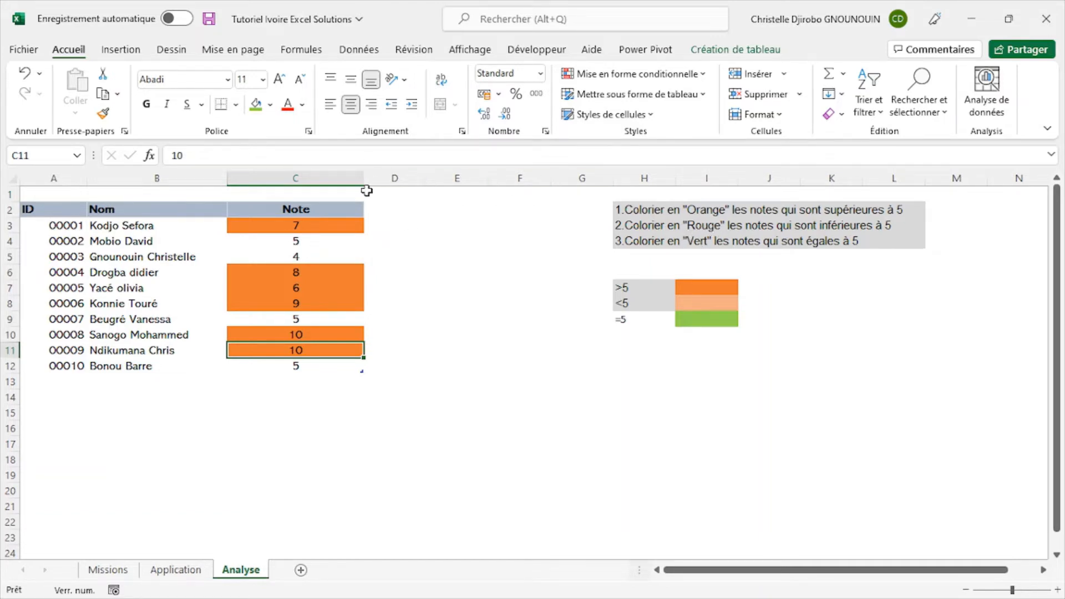
- Add a Less Than rule to the notes in C3:C12 that highlights values below 5 with the preset light red fill
click(331, 201)
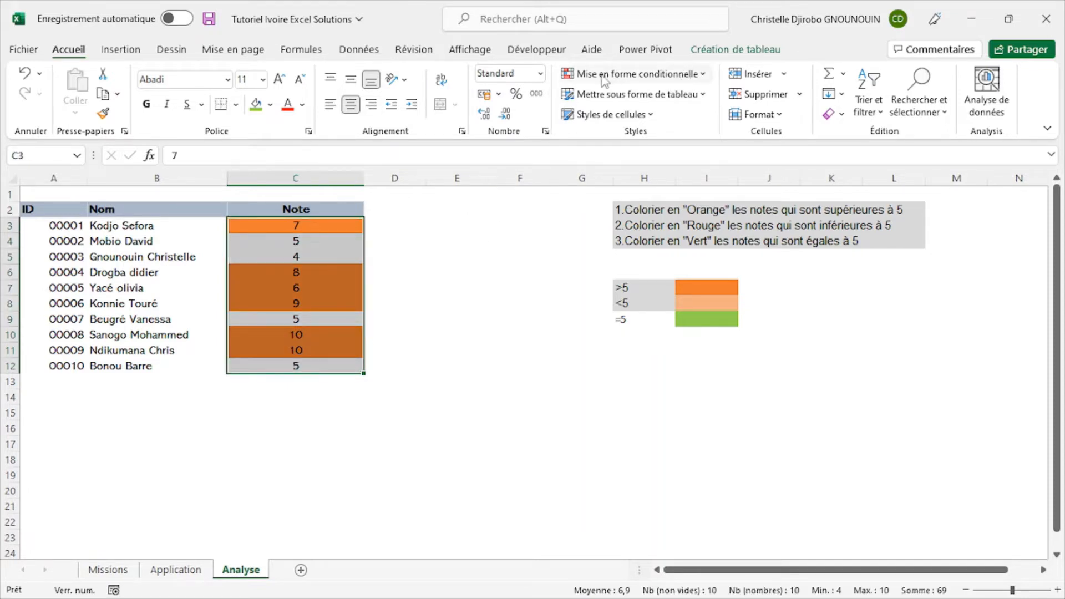
click(647, 78)
mouse_move(577, 108)
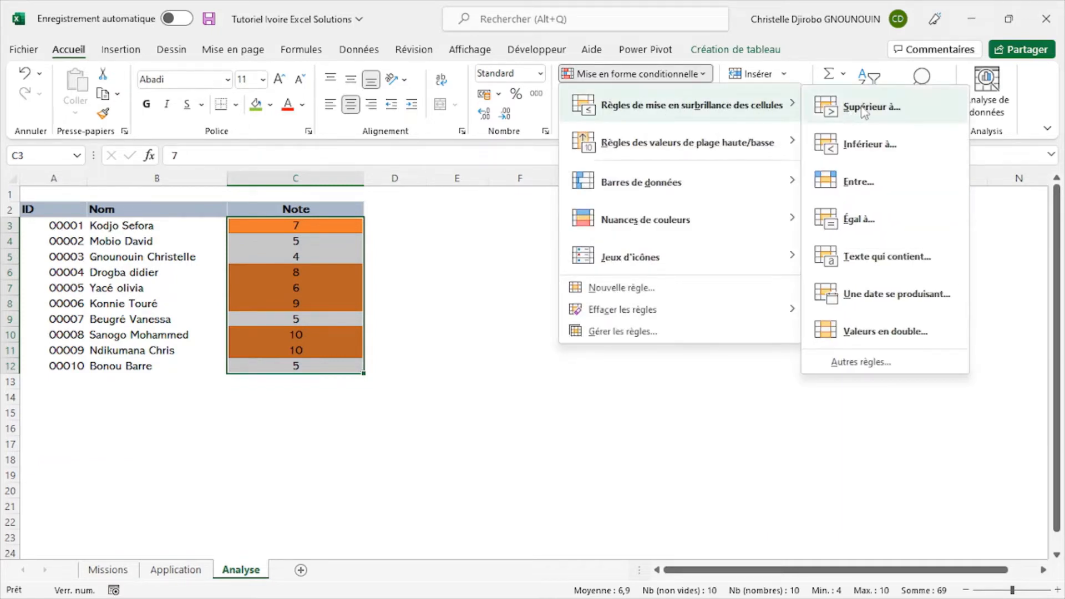
click(872, 147)
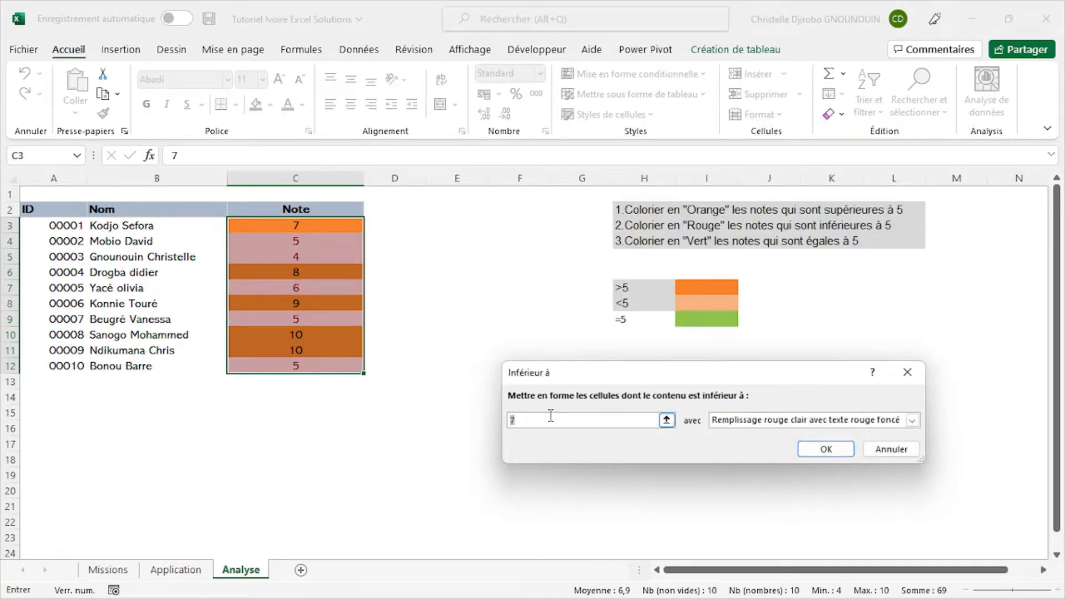
text(5)
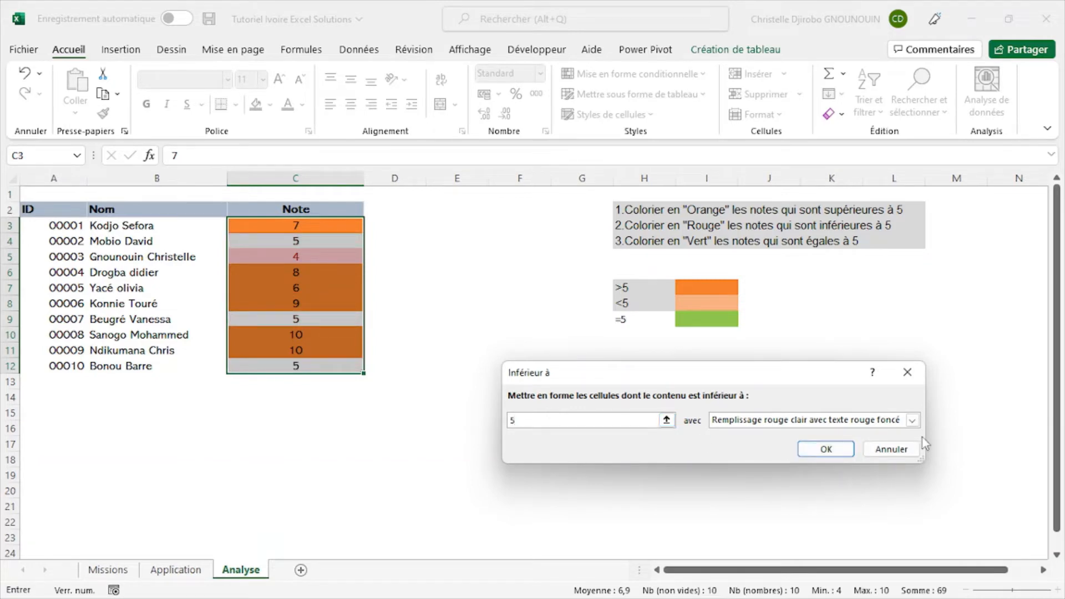
click(913, 421)
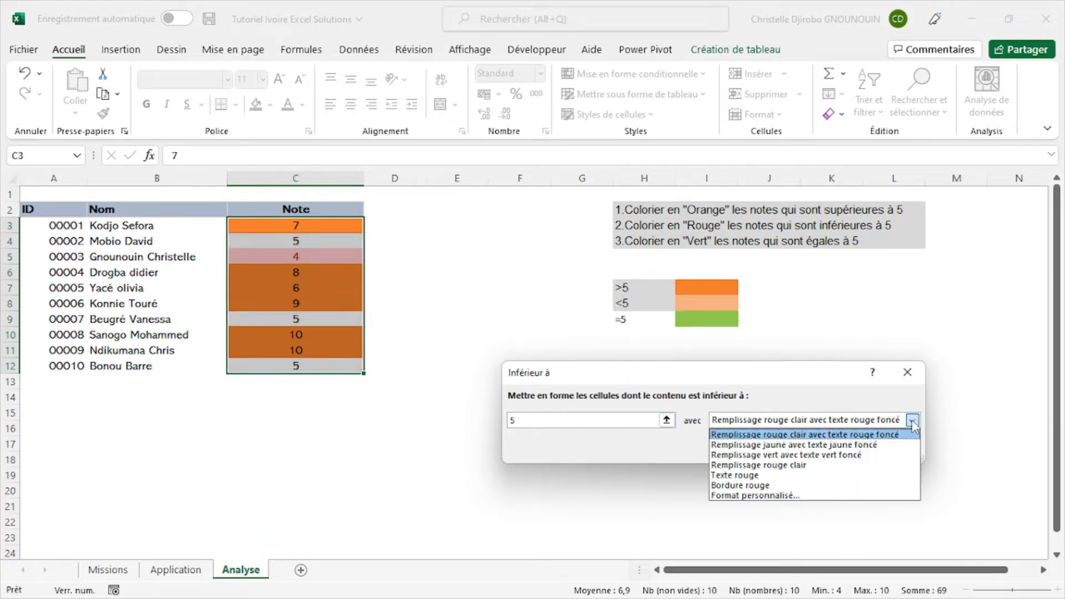
click(782, 468)
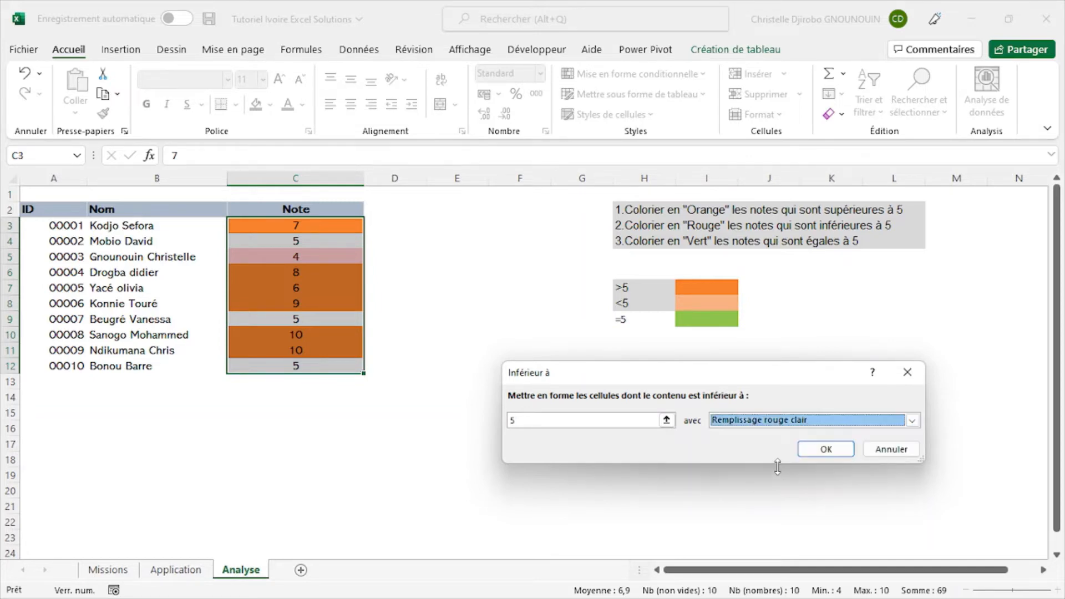
click(837, 450)
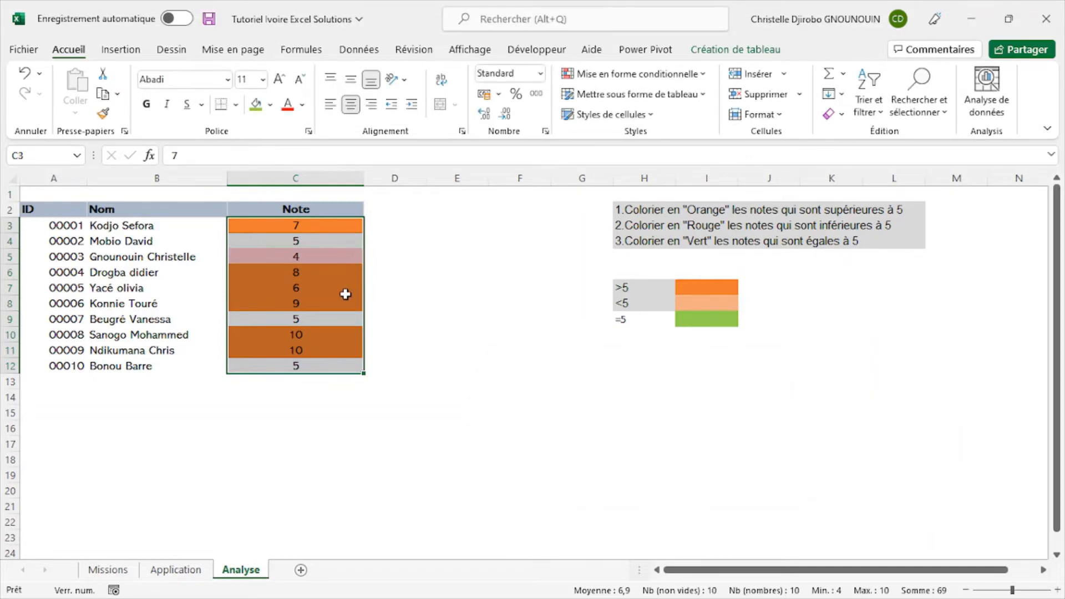
- Set up an Equal To highlighting rule on the notes in C3:C12 with 5 as the value
click(464, 253)
click(283, 263)
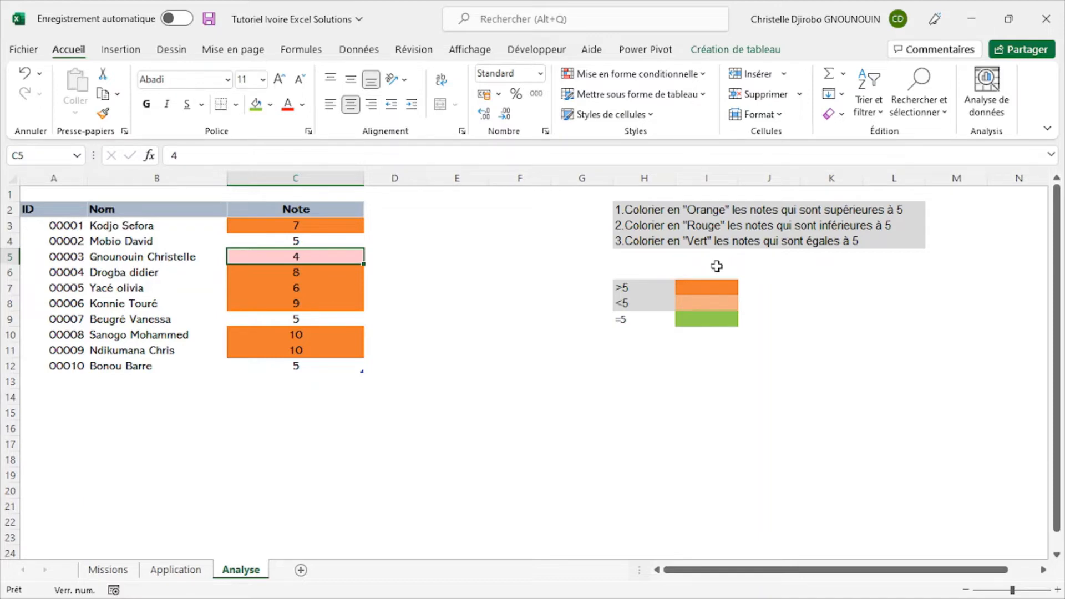
click(316, 203)
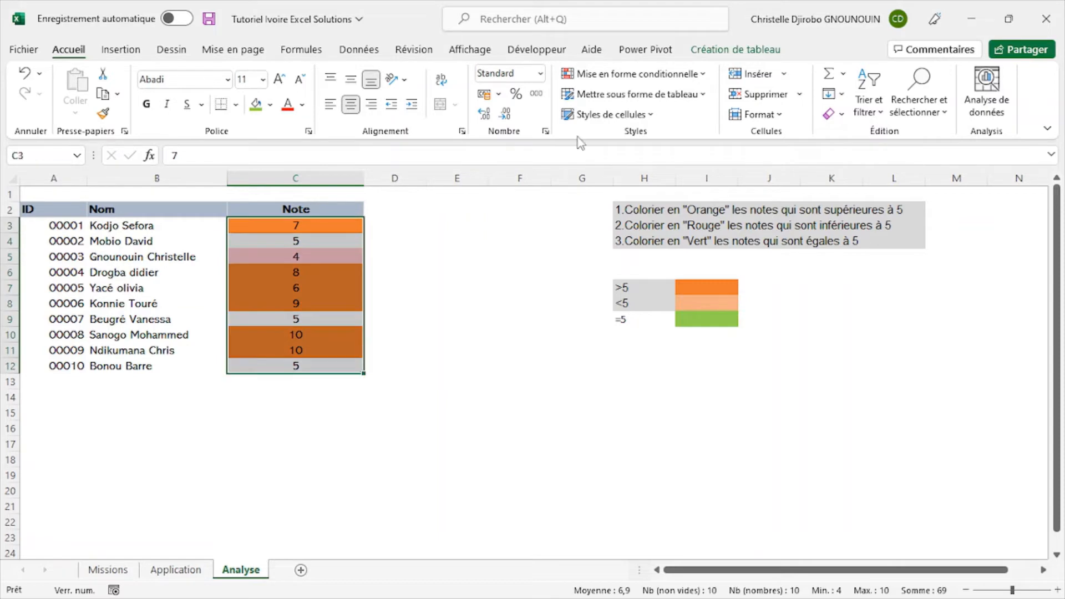
click(667, 77)
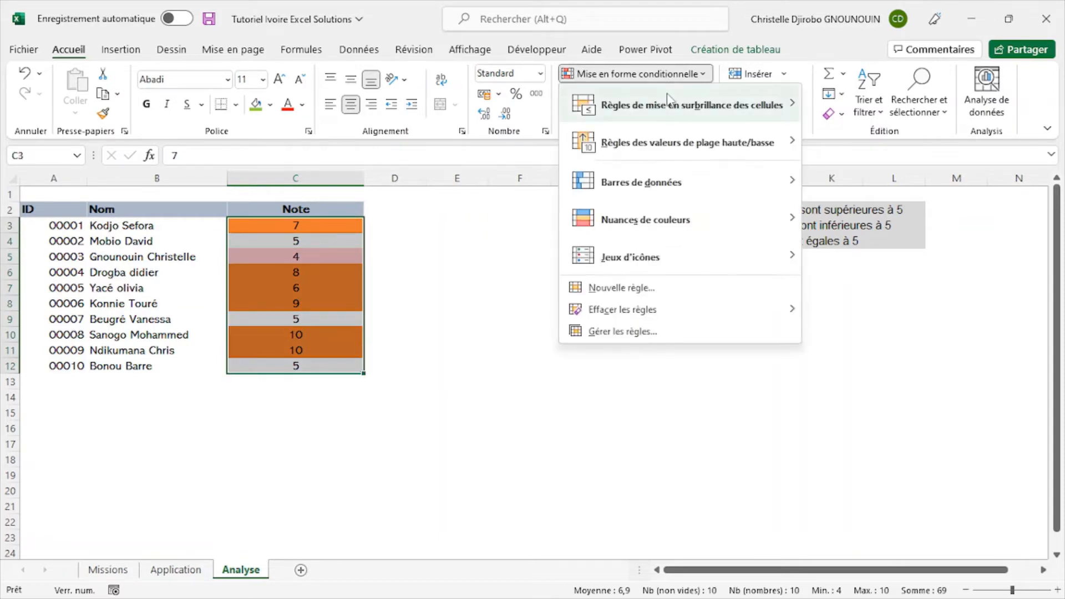
mouse_move(673, 104)
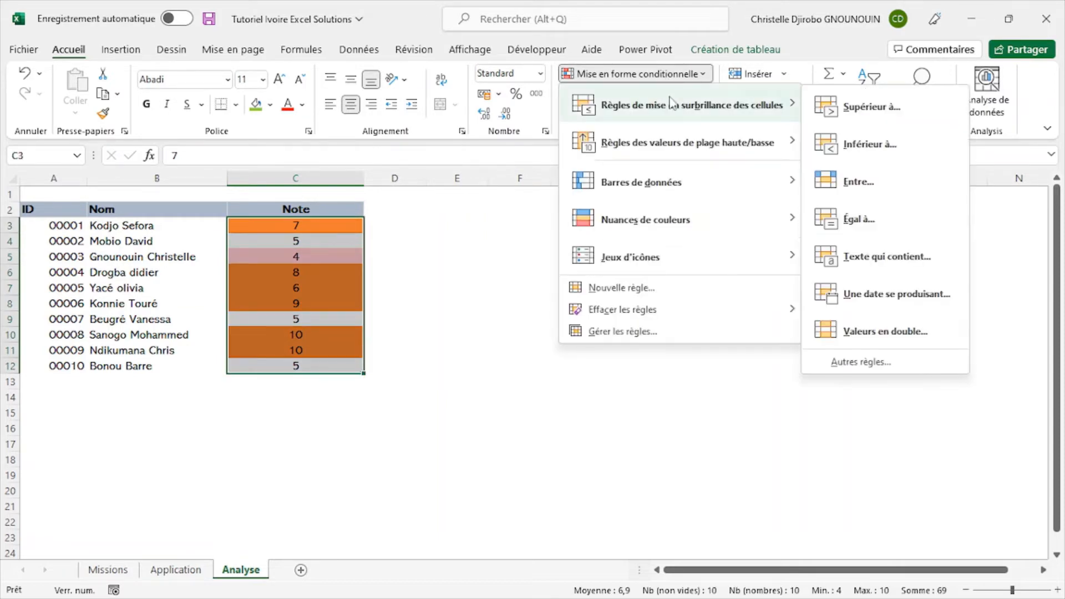
click(861, 220)
key(BackSpace)
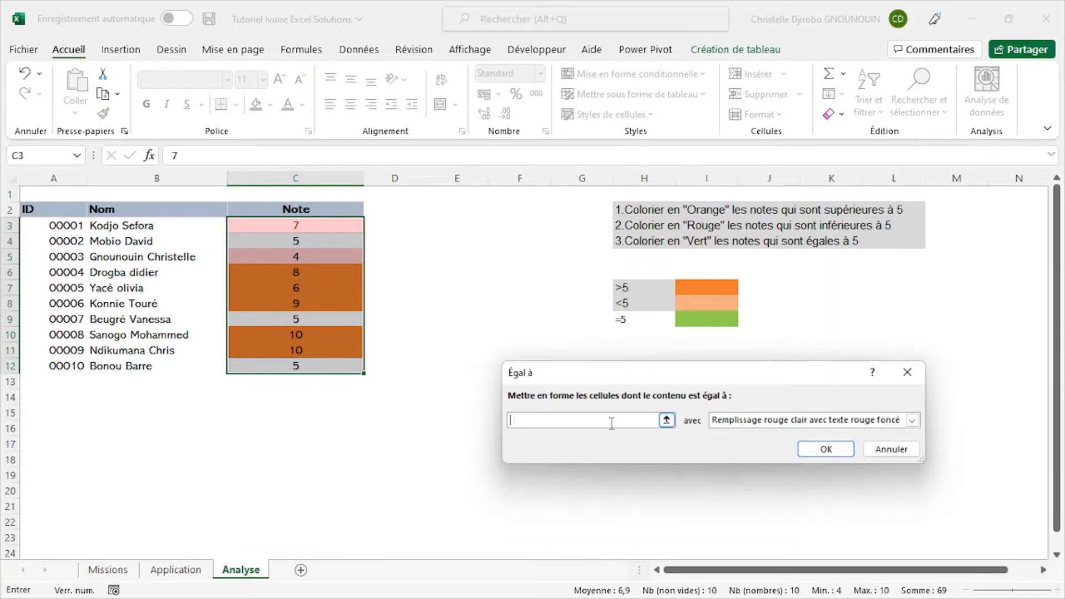
text(5)
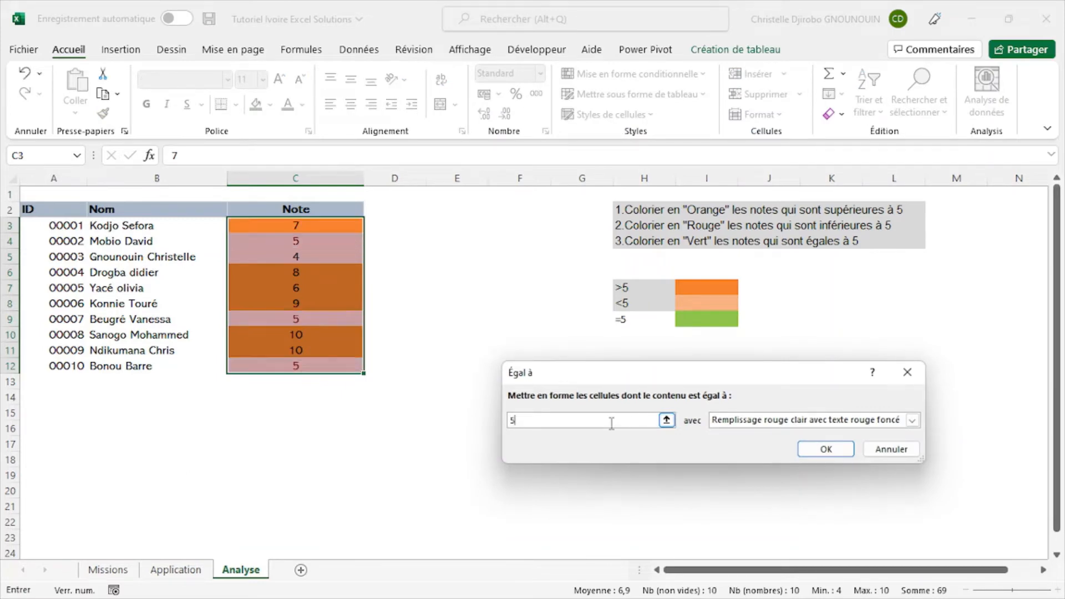
- Give the equal-to-5 rule a custom format with the standard light green fill and apply it to the notes
click(913, 421)
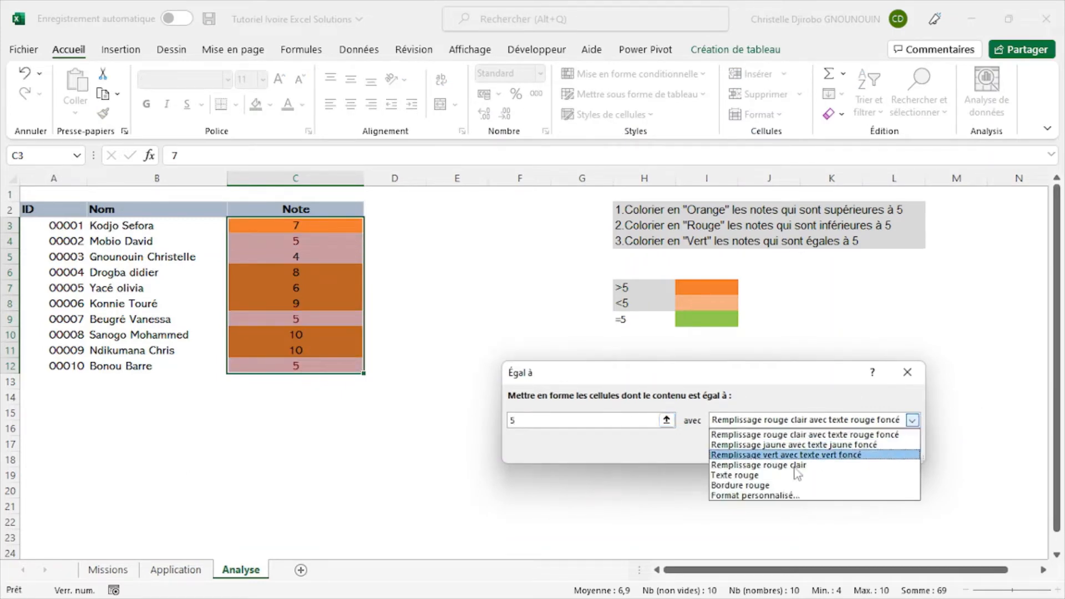
click(791, 498)
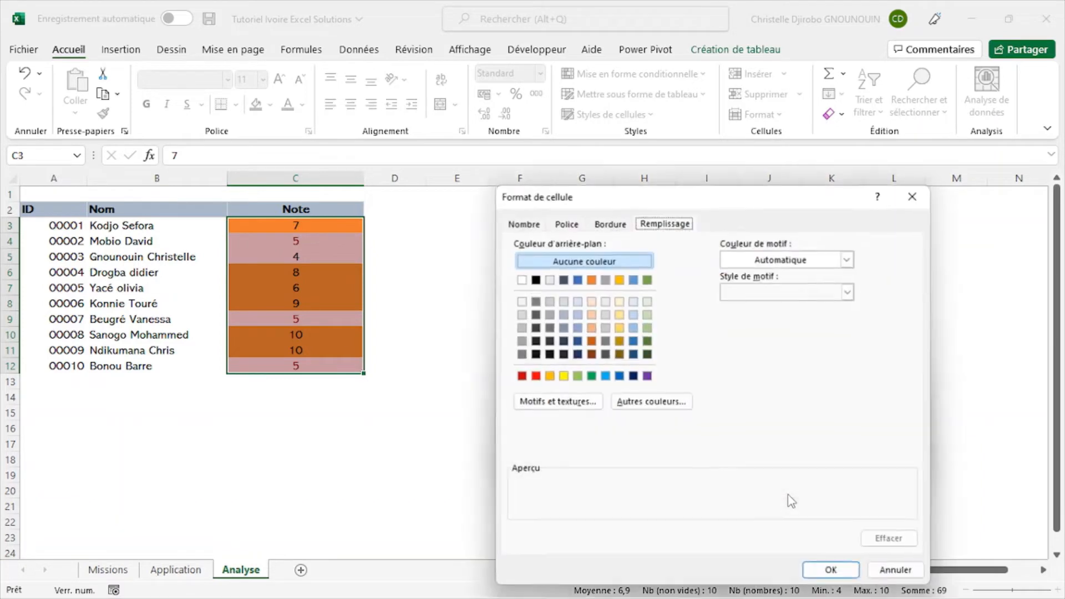
click(578, 377)
click(832, 572)
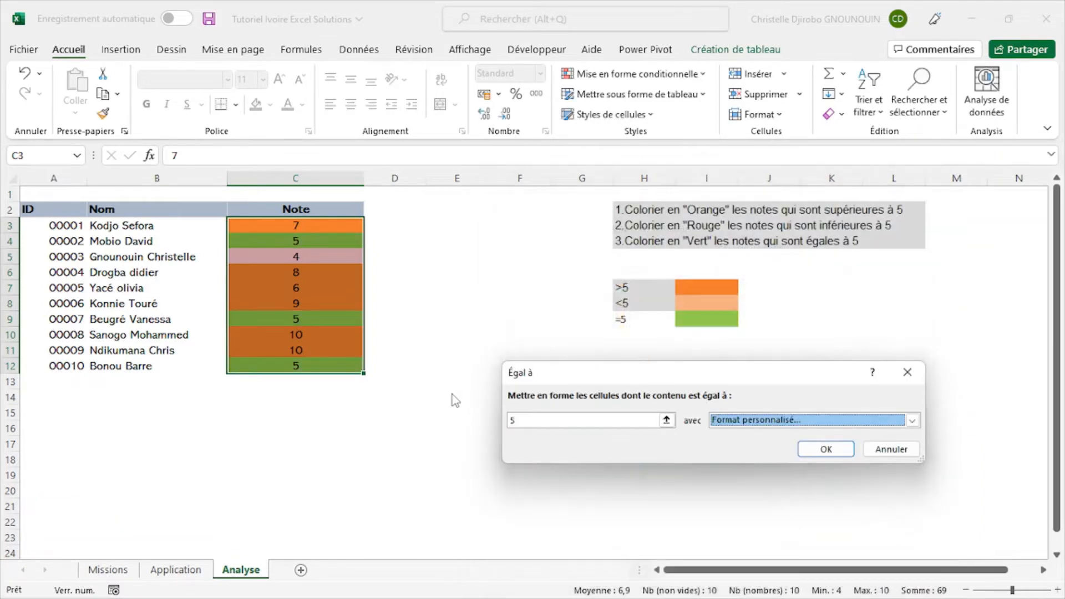
click(826, 448)
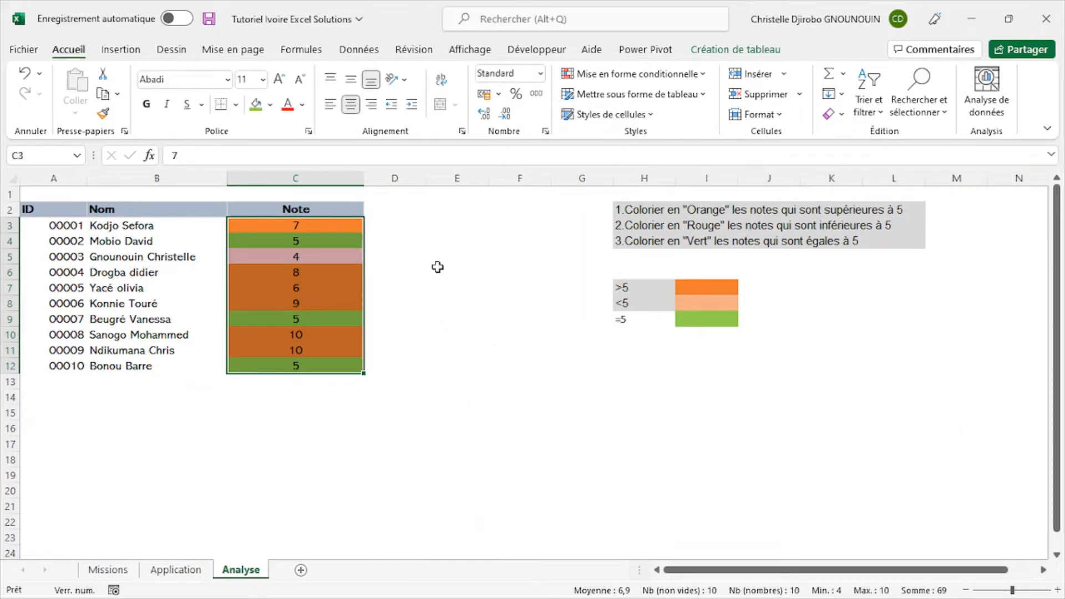
click(439, 255)
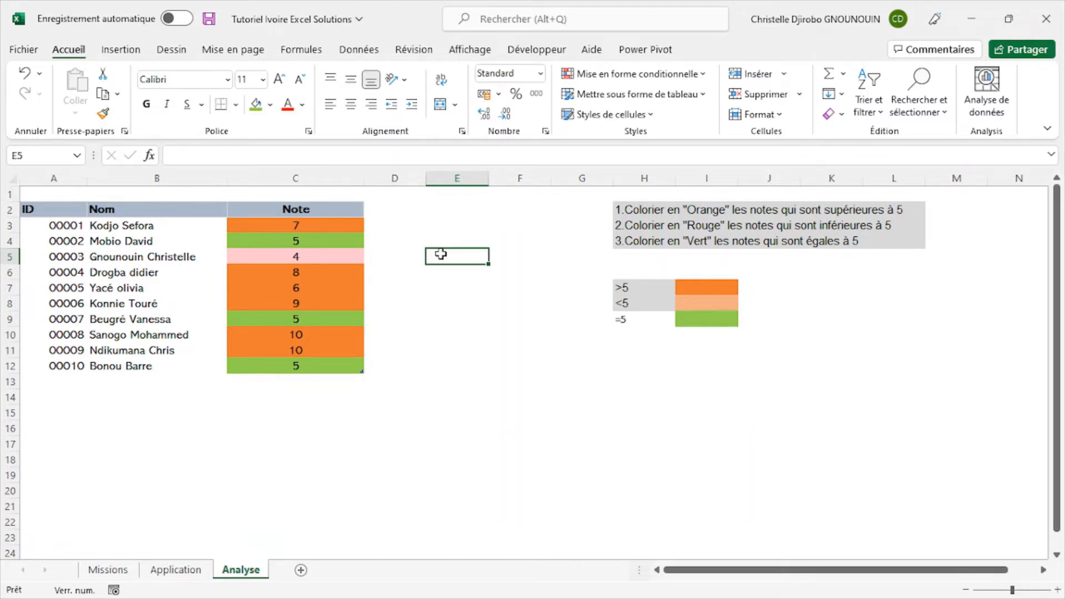
- Compare the note colours with the finished table on the Application sheet and return to the Analyse sheet
click(176, 569)
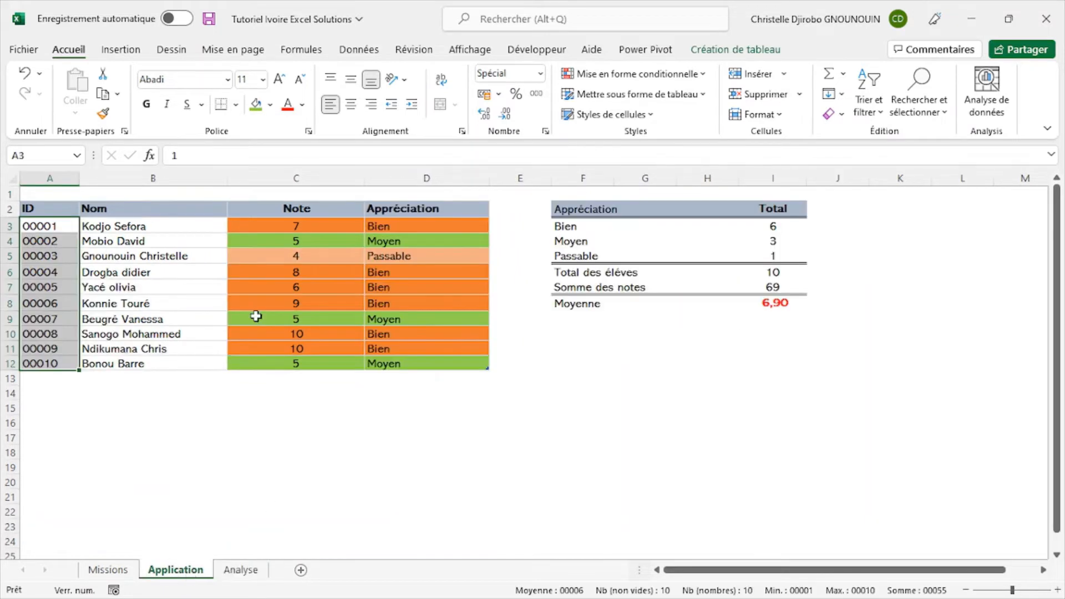
click(308, 223)
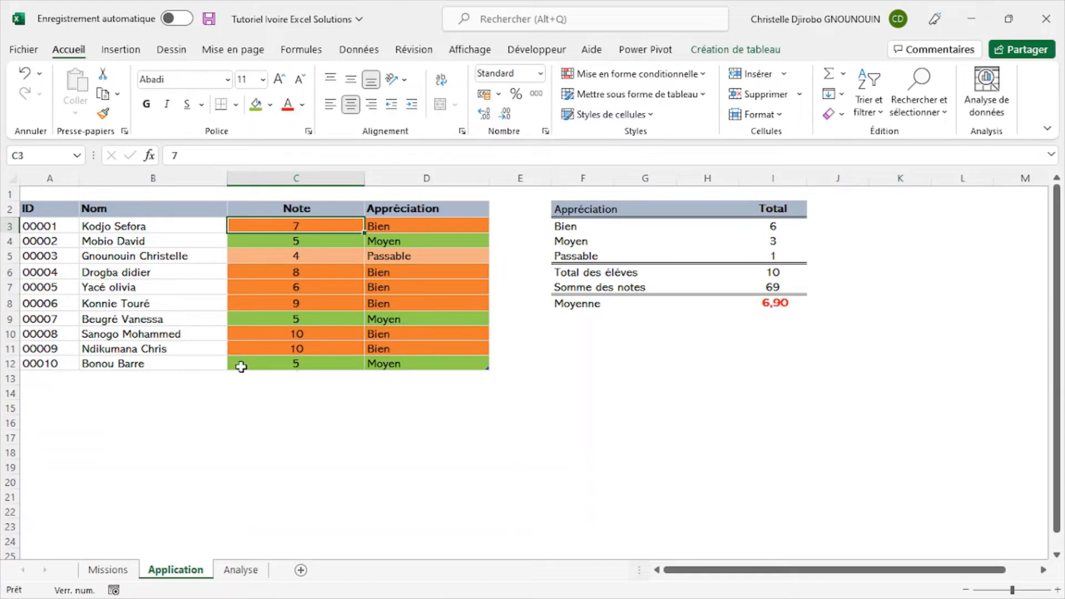
click(240, 570)
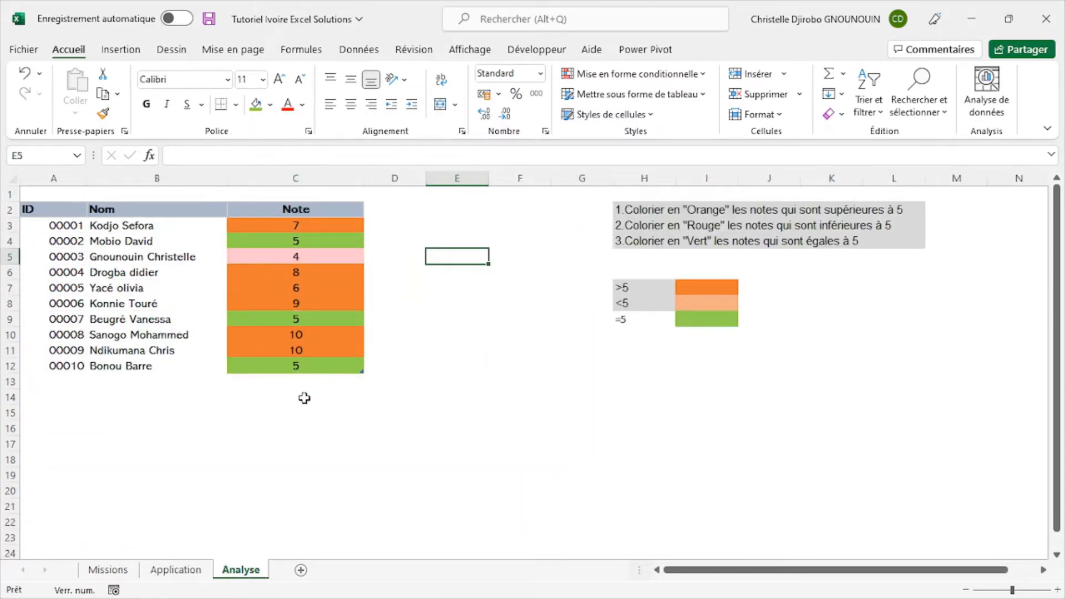
click(513, 259)
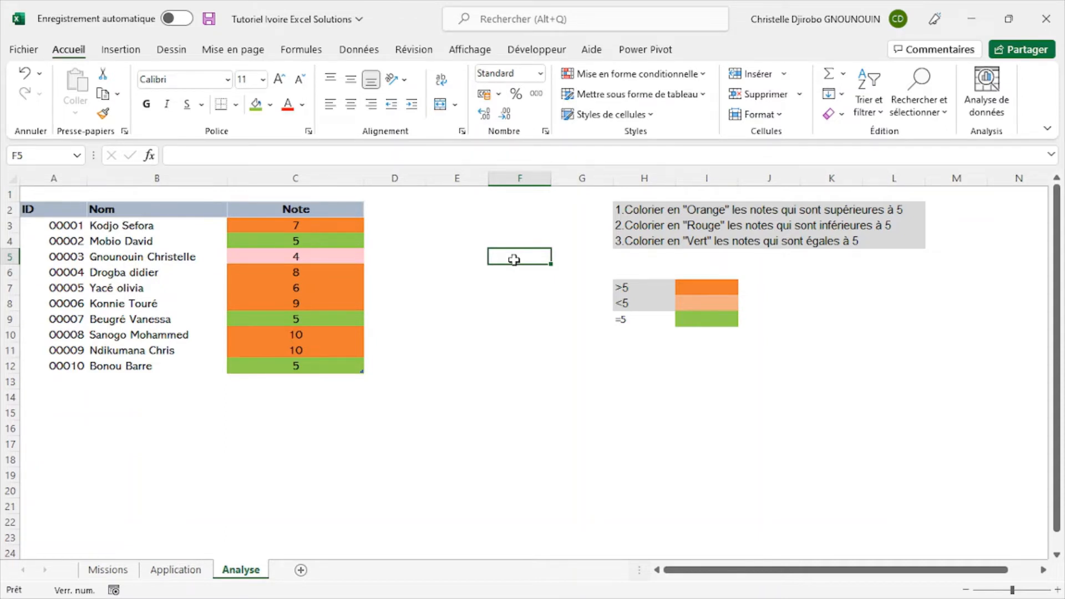
- Clear all contents and formatting from columns H to M on the Analyse sheet
drag(643, 178, 938, 179)
click(834, 114)
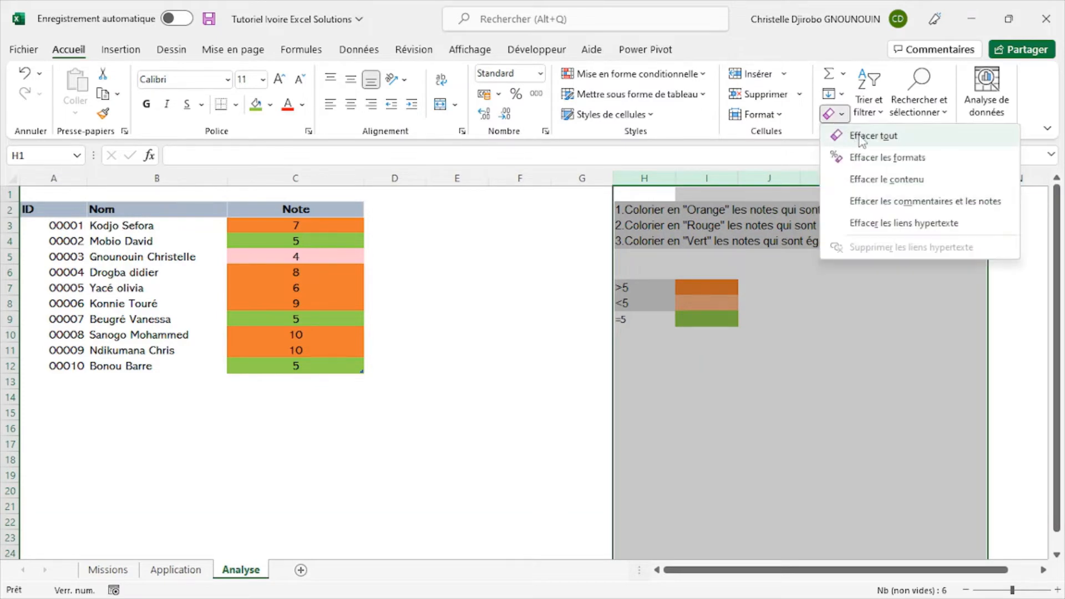
click(861, 137)
- Check the appreciation rules on the Missions sheet, and on the Analyse sheet enter >5 in I2 and Bien in J2
click(107, 569)
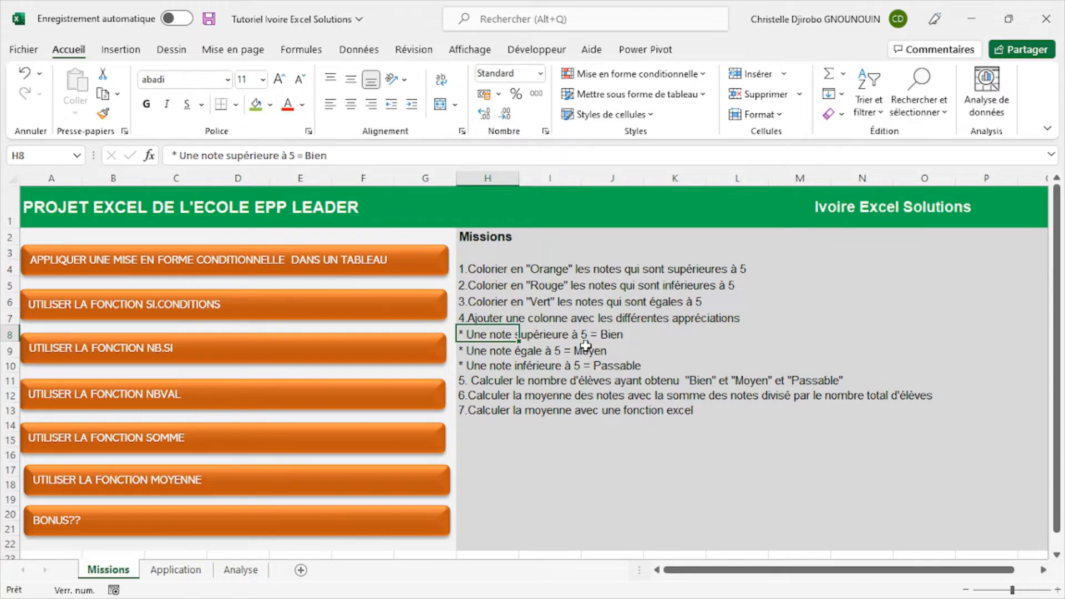
click(240, 570)
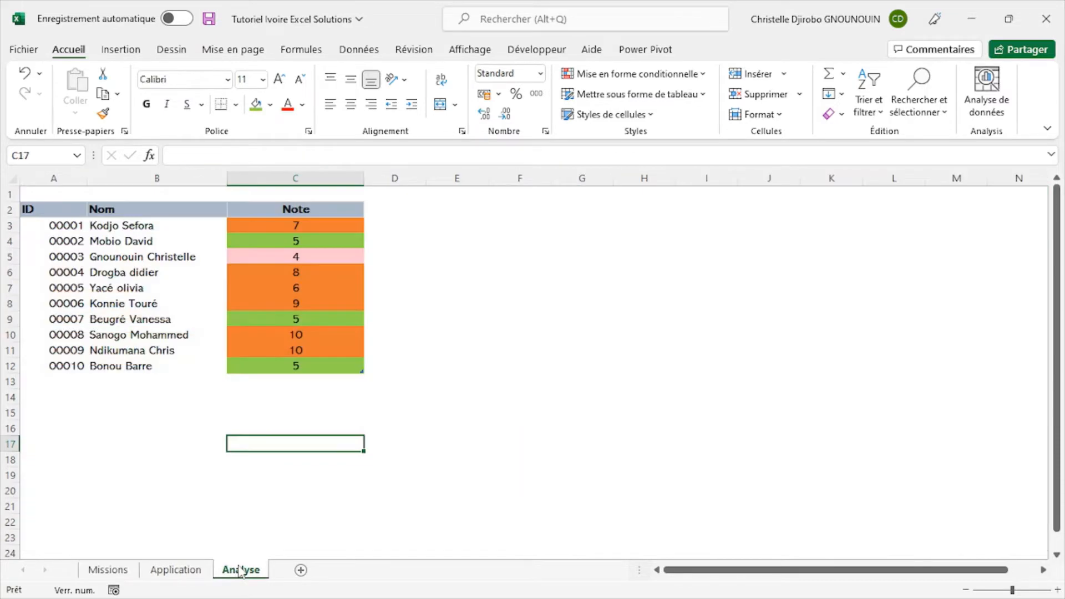
click(726, 217)
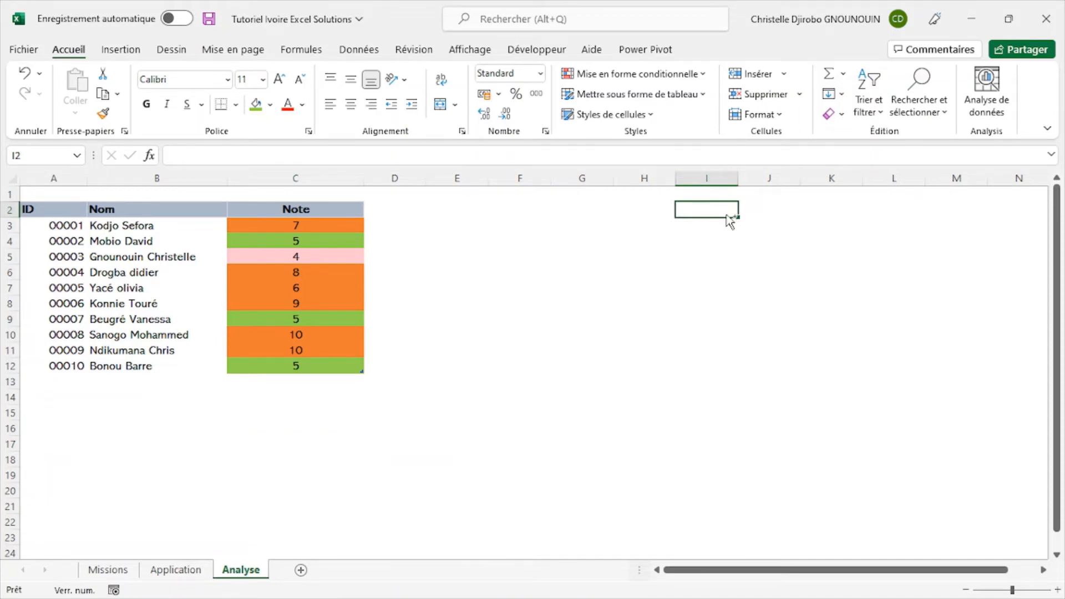
key(alt)
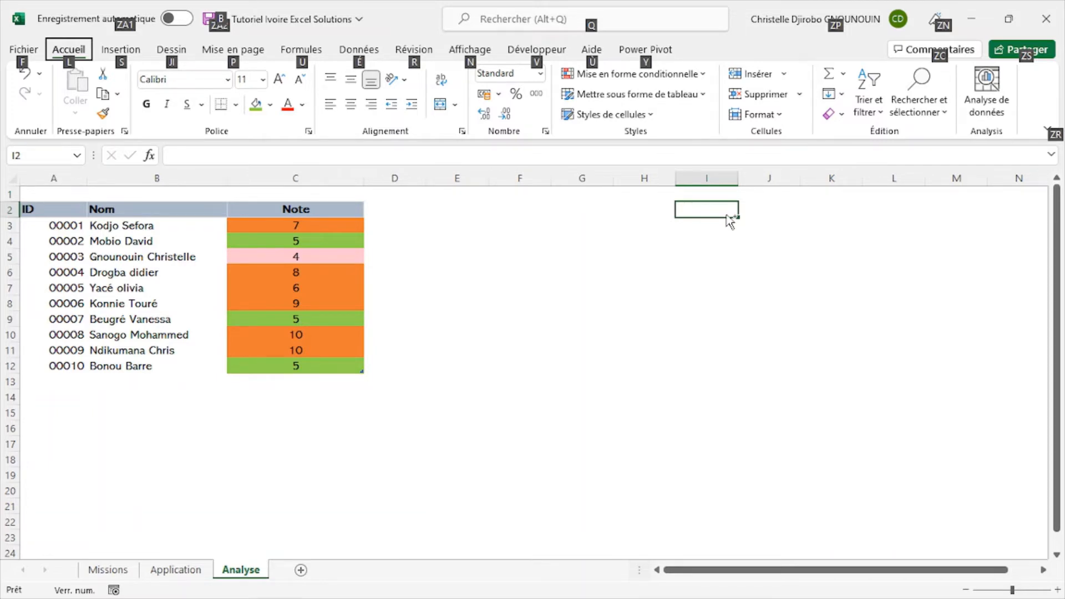
double_click(717, 208)
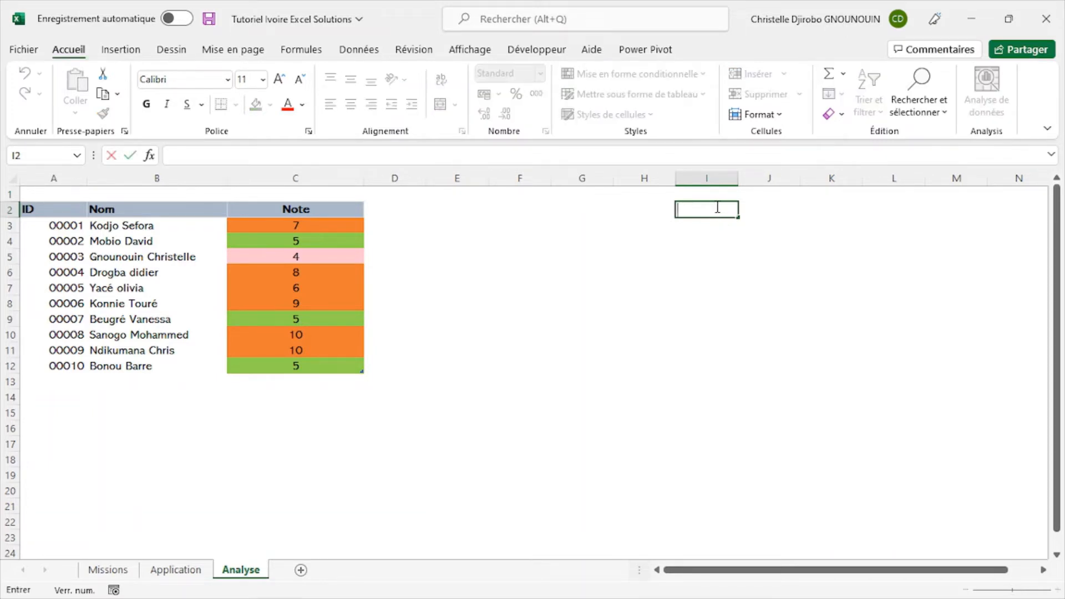
text(>)
click(692, 208)
text(5)
key(Tab)
text(Bien)
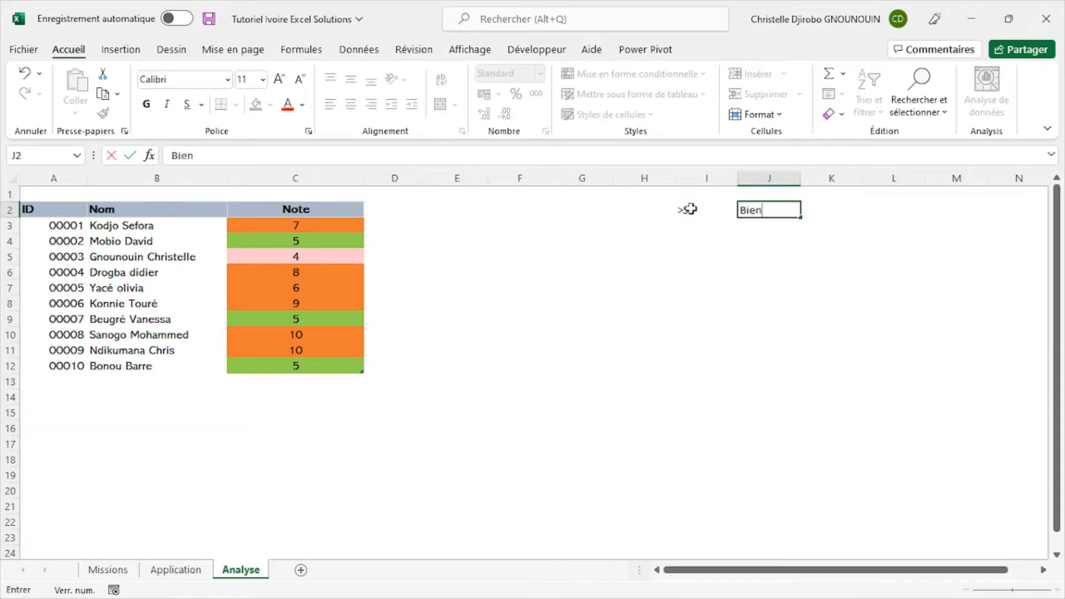
key(Return)
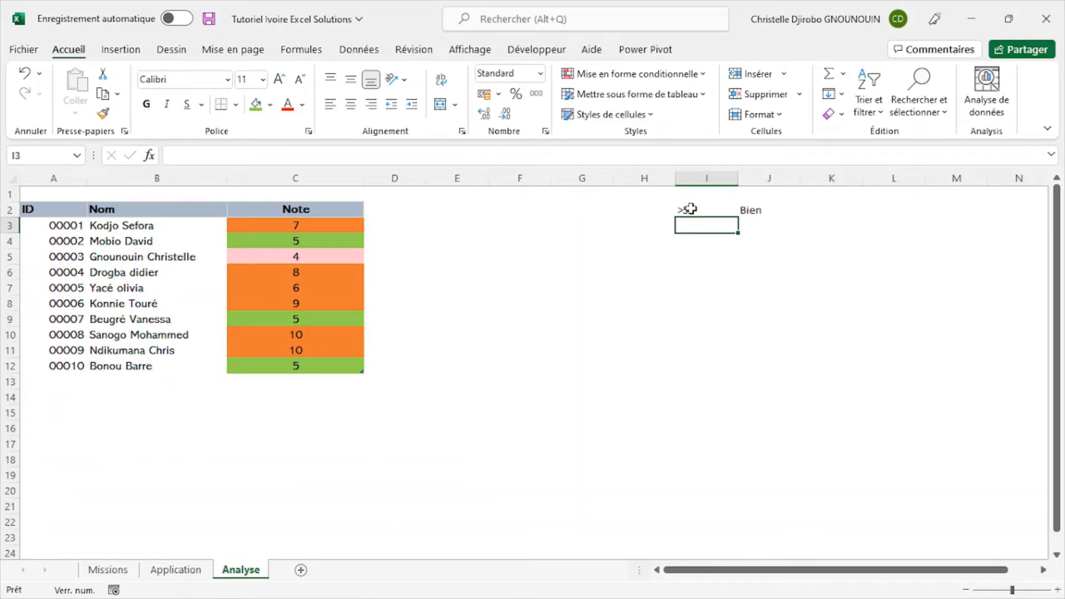
- Add a second appreciation criterion with <5 in I3 and Moyen in J3
text(<)
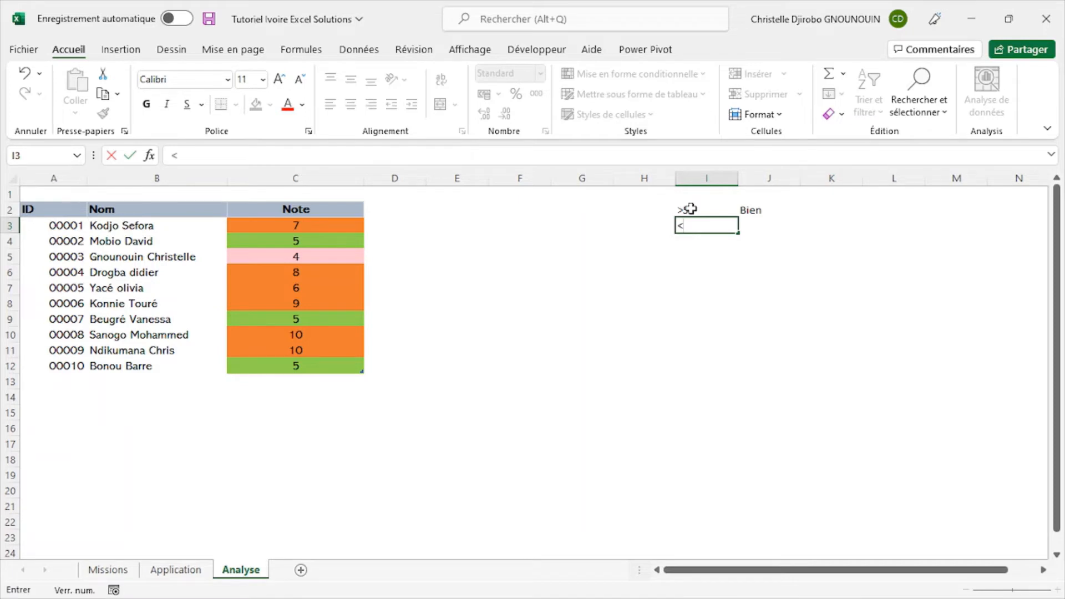
text(5)
key(Tab)
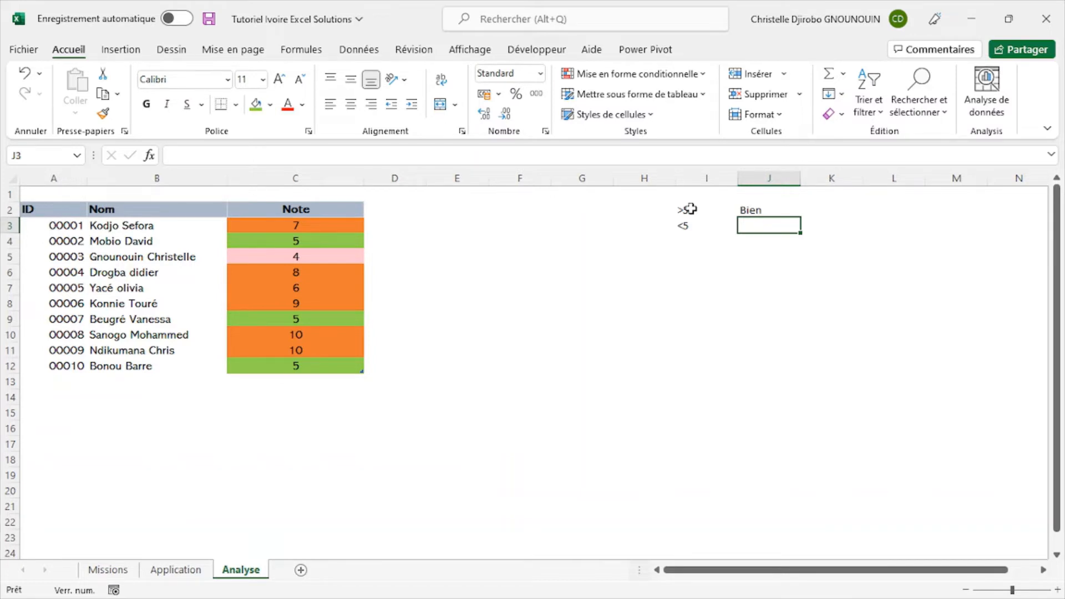
text(Moyen)
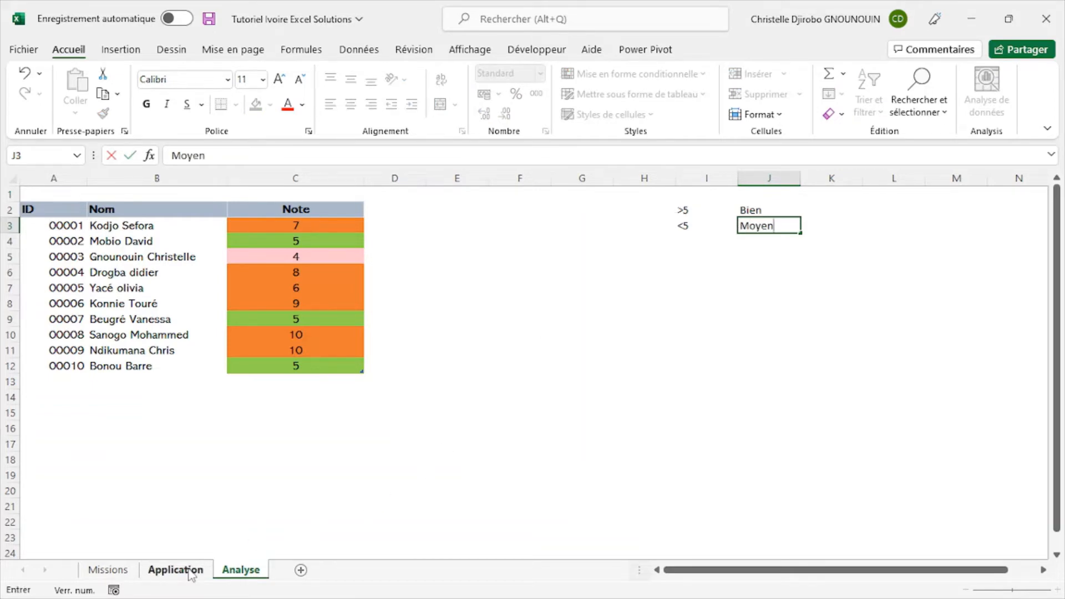
- Check the appreciations on the Missions and Application sheets and replace the text in J3 of Analyse with Passable
click(114, 572)
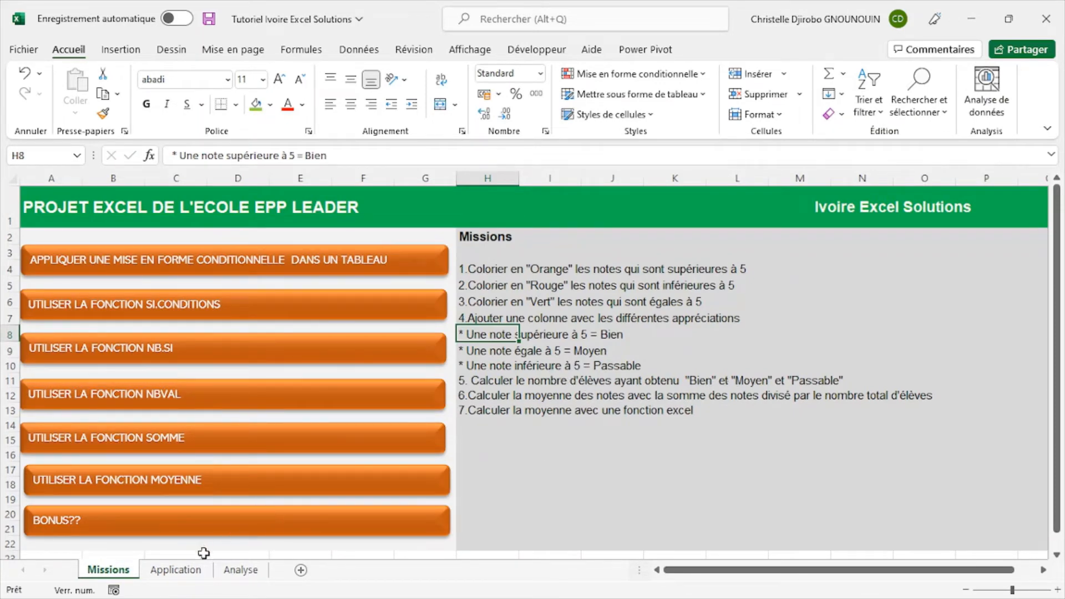
click(186, 573)
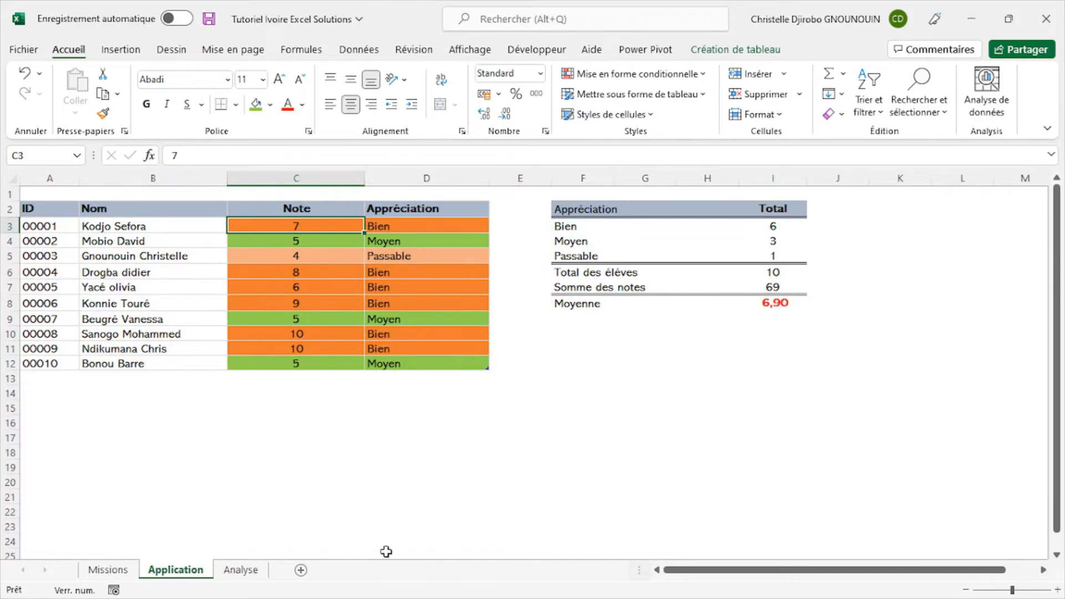
click(249, 573)
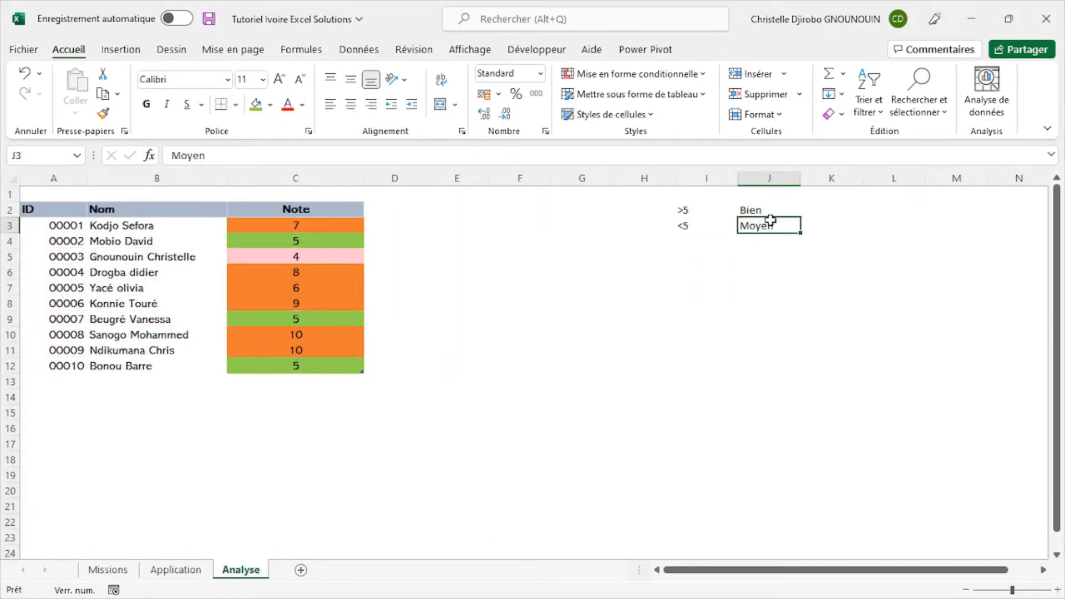
text(Passa)
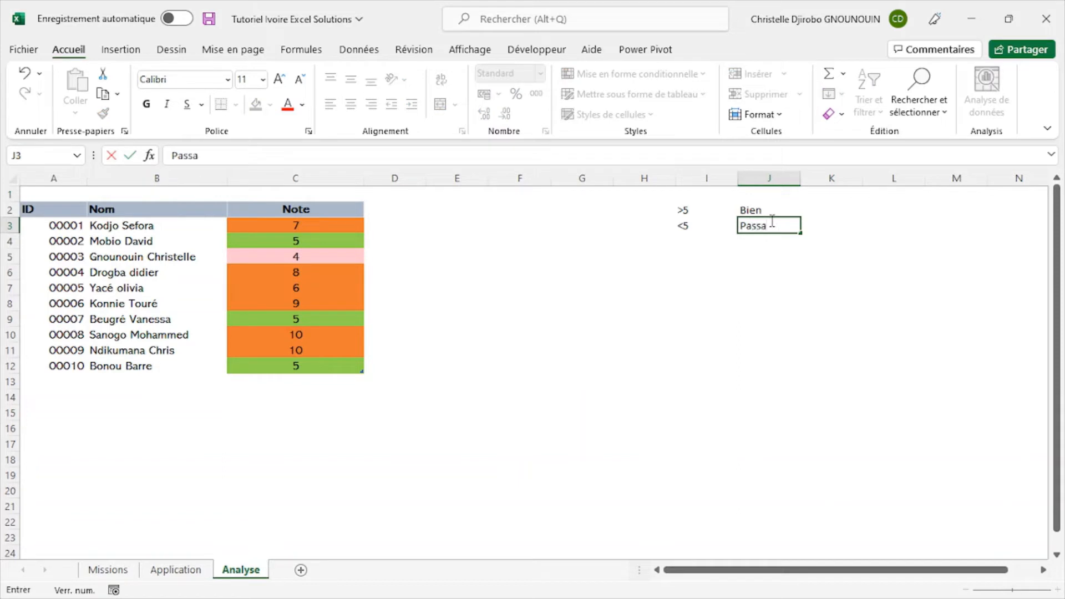
text(ble)
- Move the <5 and Passable entries down to I4:J4 and enter =5 in I3
drag(676, 230, 784, 252)
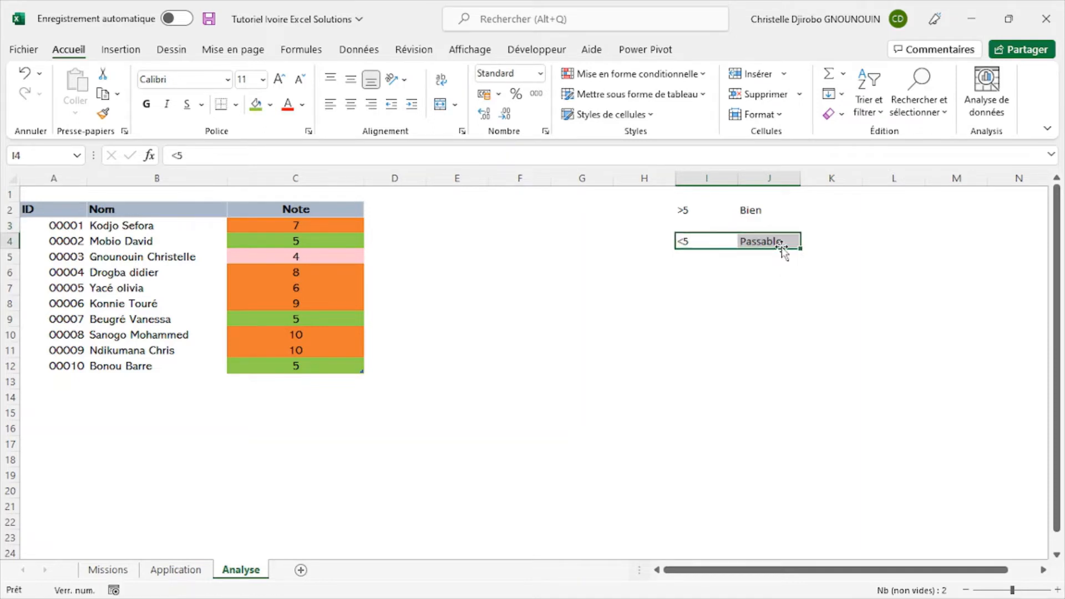
click(692, 225)
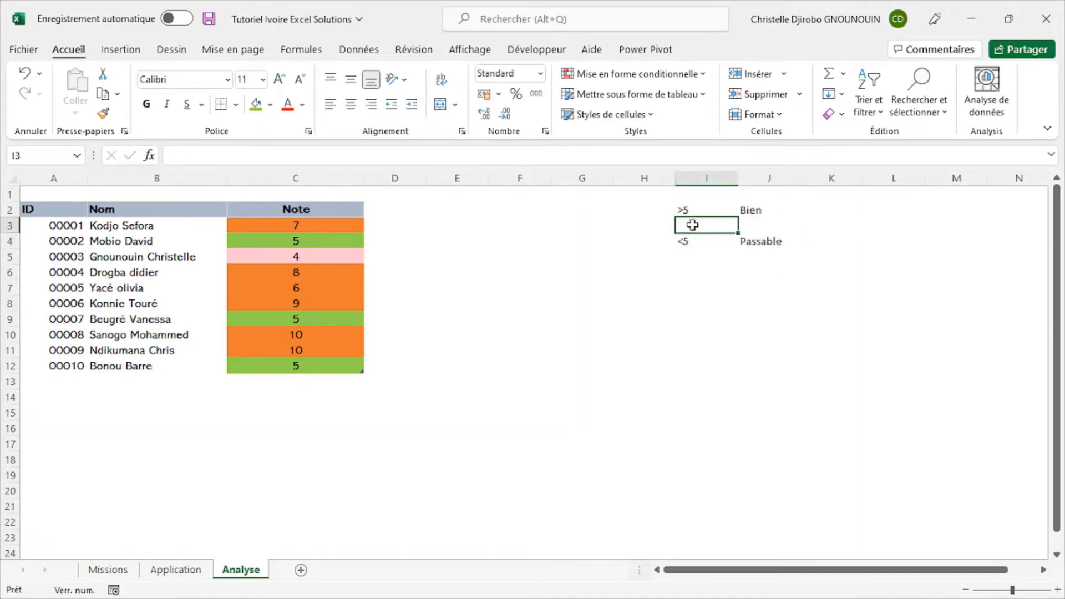
text(=5)
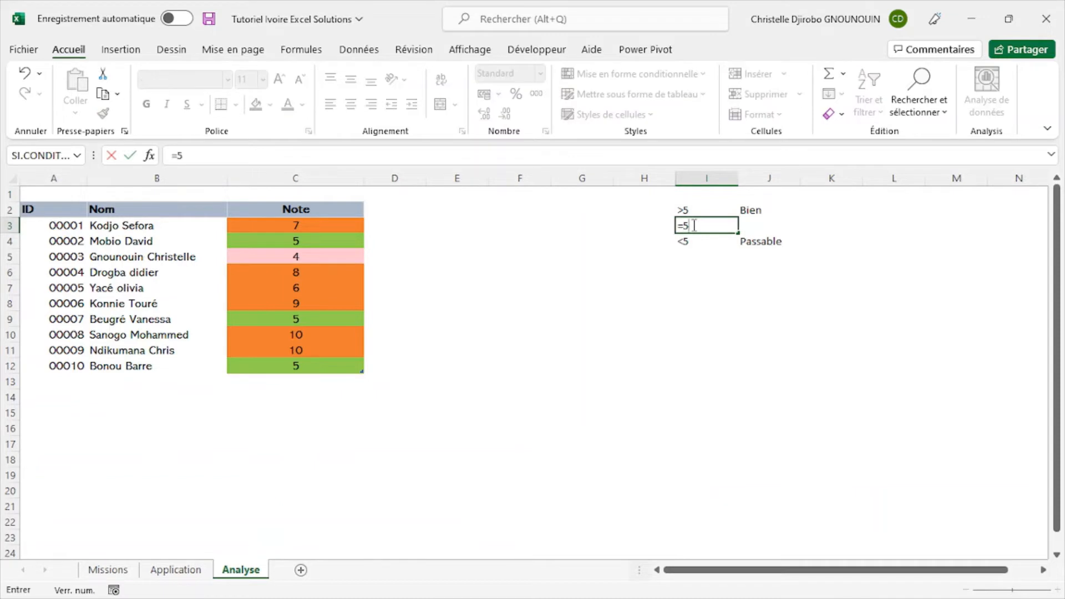
key(Return)
- Change the formula in I3 to ="="&5 for the equality criterion
click(700, 226)
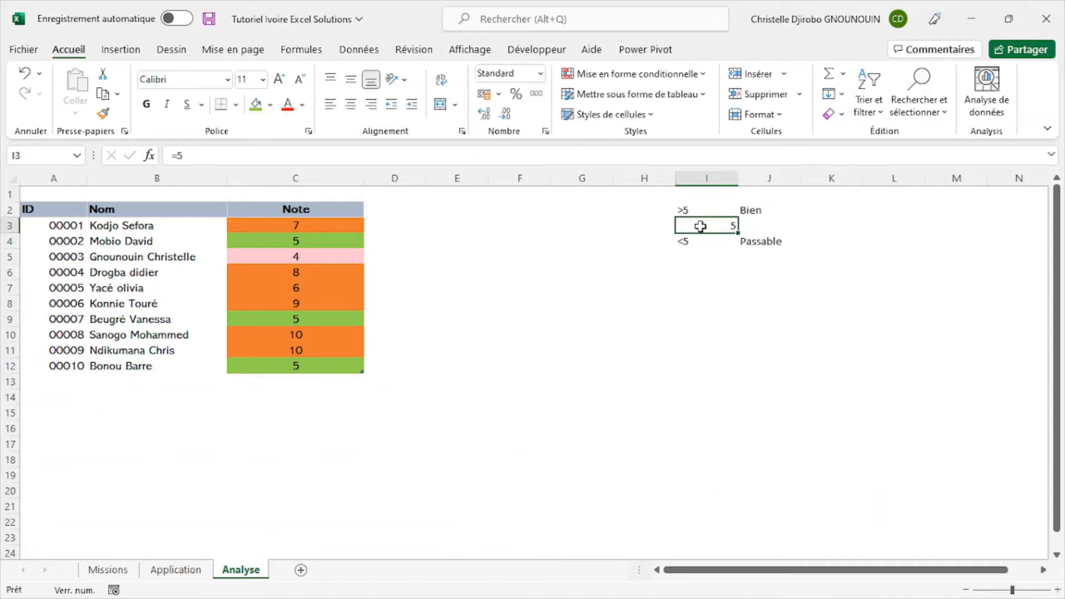
click(178, 155)
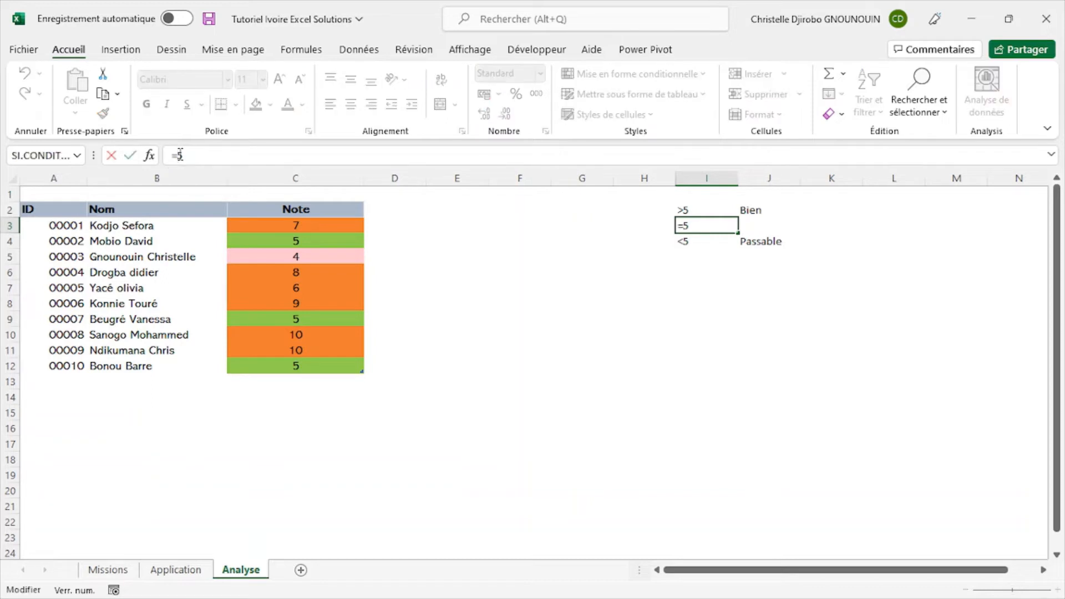
text("="&)
key(Return)
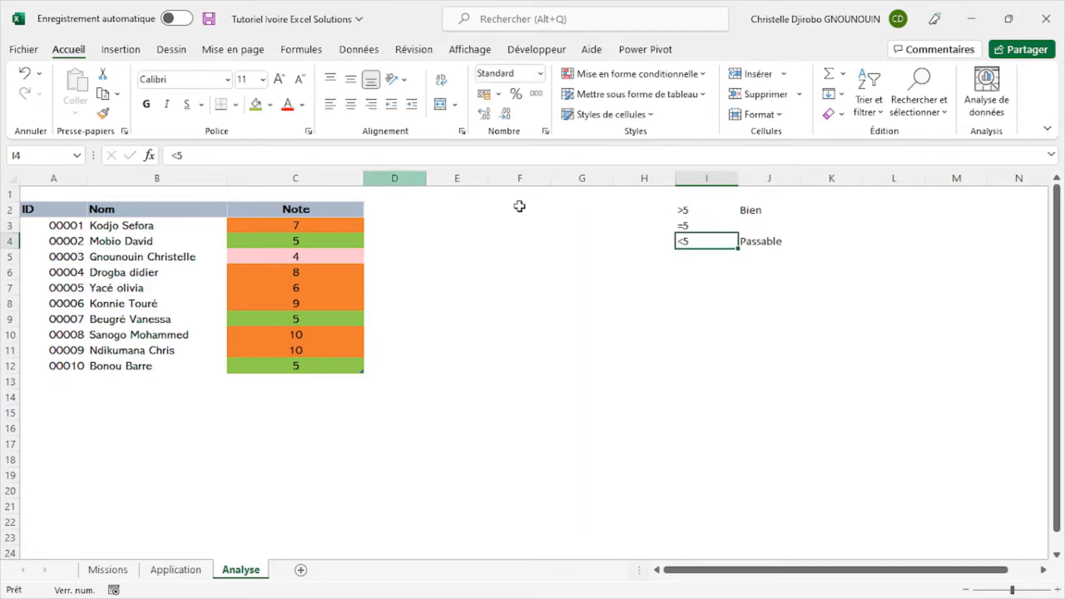
- Enter the appreciation Moyen in J3 beside the equality criterion
click(748, 224)
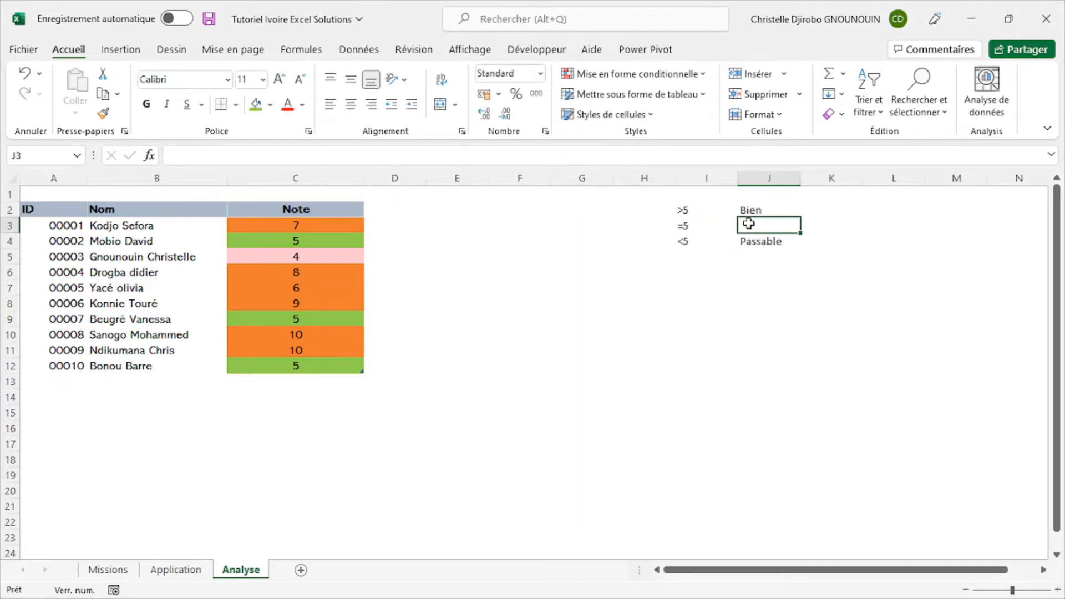
text(Moyen)
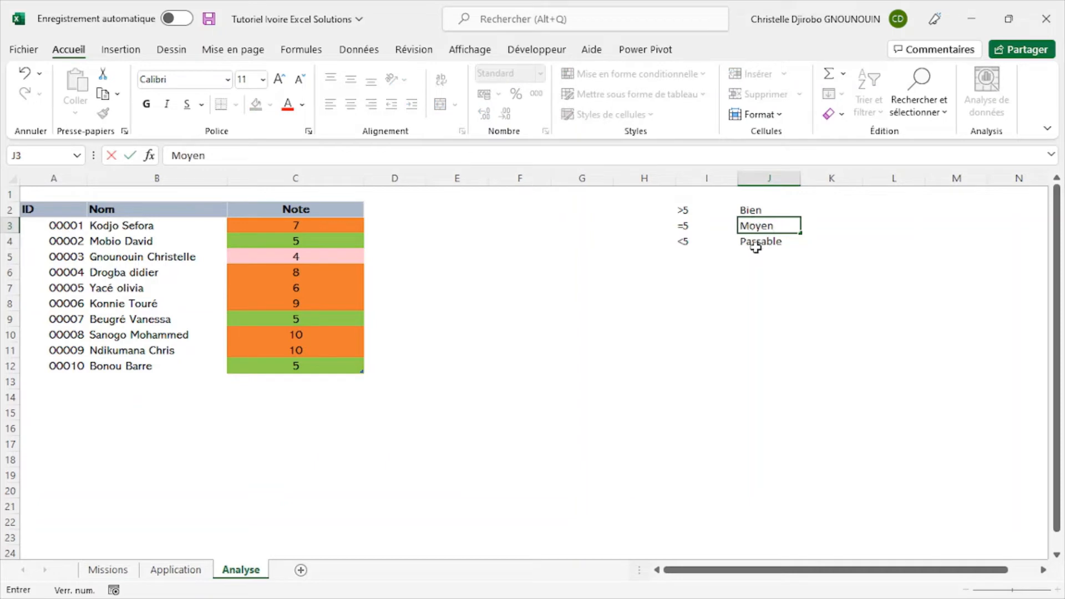
click(756, 255)
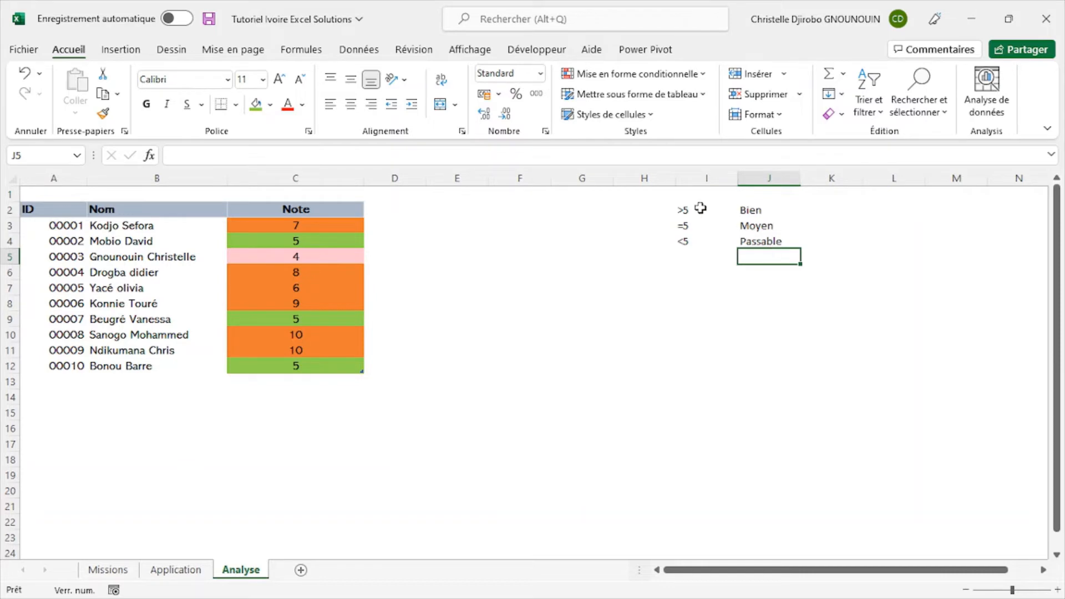
- Check the tasks on the Missions sheet and add the column header Appréciation in D2 of the Analyse sheet
click(111, 572)
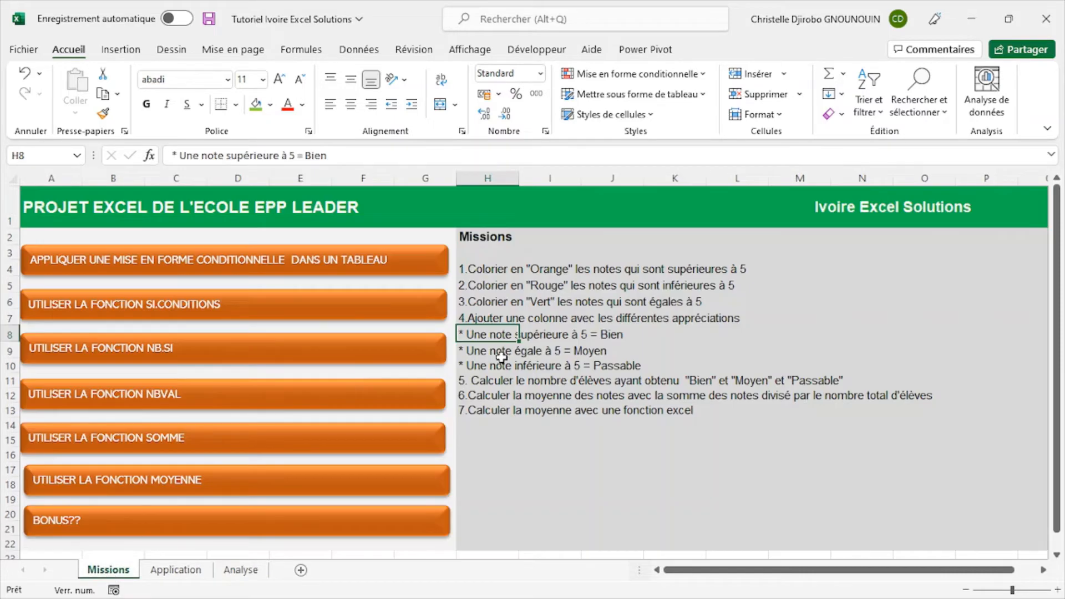
click(239, 571)
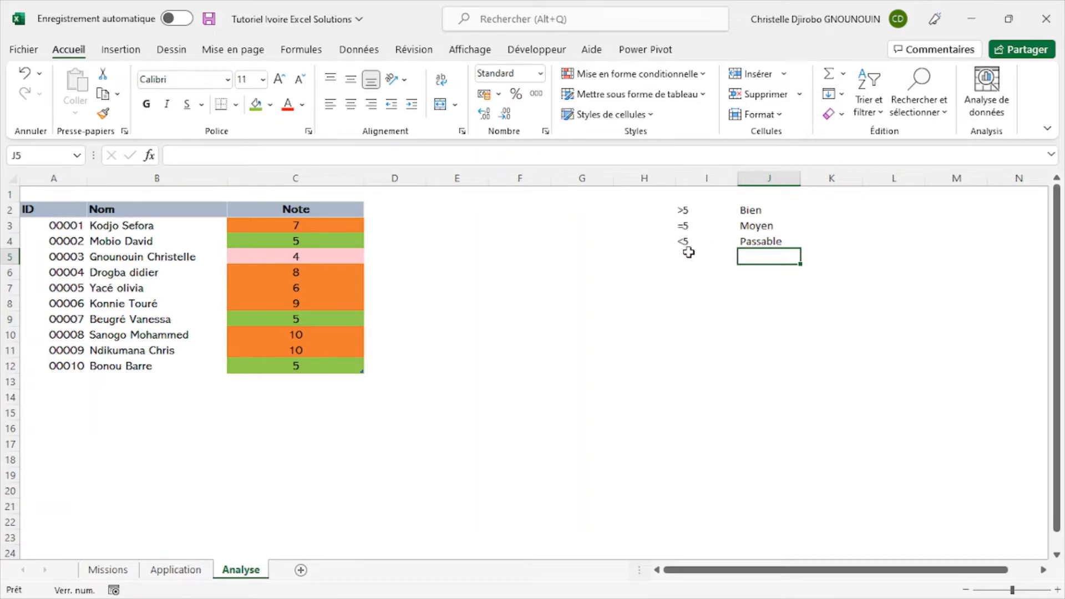
click(377, 209)
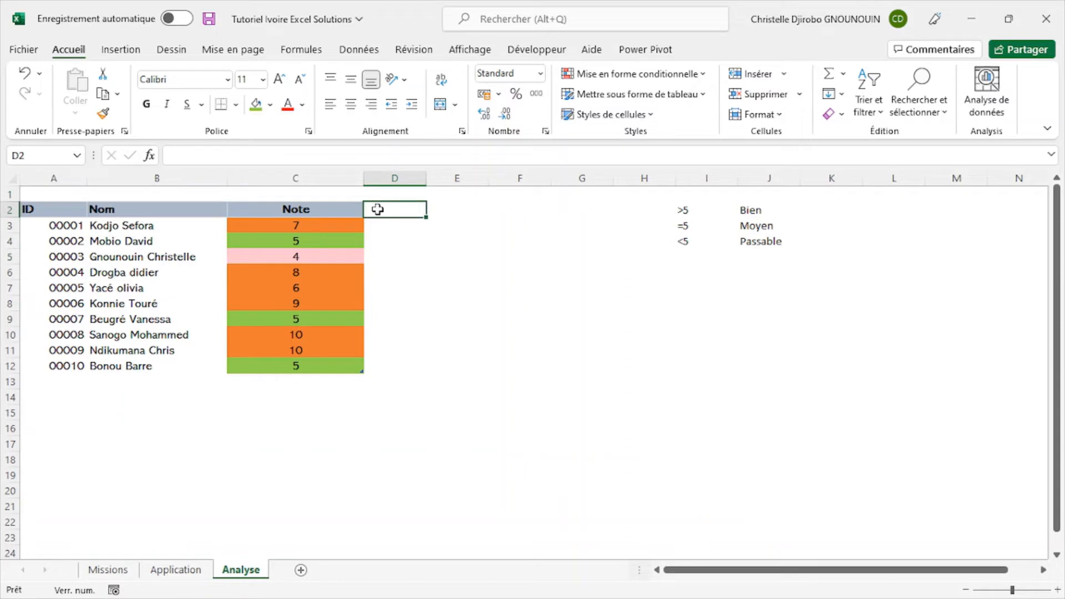
text(Appréciation)
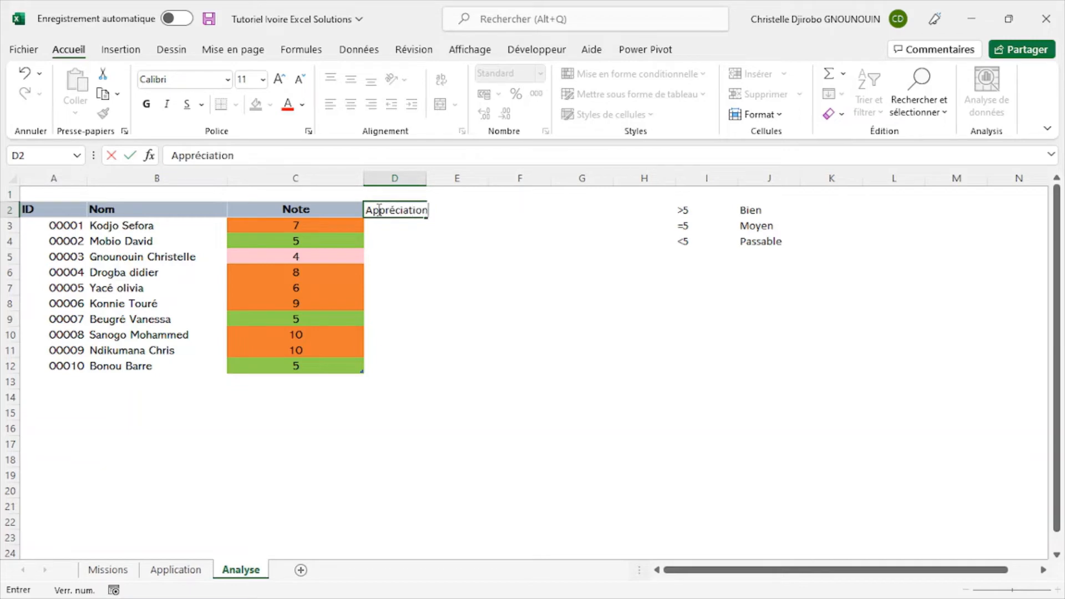
key(Return)
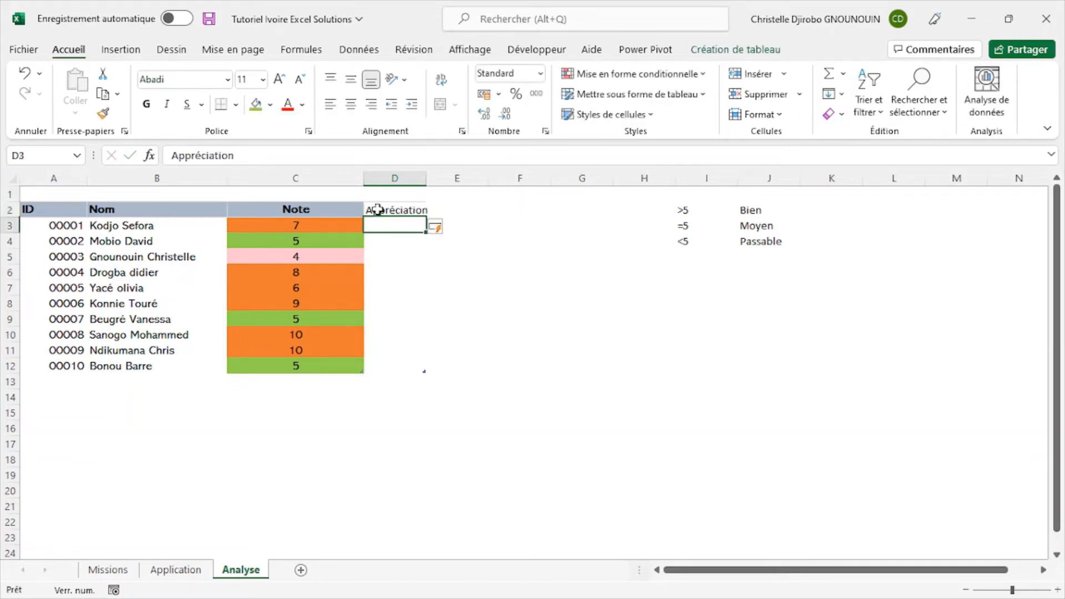
- Copy the Note header's formatting to the Appréciation header and widen column D to fit its text
click(377, 308)
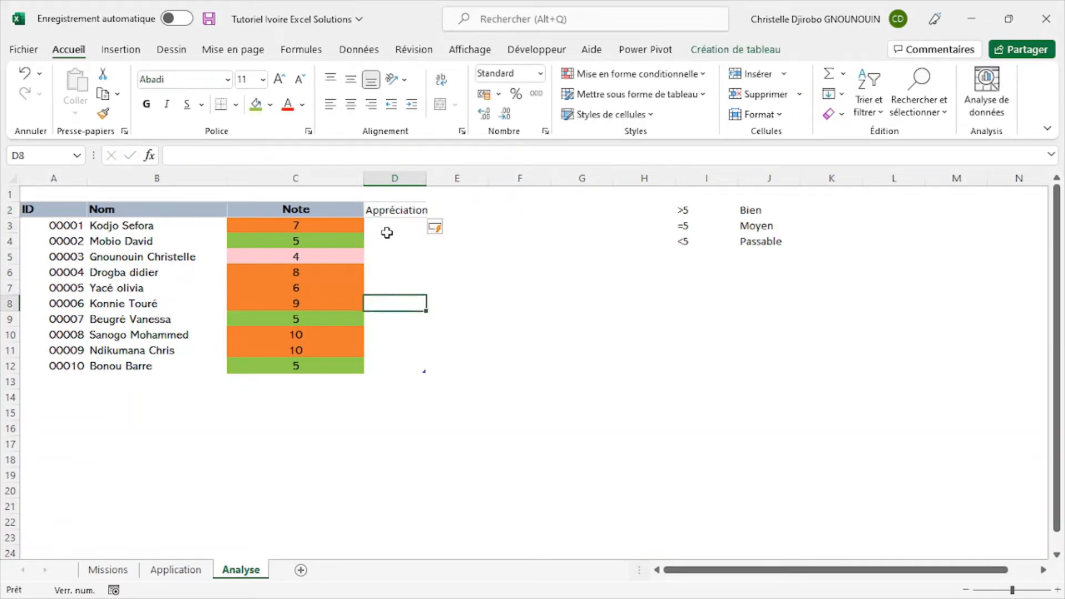
click(347, 209)
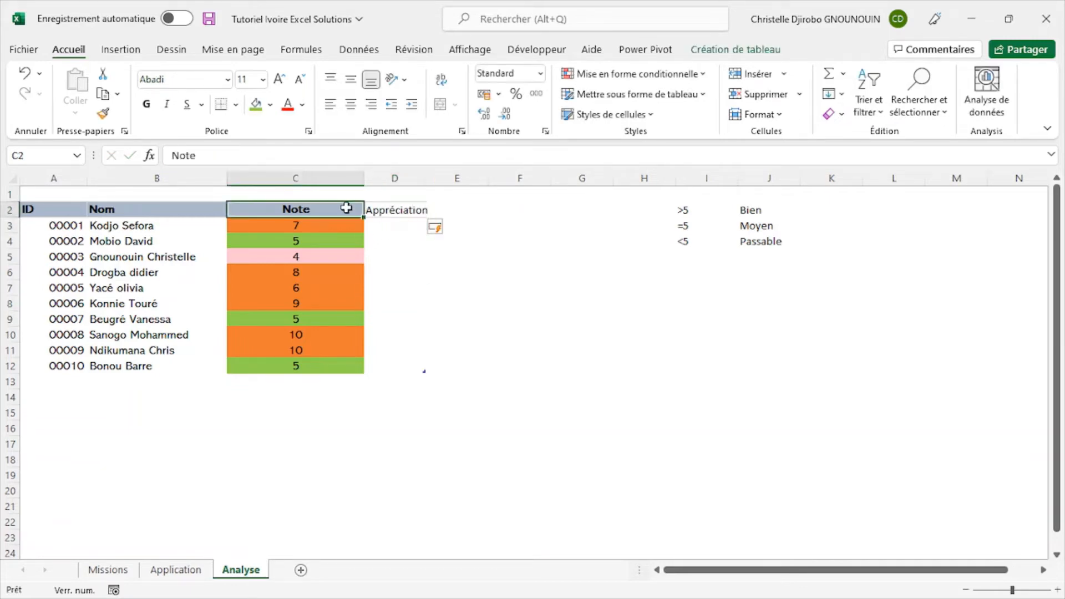
click(103, 113)
click(395, 212)
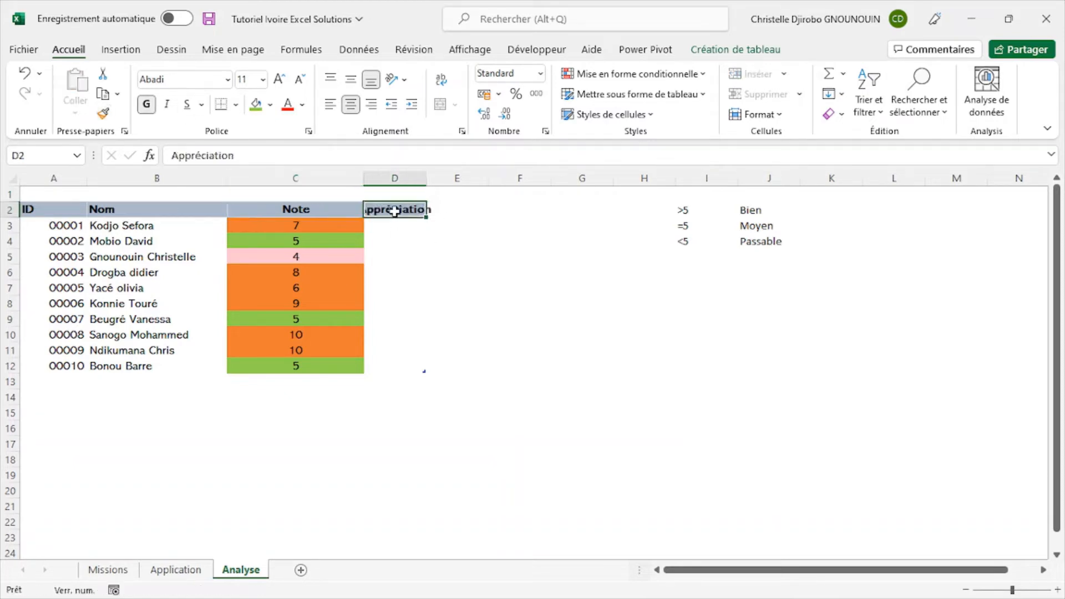
drag(428, 177, 476, 178)
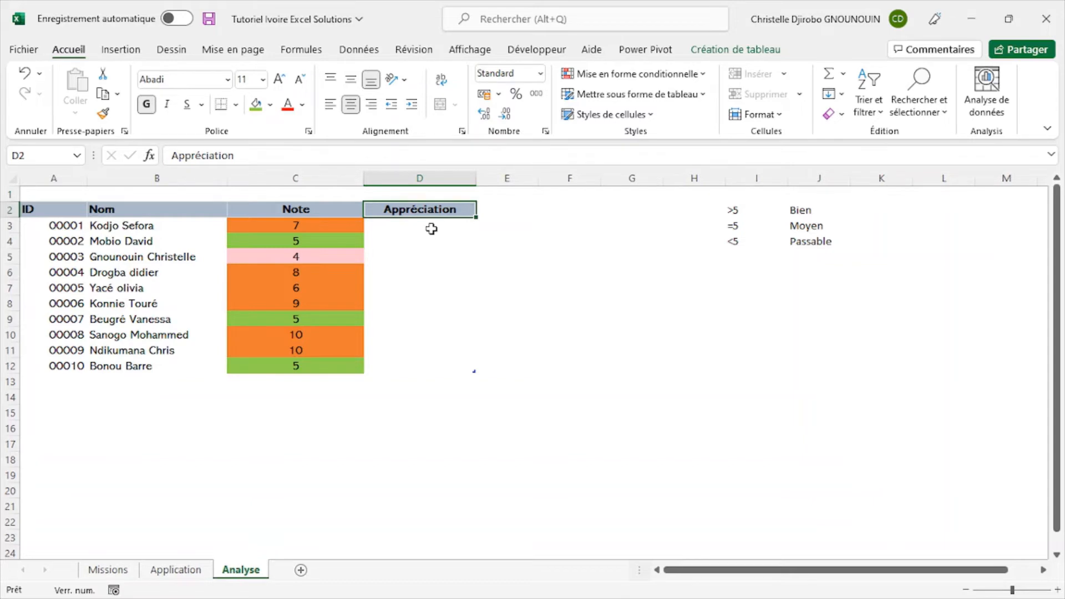
- Review the criteria and appreciations in I2:J4 and compare them with the rules on the Missions sheet
click(411, 227)
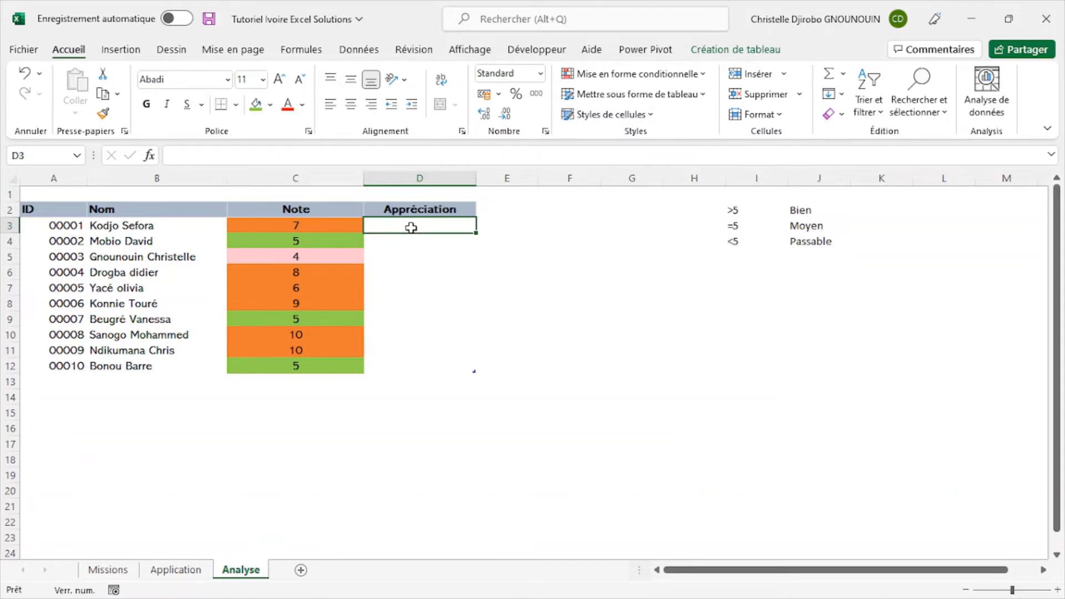
click(823, 236)
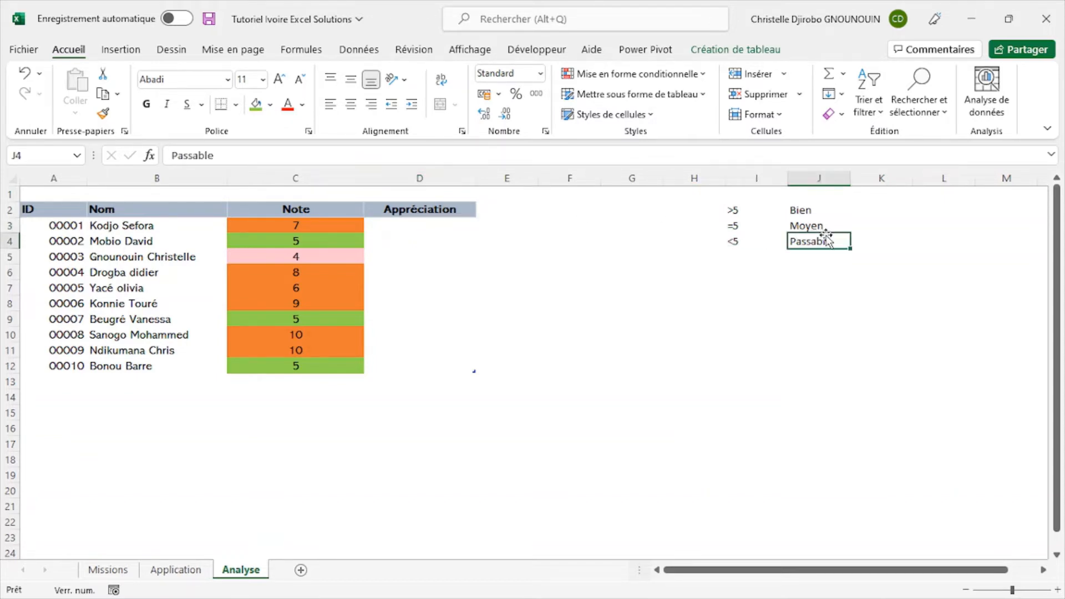
click(737, 210)
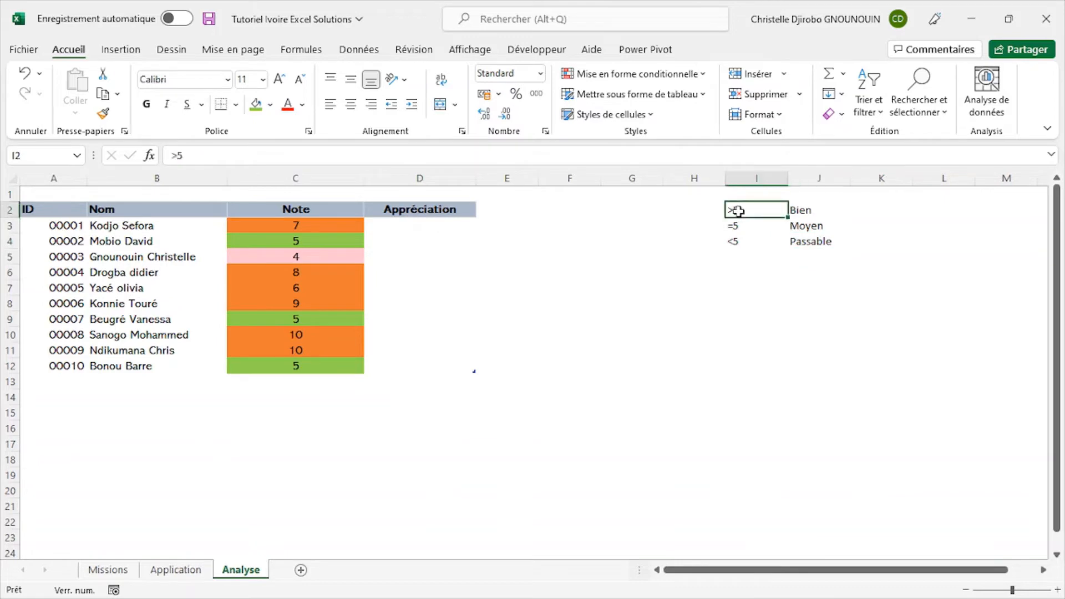
click(746, 241)
click(752, 212)
click(758, 196)
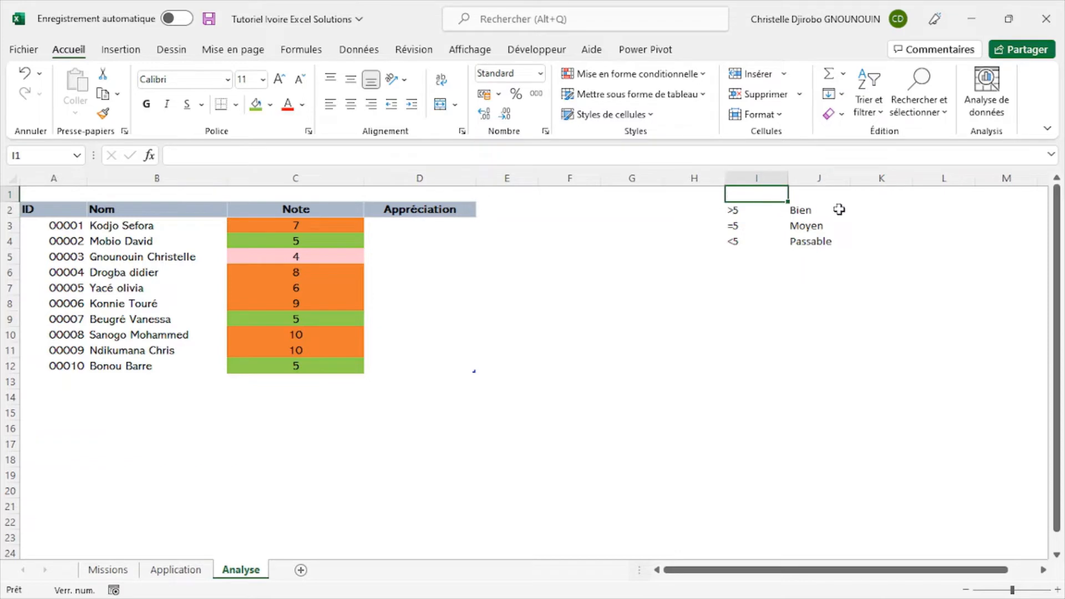
click(809, 205)
click(758, 209)
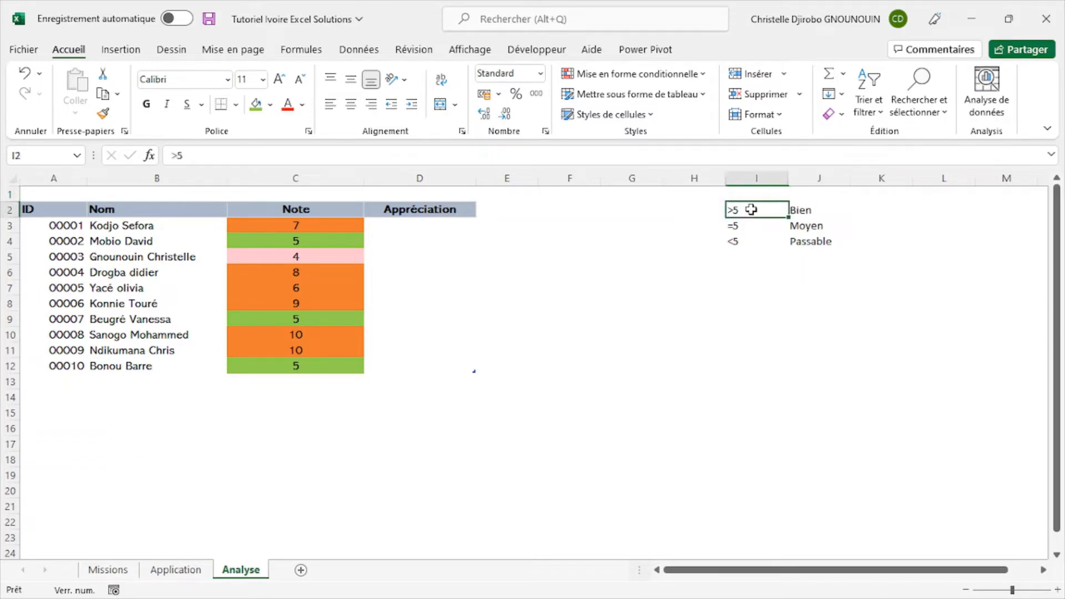
click(753, 197)
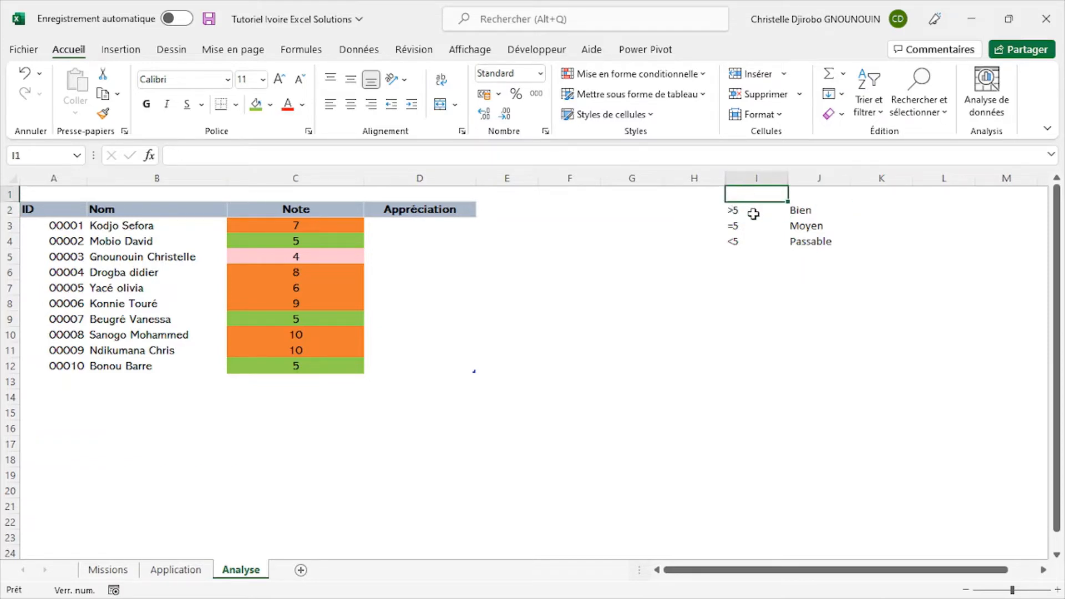
click(756, 211)
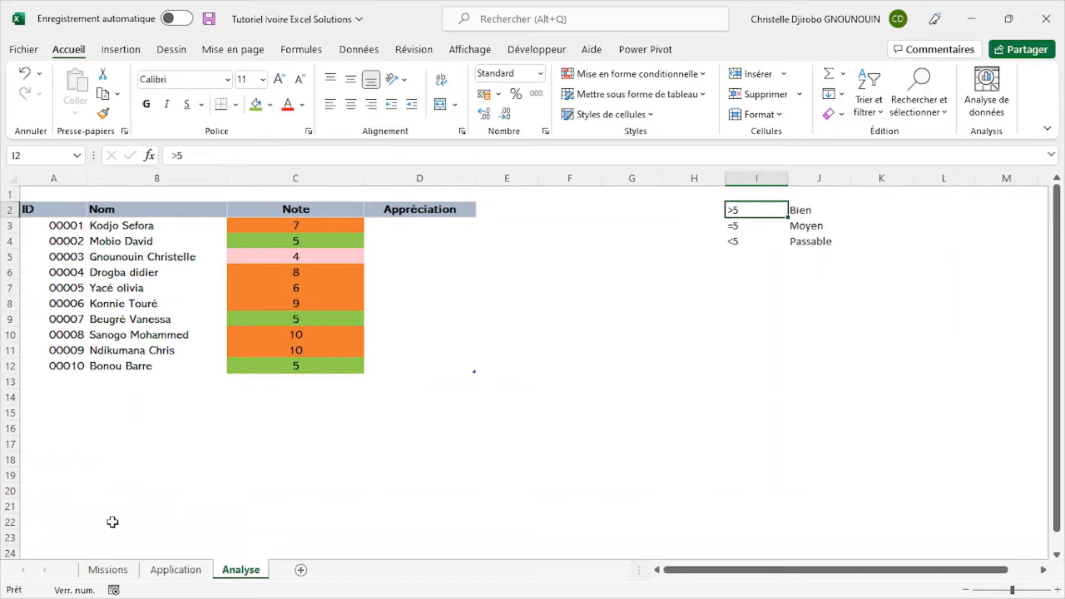
click(108, 570)
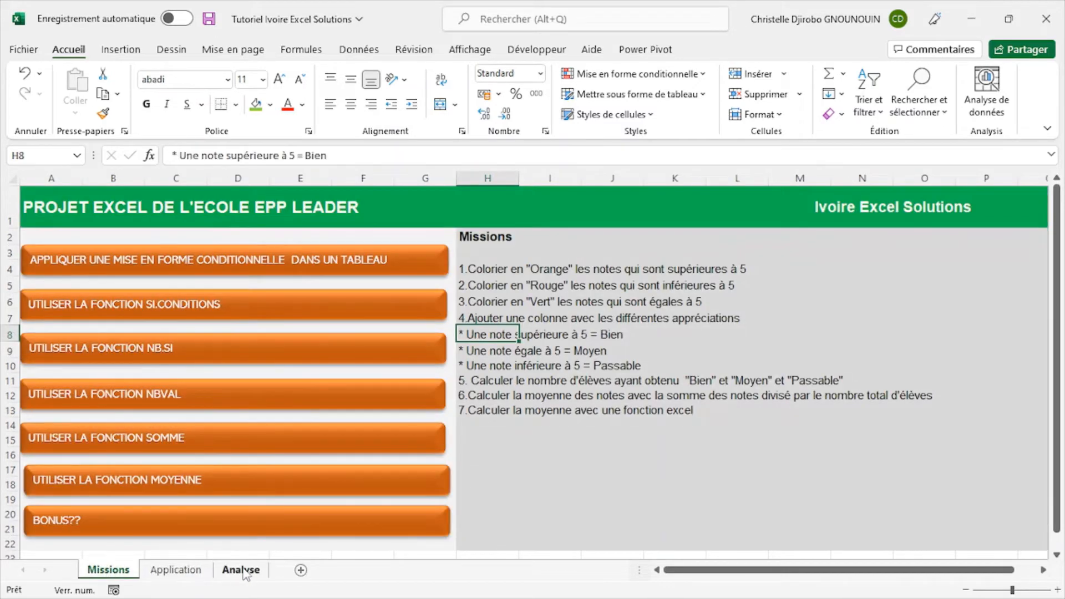
click(241, 571)
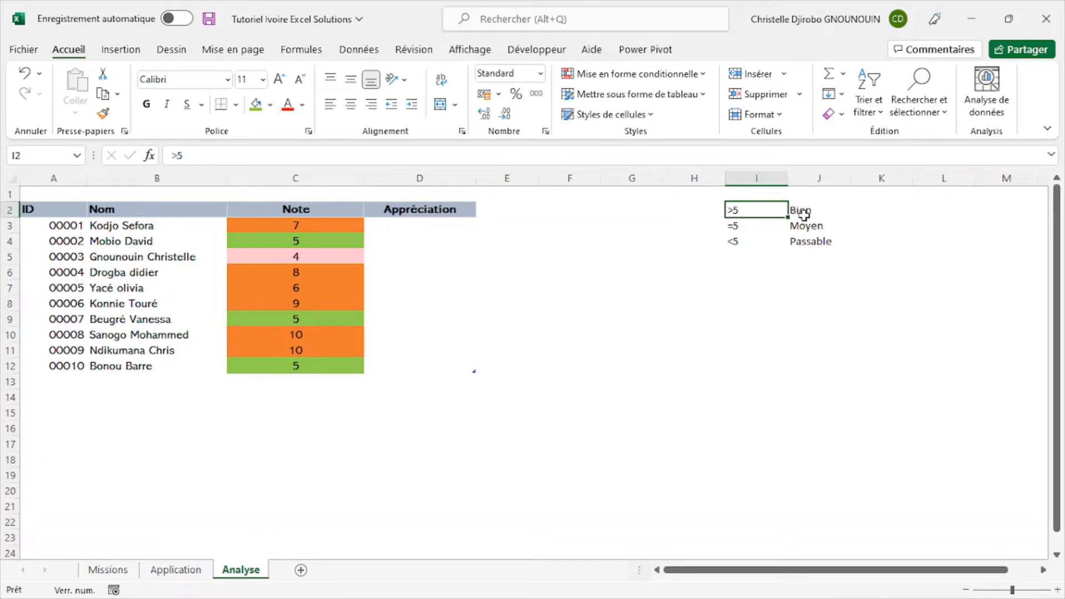
click(443, 223)
text(=si)
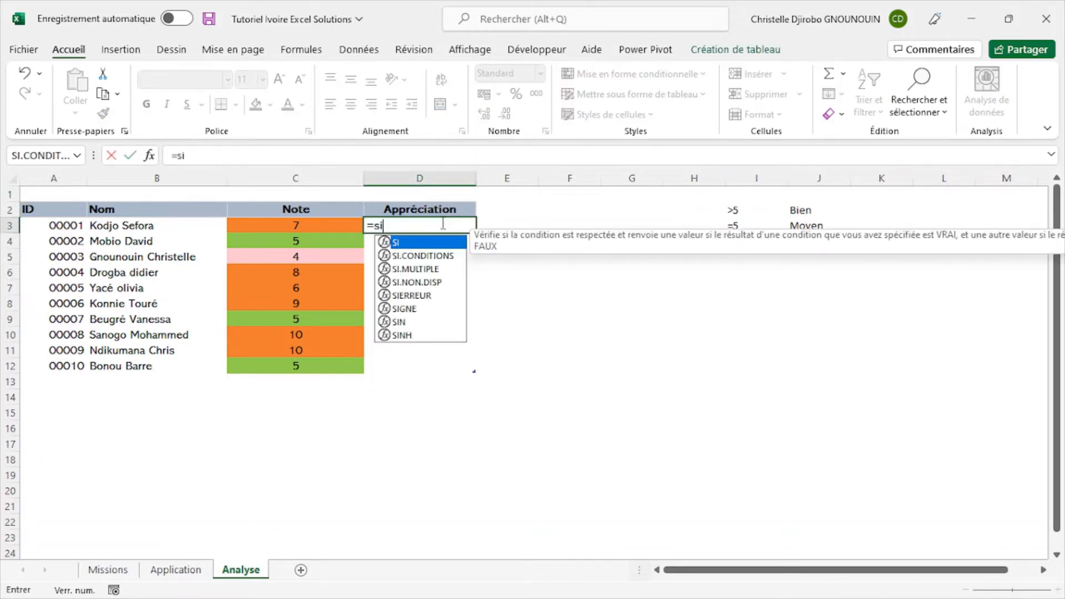
key(Return)
click(441, 223)
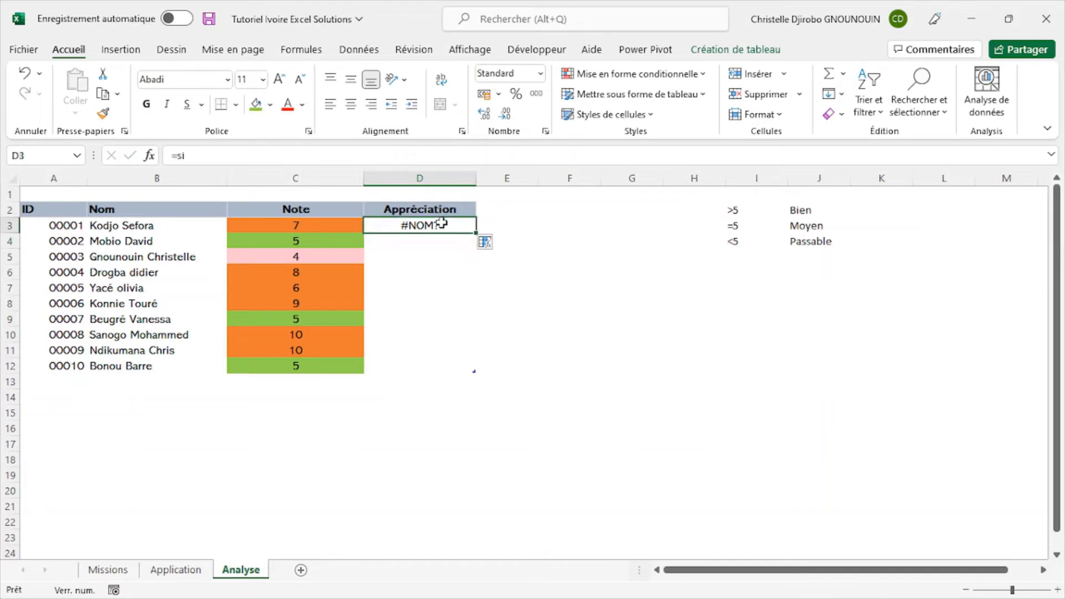
key(Delete)
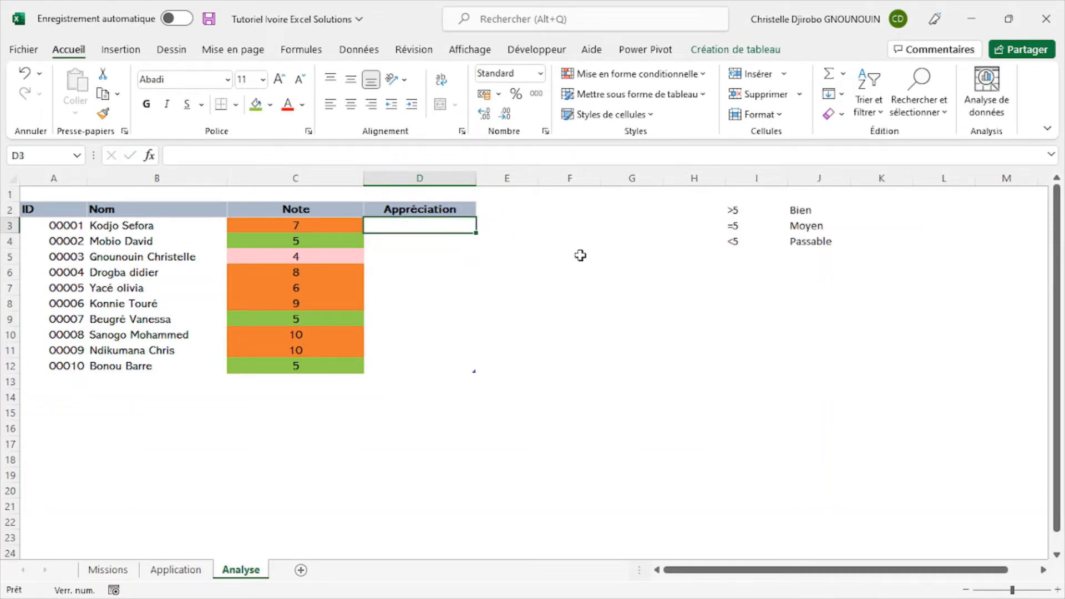
- Check the Missions sheet for the rules linking notes to the appreciations and return to the Analyse sheet
click(581, 256)
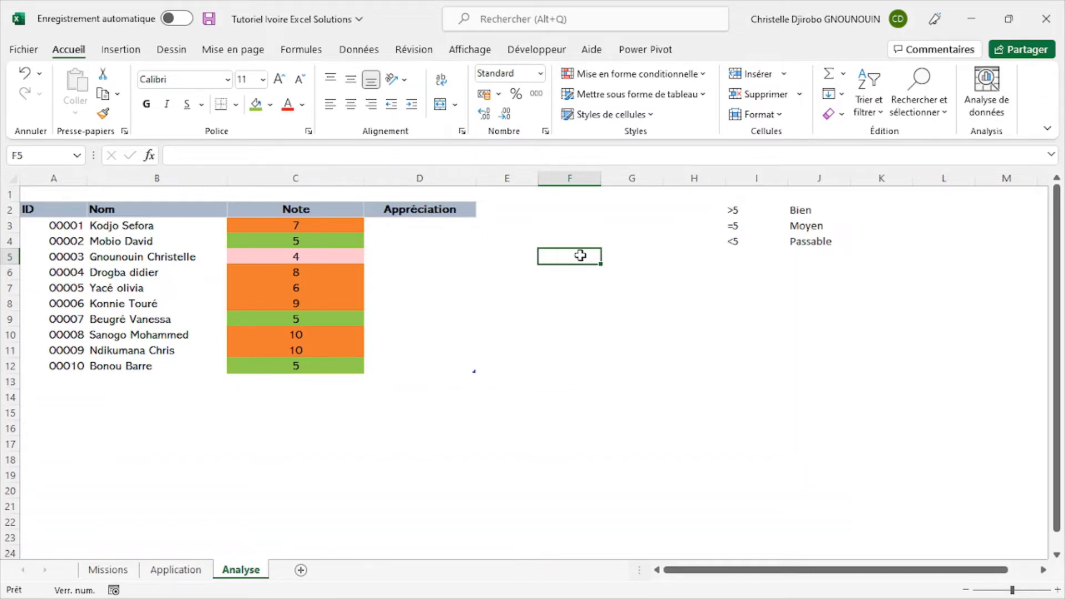
click(103, 569)
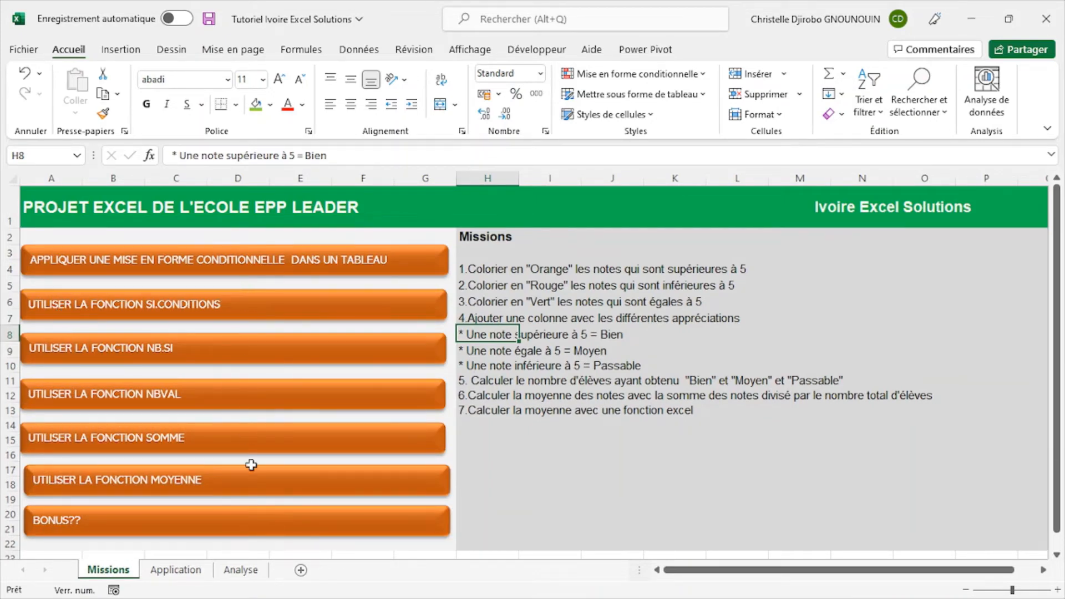
click(241, 570)
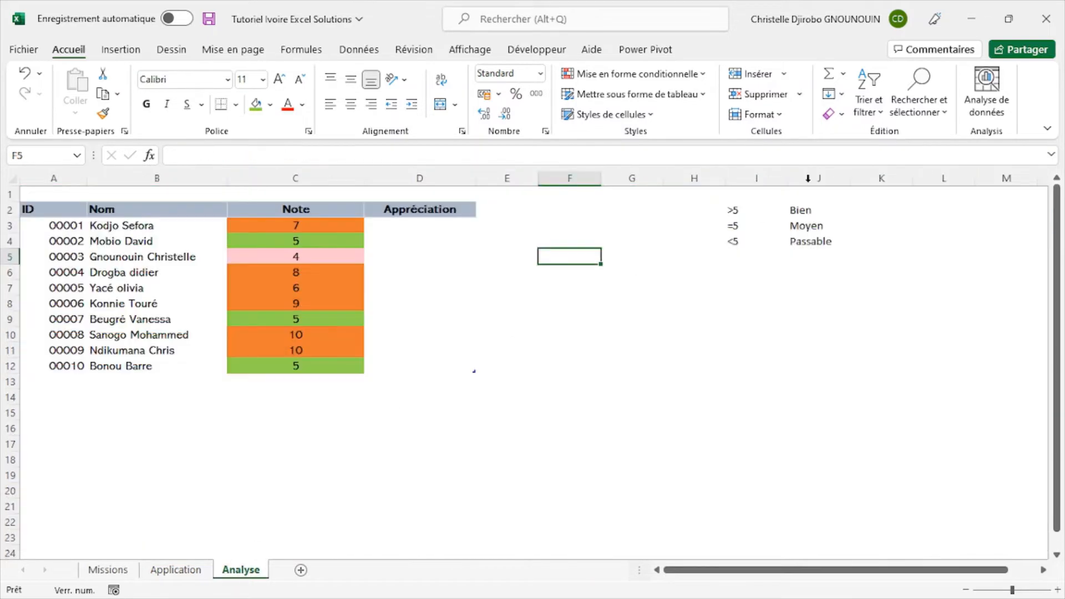
click(629, 243)
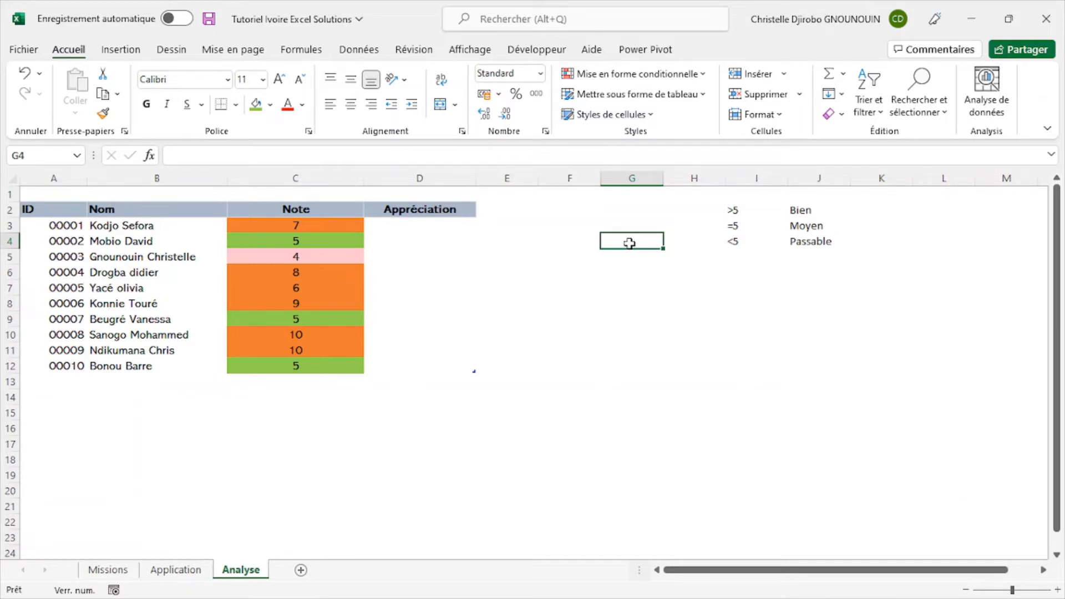
click(427, 222)
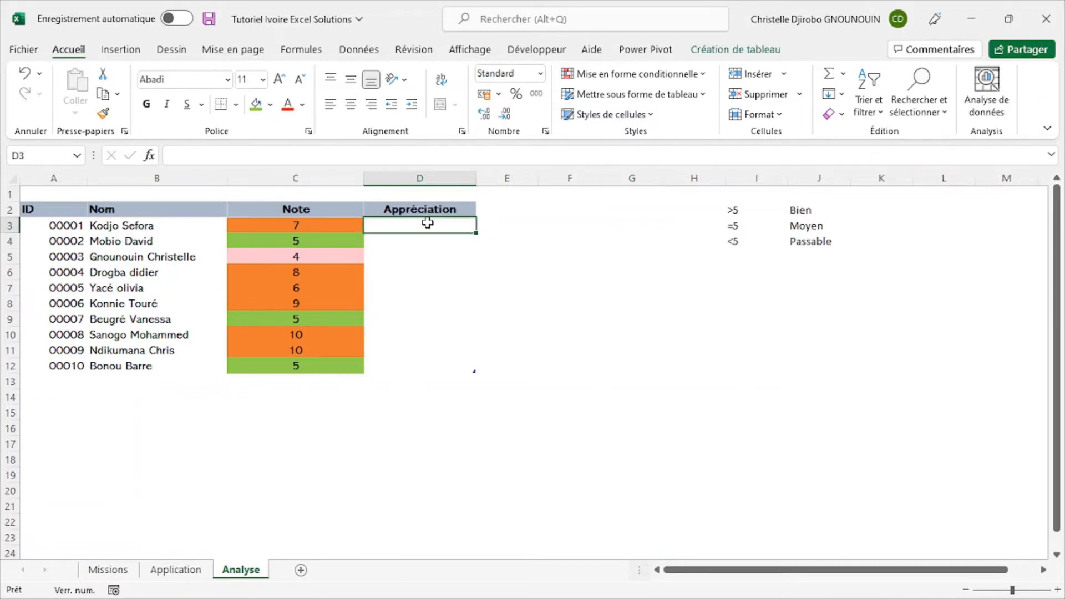
text(=)
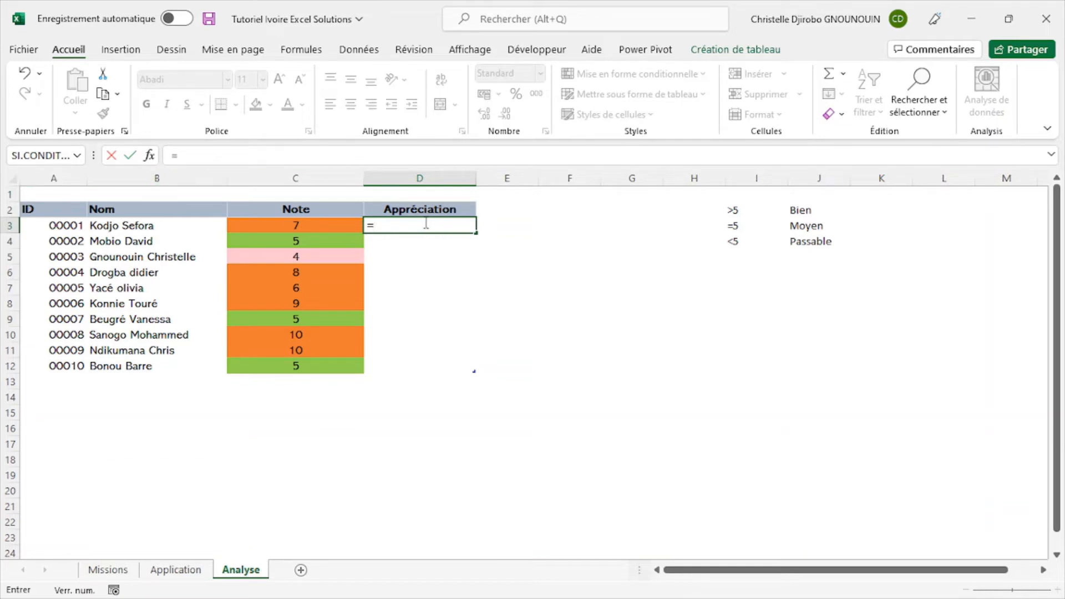
text(si)
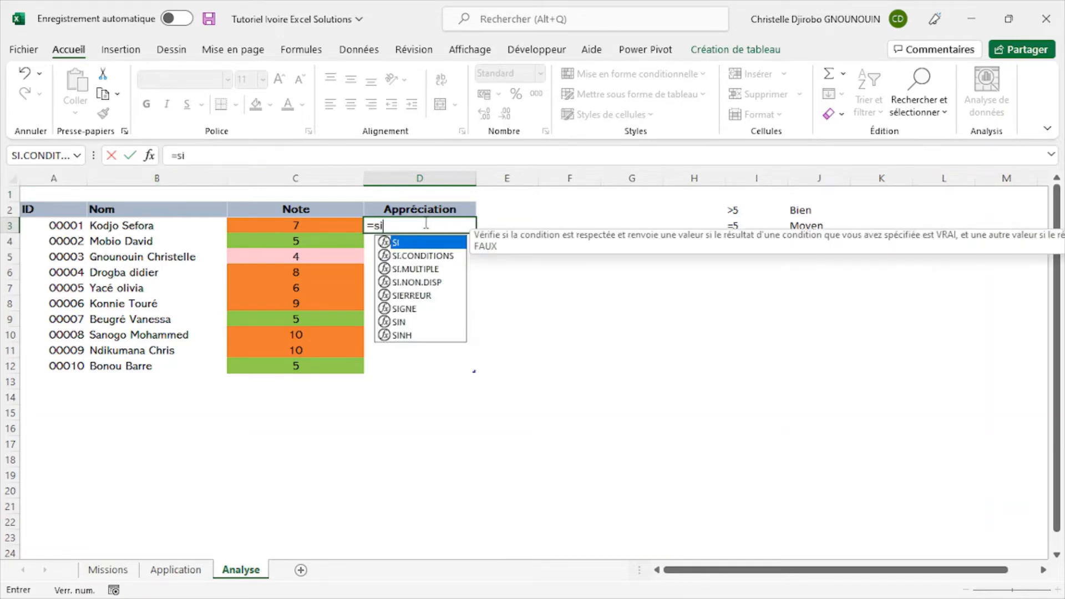
double_click(411, 257)
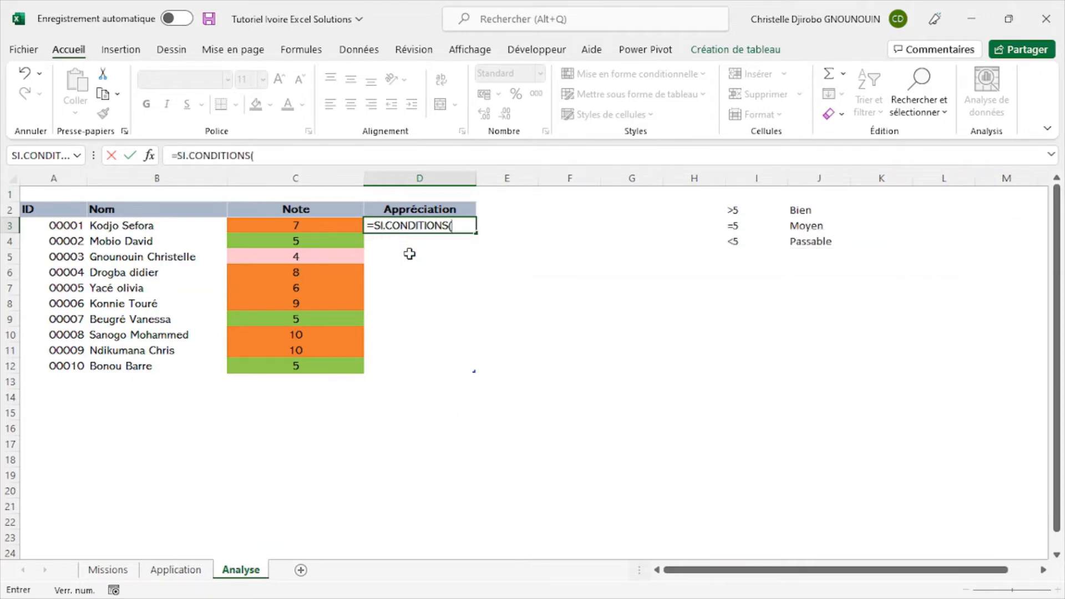
double_click(463, 226)
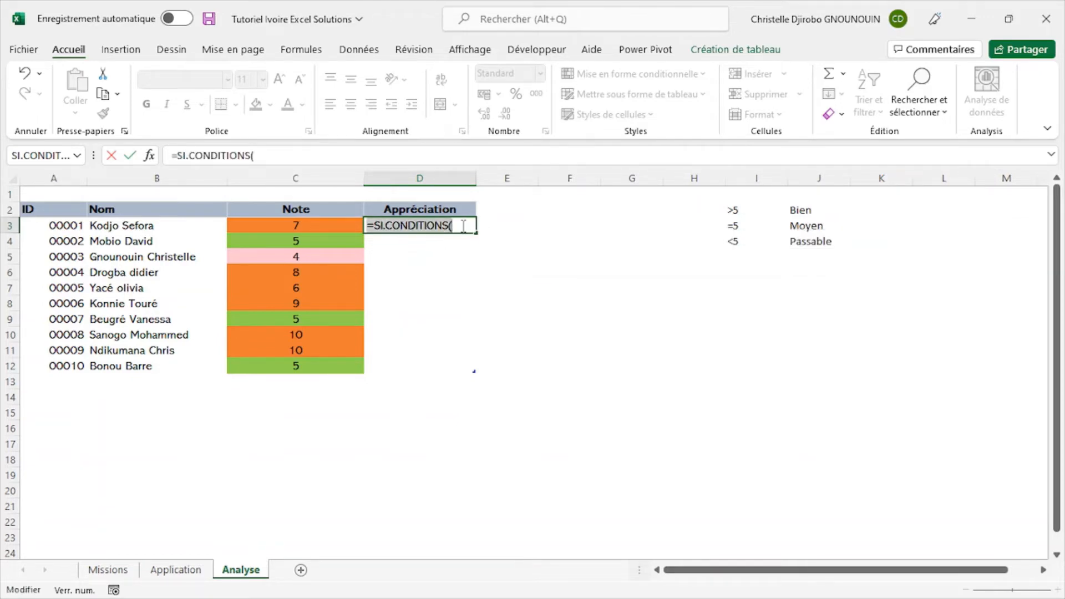
key(Escape)
click(546, 255)
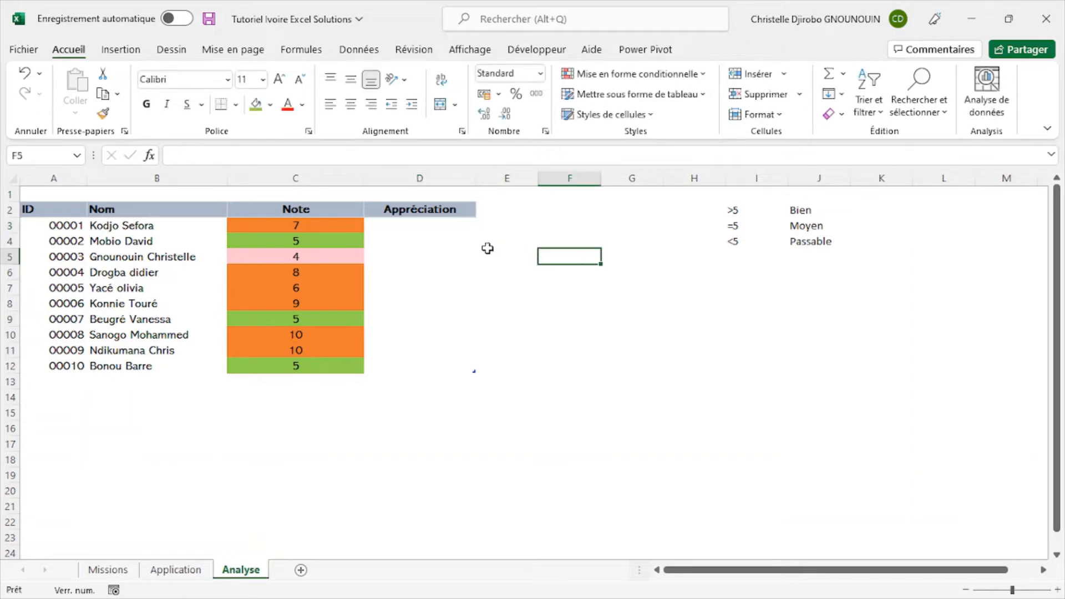
- Insert the logical function SI.CONDITIONS in D3 under Appréciation, with its arguments dialog open for entering the tests
click(428, 226)
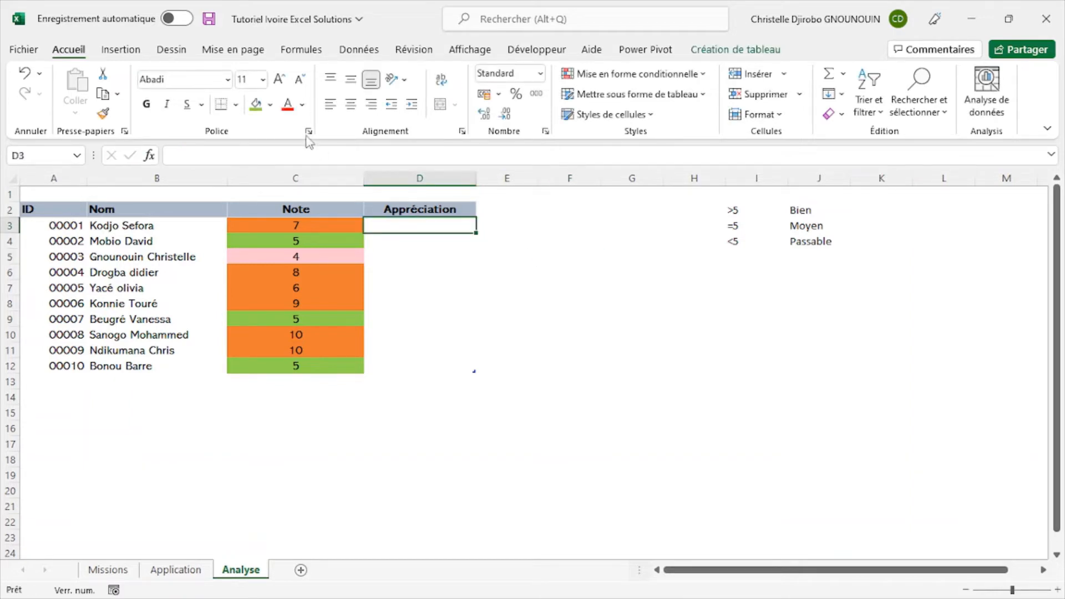
click(297, 50)
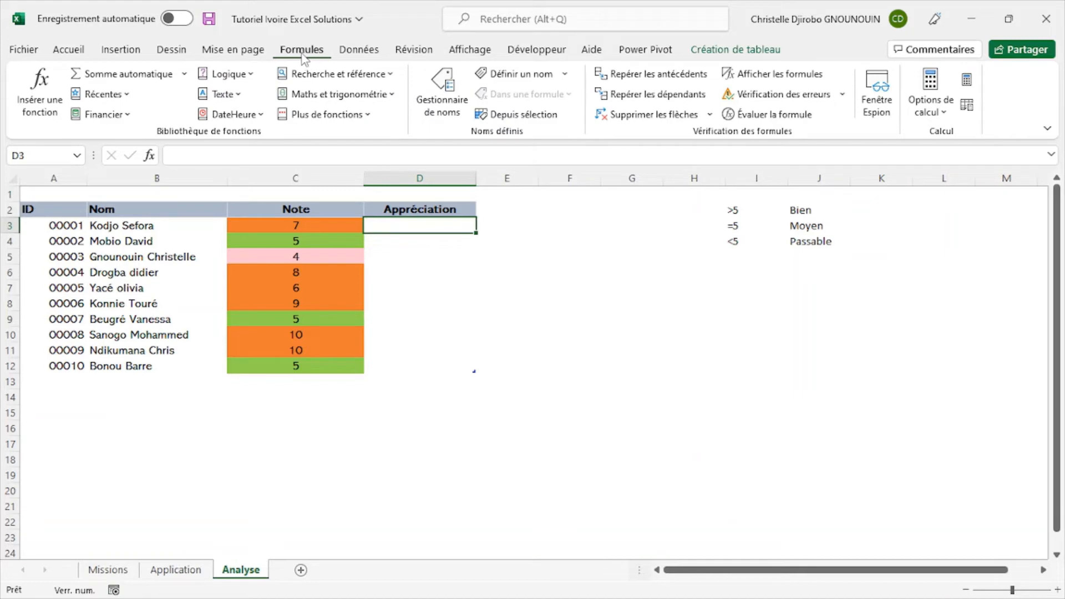
click(247, 76)
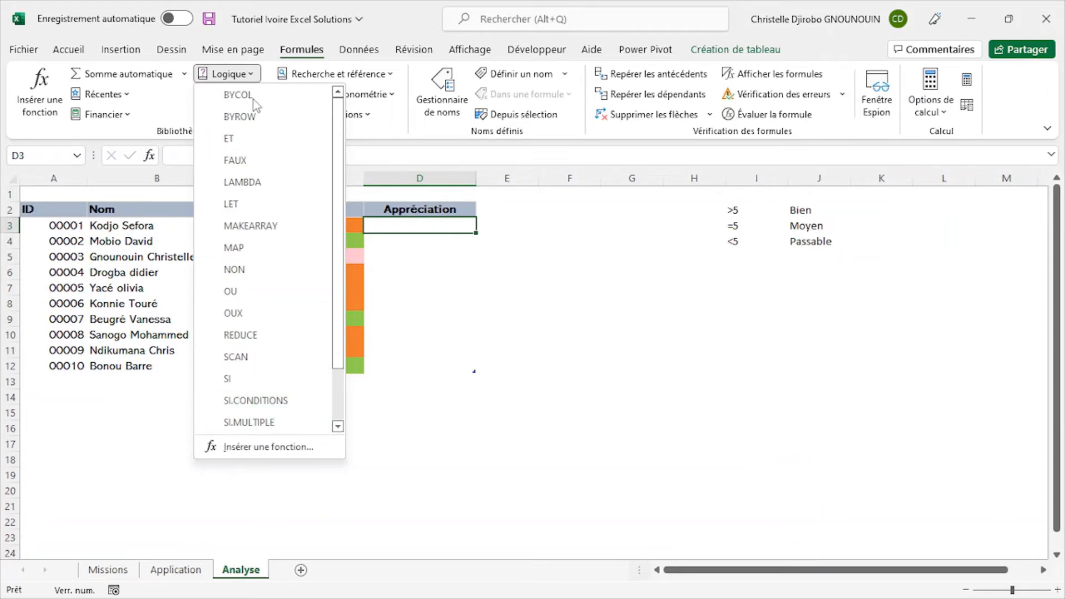
click(264, 401)
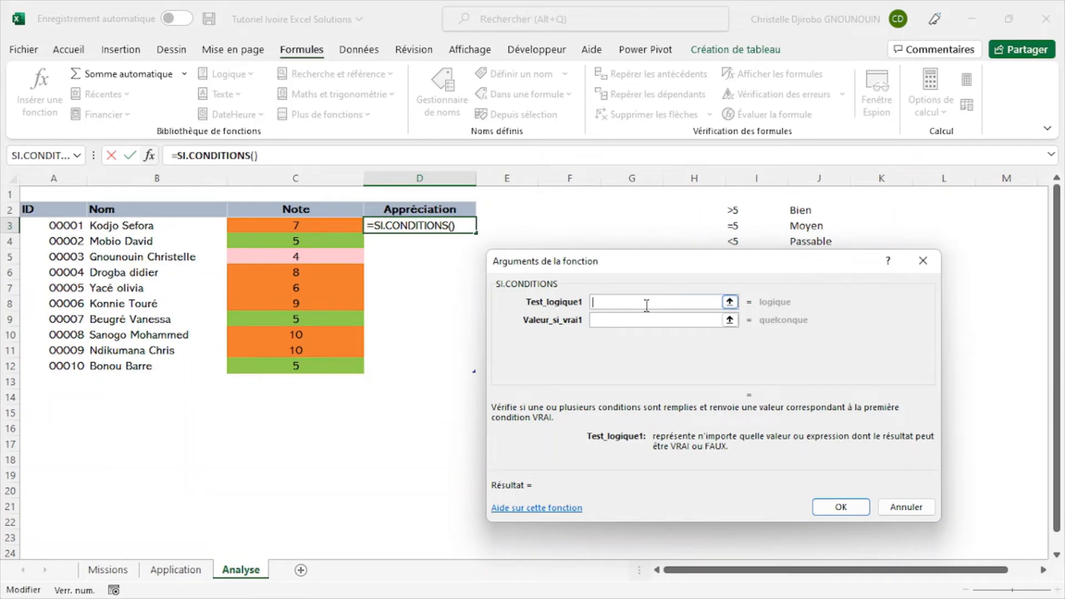
drag(631, 269, 668, 215)
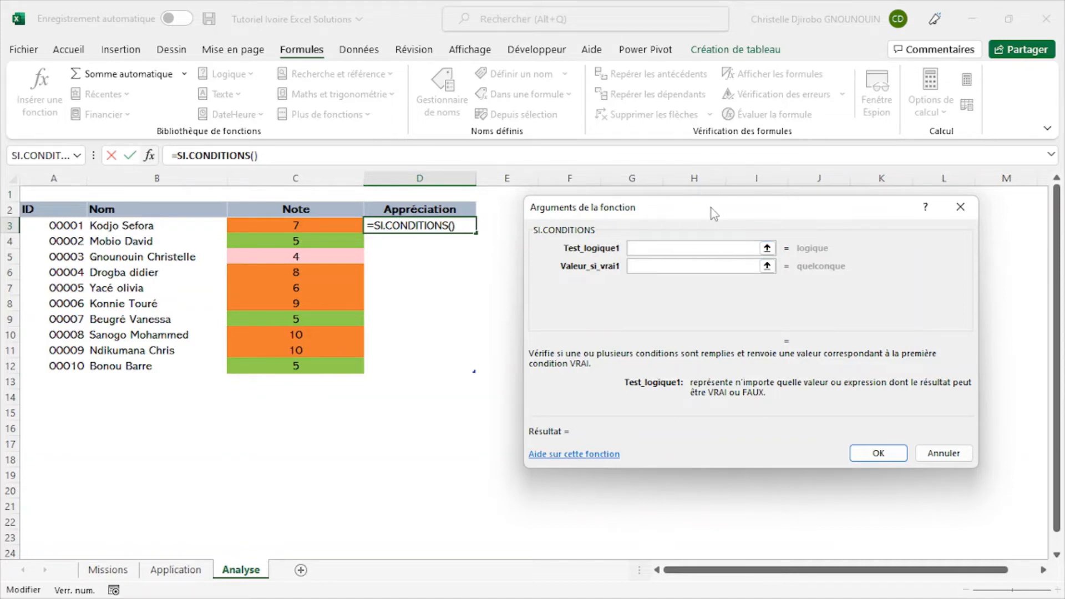
drag(711, 208, 685, 254)
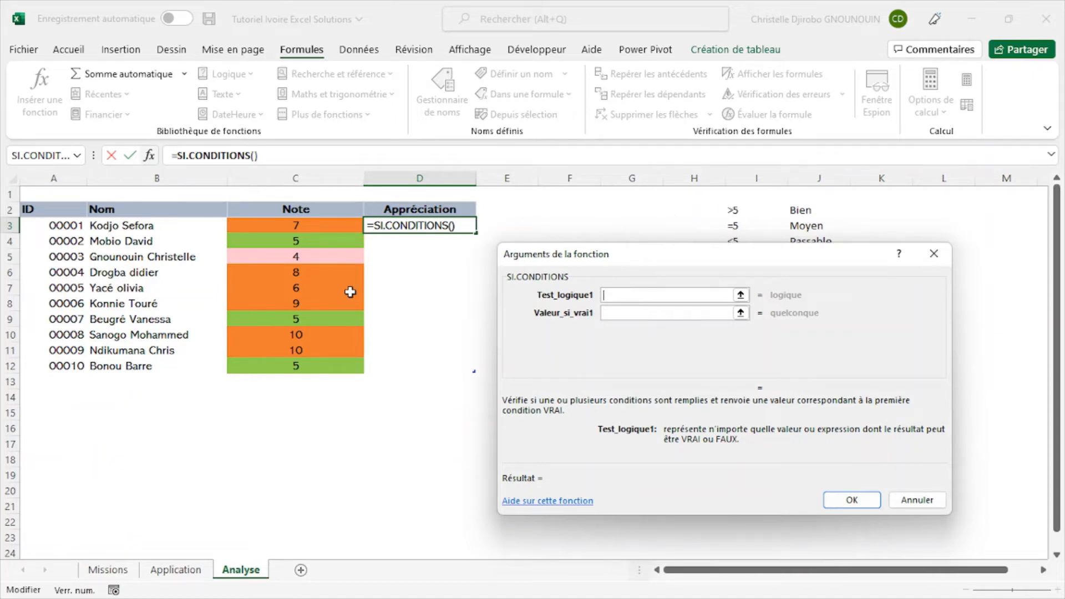
click(310, 225)
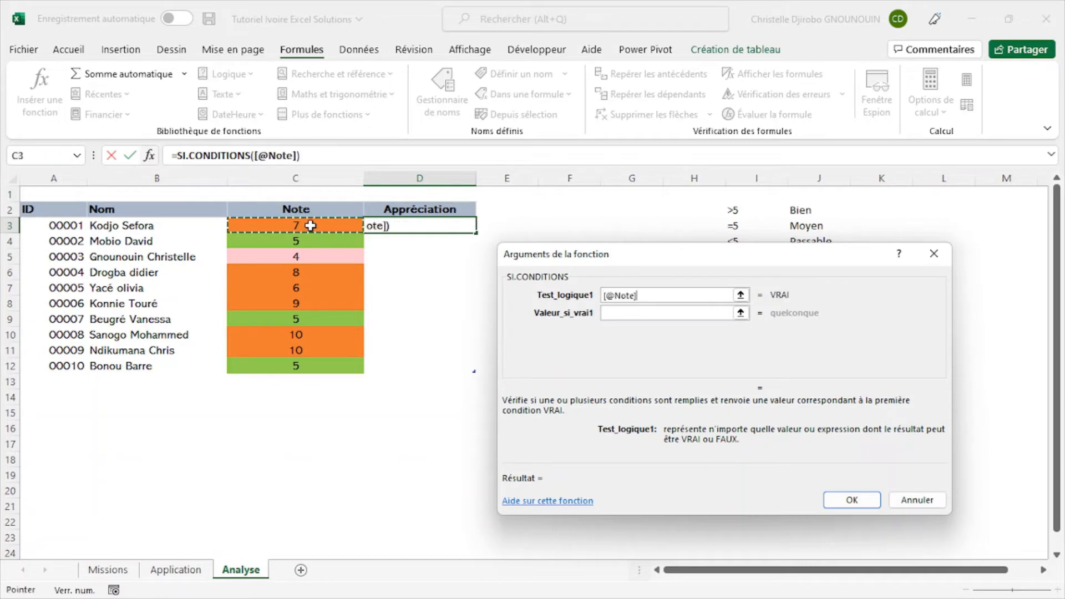
click(673, 295)
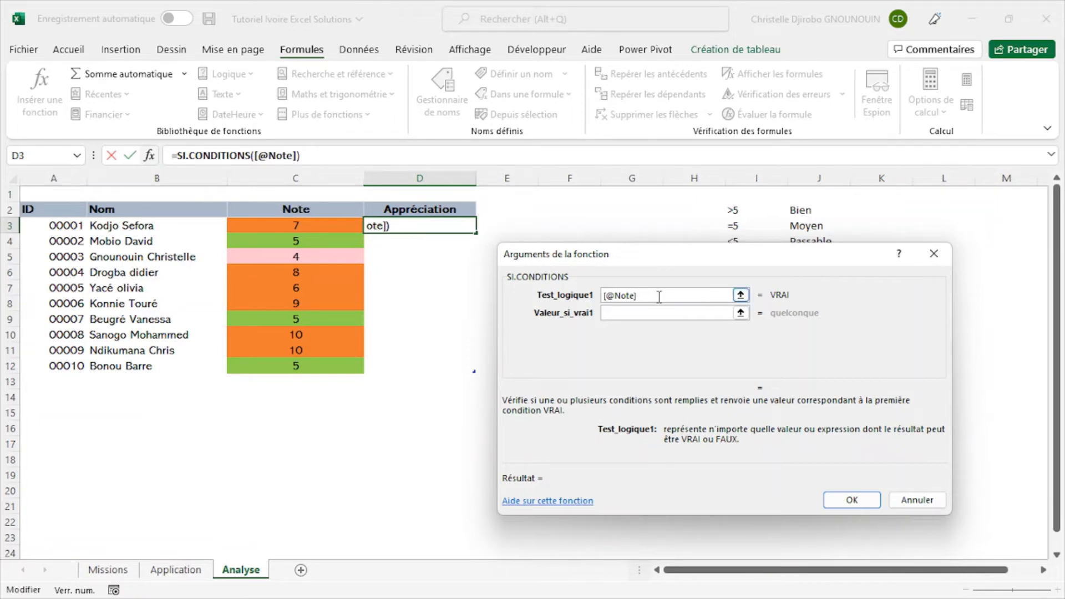
key(BackSpace)
key(BackSpace)
key(BackSpace)
key(BackSpace)
key(BackSpace)
key(BackSpace)
key(BackSpace)
click(588, 222)
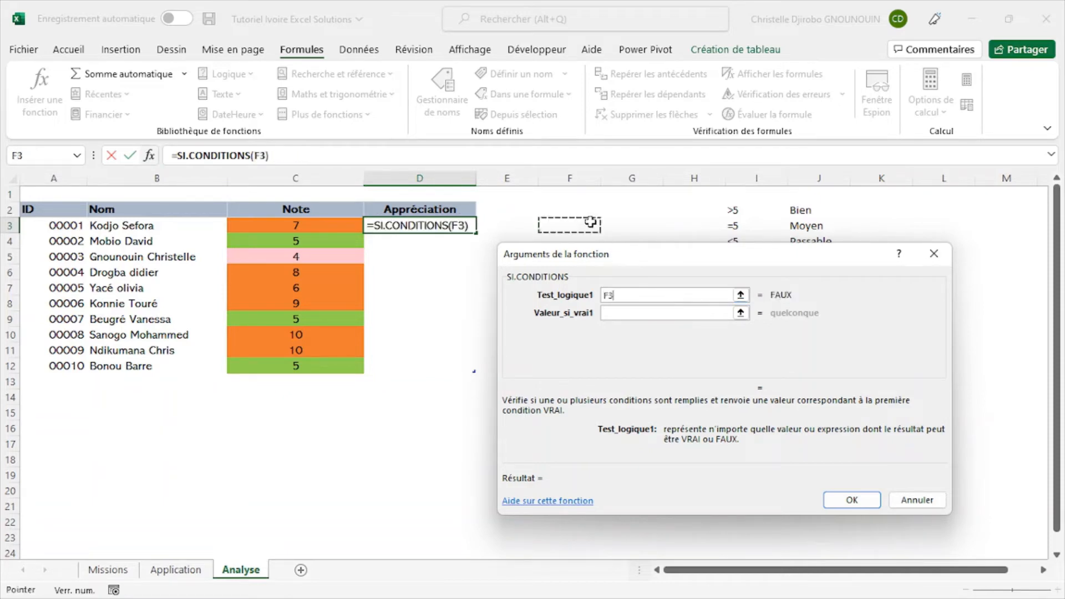
click(632, 297)
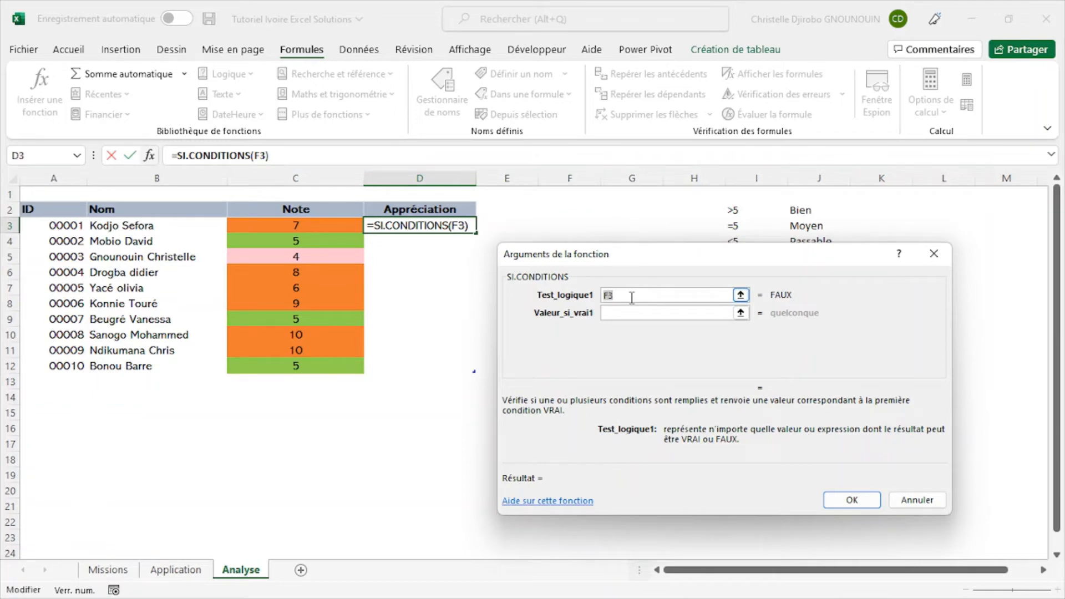
key(BackSpace)
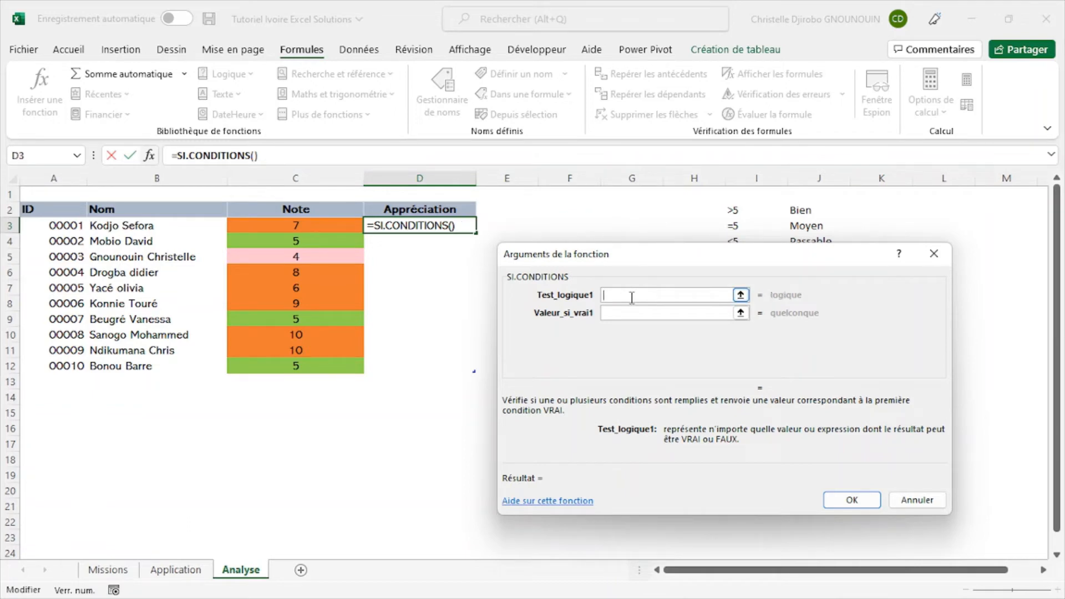
click(316, 223)
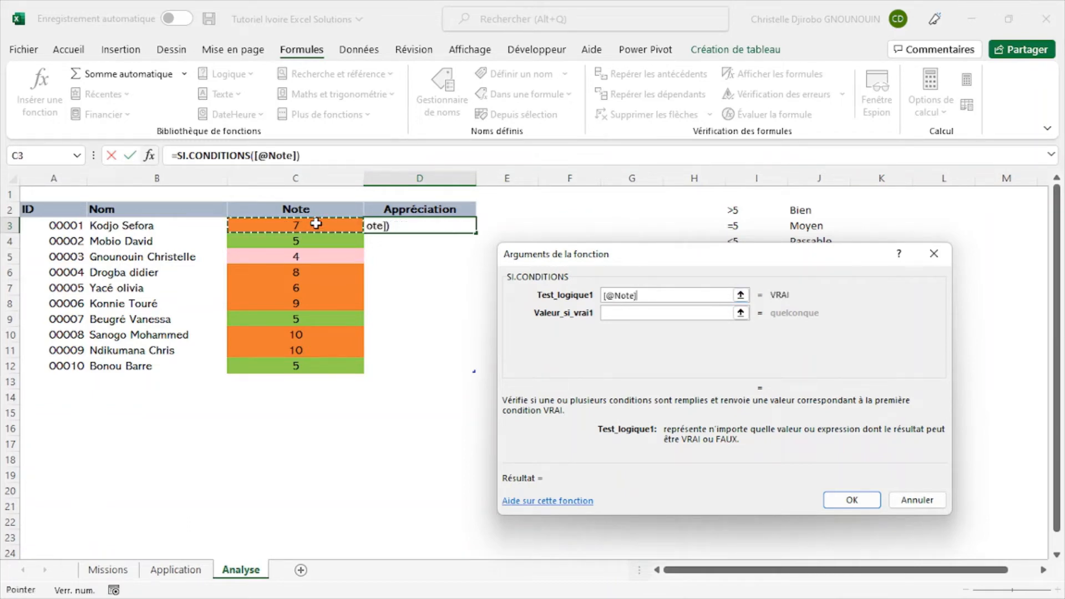
click(663, 294)
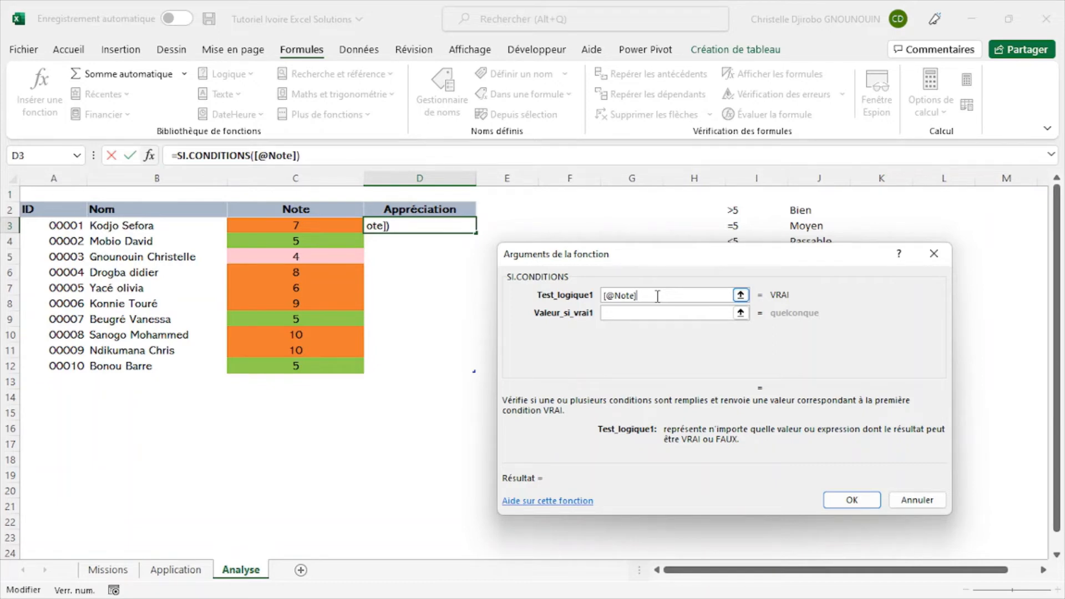
text(>5)
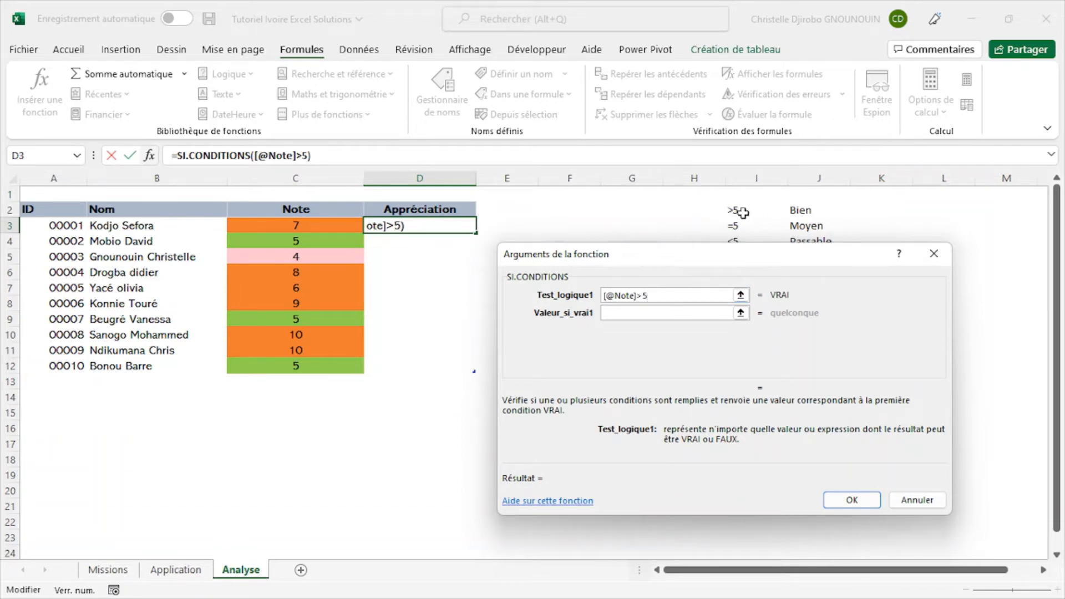
click(662, 312)
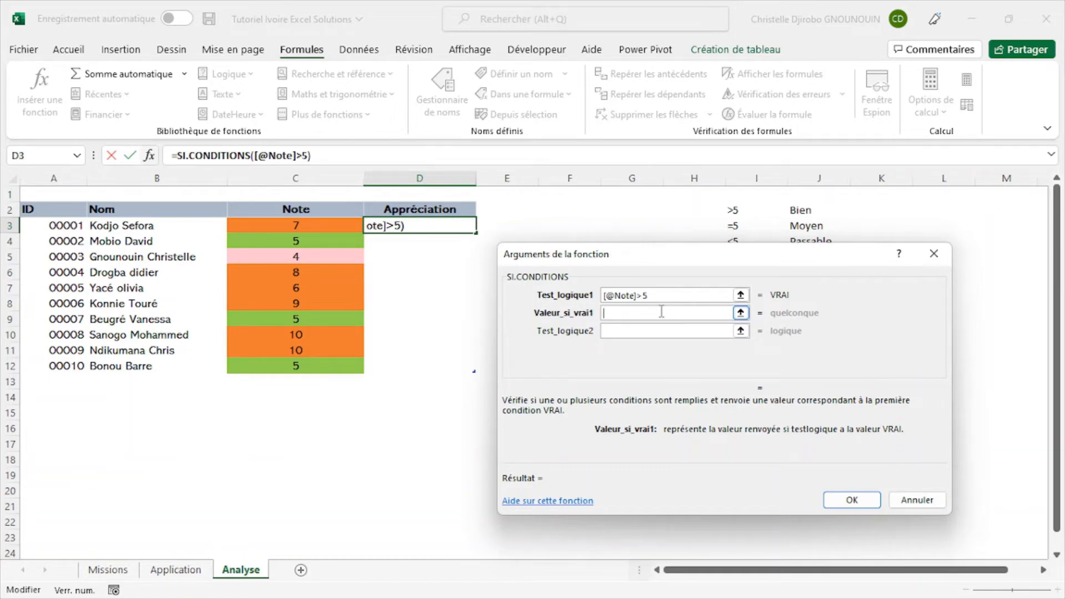
text(Bien)
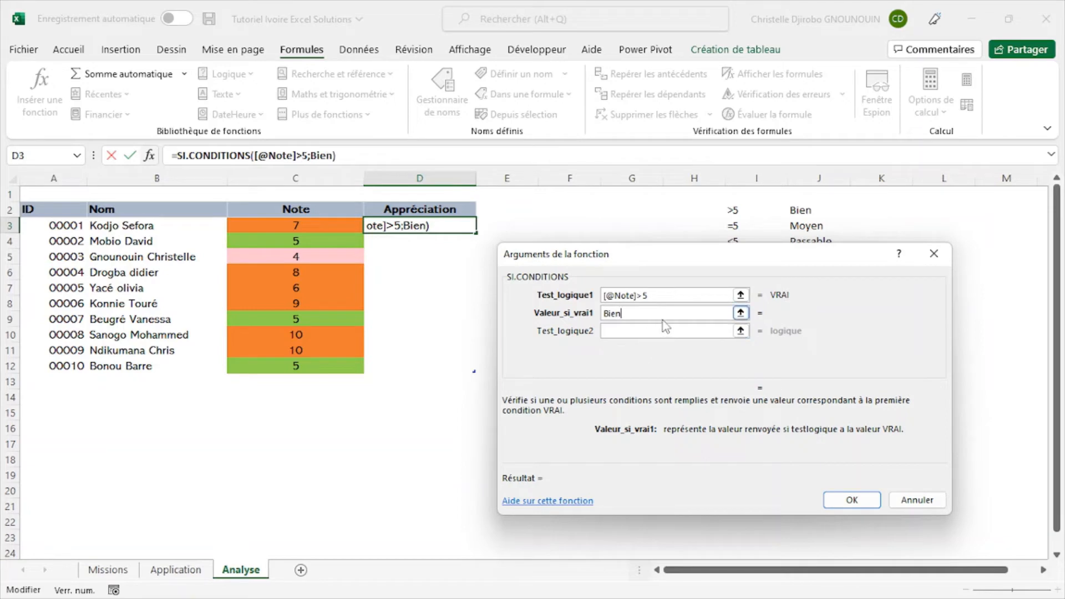
click(666, 296)
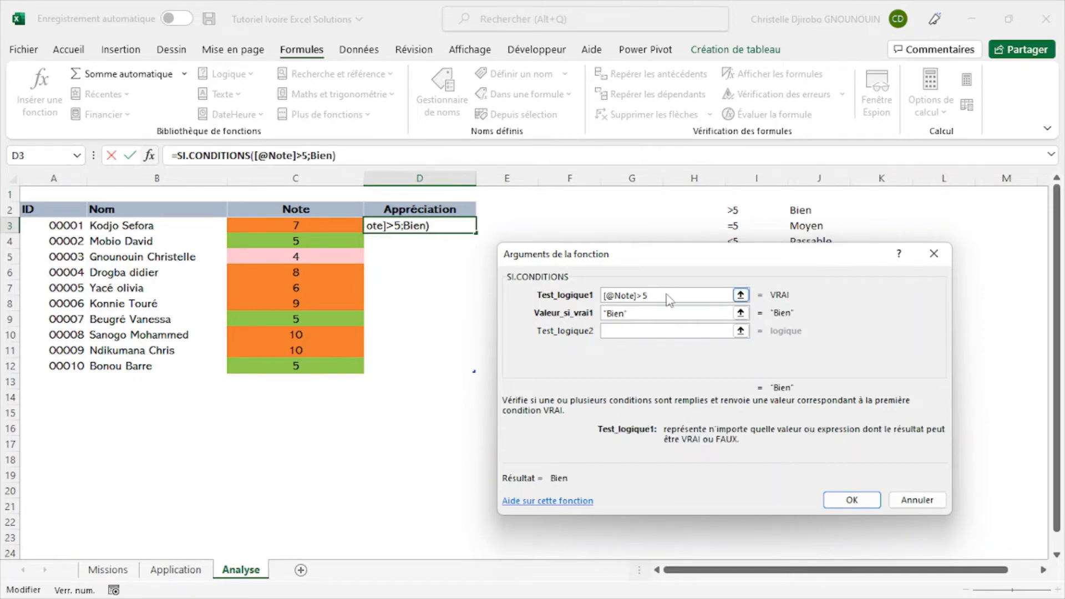
click(663, 314)
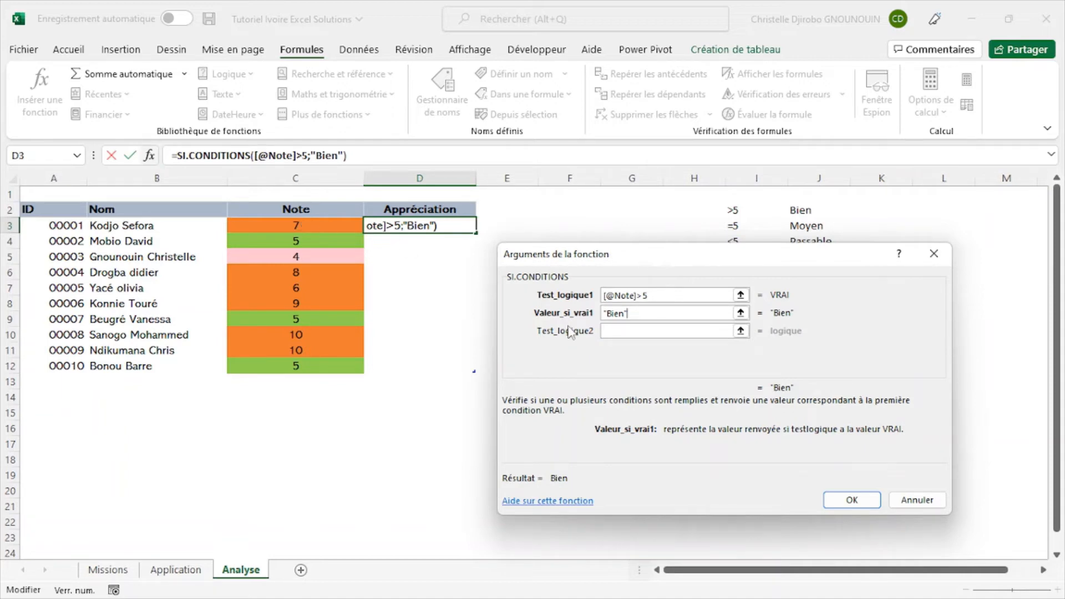
drag(708, 255, 533, 271)
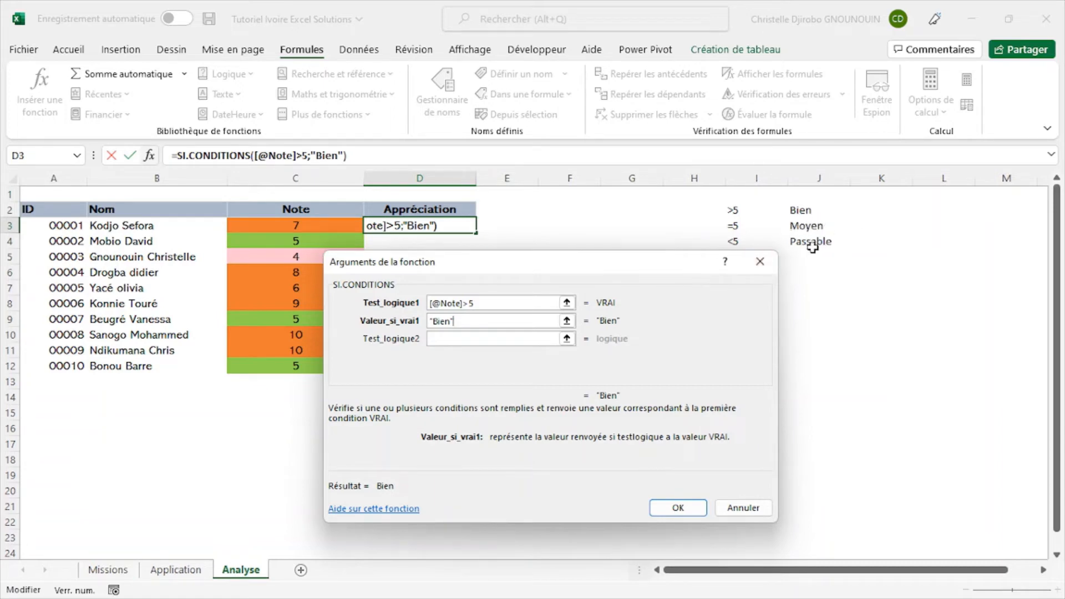
click(457, 340)
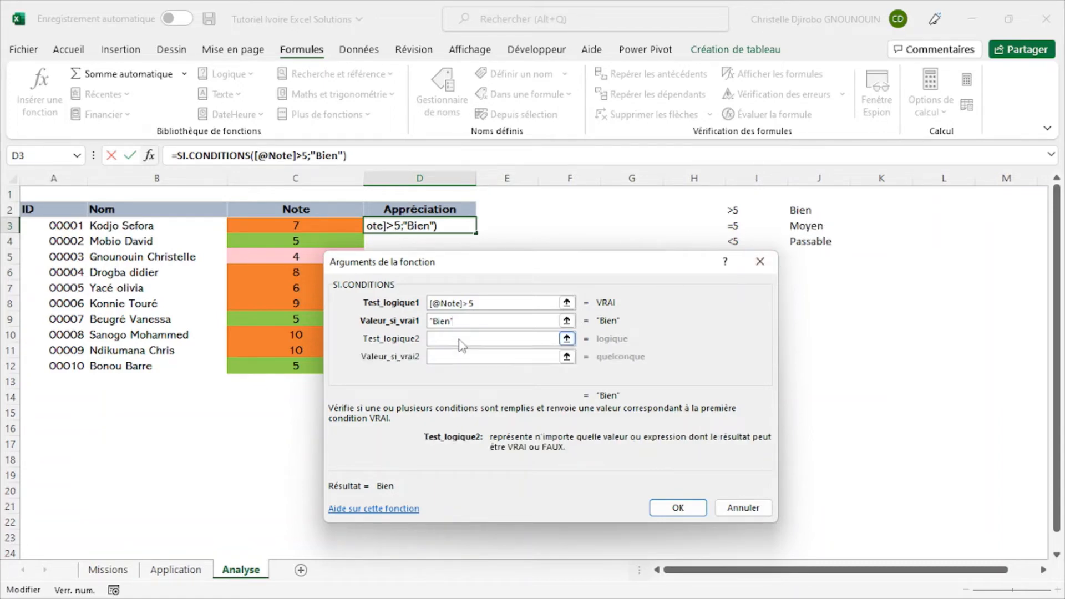
click(318, 227)
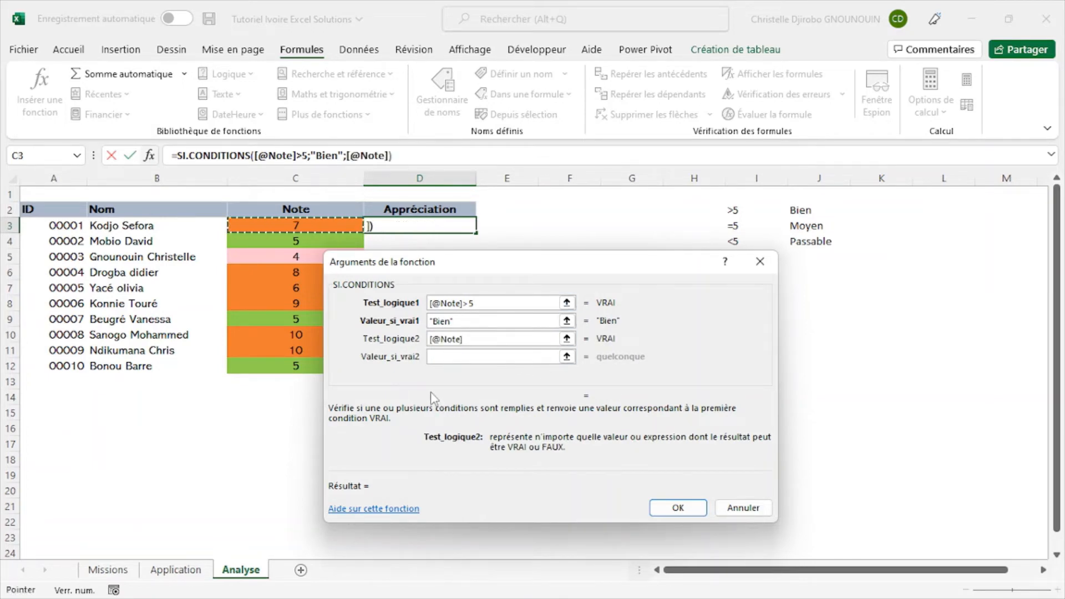
click(492, 356)
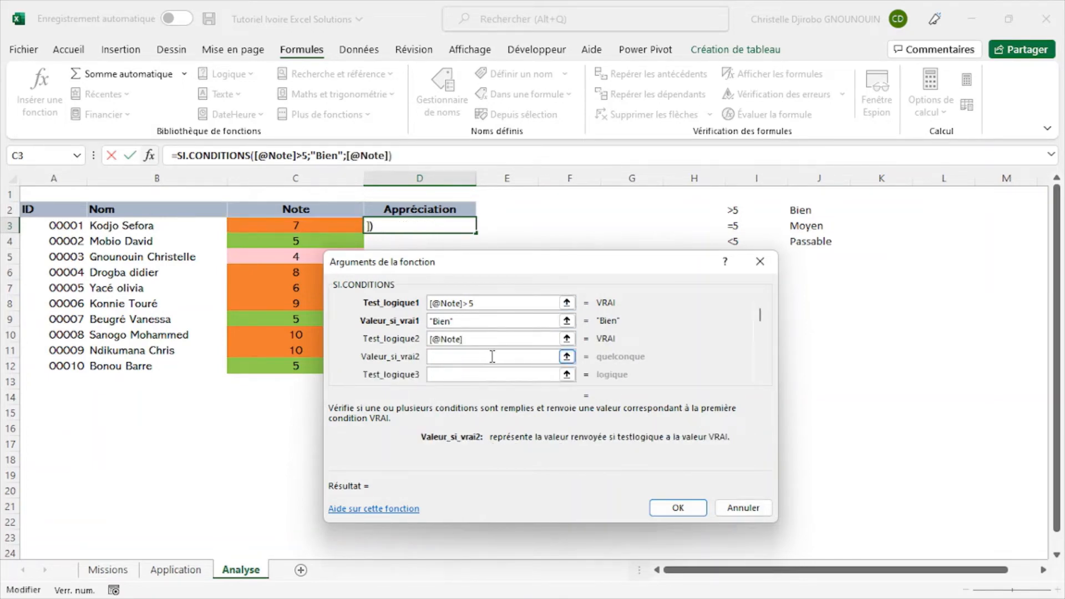
click(488, 340)
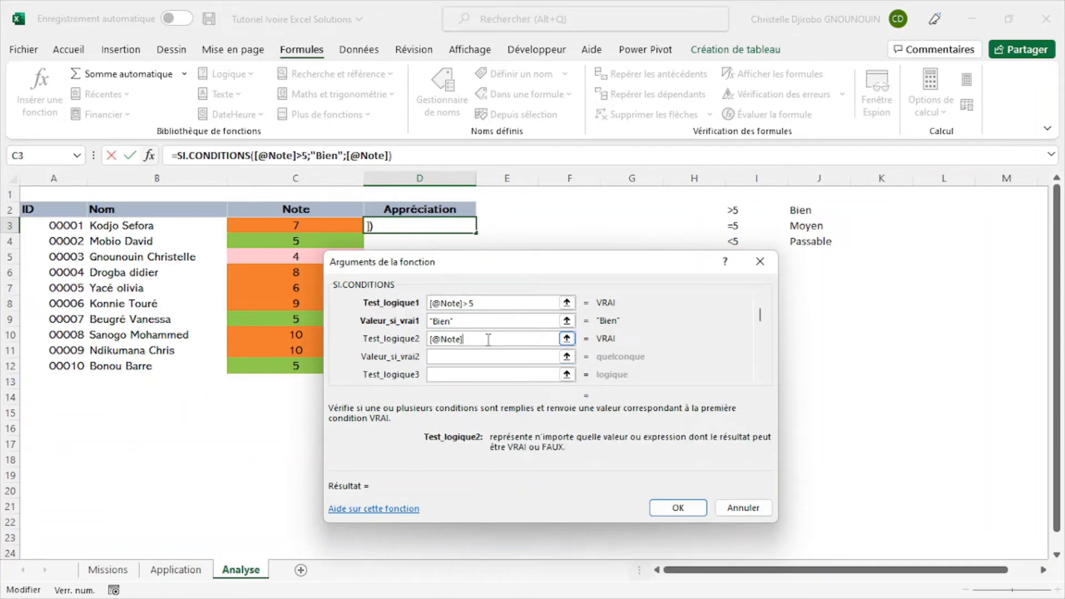
text(=8)
key(BackSpace)
text(5)
key(Tab)
text(Moyen)
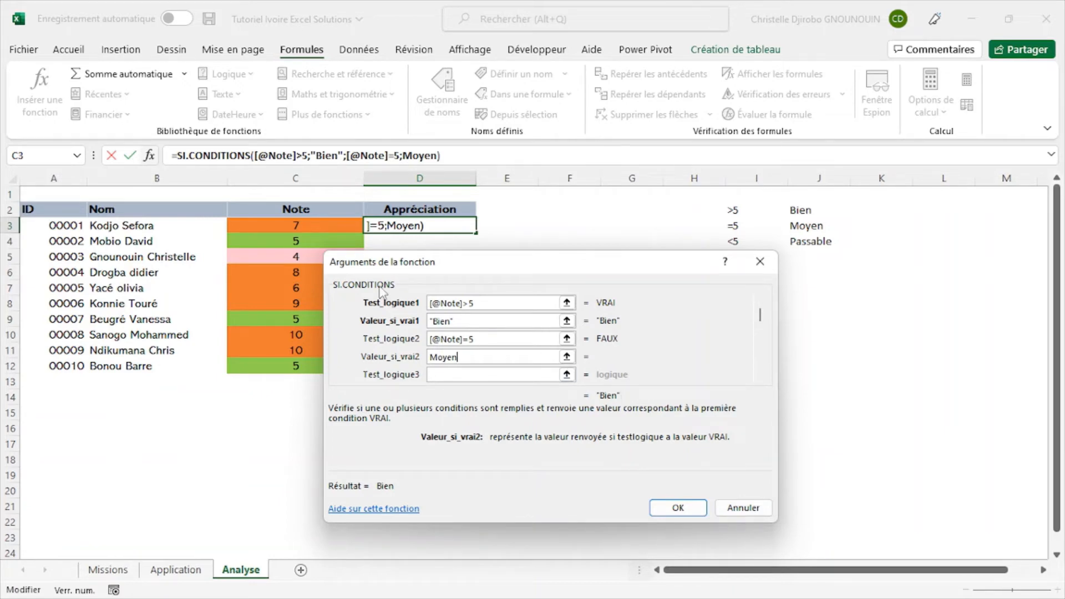
click(686, 510)
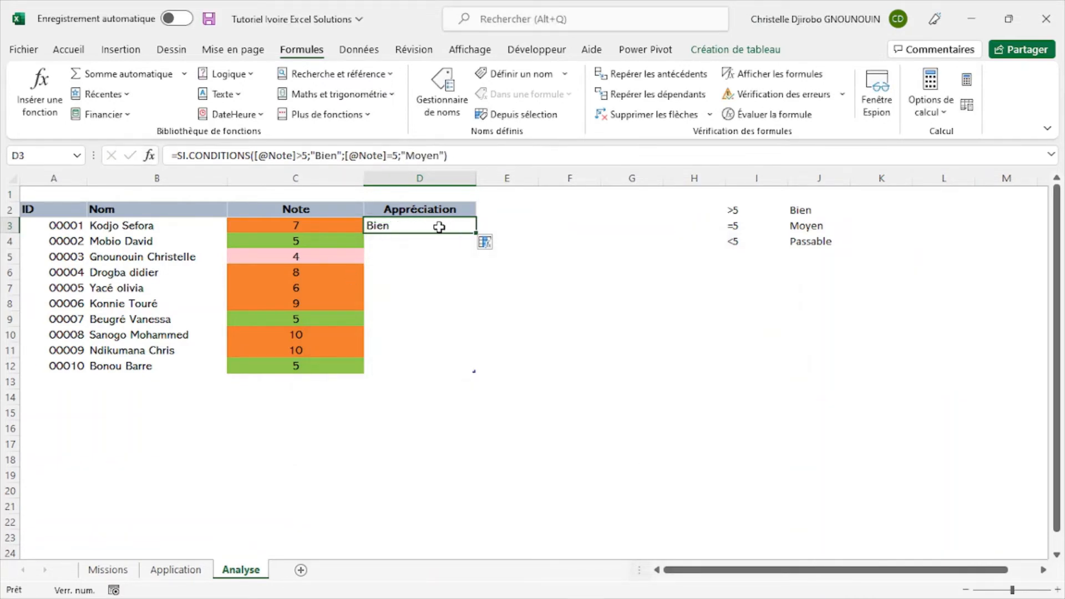
- Change the note in C3 to 5 to test the formula, and check the appreciation in D3
click(324, 226)
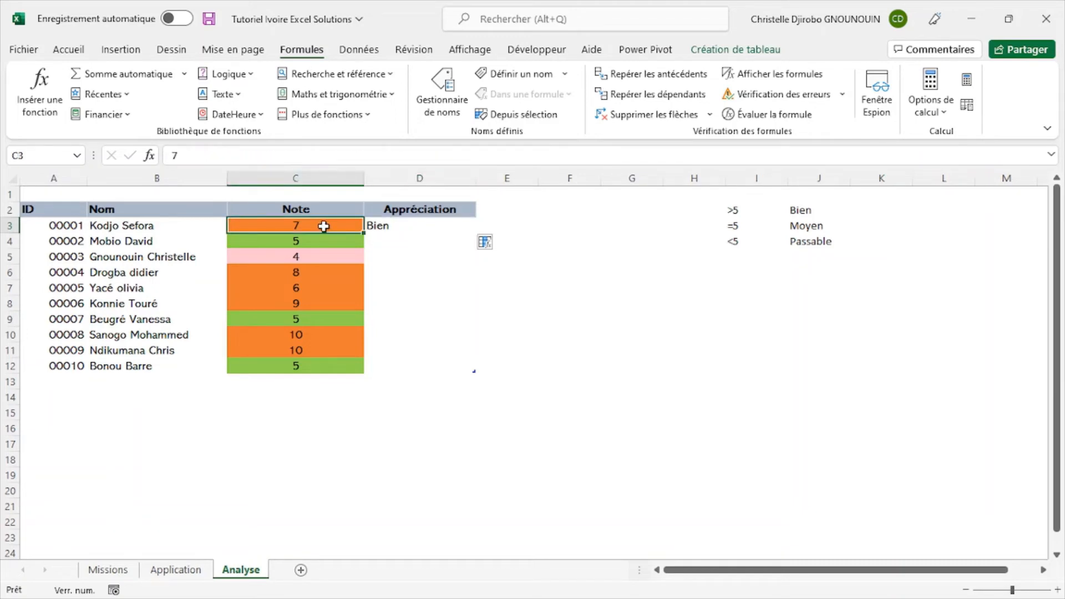
text(5)
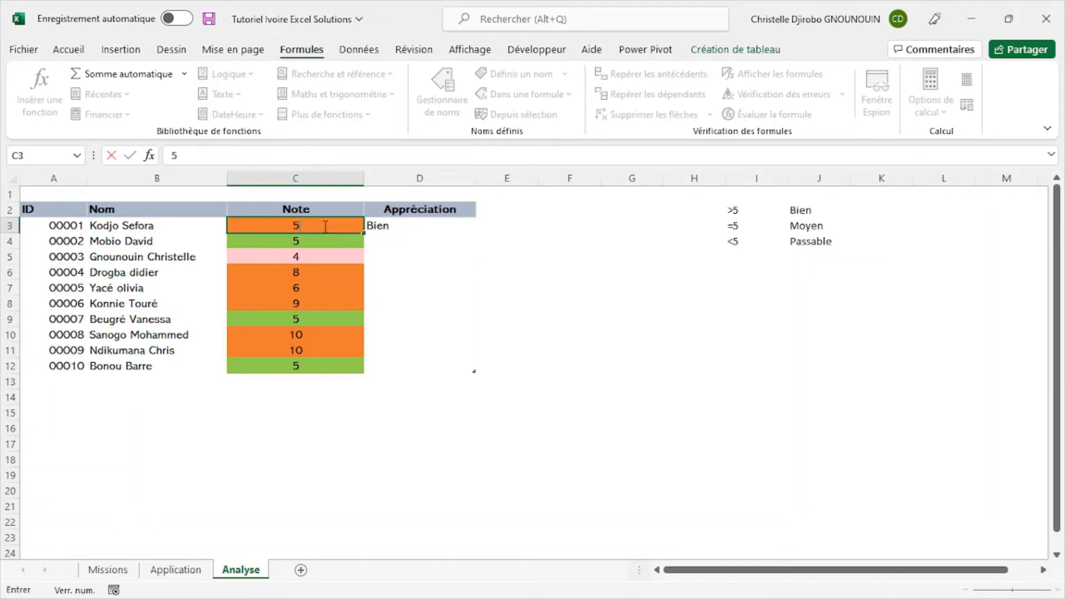
click(558, 304)
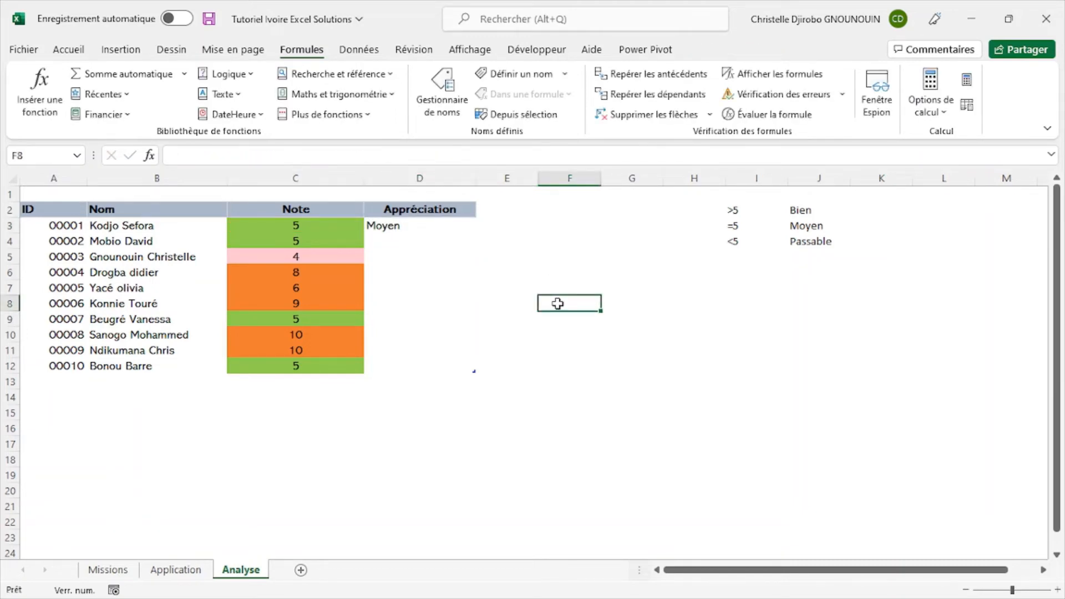
click(339, 223)
click(383, 226)
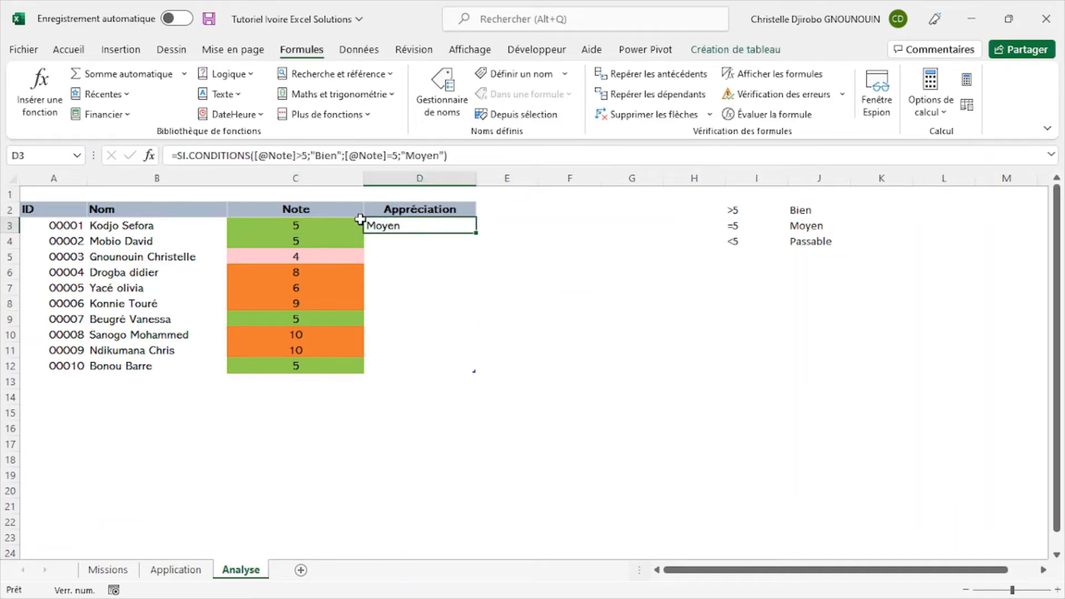
- Review how D3's SI.CONDITIONS arguments evaluate for the test note, and close them without changes
click(148, 154)
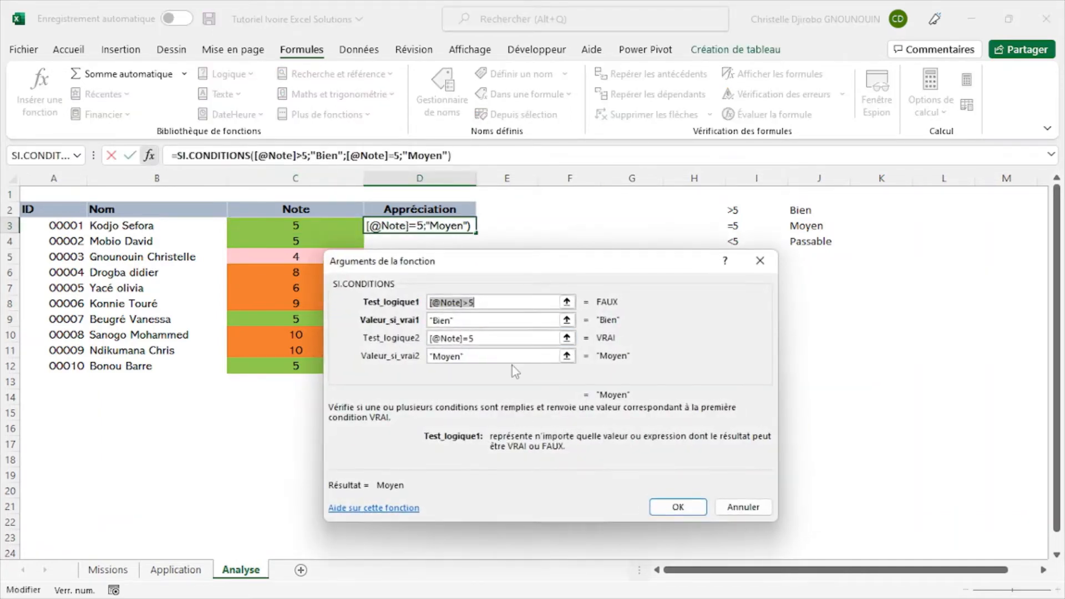
drag(652, 296, 722, 281)
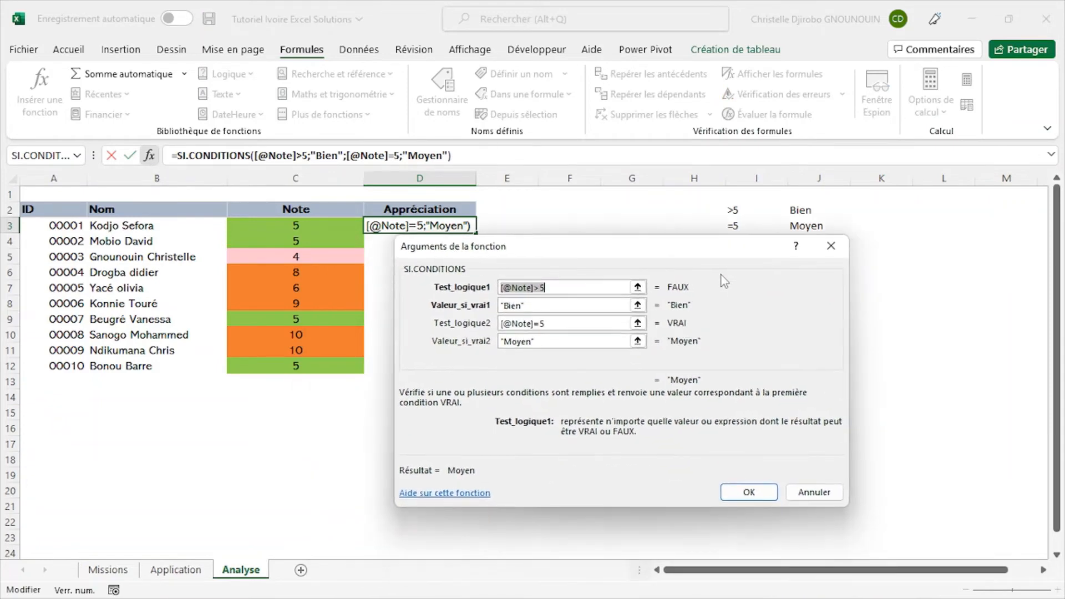
click(549, 288)
click(555, 325)
click(830, 246)
- Set the note in C3 back to 7
click(300, 228)
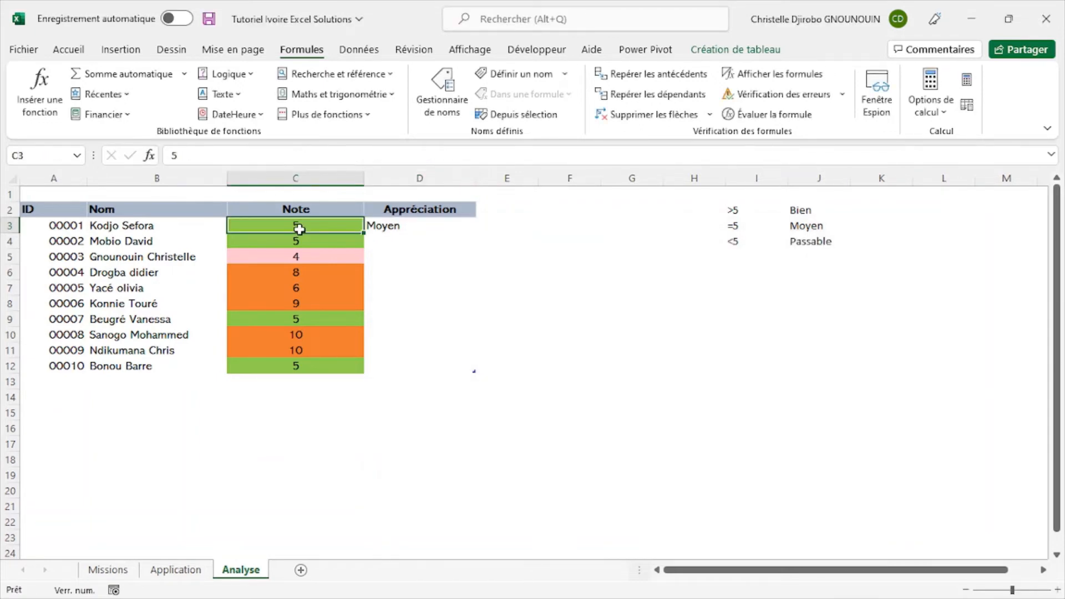
text(7)
key(Return)
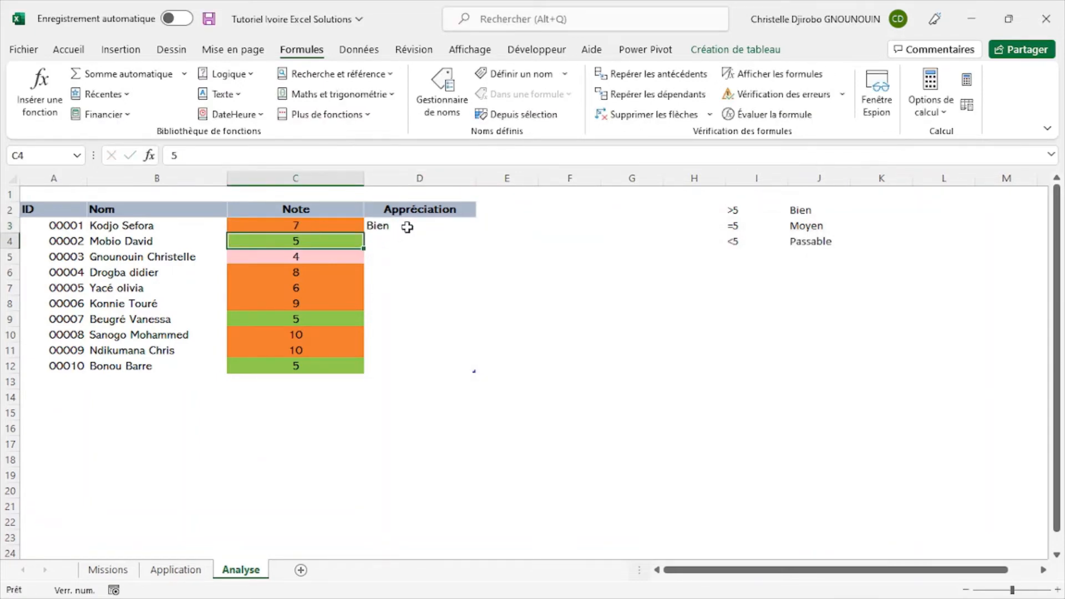
click(409, 226)
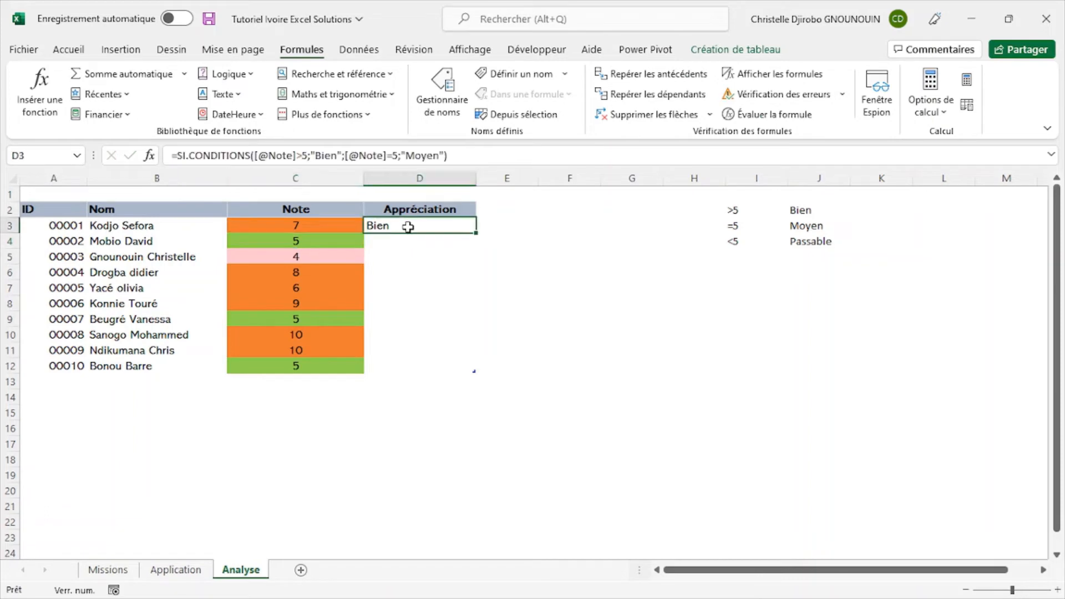
click(148, 155)
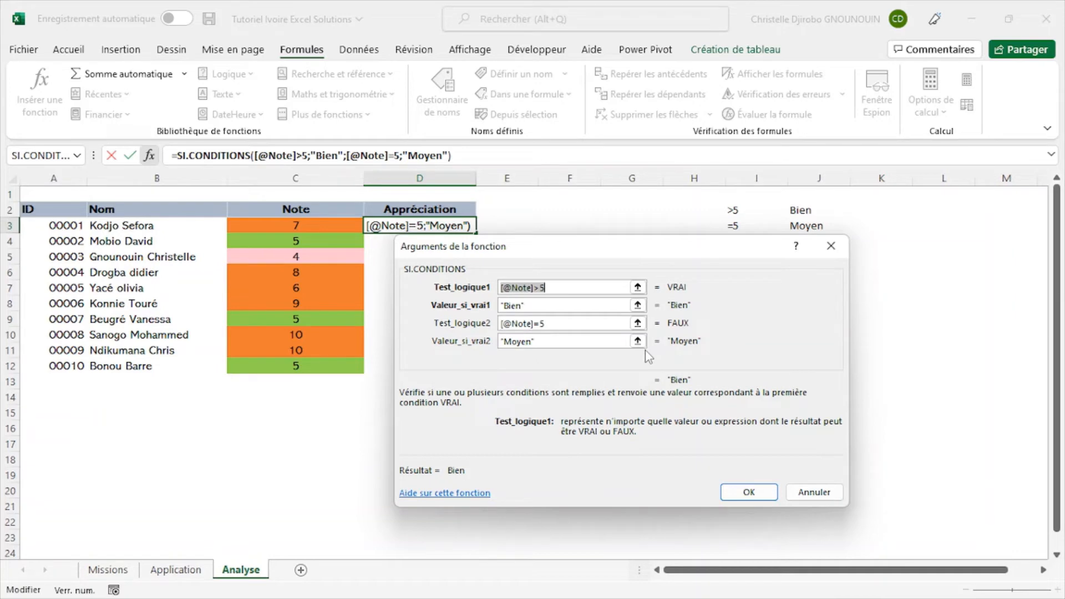
drag(740, 248, 849, 269)
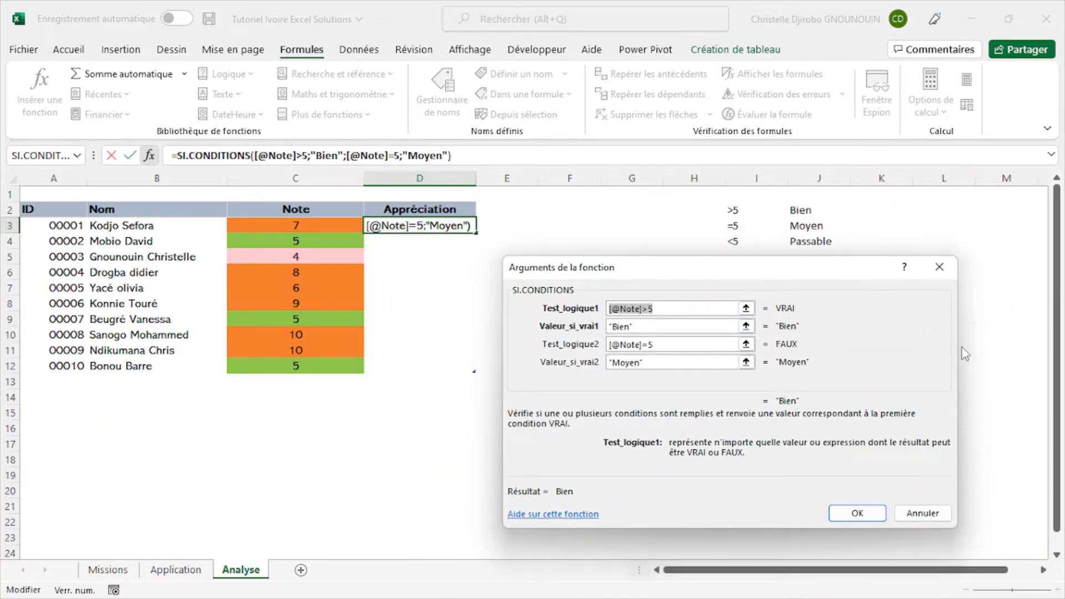
click(731, 361)
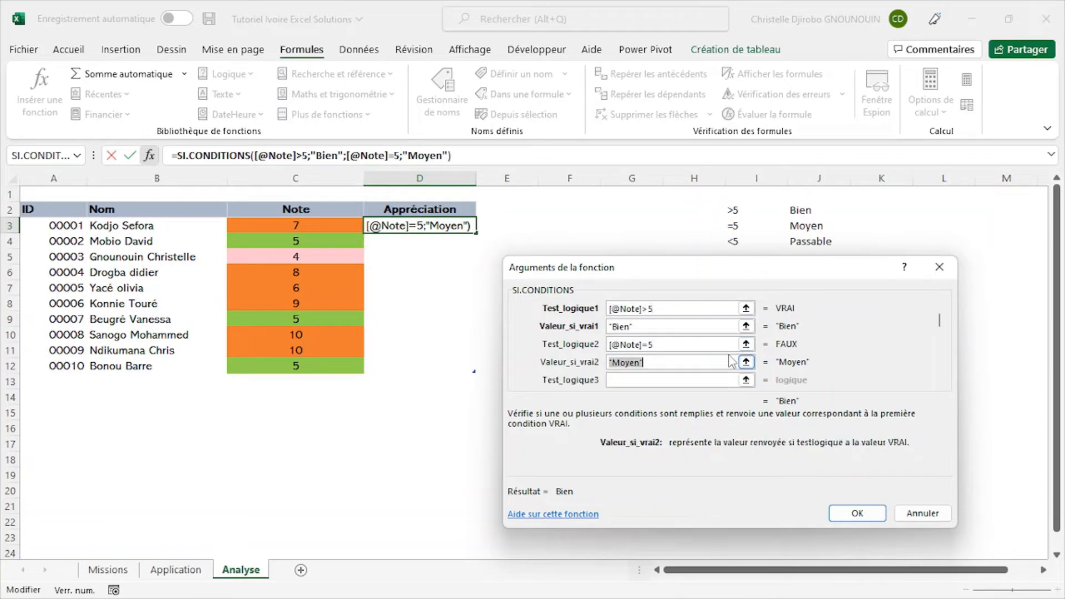
click(720, 381)
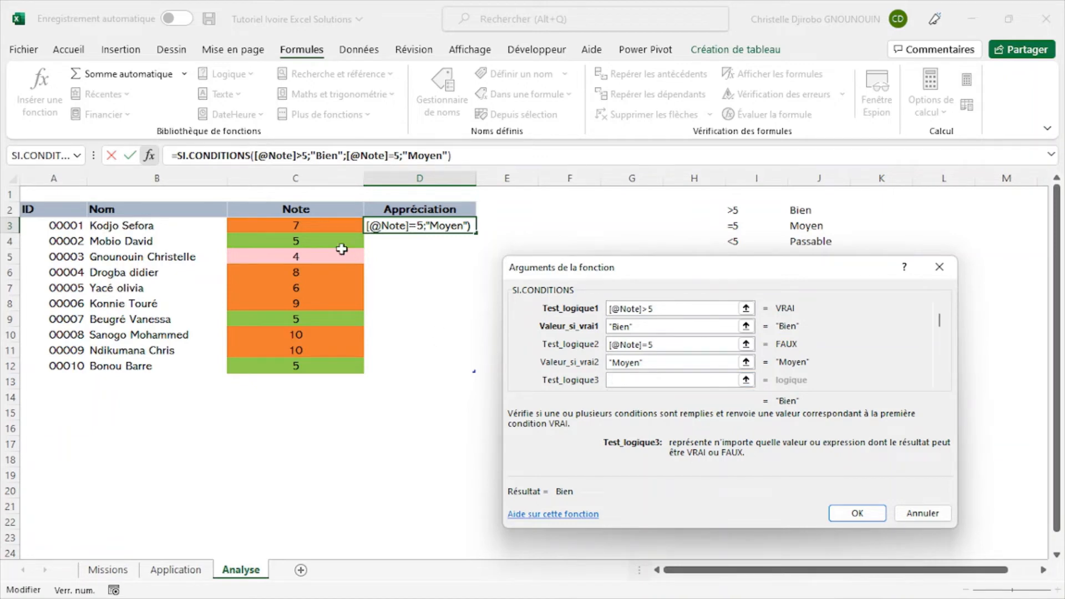
click(332, 227)
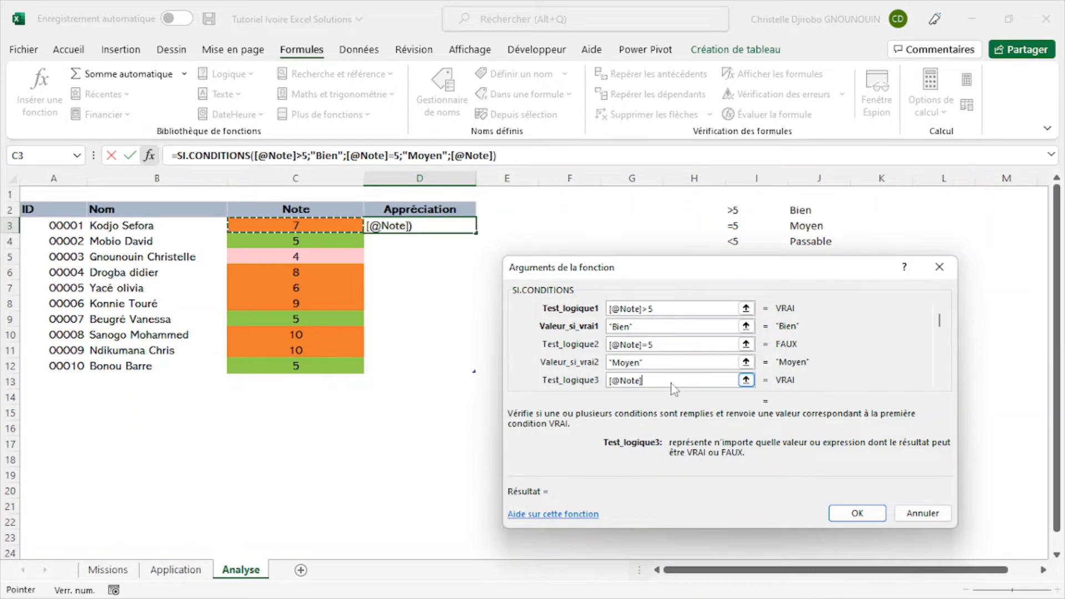
text(<)
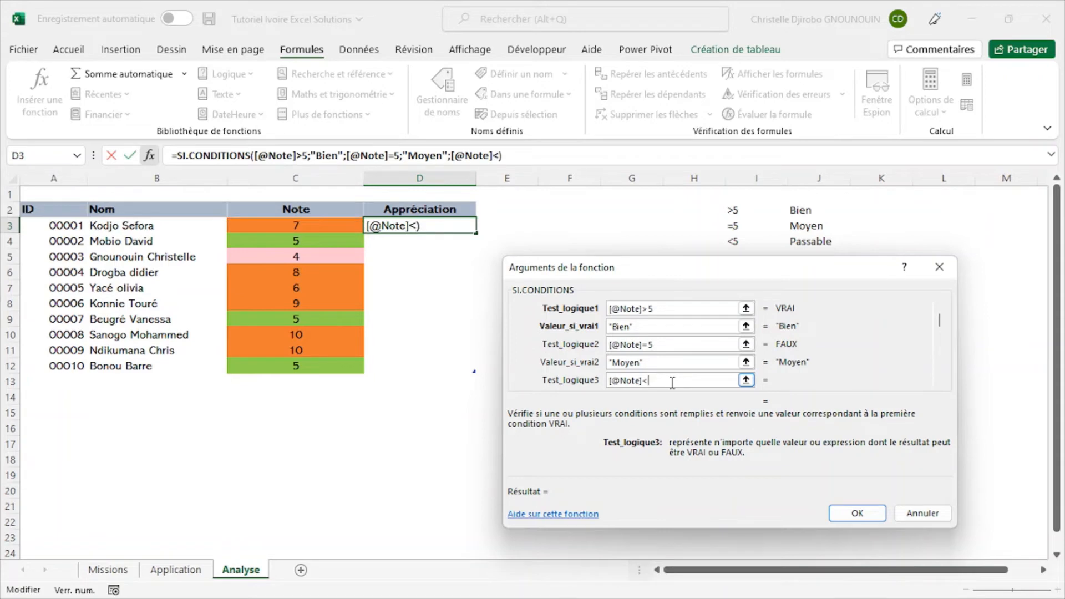
text(5)
- Set the third test's value if true to "Passable" and confirm the formula in D3
key(Tab)
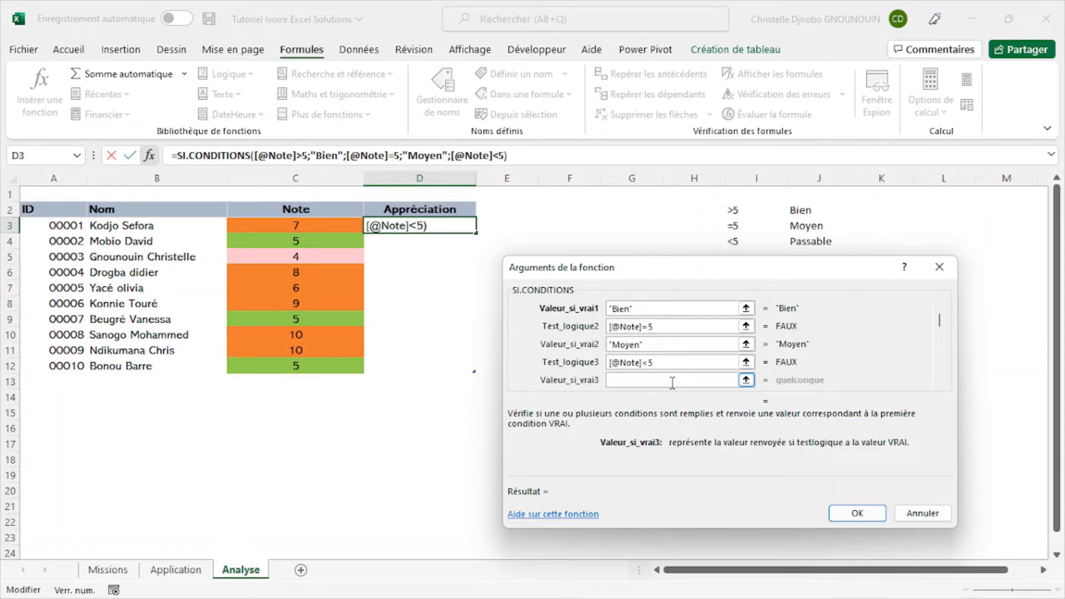
text(Passa)
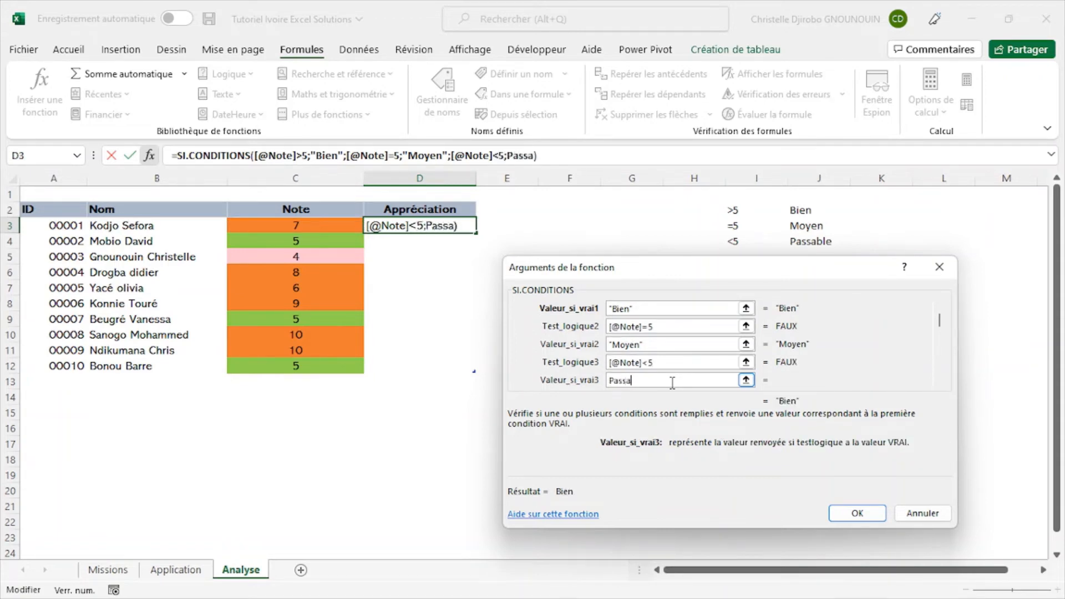
text(ble)
drag(716, 286, 641, 338)
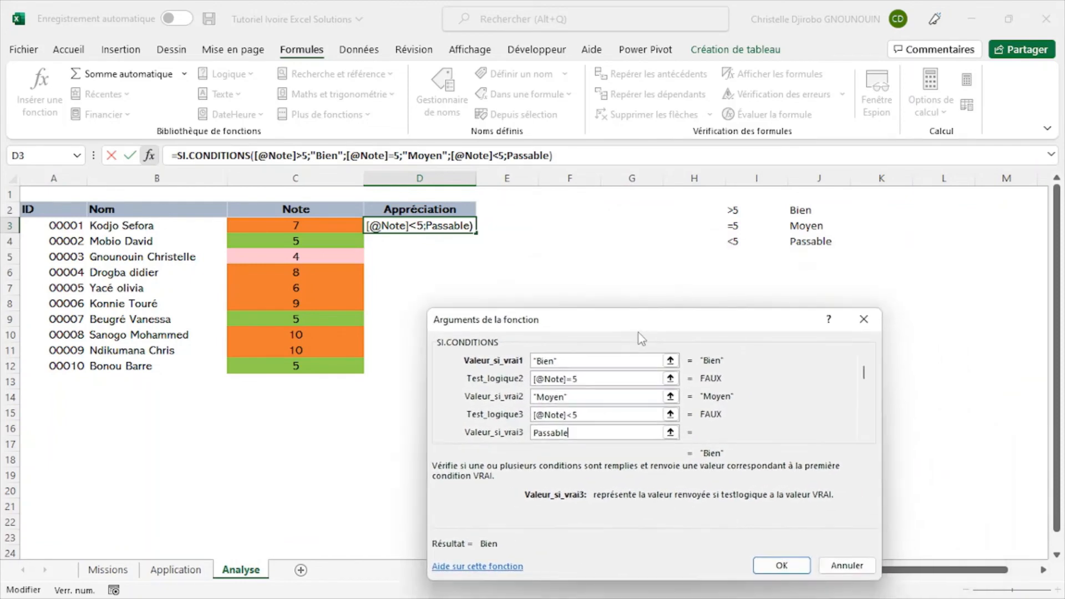
click(782, 563)
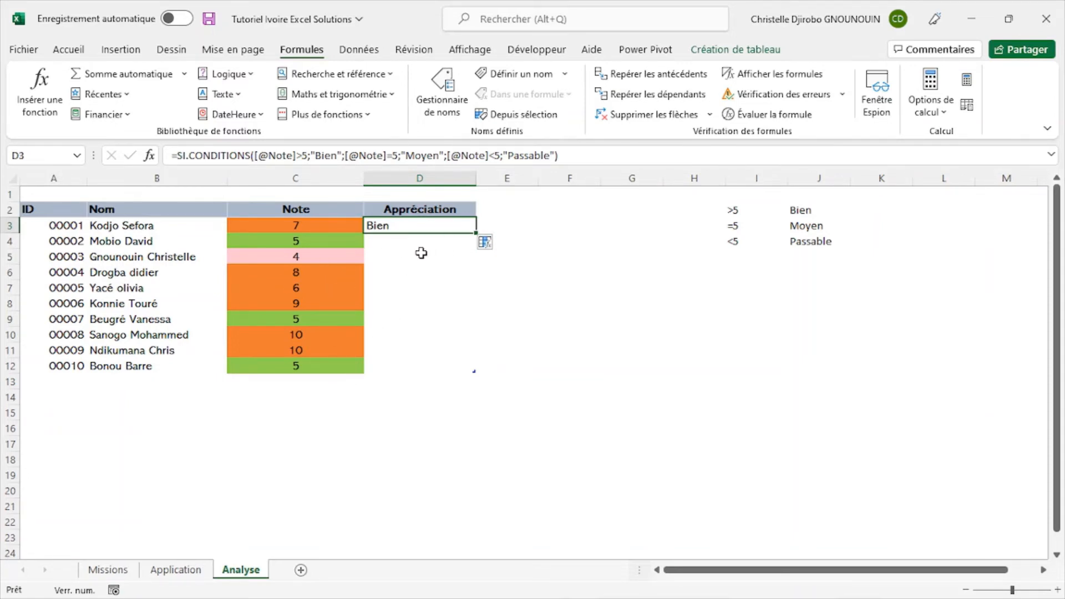
- Fill the D3 formula down the Appréciation column to D12 and check the resulting appreciations
double_click(476, 233)
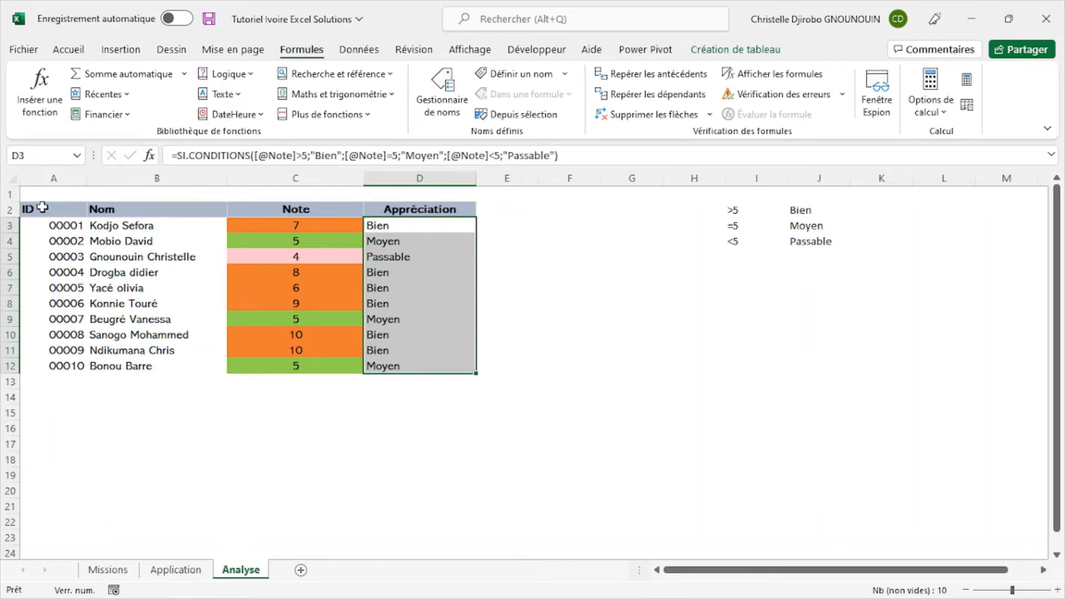
click(426, 227)
click(611, 219)
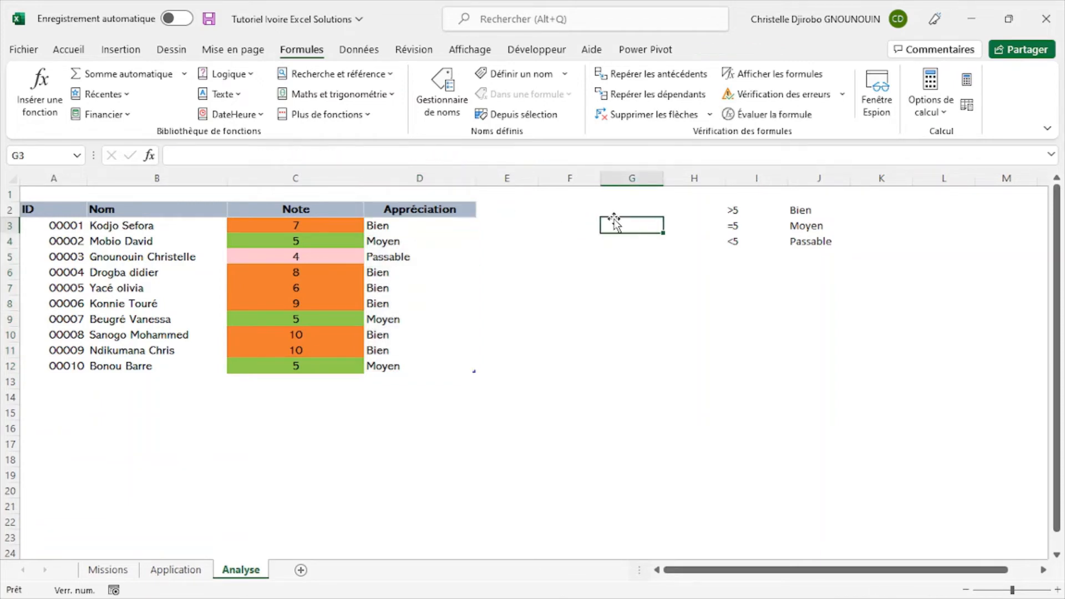
click(413, 227)
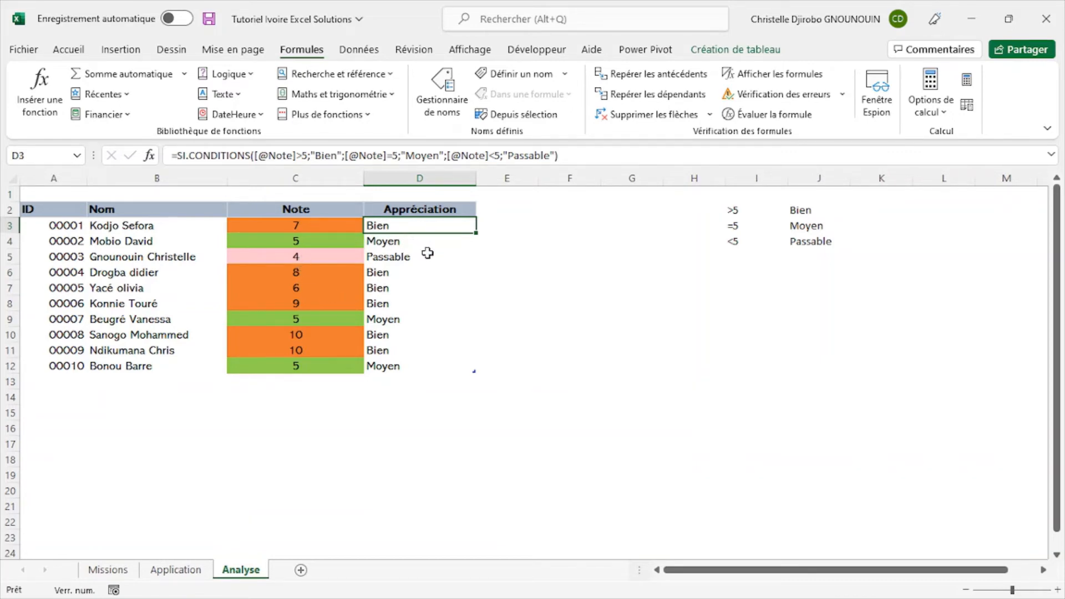
click(391, 258)
click(556, 266)
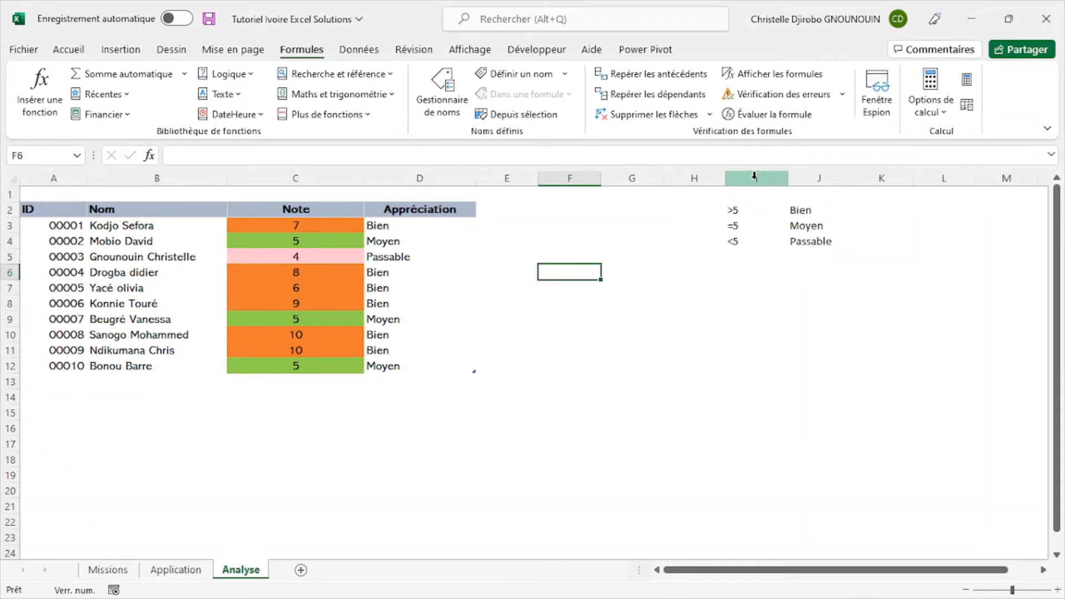
- Reset the sheet's zoom to 100%
ctrl+scroll(754, 176, down, 1)
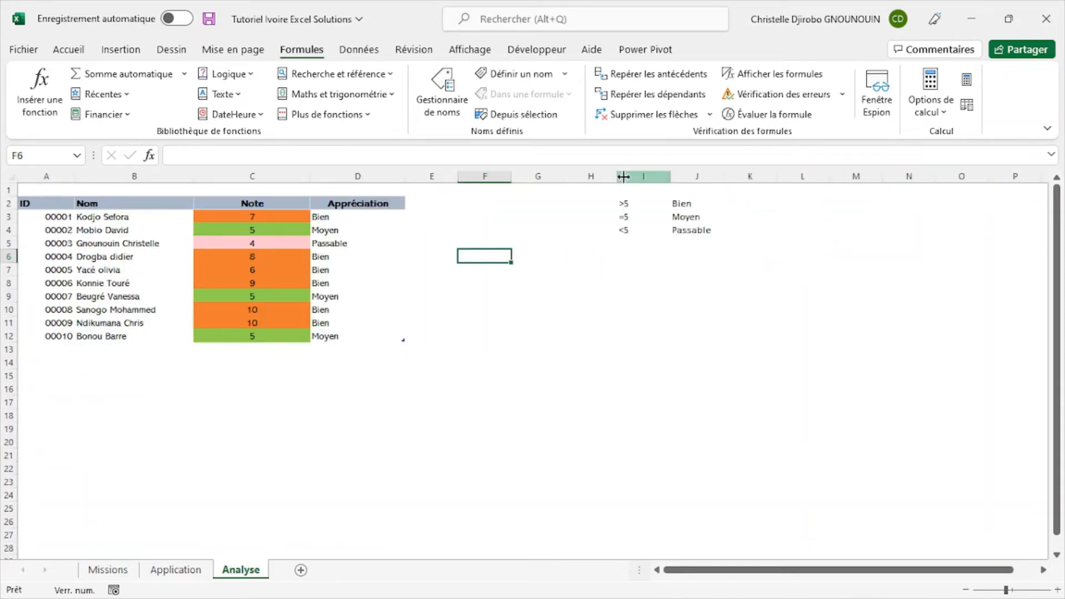
click(469, 49)
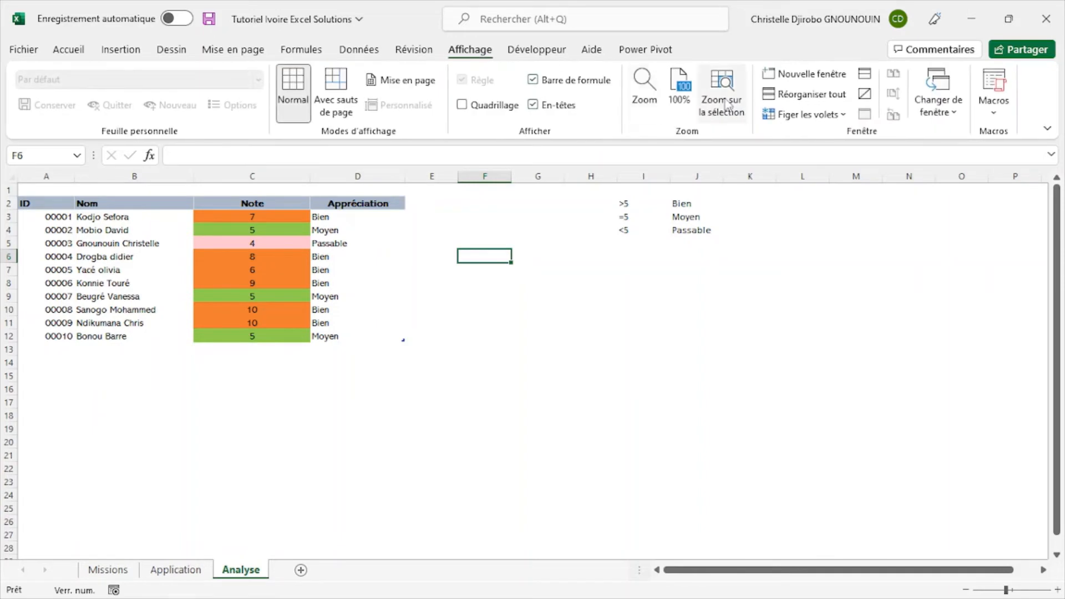
click(678, 99)
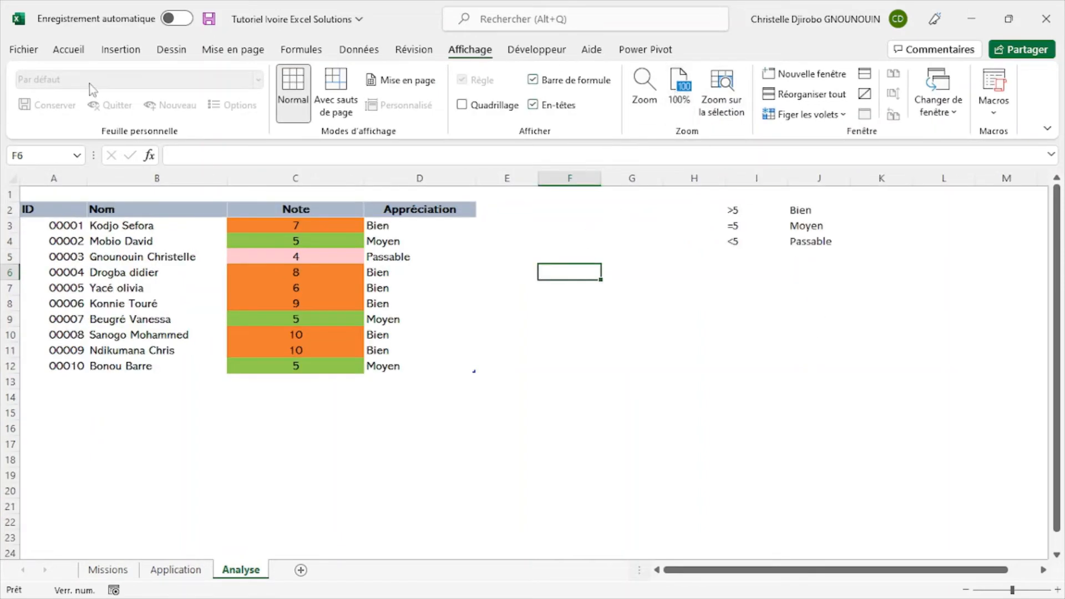
- Clear everything, contents and formats, from columns I to L, which hold the grading criteria
click(75, 50)
drag(749, 178, 921, 219)
click(832, 113)
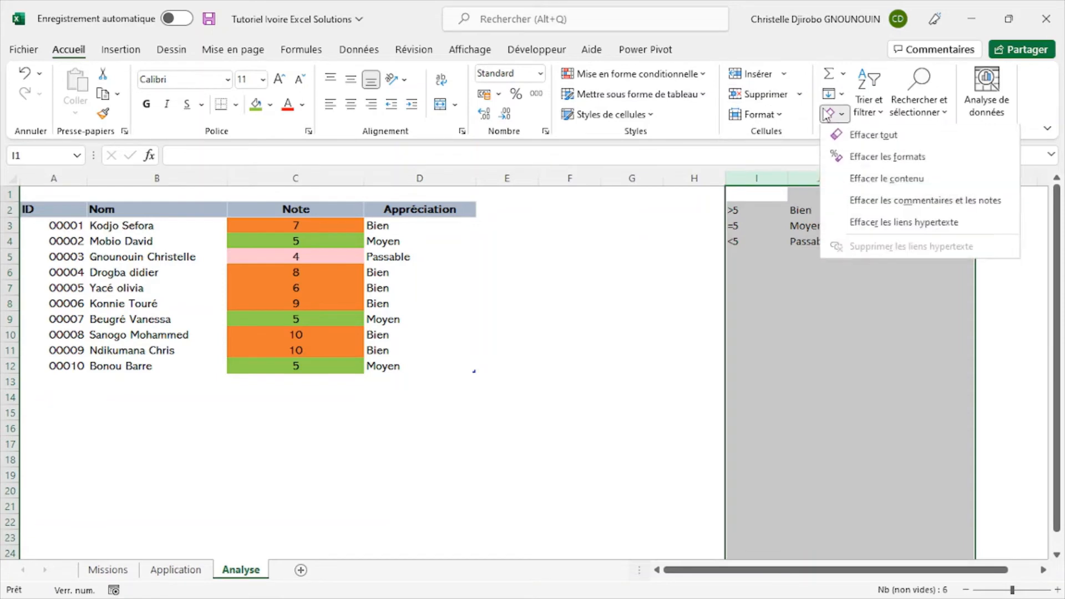
click(911, 142)
click(637, 409)
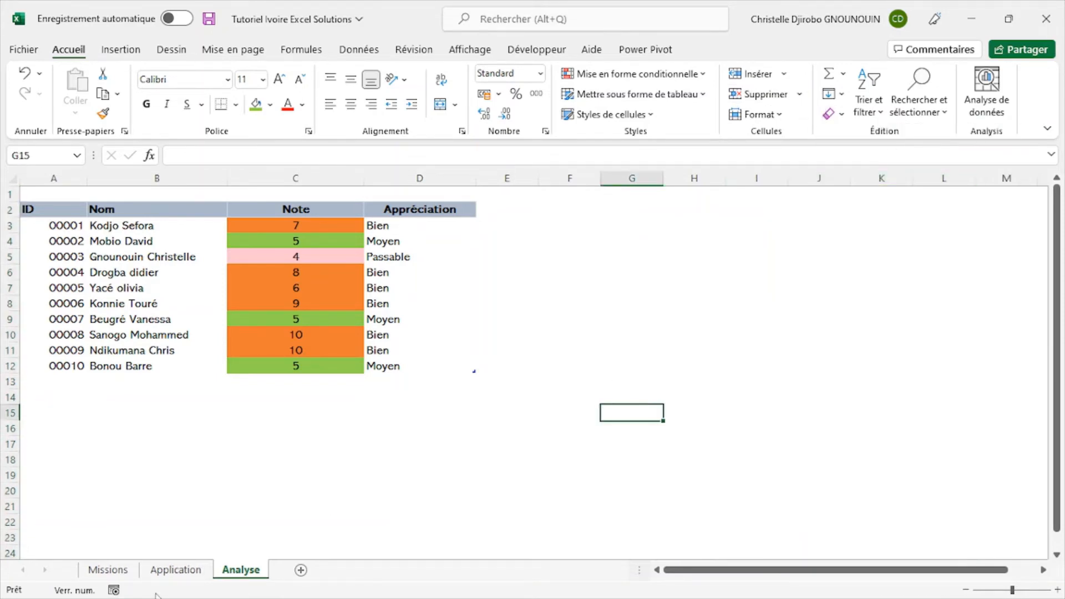
- Review the task list on the Missions sheet and the coloured Appréciation column with its D3 formula on the Application sheet
click(129, 570)
click(571, 499)
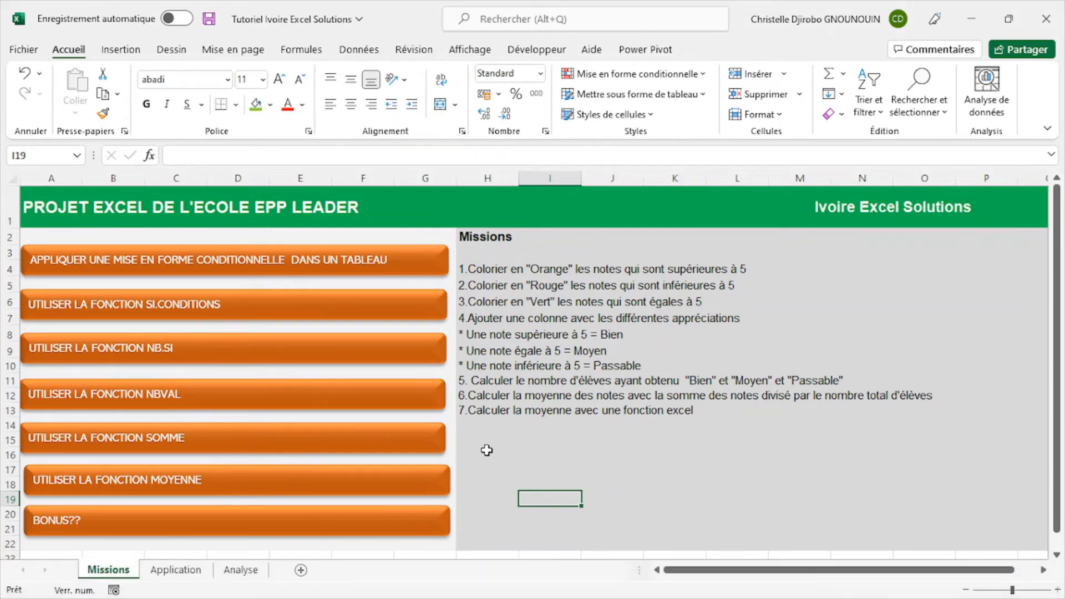
click(174, 570)
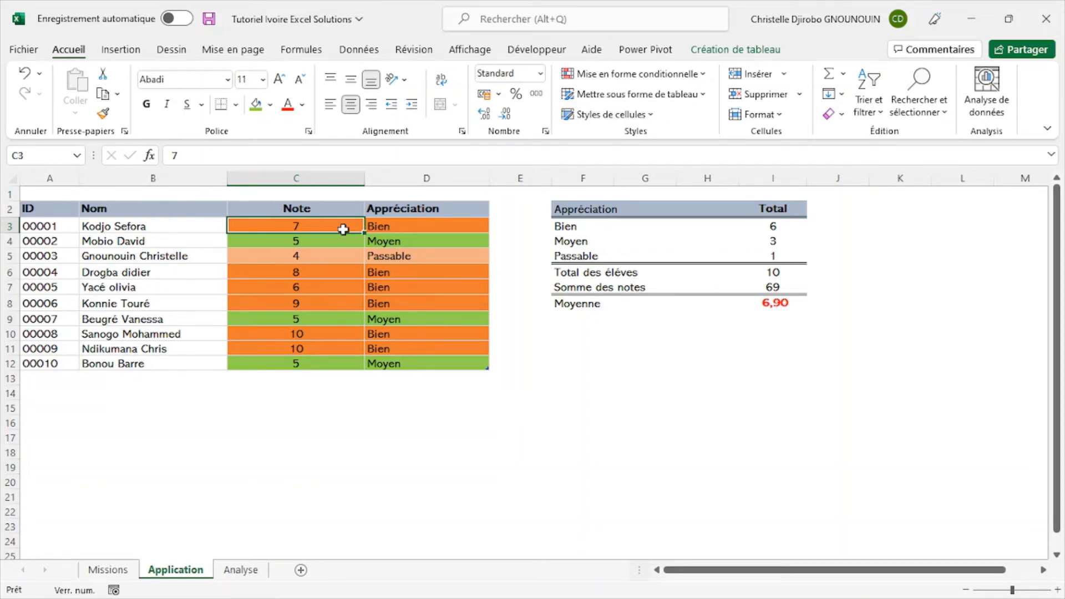
click(442, 230)
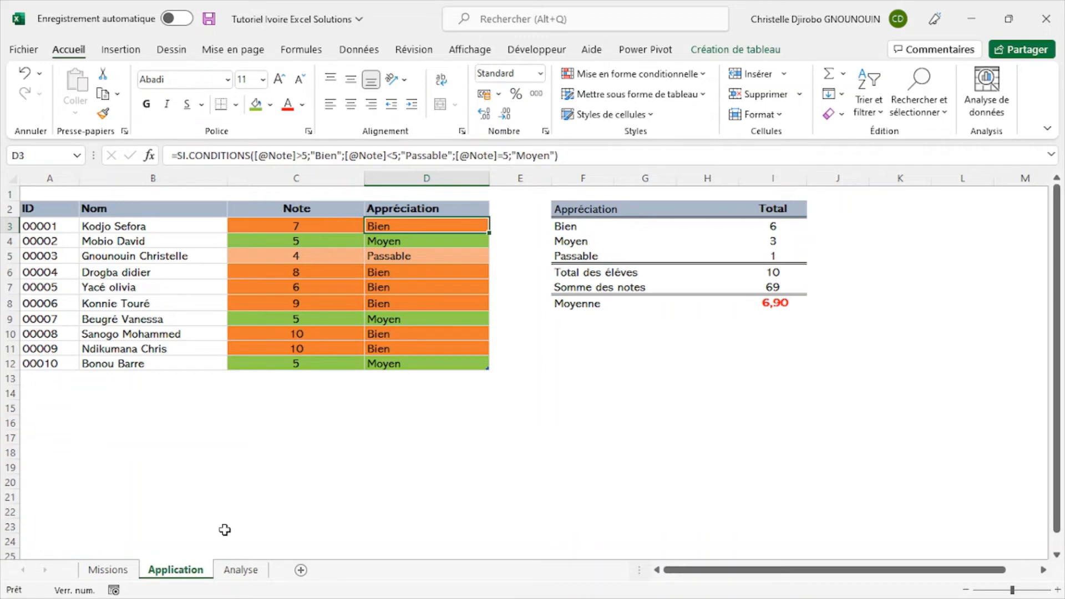
- Start a "Texte qui contient" conditional formatting rule for the text "Bien" on the Analyse sheet's Appréciation column
click(243, 570)
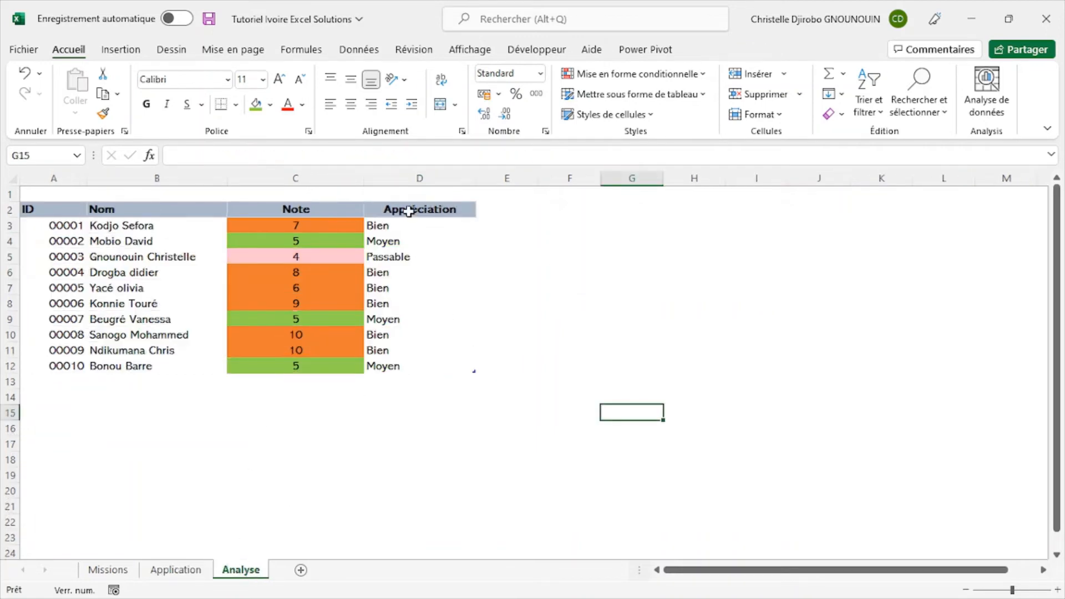
click(409, 201)
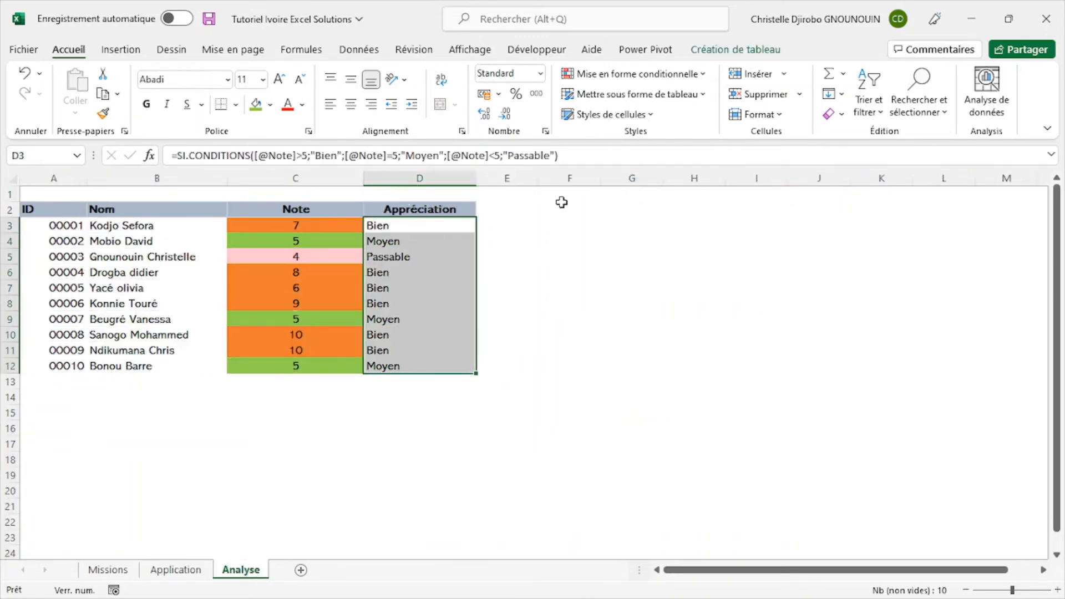
click(682, 74)
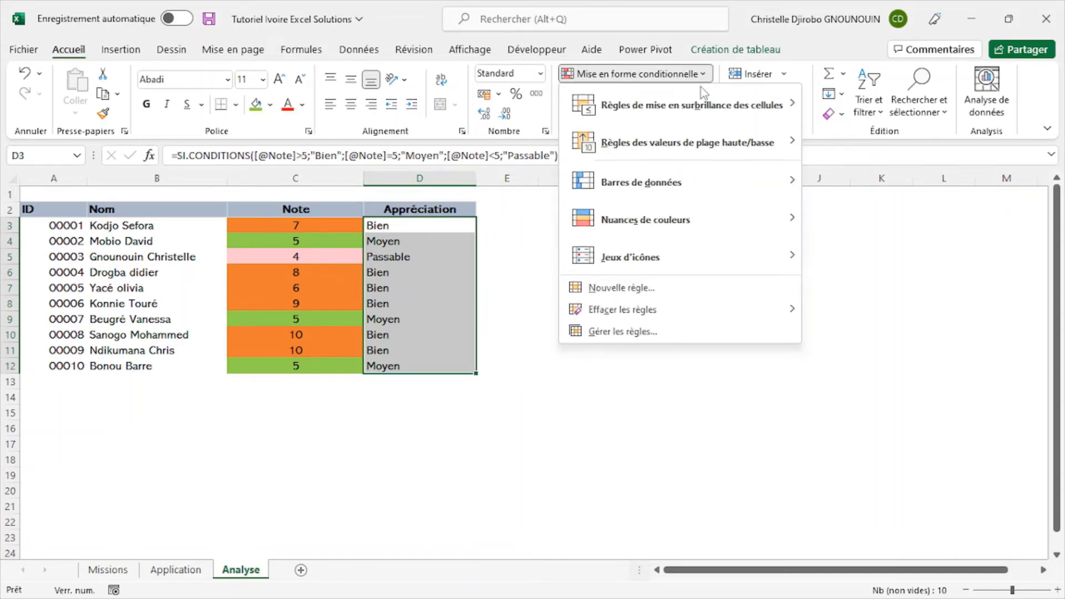
mouse_move(709, 103)
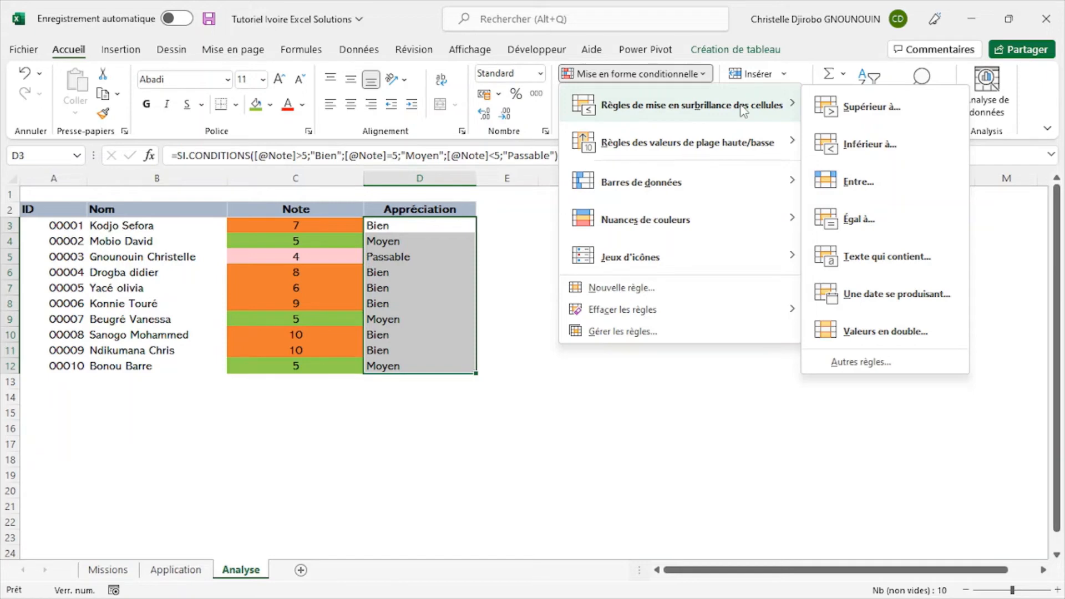
click(897, 260)
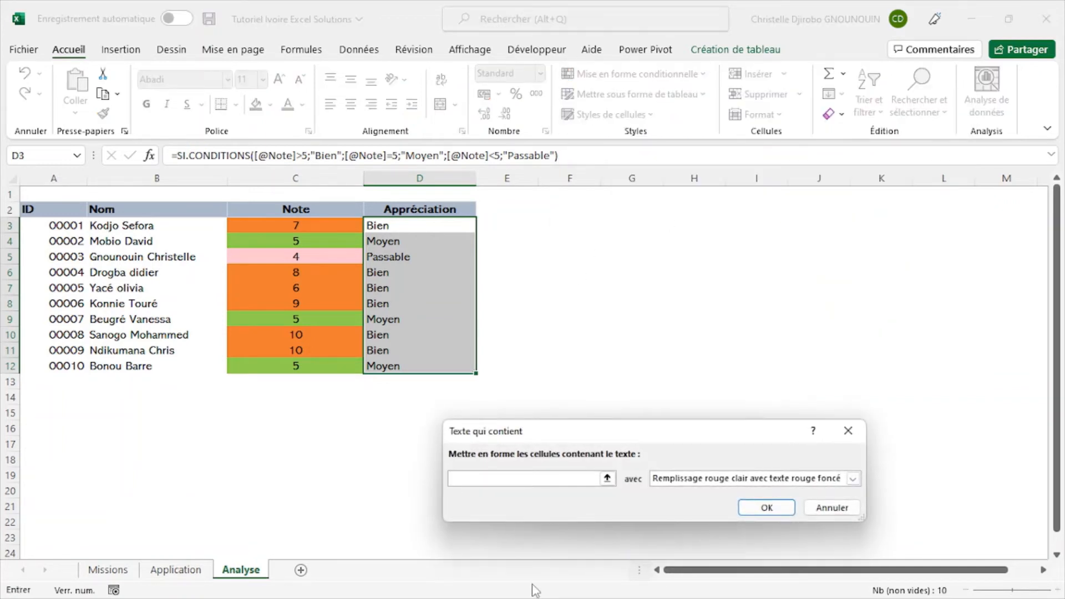
drag(710, 437, 801, 254)
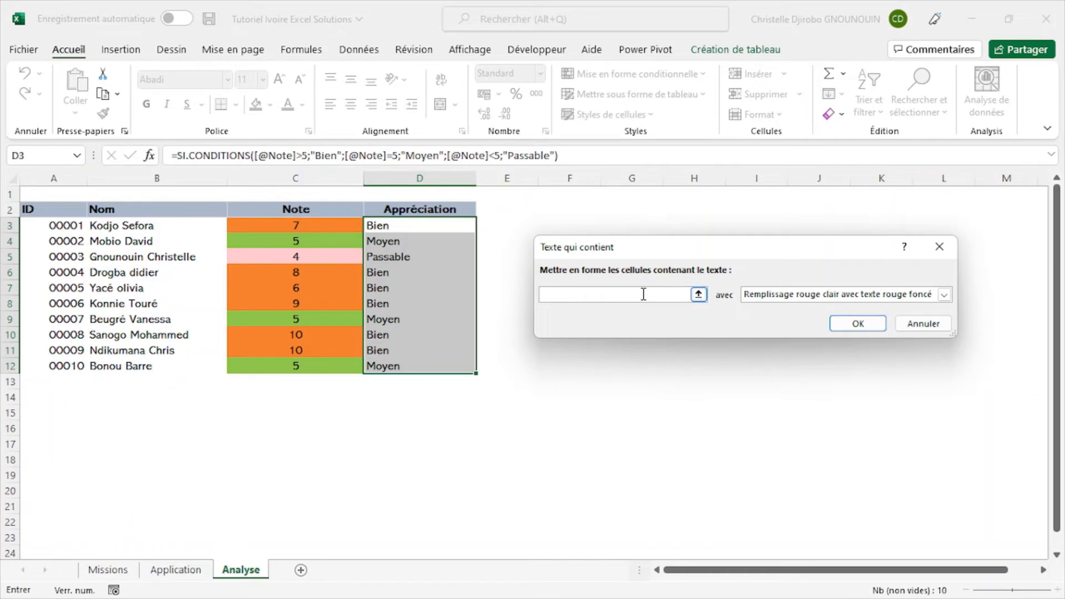
text(Bien)
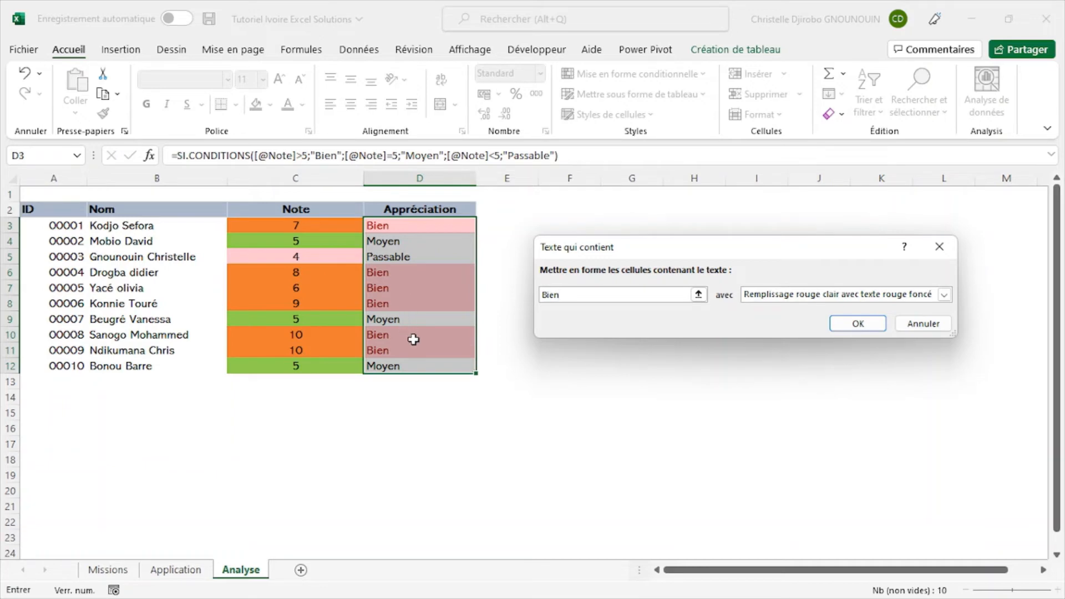
- Give the "Bien" rule a custom format with an orange fill and apply it to the Appréciation column
click(944, 295)
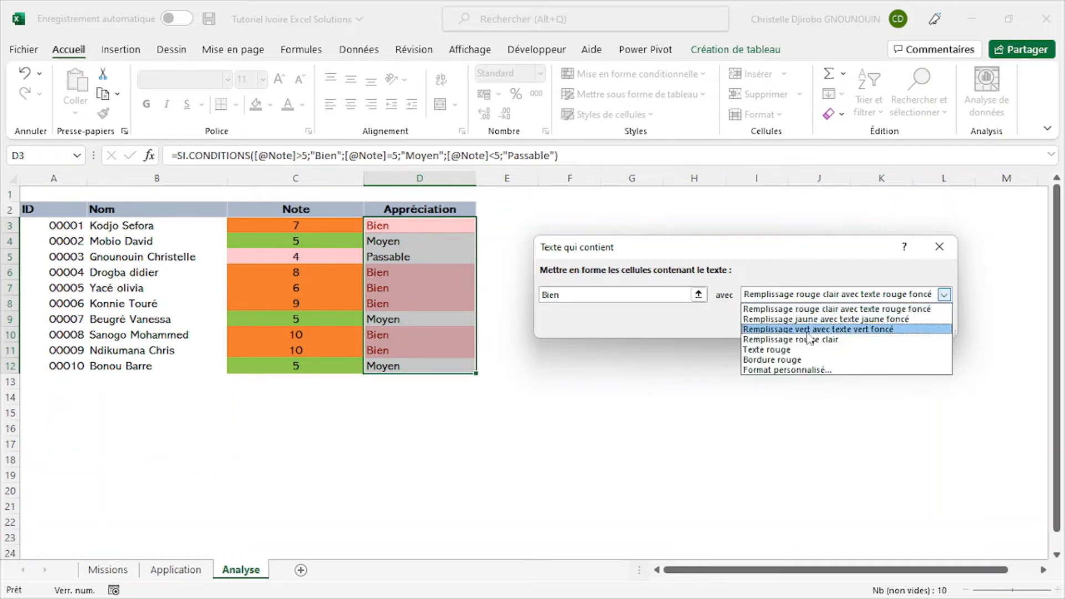
click(798, 369)
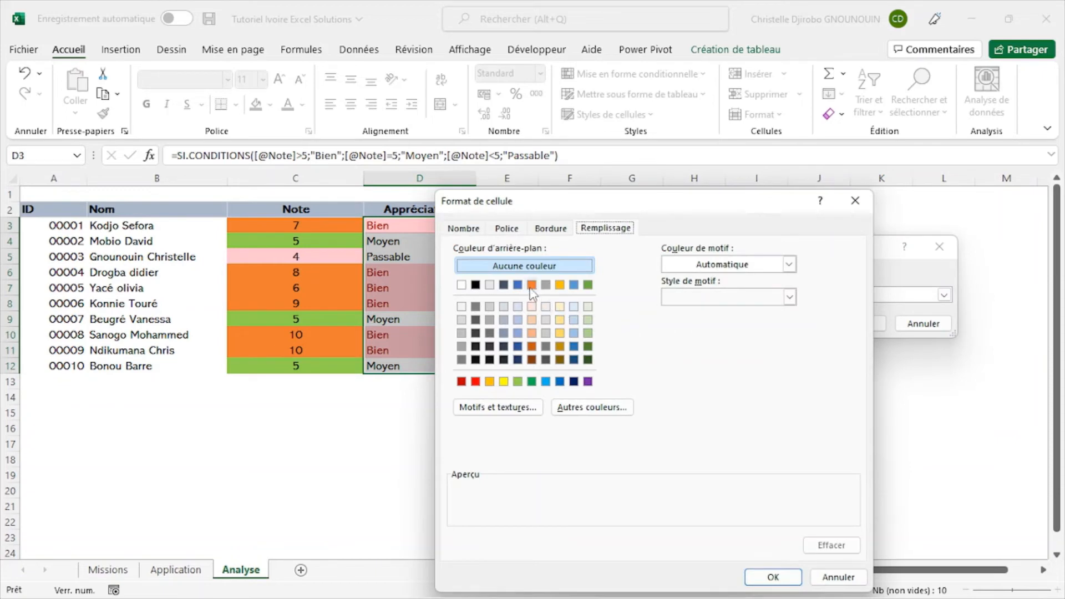
click(531, 286)
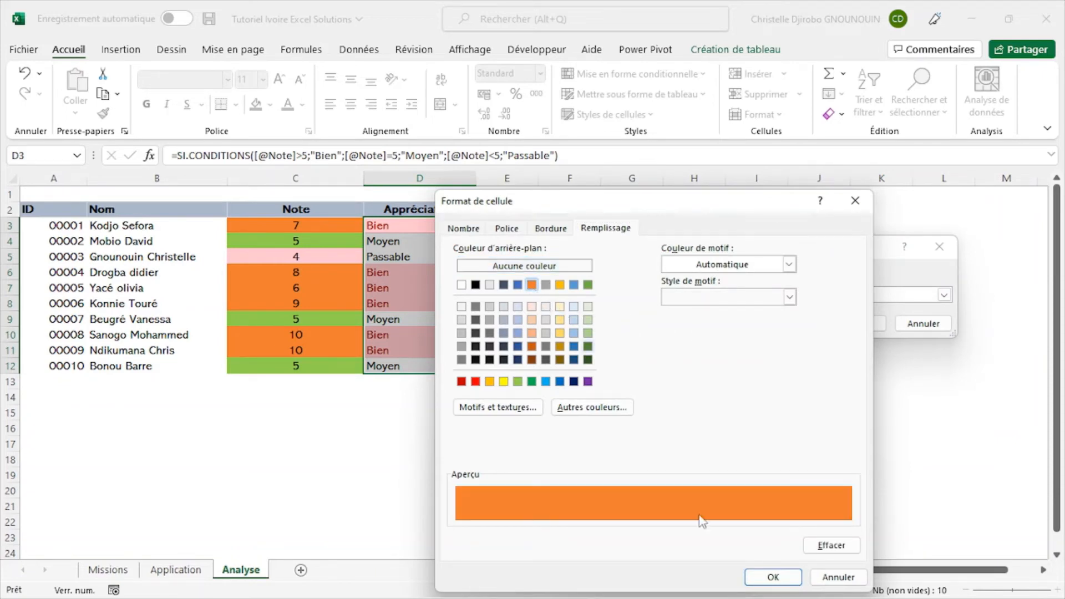
click(773, 577)
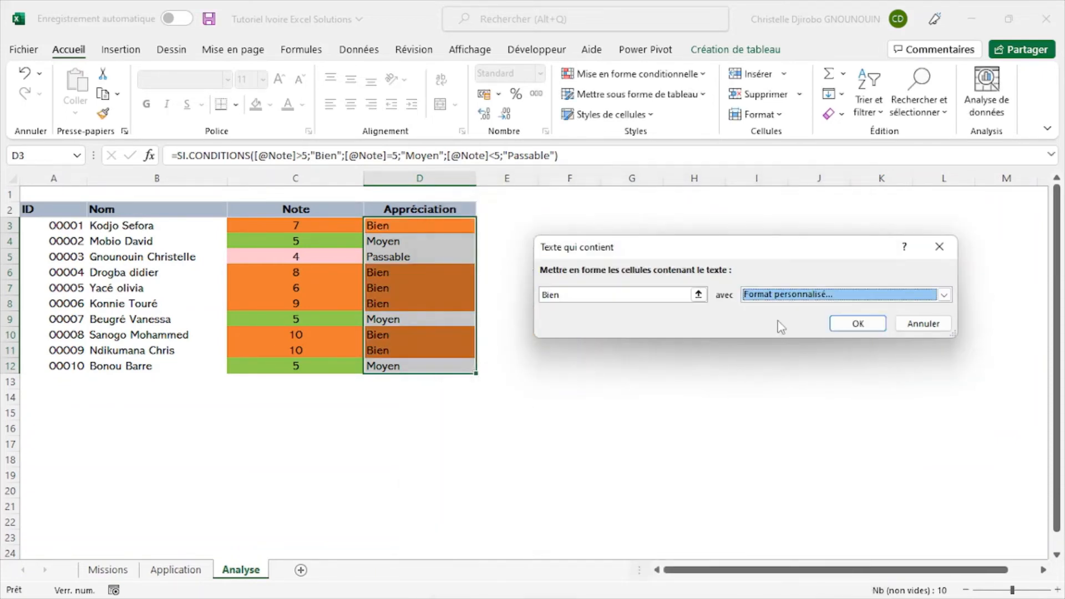
click(650, 296)
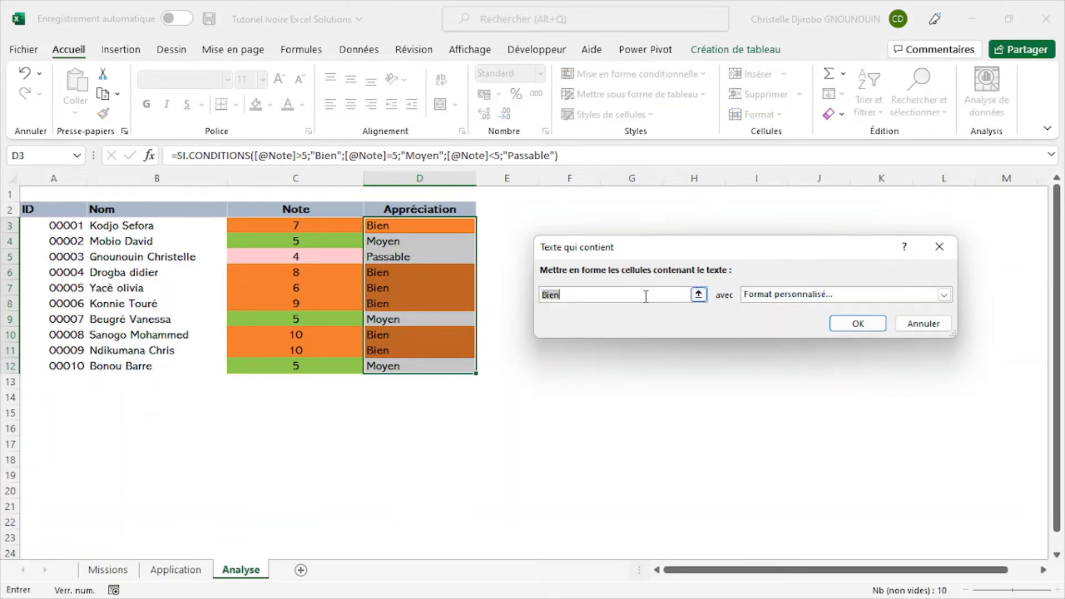
click(863, 326)
- Set up a "Texte qui contient" rule for "Moyen" on the Appréciation column with a custom light green fill
click(623, 75)
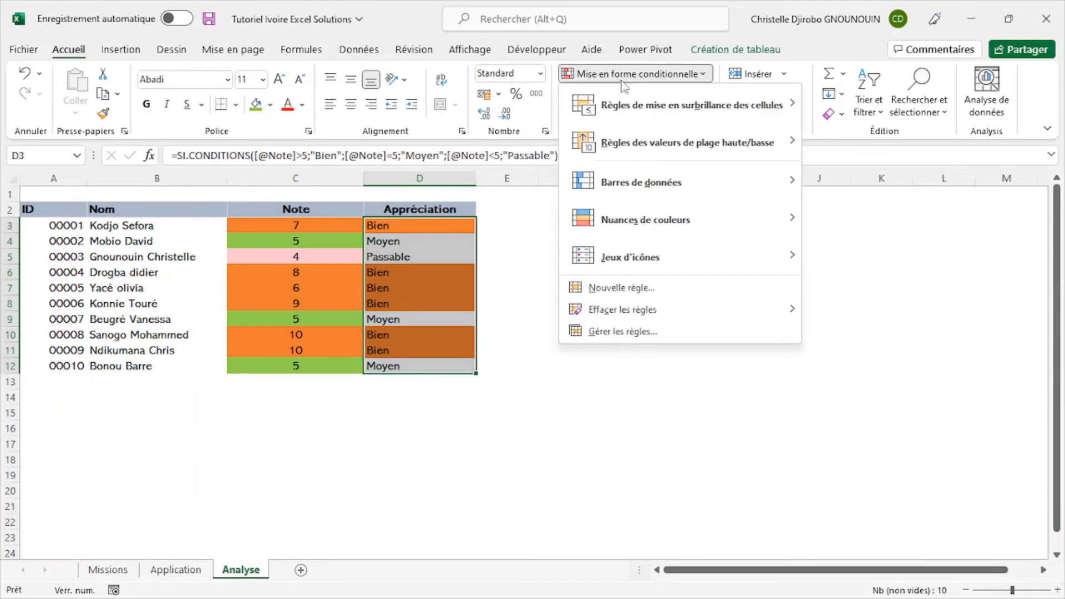
mouse_move(782, 116)
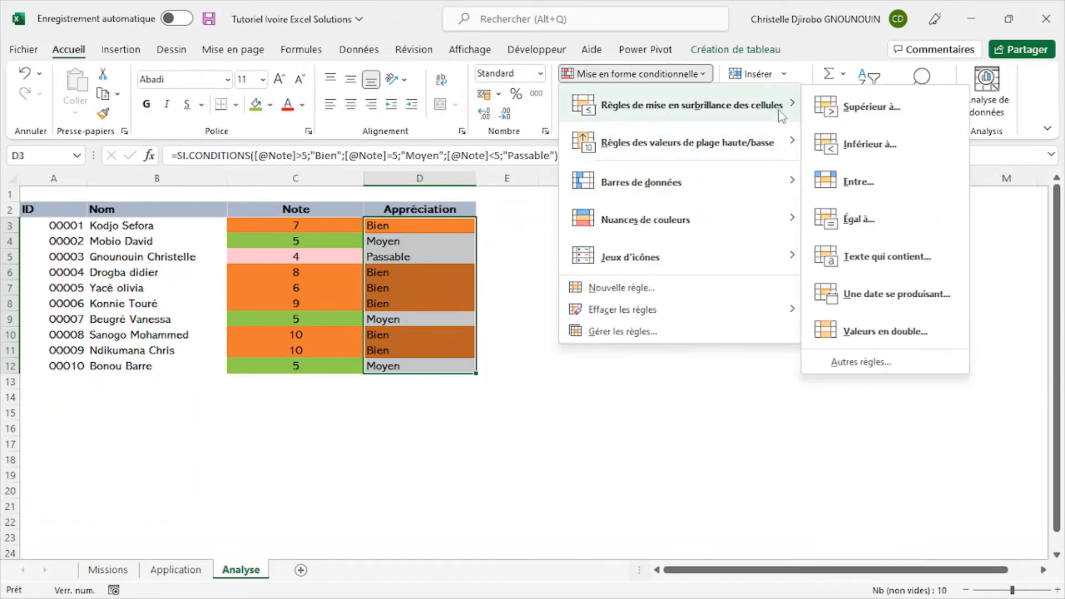
click(888, 257)
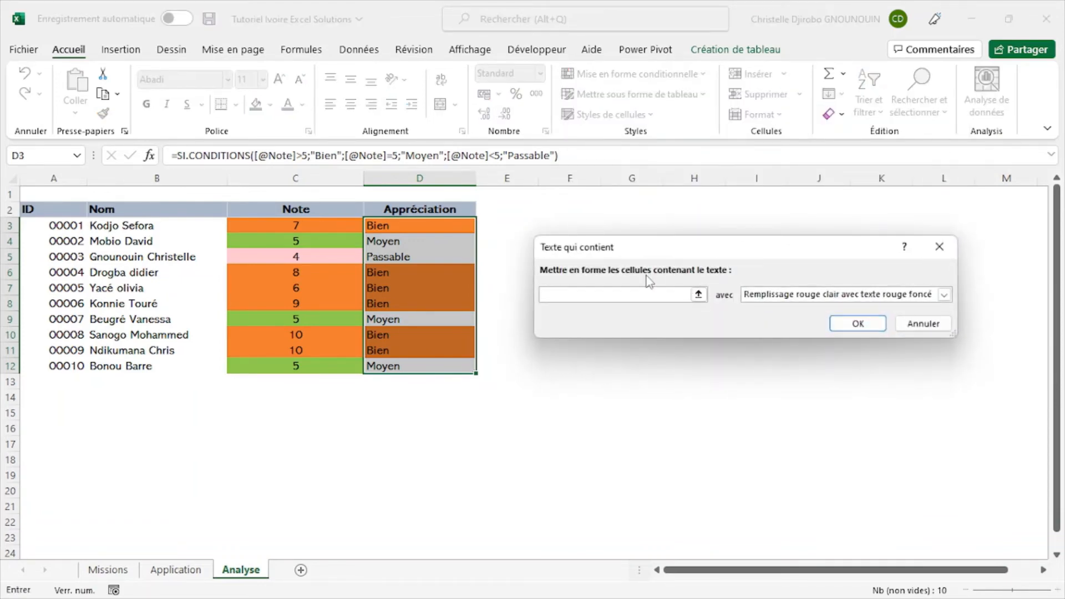
key(Tab)
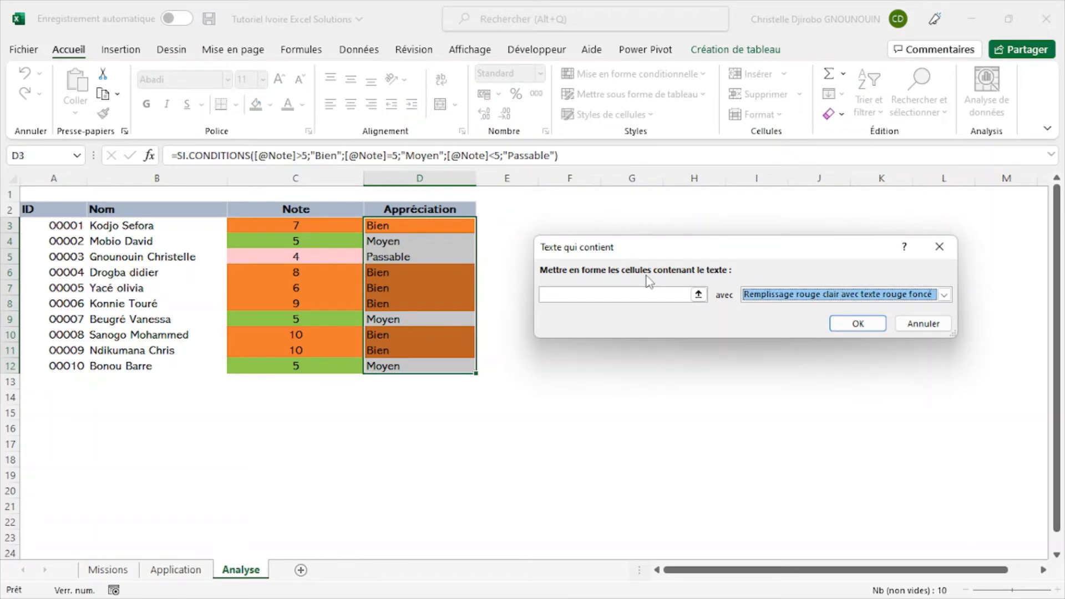
click(625, 290)
text(Moyen)
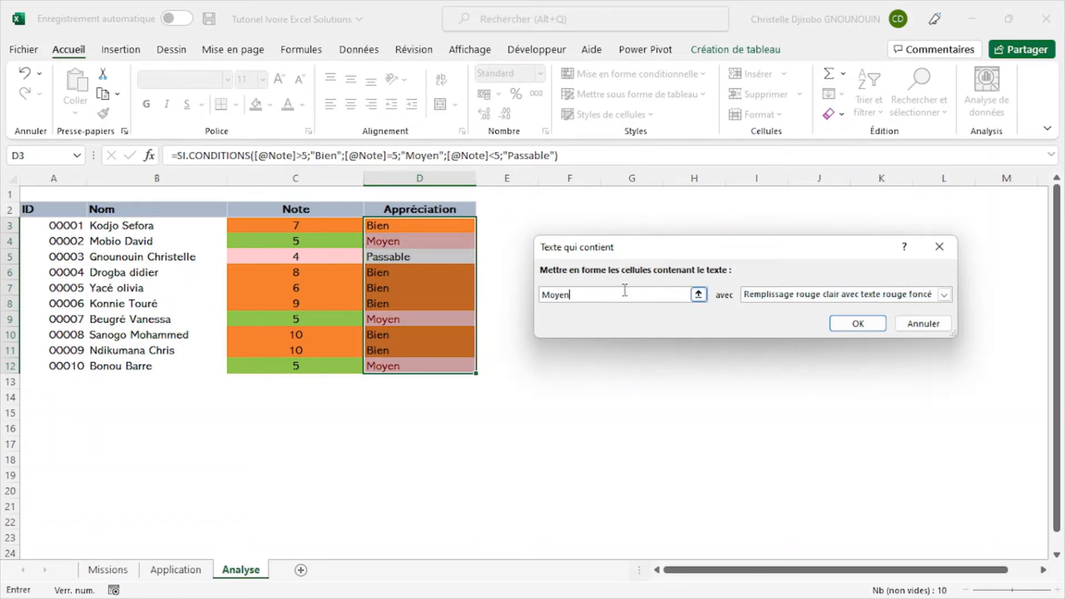
click(944, 295)
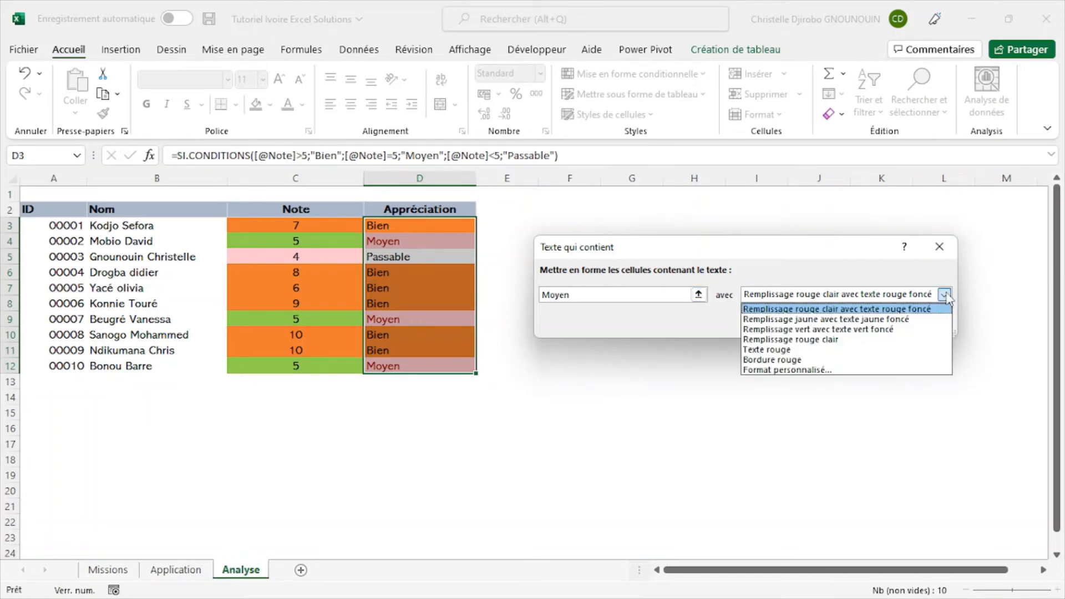
click(782, 370)
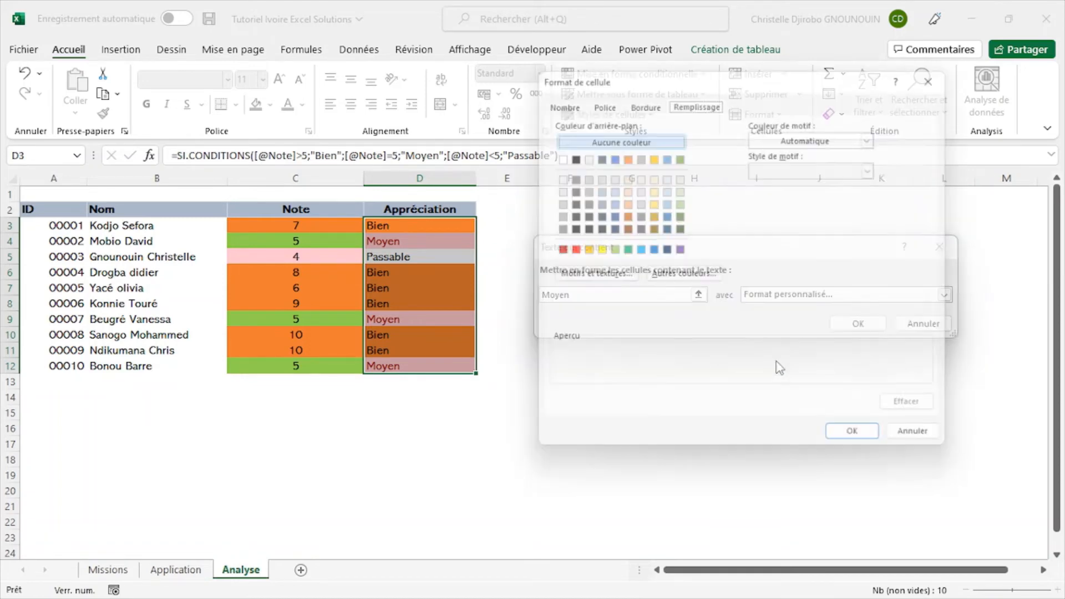
click(608, 250)
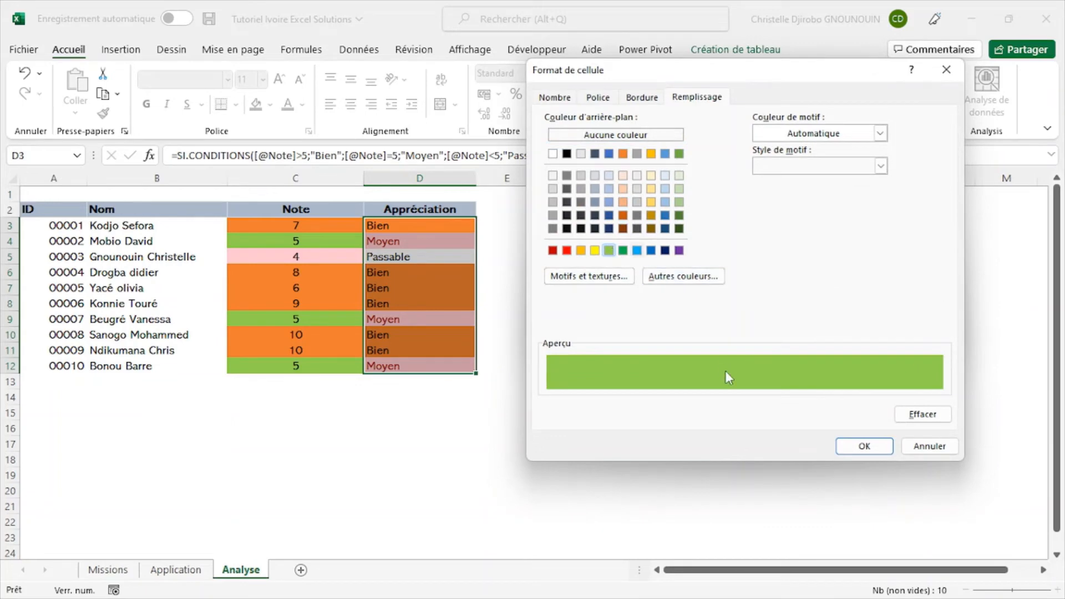
click(857, 447)
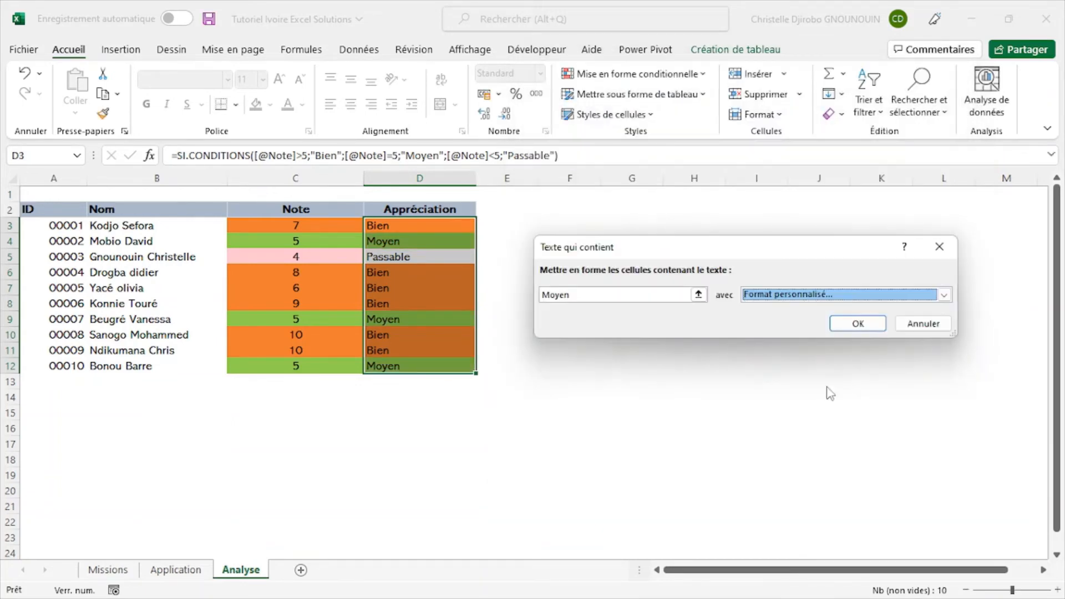
- Re-enter "Moyen" as the text of the green-fill rule and apply the rule
click(665, 295)
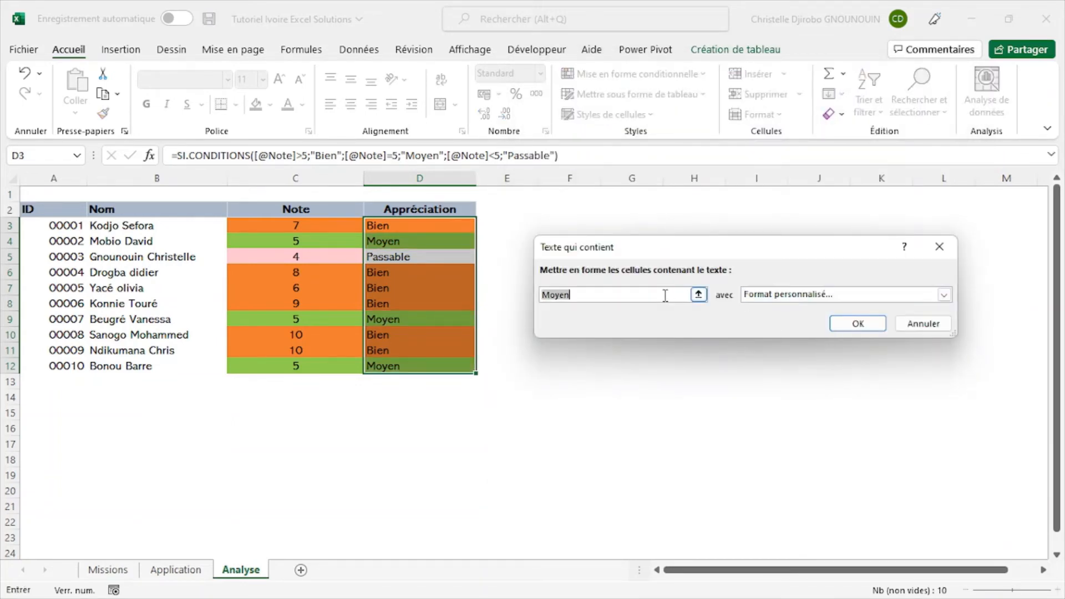
text(pa)
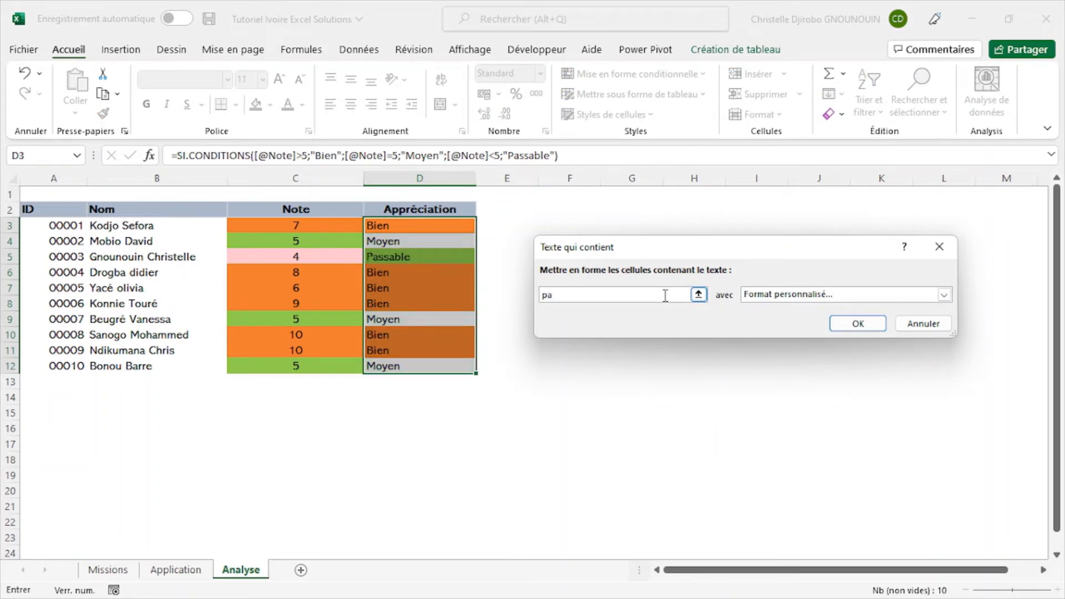
key(BackSpace)
key(BackSpace)
text(M)
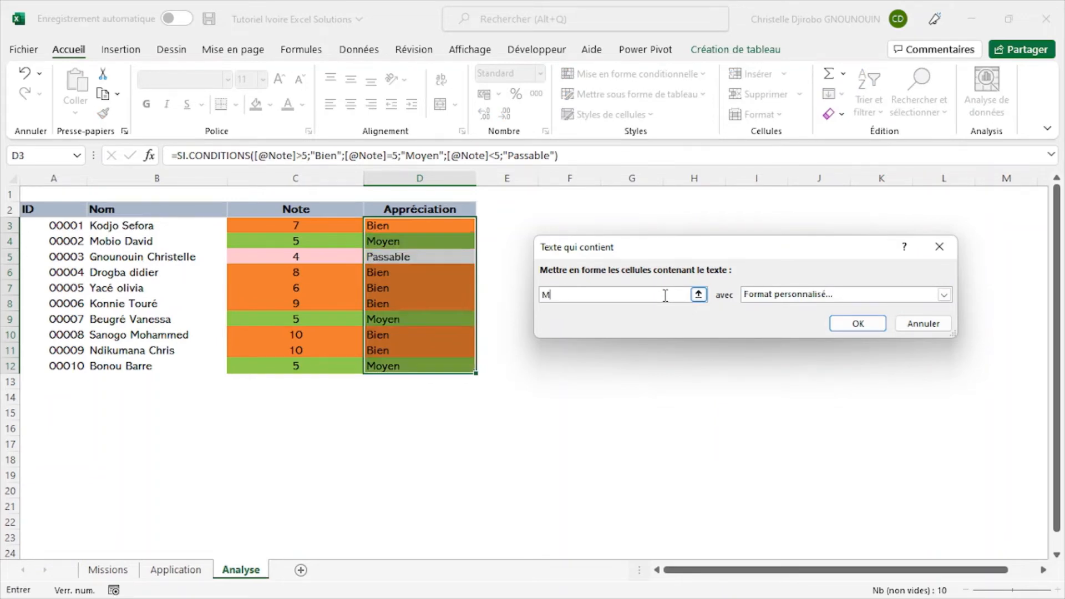
text(oyen)
click(863, 323)
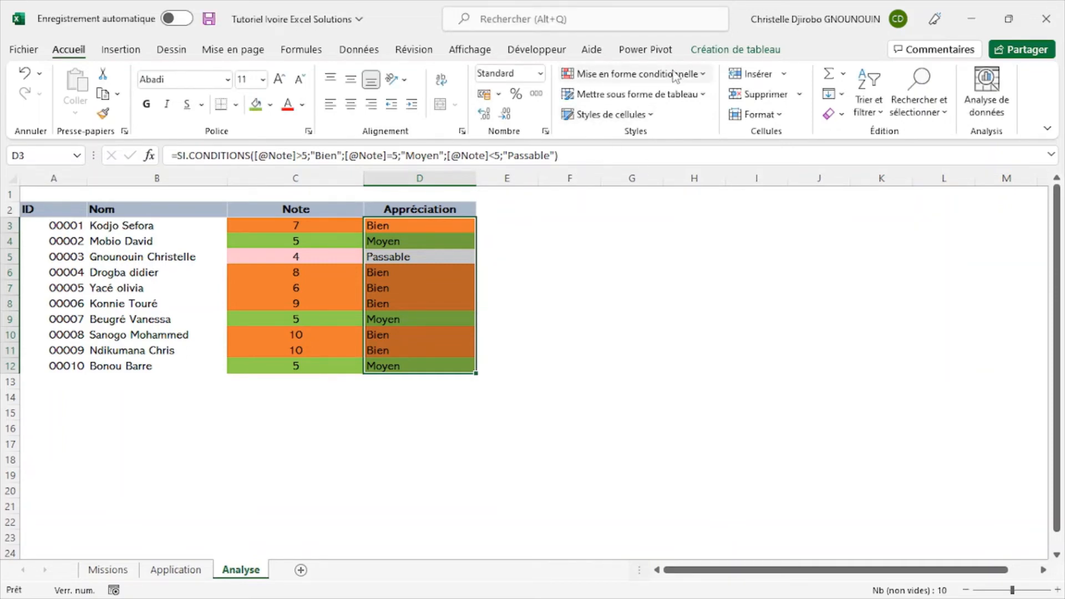
- Add a "Texte qui contient" rule that gives Appréciation cells containing "Passable" a light red fill
click(690, 77)
mouse_move(698, 102)
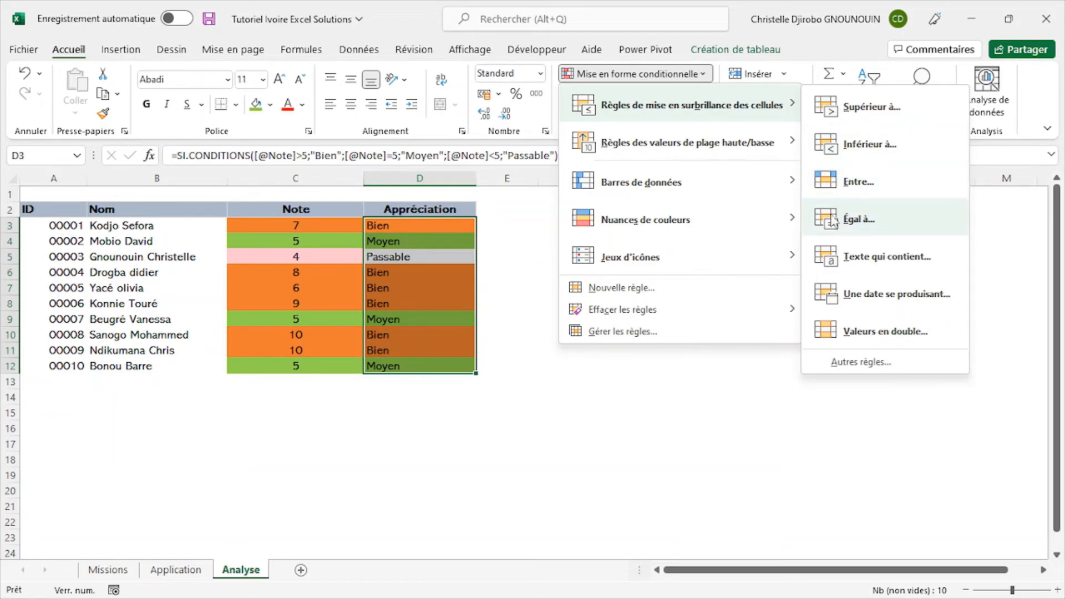
click(868, 259)
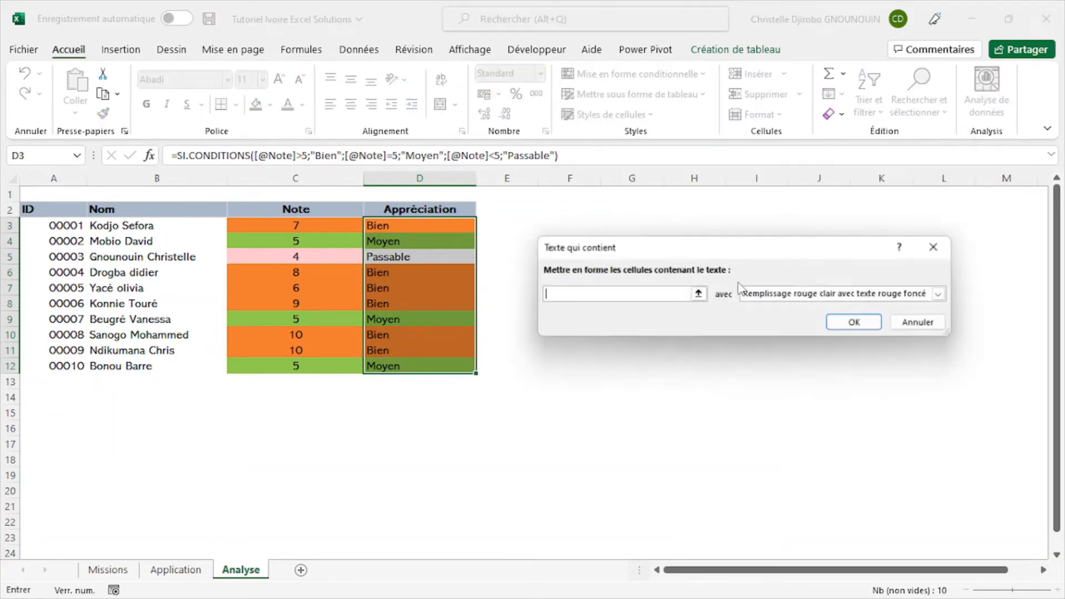
text(Passable)
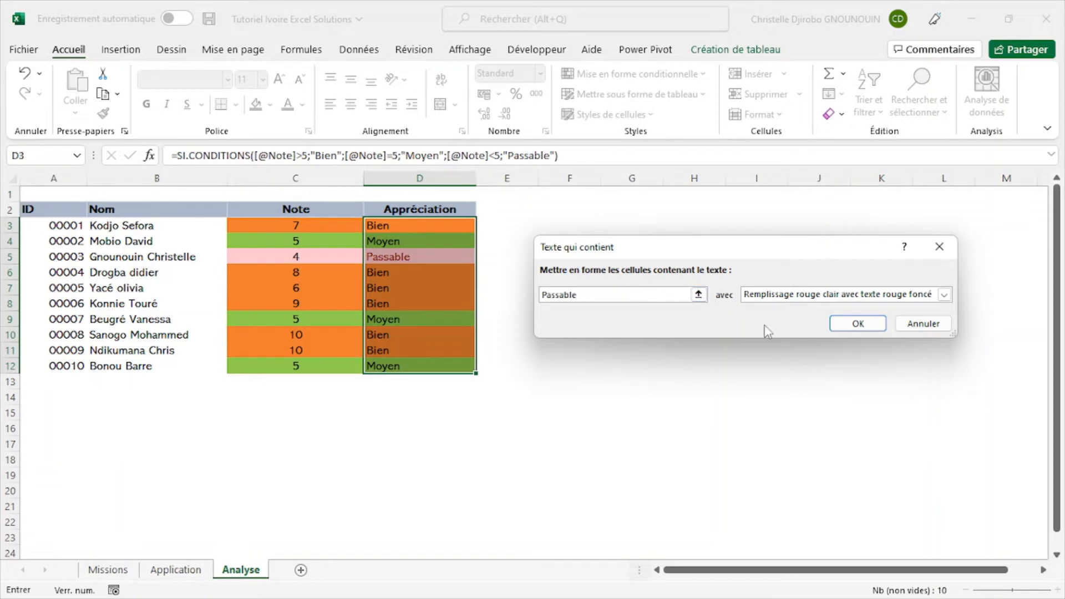
click(943, 294)
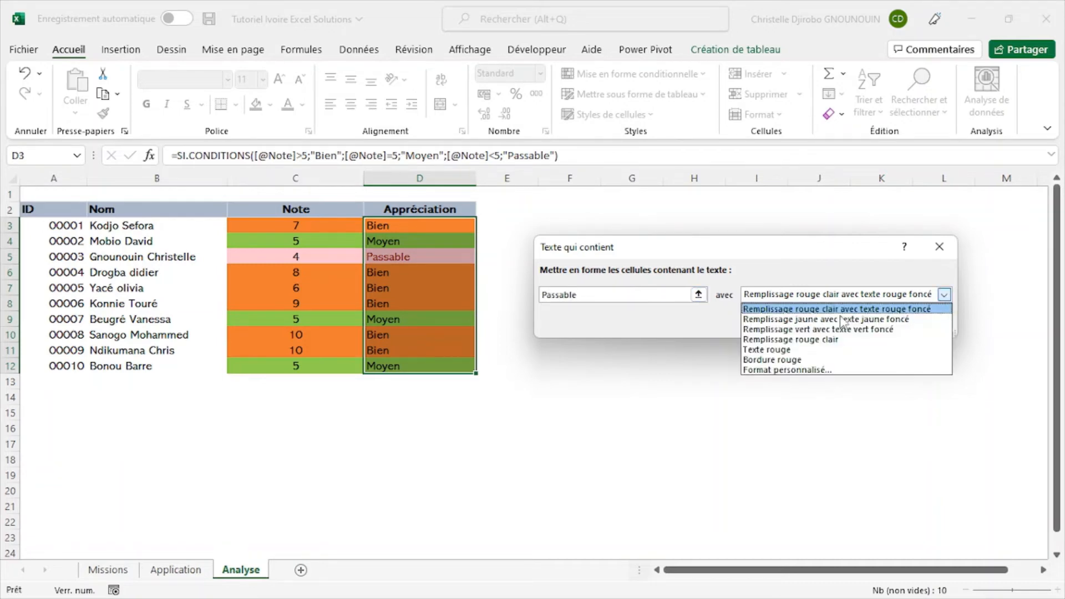
click(777, 350)
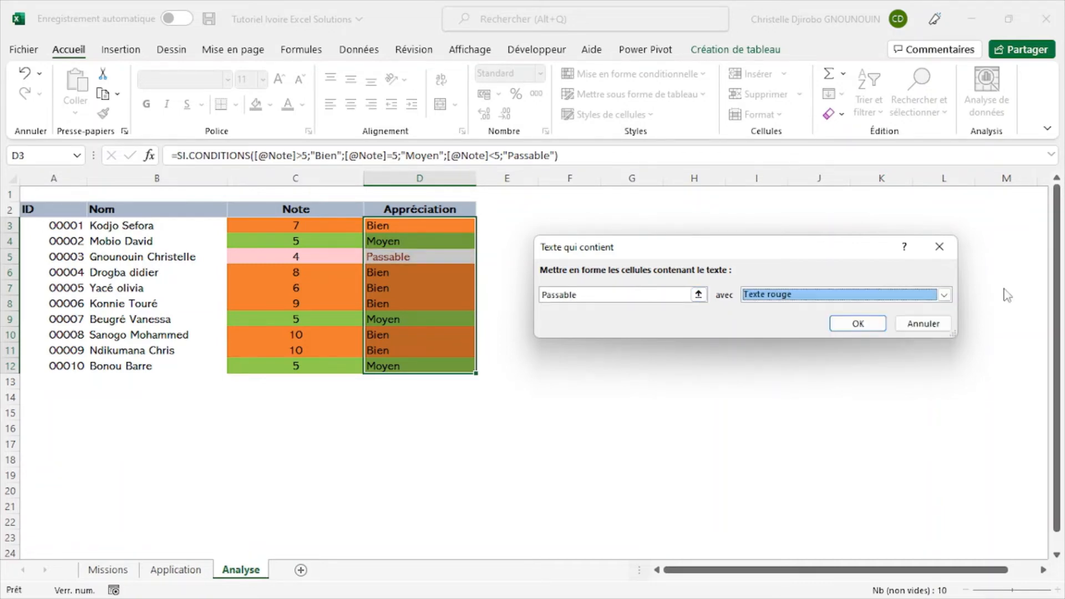
click(944, 294)
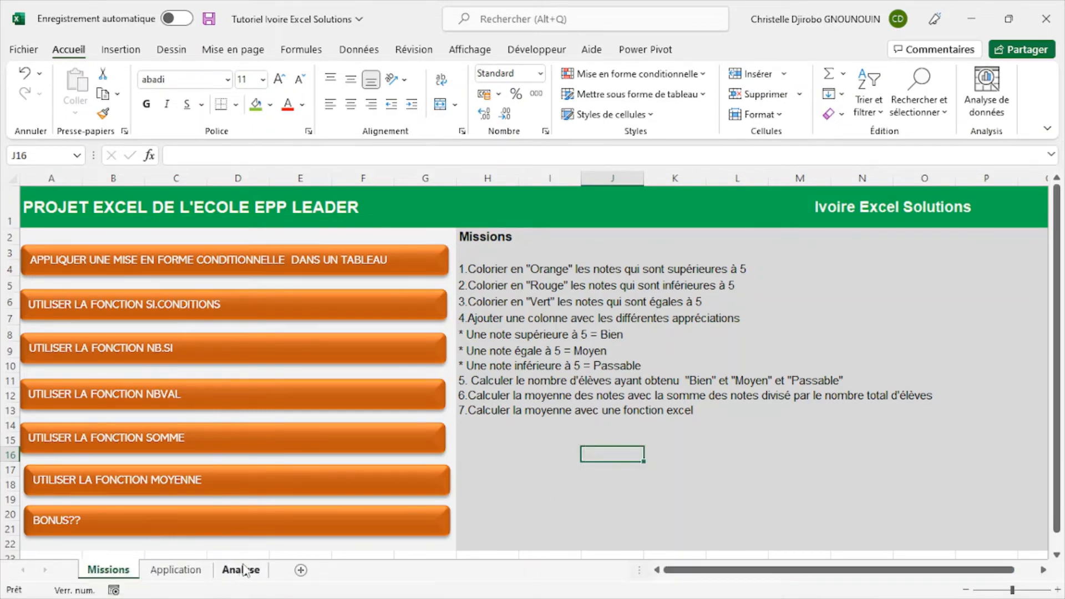
- Copy mission 5, about calculating the number of students per appreciation, from Missions cell H11 into cell I2 of the Analyse sheet
click(242, 570)
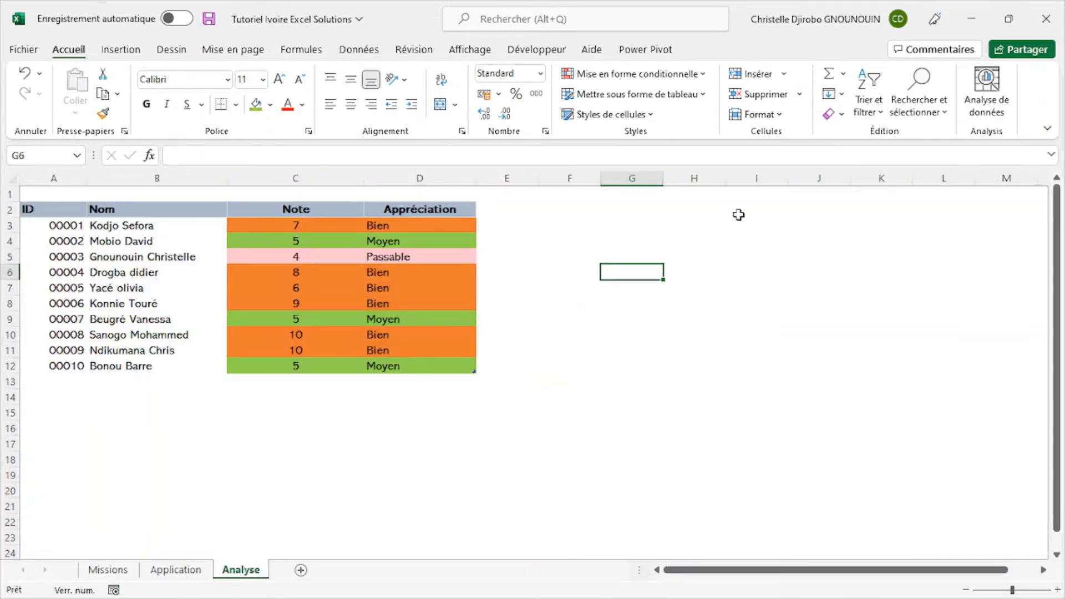
click(740, 215)
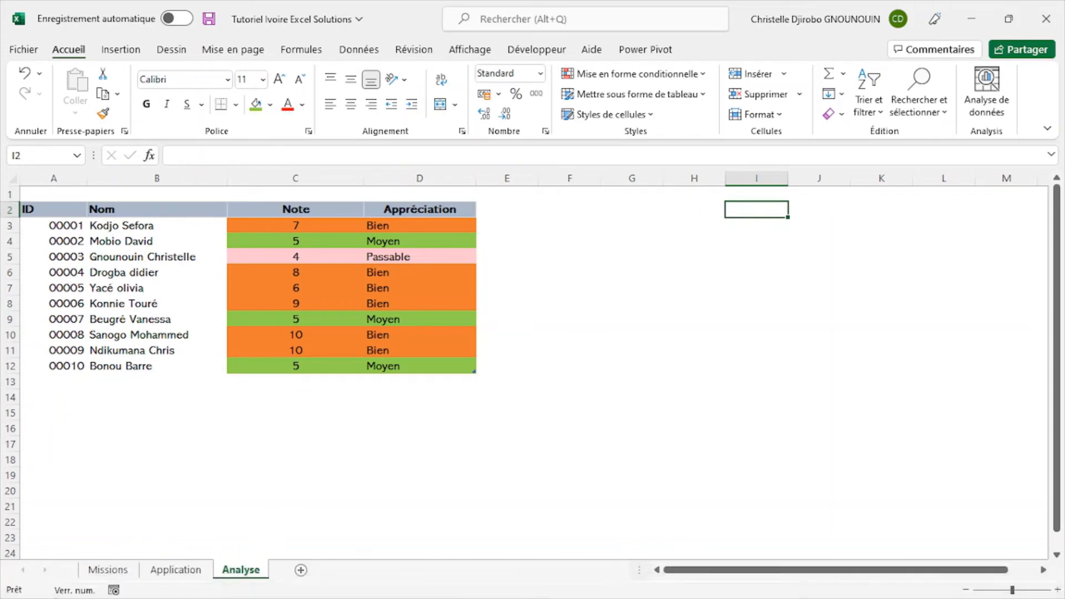
click(109, 570)
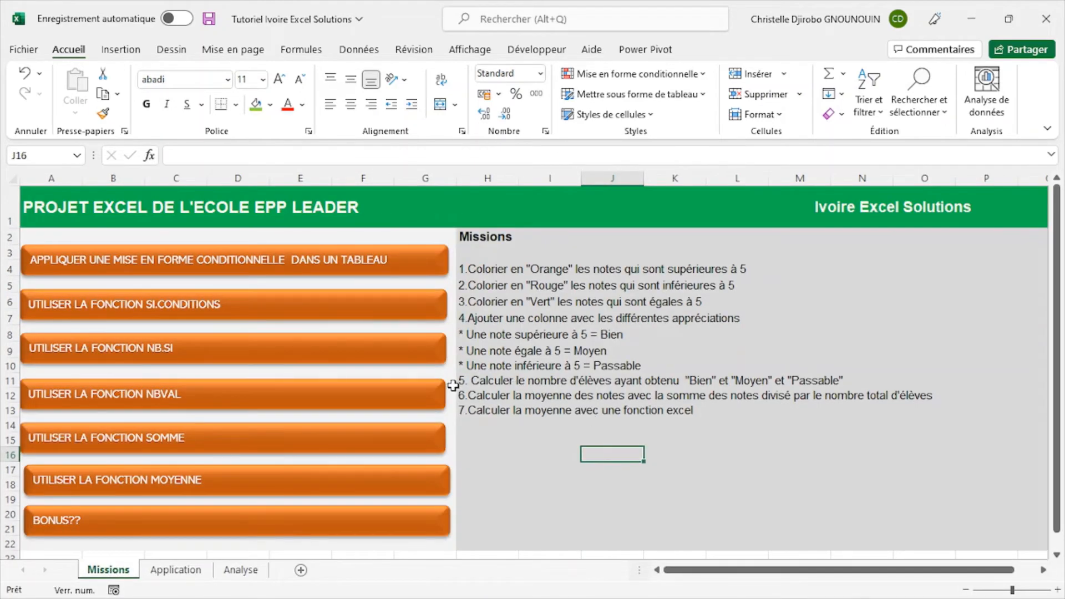
click(475, 381)
key(ctrl+c)
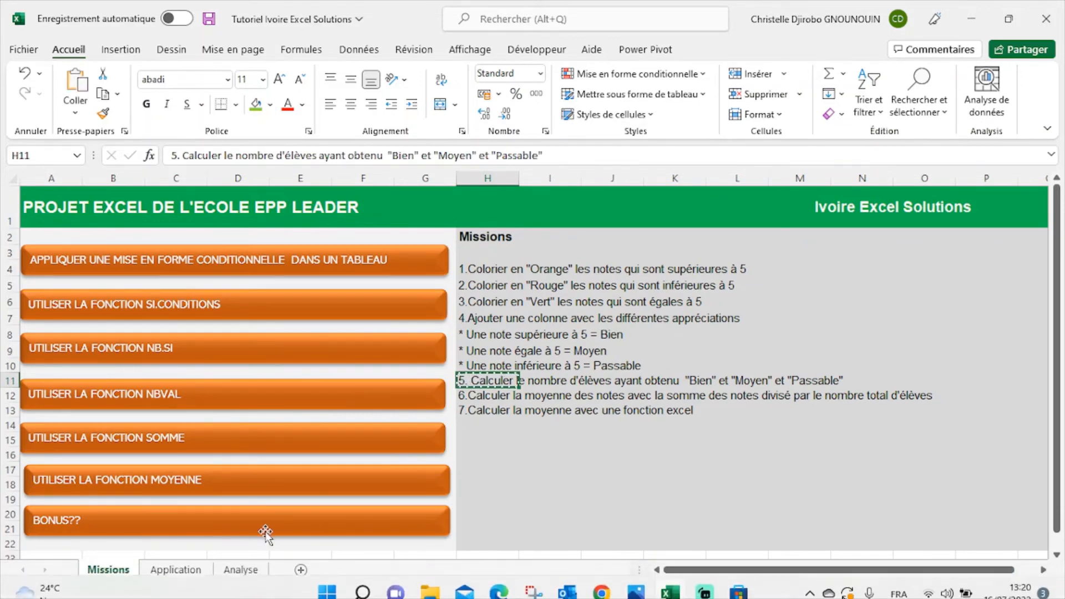
click(240, 569)
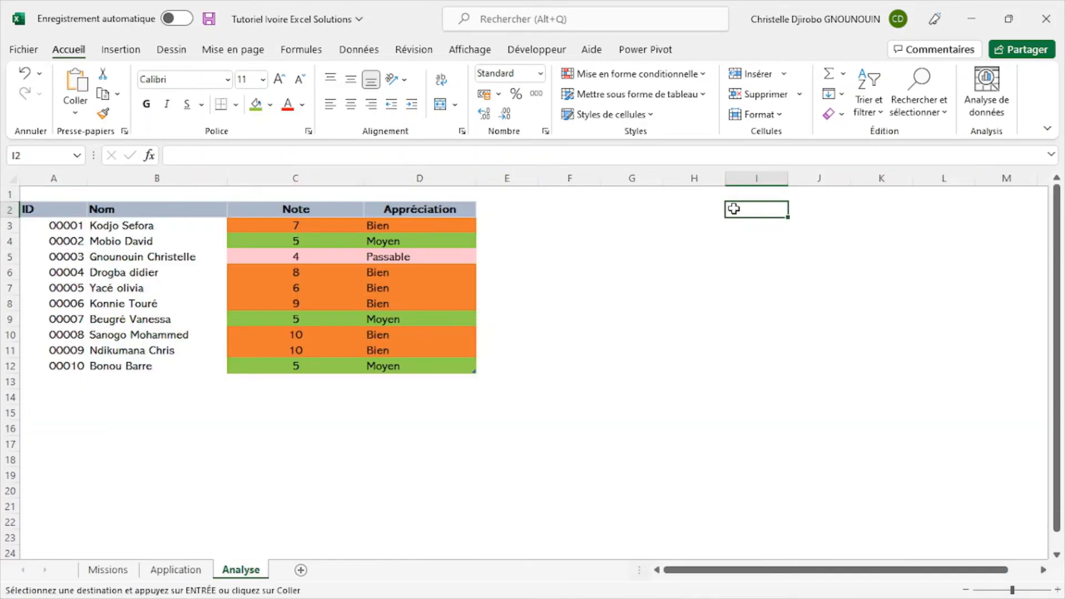
key(ctrl+v)
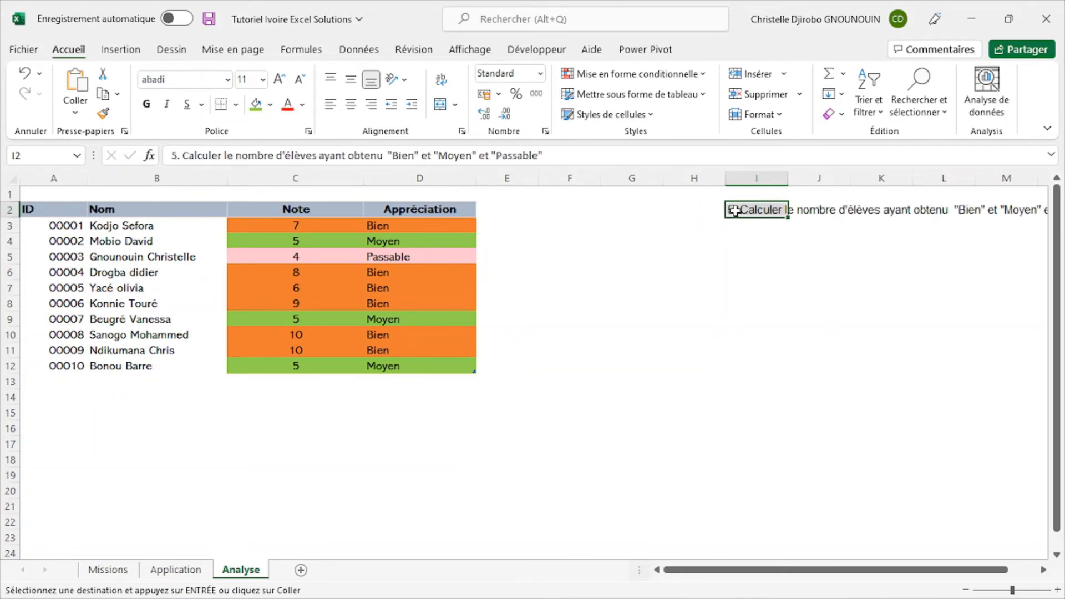
click(784, 266)
click(571, 290)
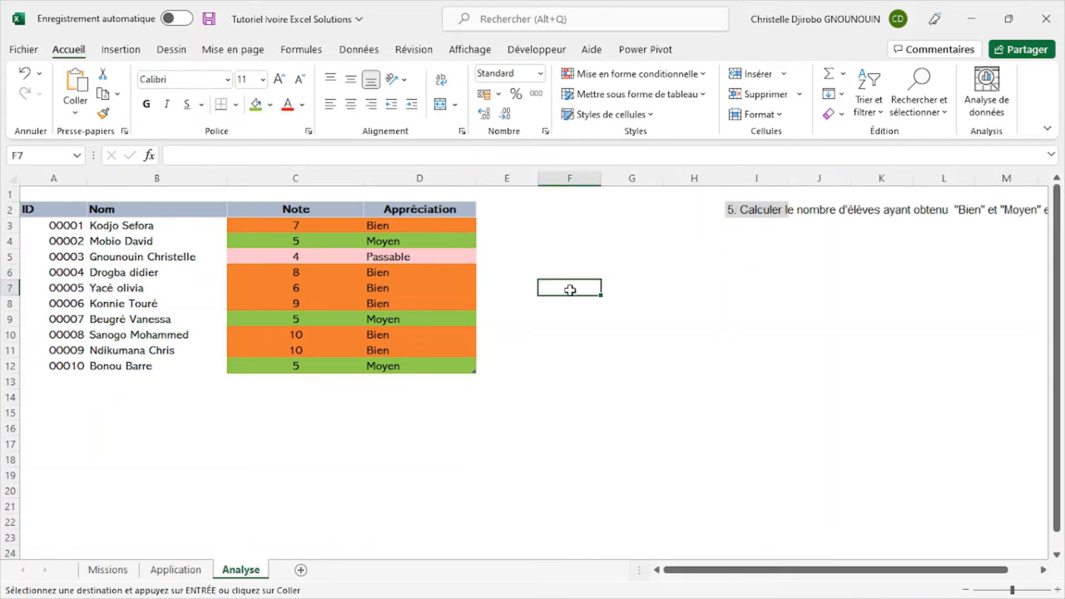
- Copy the Appréciation/Total summary table F2:I8 from the Application sheet to cell F2 of the Analyse sheet
click(575, 174)
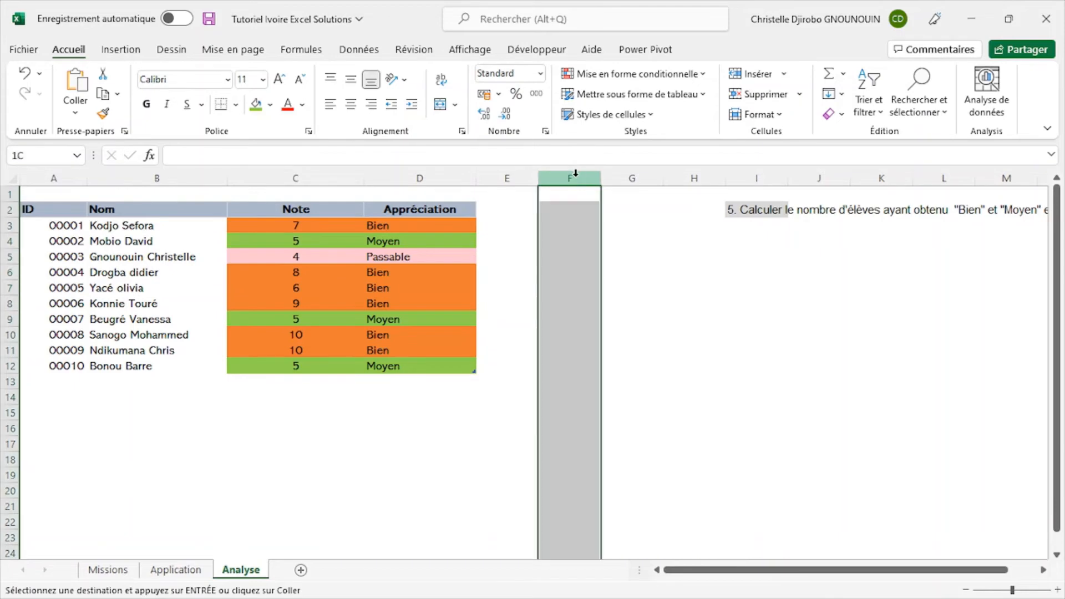
click(176, 570)
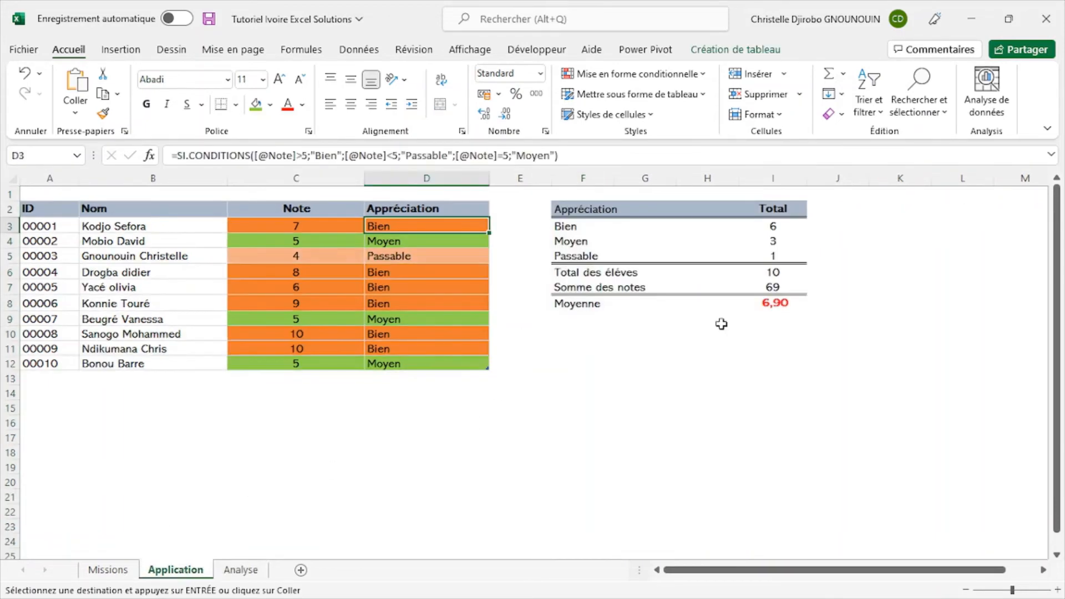
drag(561, 207, 770, 303)
key(ctrl+c)
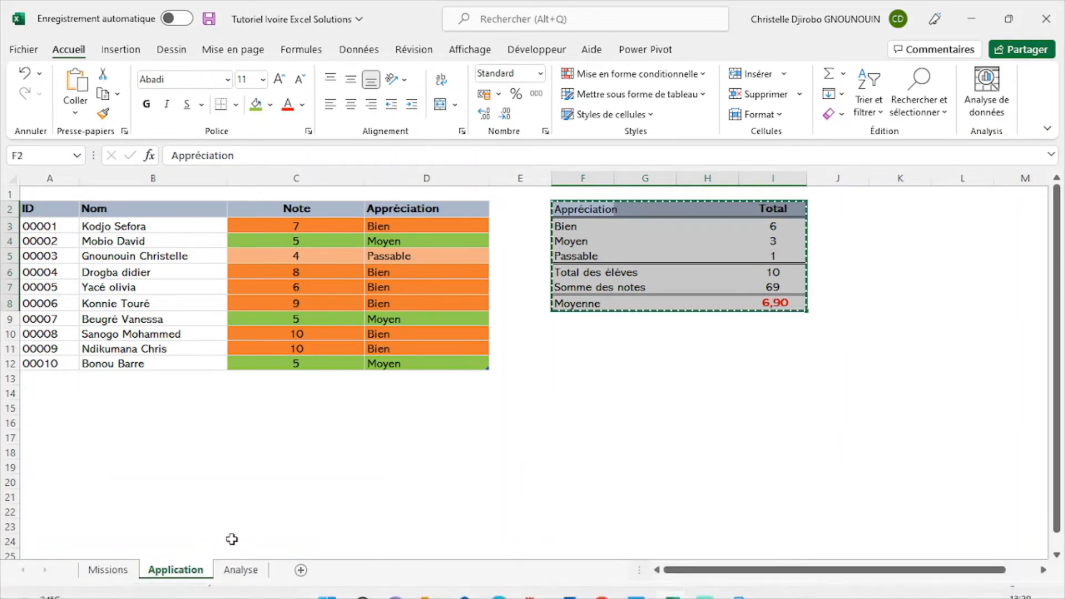
click(241, 570)
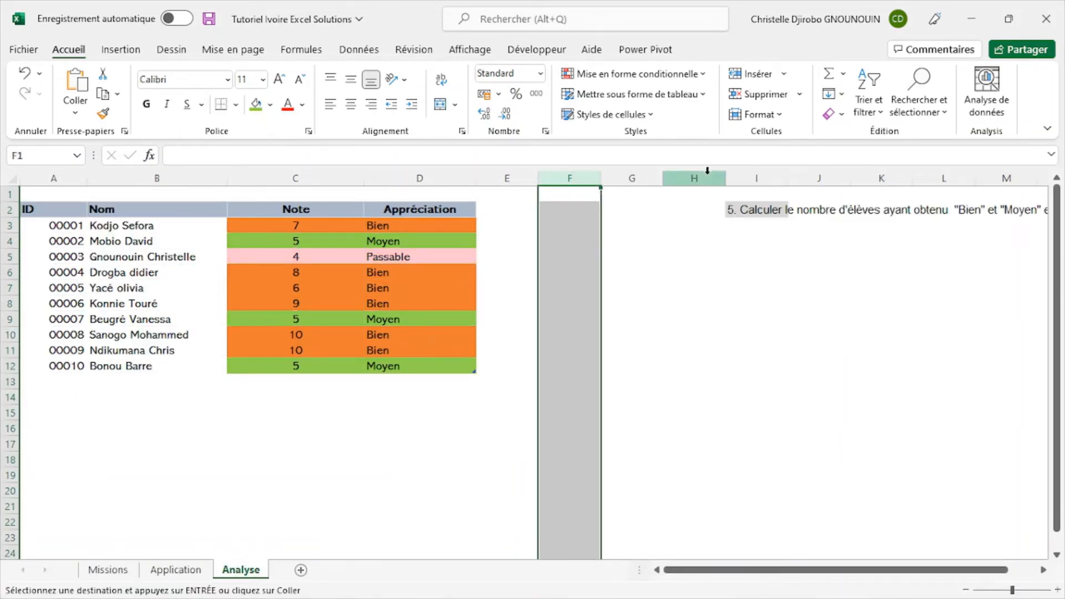
click(584, 212)
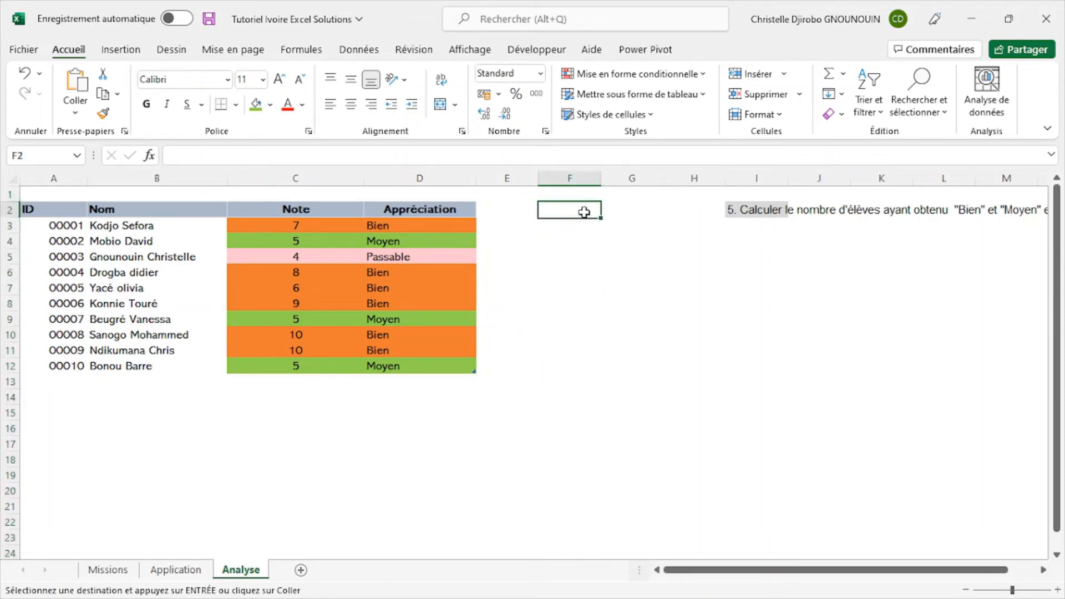
key(ctrl+v)
click(839, 274)
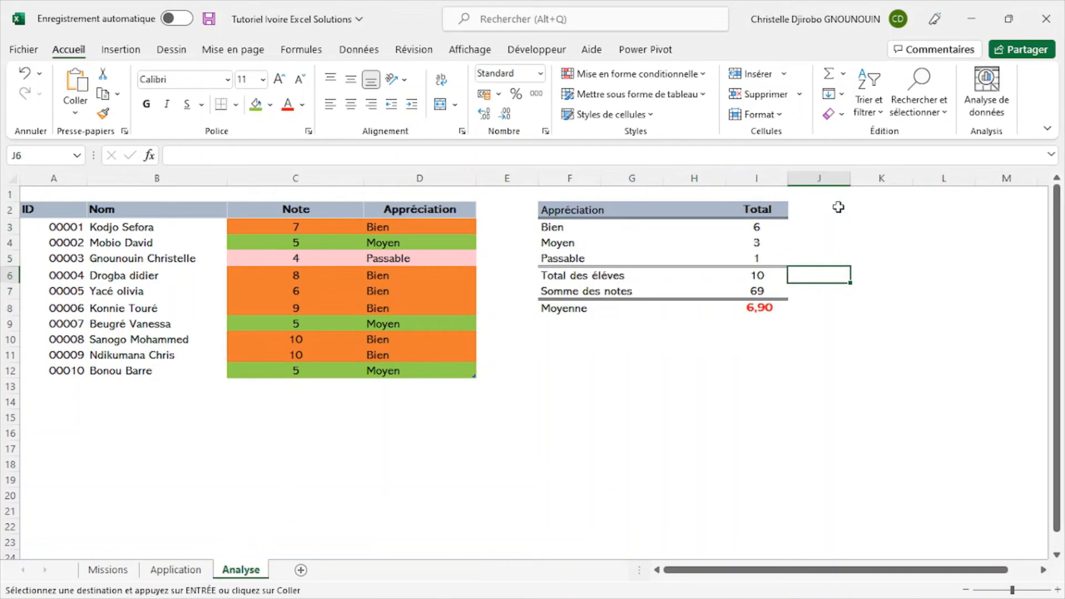
click(838, 207)
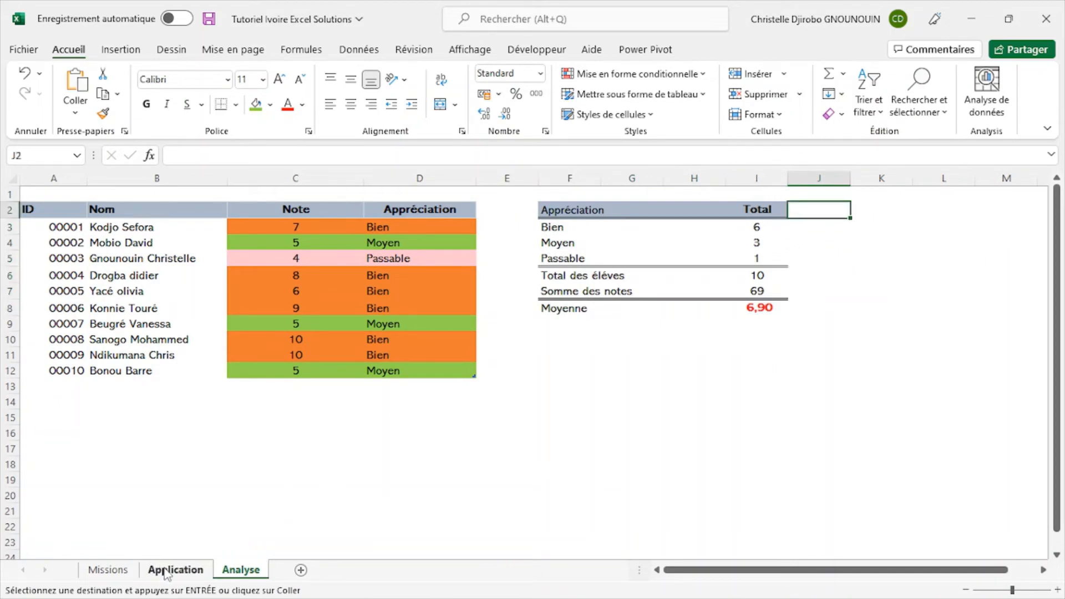
- Copy the mission 5 text from Missions cell H11 into cell F14 of the Analyse sheet
click(106, 570)
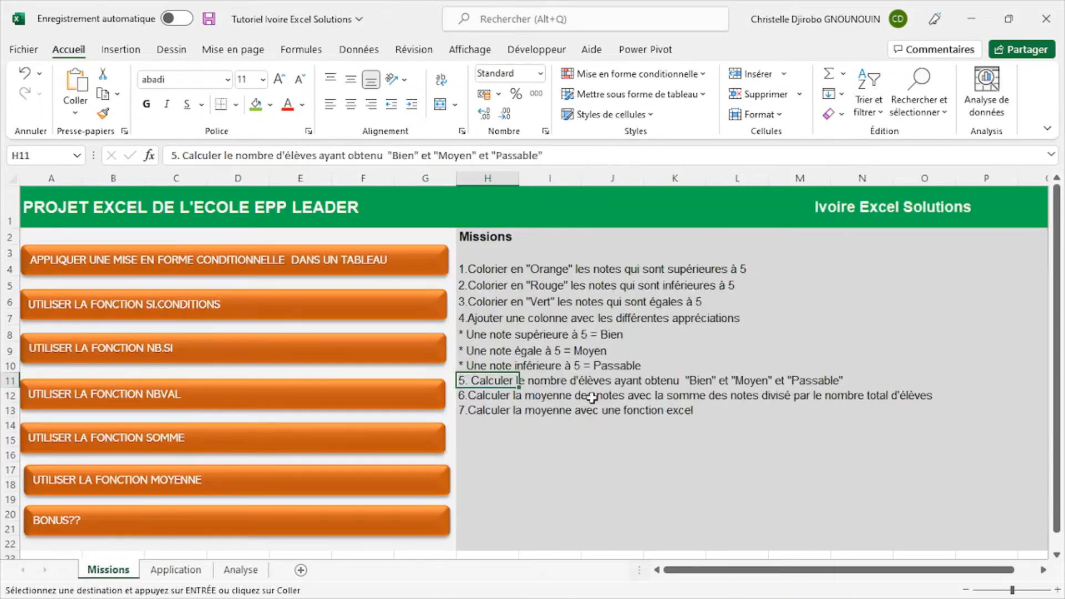
key(ctrl+c)
click(240, 570)
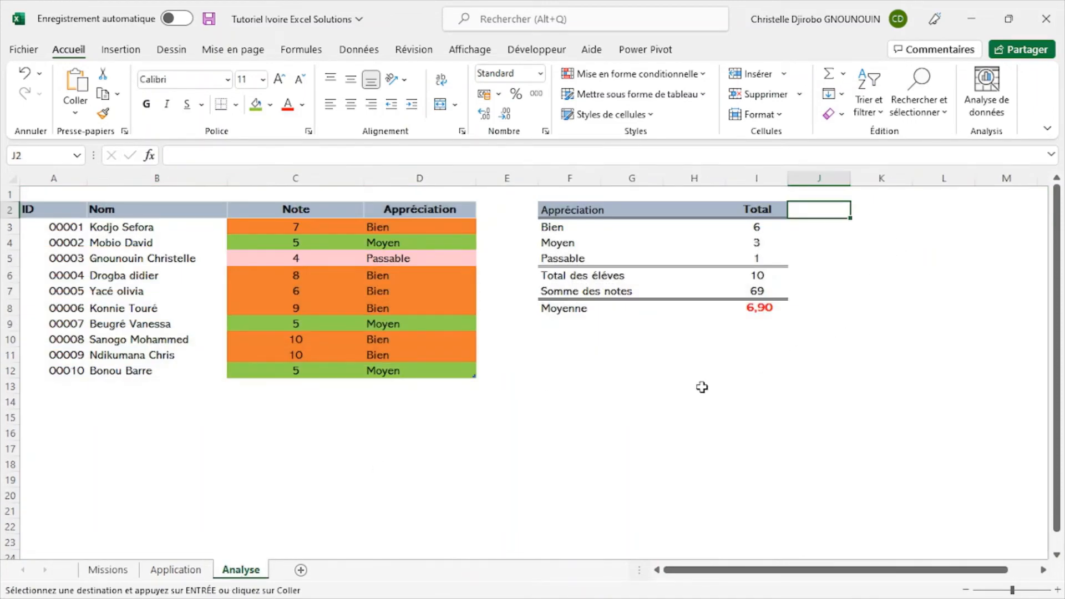
click(543, 406)
key(ctrl+v)
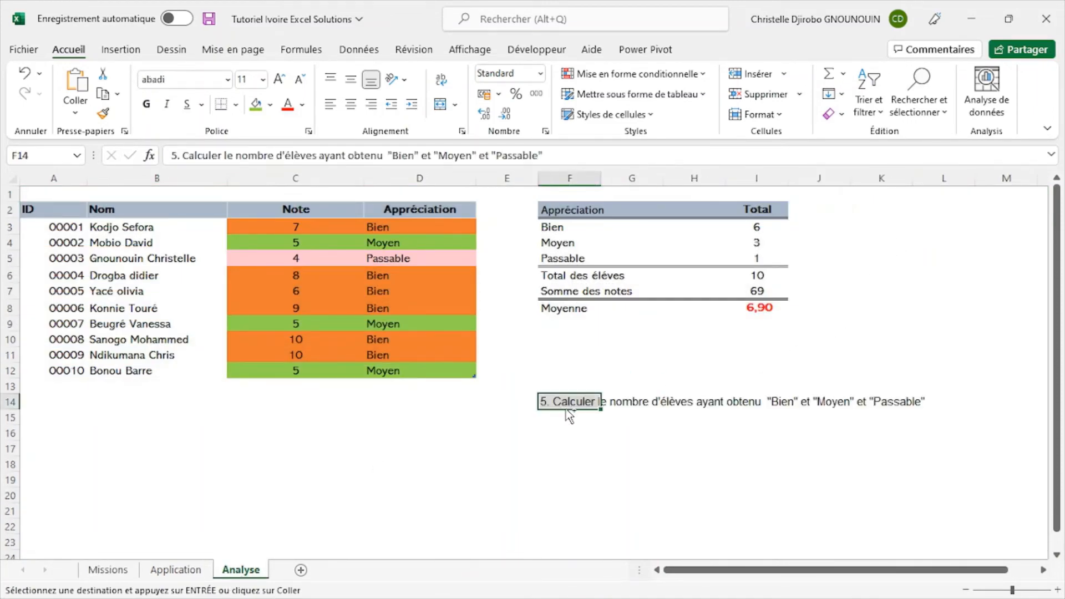
click(941, 285)
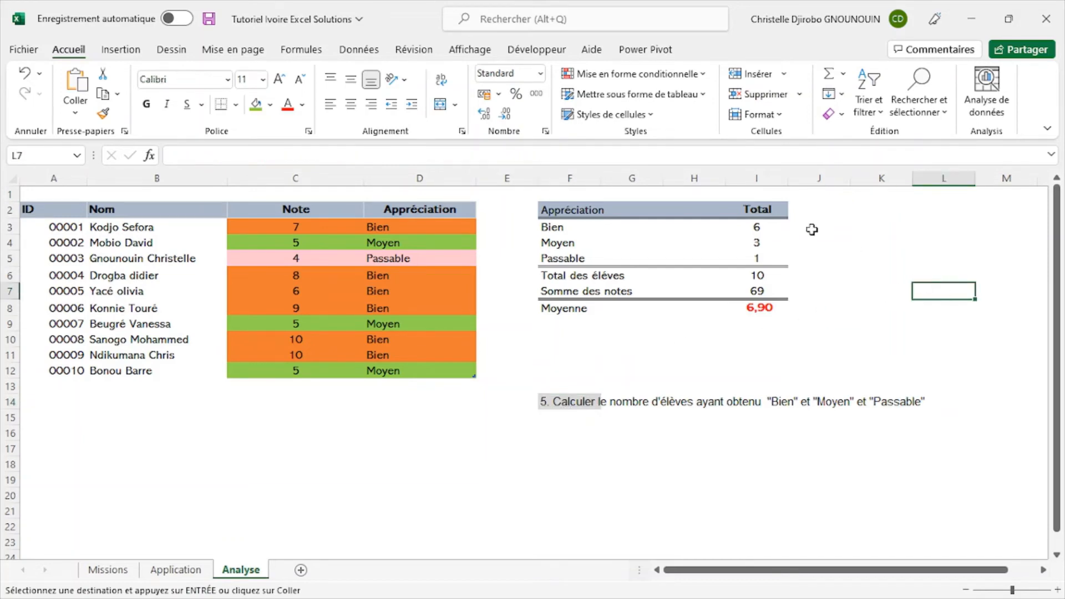
- Clear the pasted values in the summary table's Total column, cells I3:I8
drag(768, 228, 773, 312)
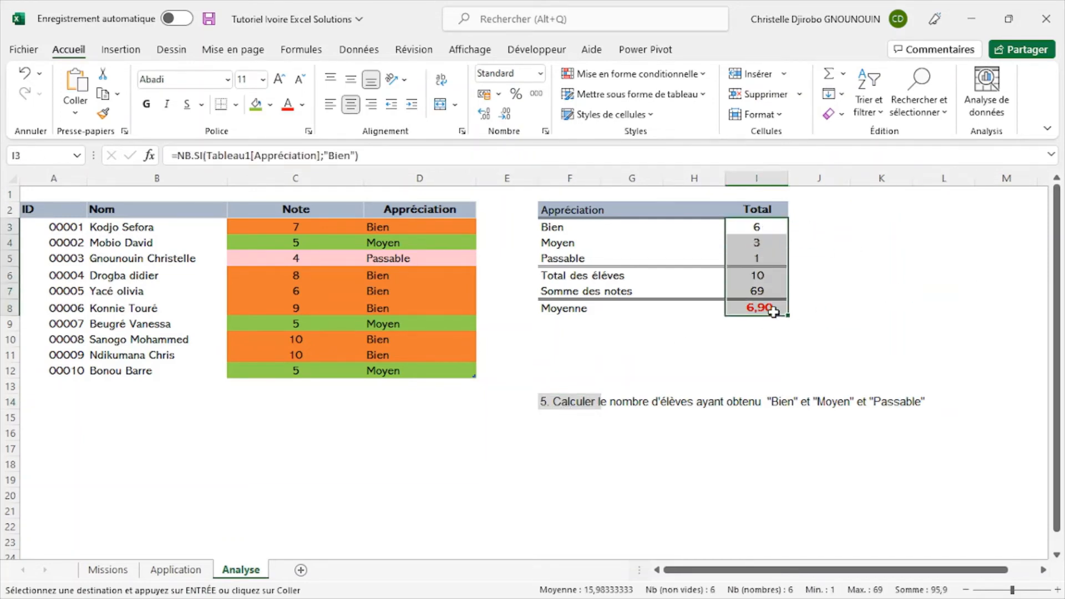
key(Delete)
click(832, 310)
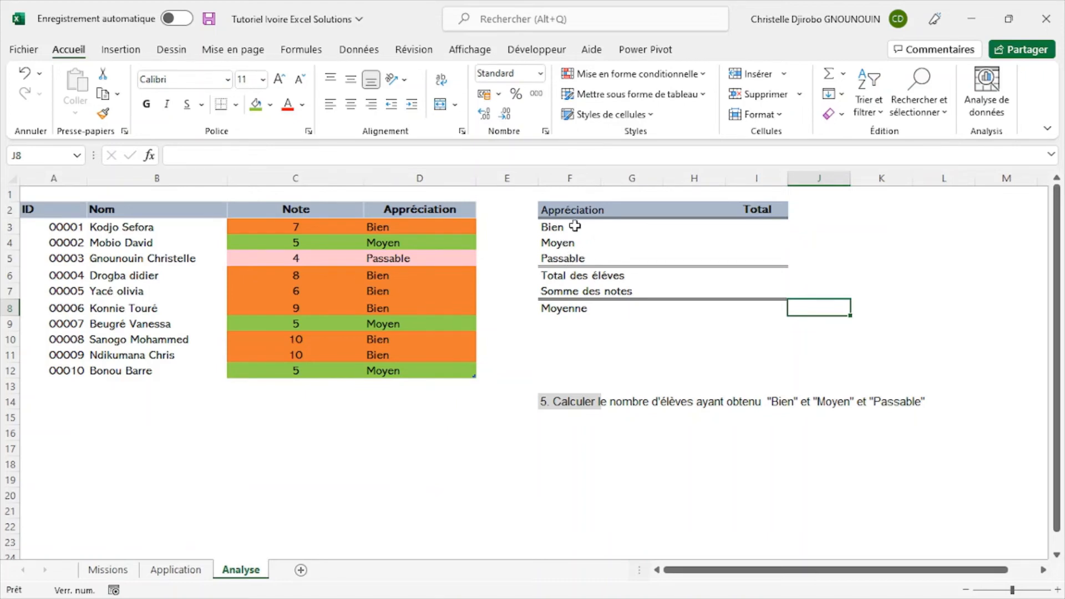
- Start an NB.SI formula in the Bien row's Total cell I3 and open its function arguments
click(771, 223)
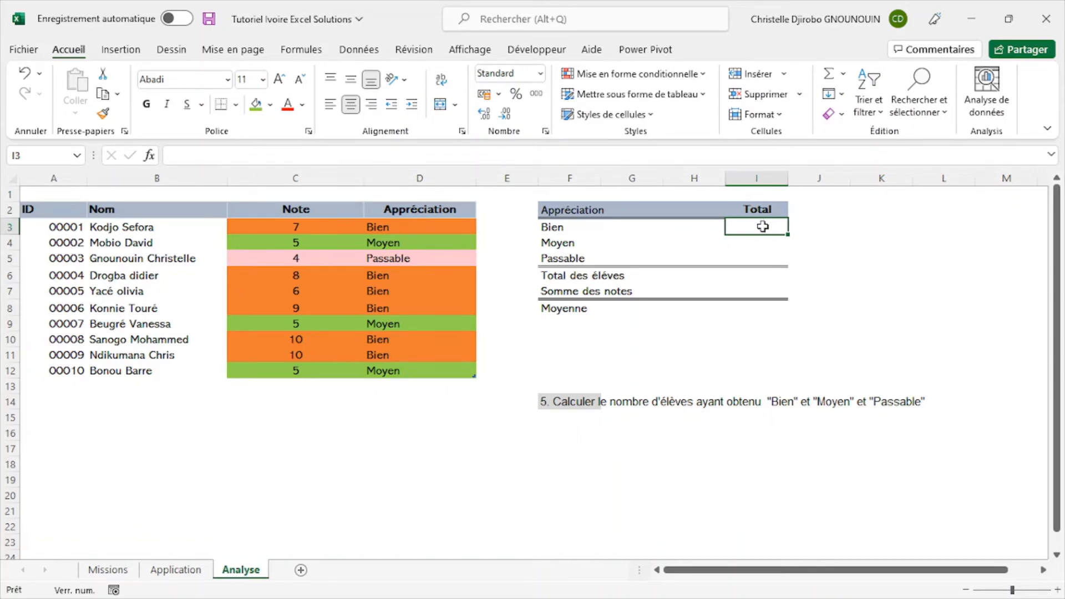
click(123, 571)
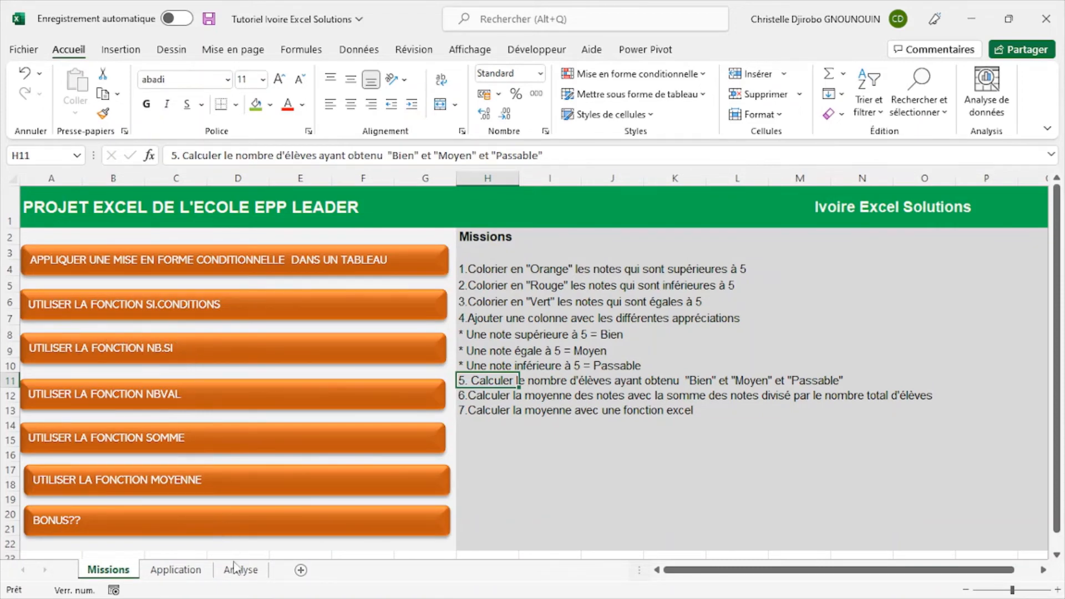
click(243, 582)
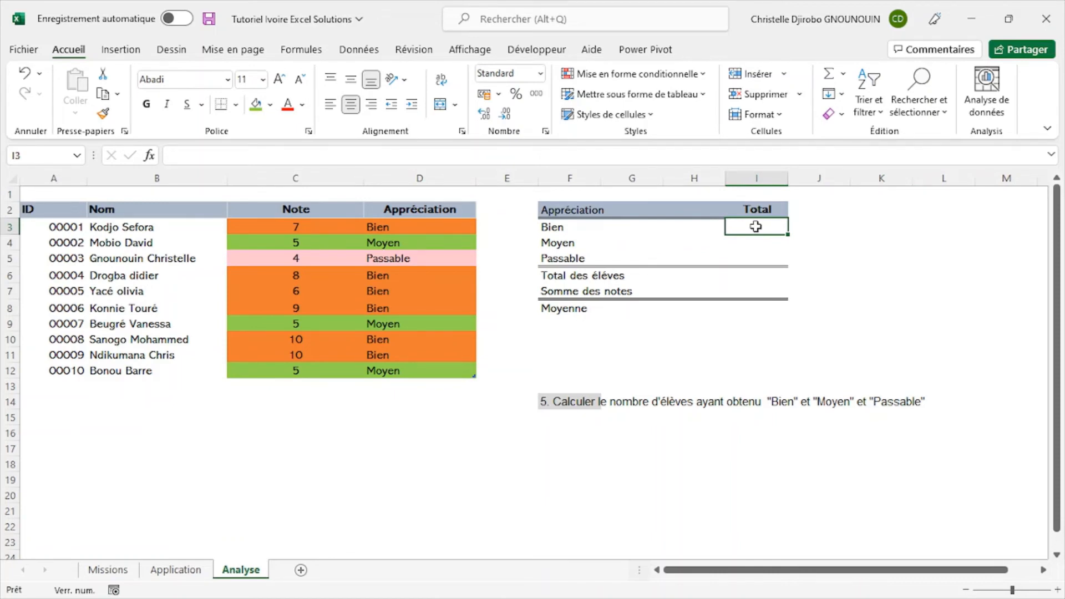
mouse_move(755, 226)
mouse_down()
mouse_move(829, 231)
mouse_move(771, 230)
mouse_up()
text(=)
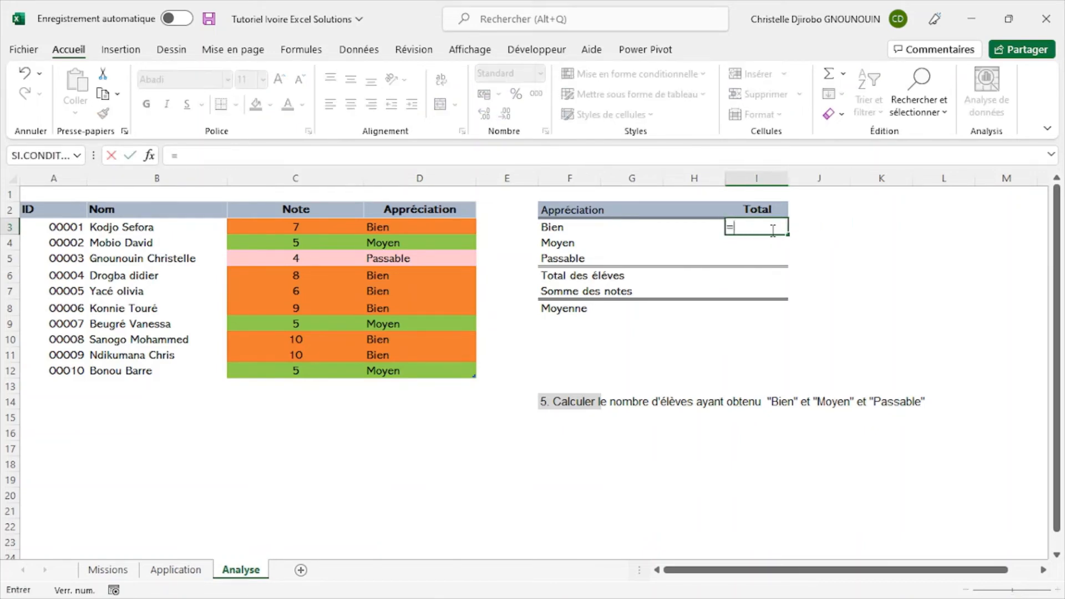
text(B)
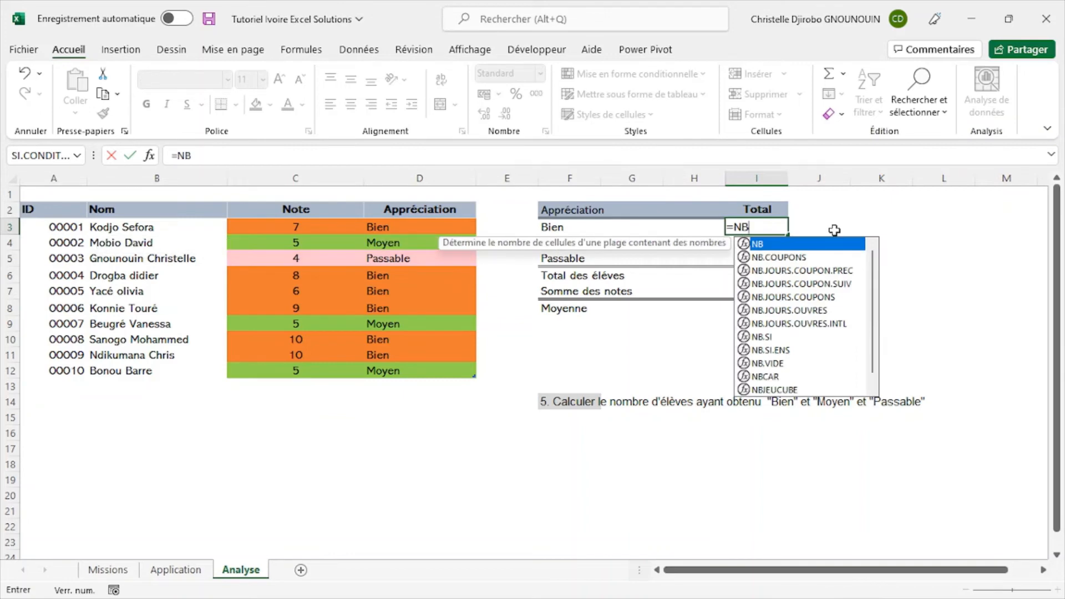
double_click(783, 337)
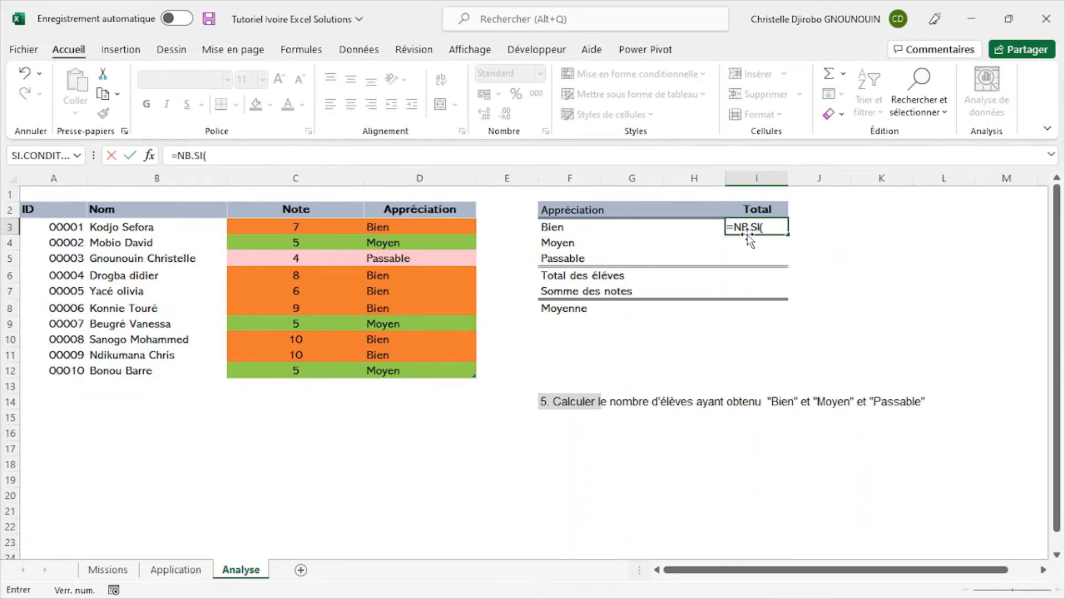
click(772, 228)
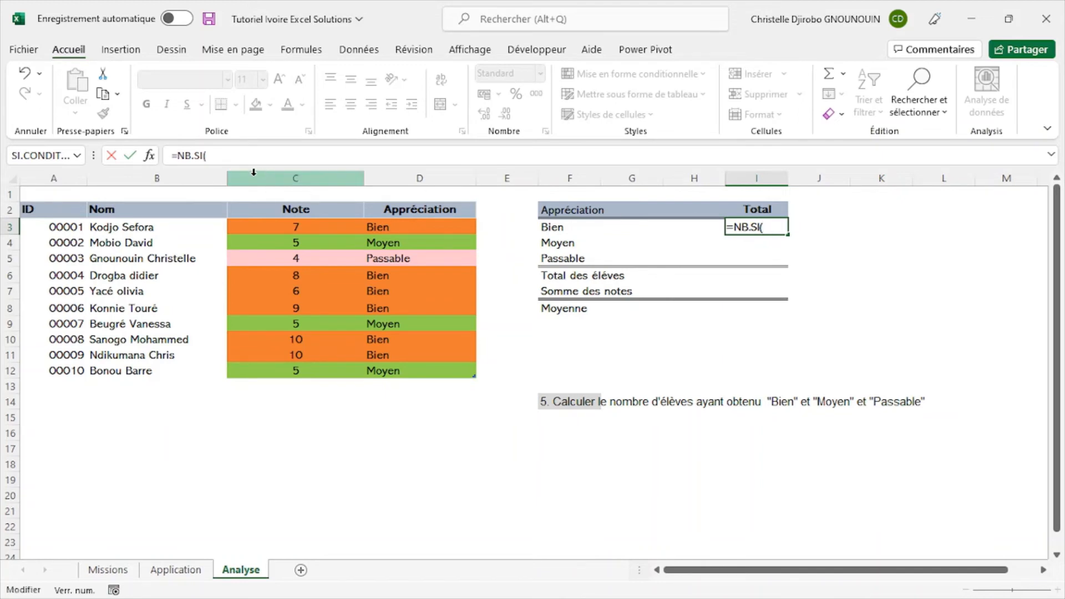
click(148, 155)
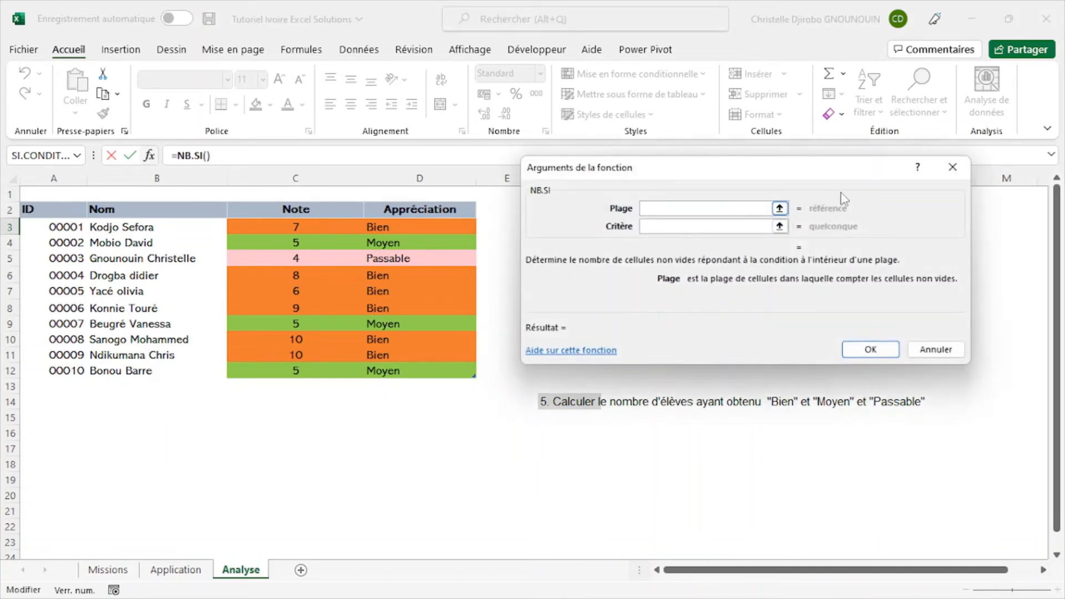
- Set the NB.SI range to Tableau6[Appréciation] and the criterion to F3, and confirm the formula
drag(869, 165, 427, 301)
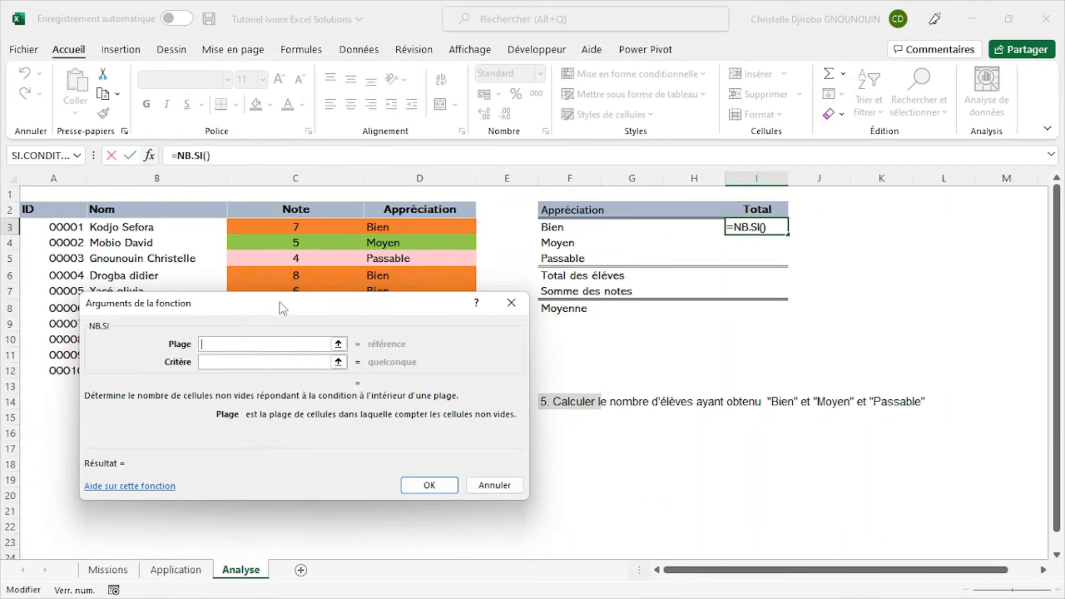
drag(312, 313, 446, 351)
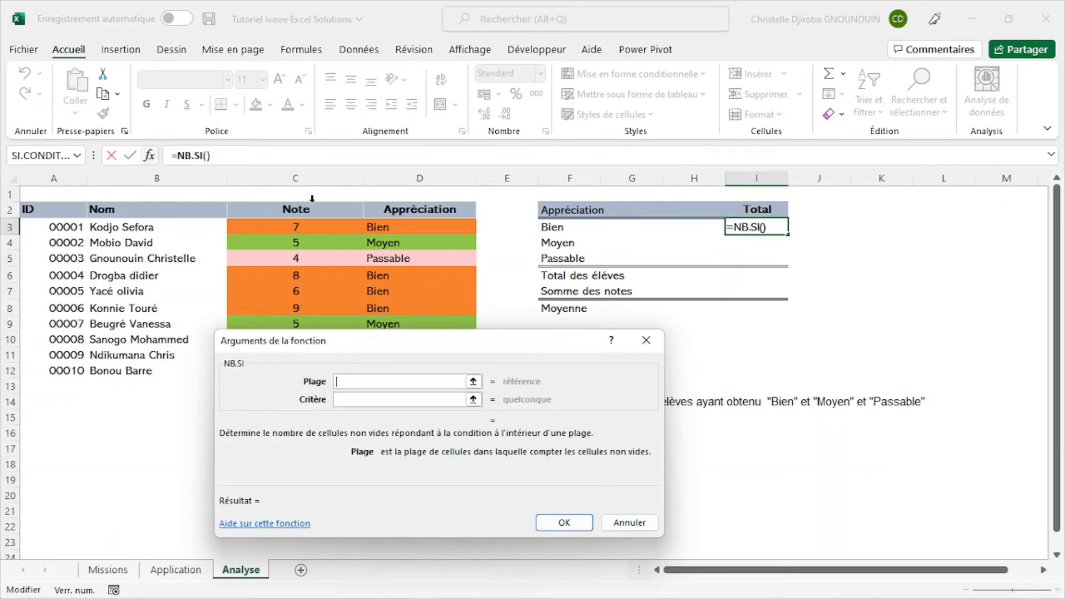
click(408, 200)
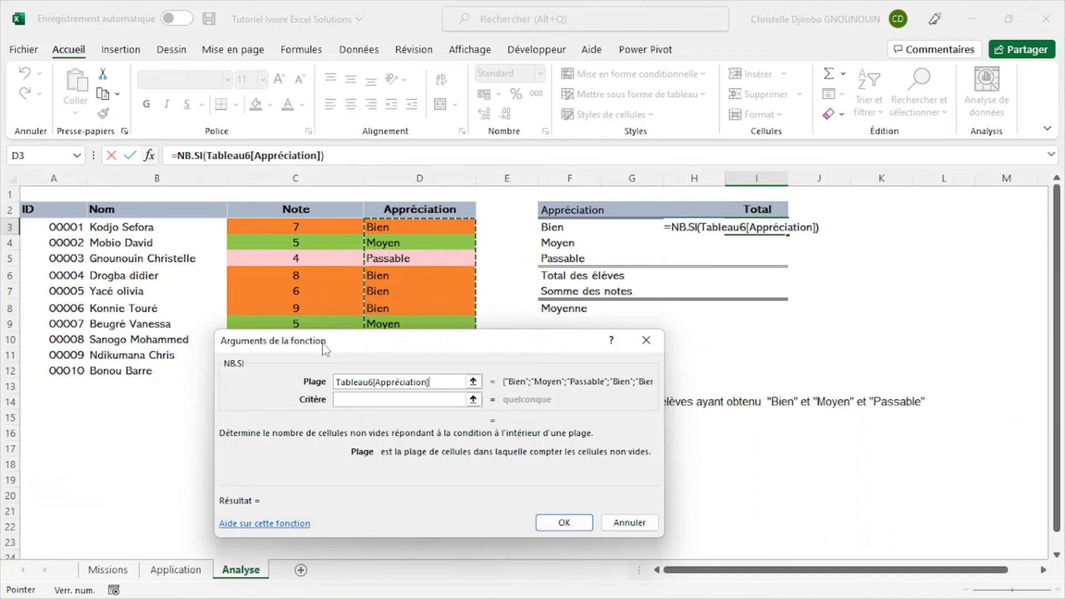
click(394, 398)
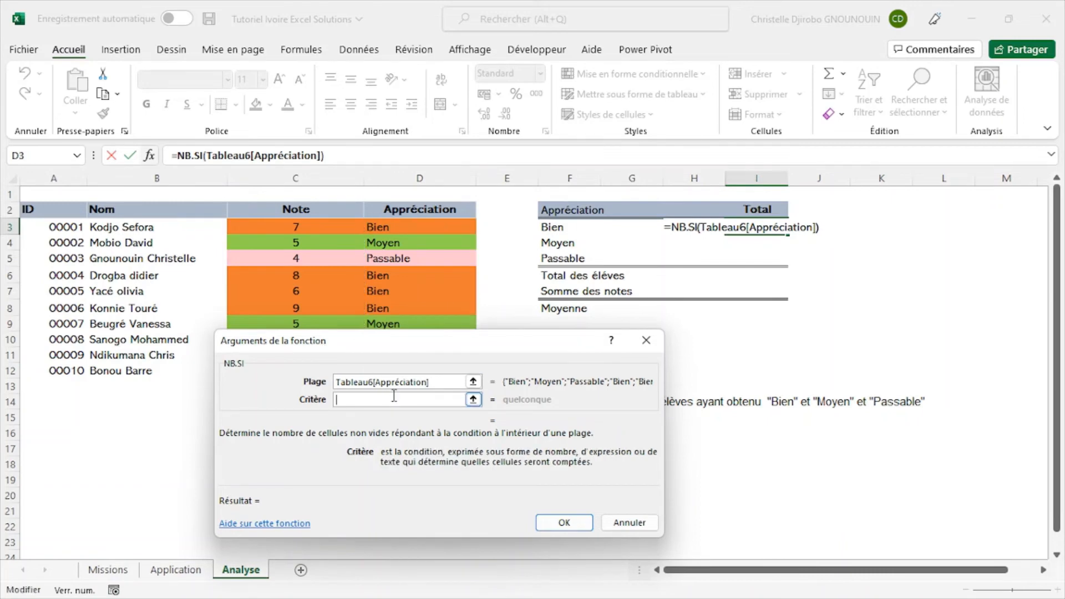
click(569, 227)
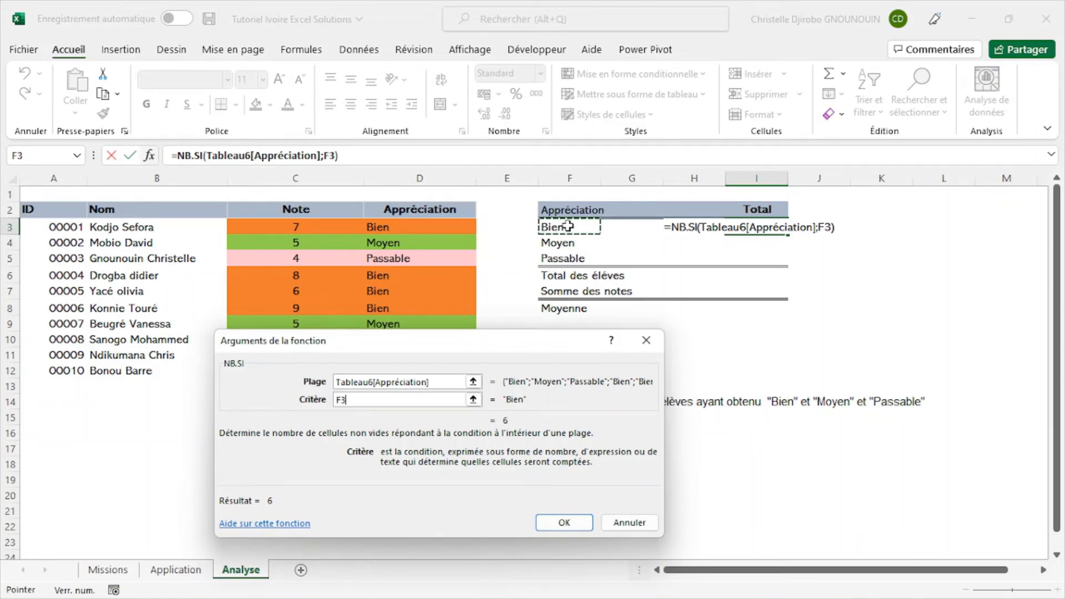
click(574, 527)
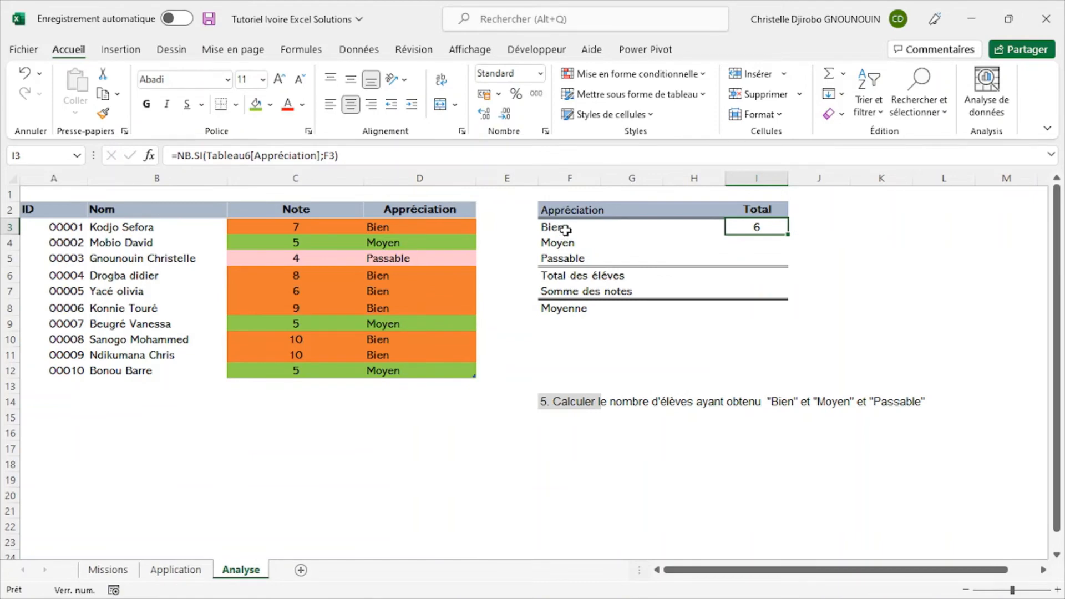
- Change the label in cell F3 to "Bien0" to test the formula's link to that cell
double_click(566, 229)
text(0)
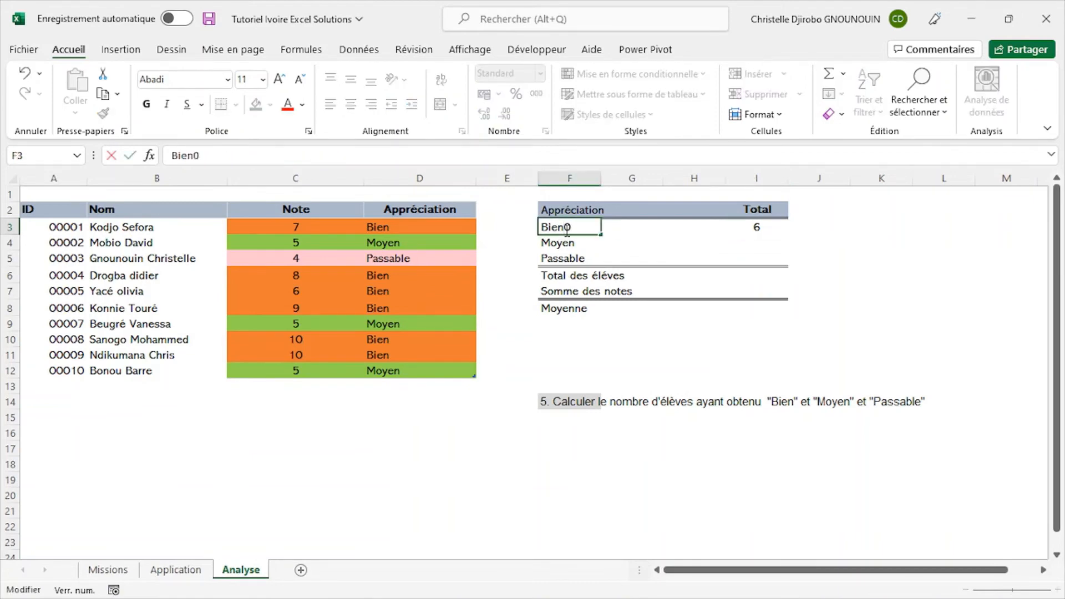
key(Return)
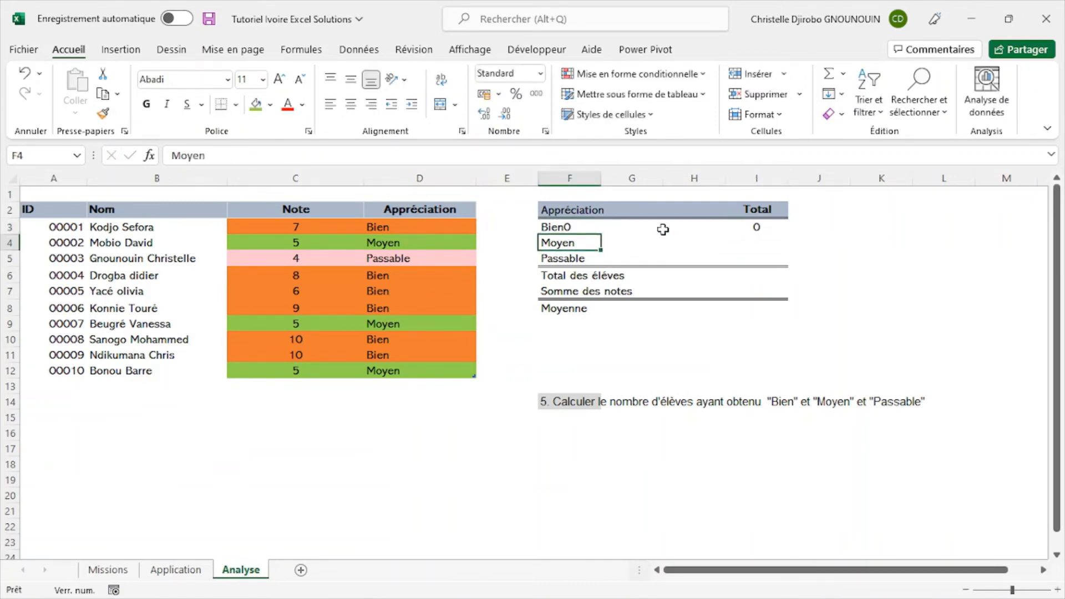
- Review the NB.SI arguments of cell I3, checking the criterion, and close them without changes
click(761, 228)
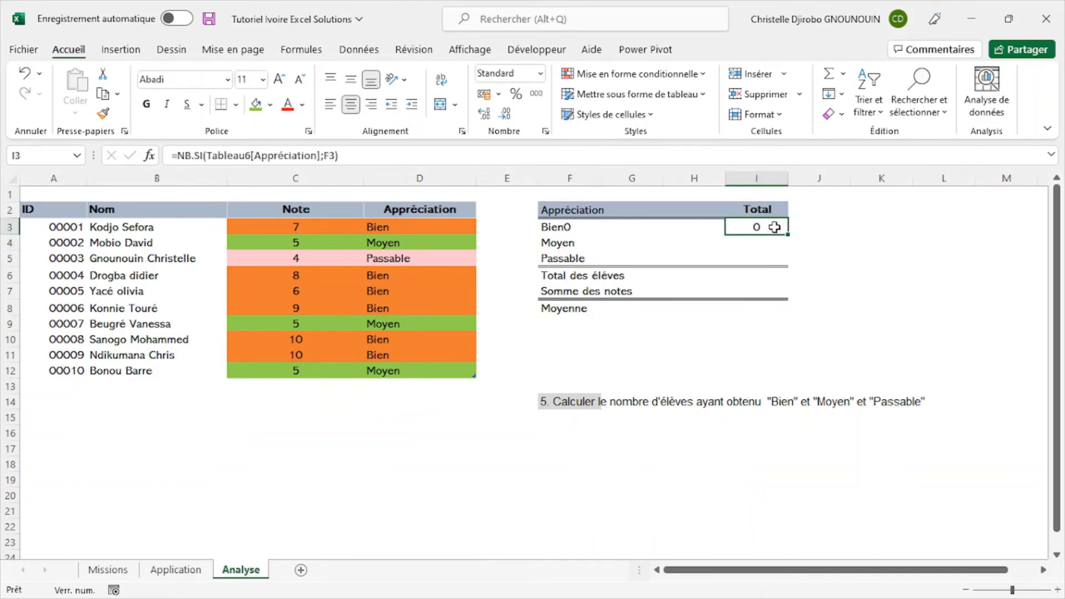
double_click(775, 228)
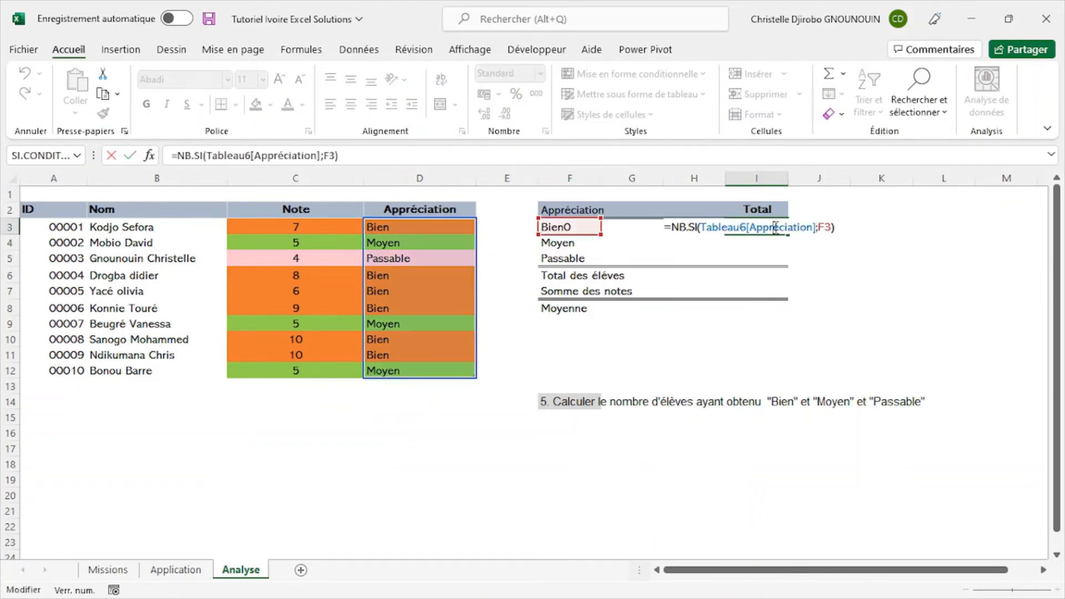
click(148, 156)
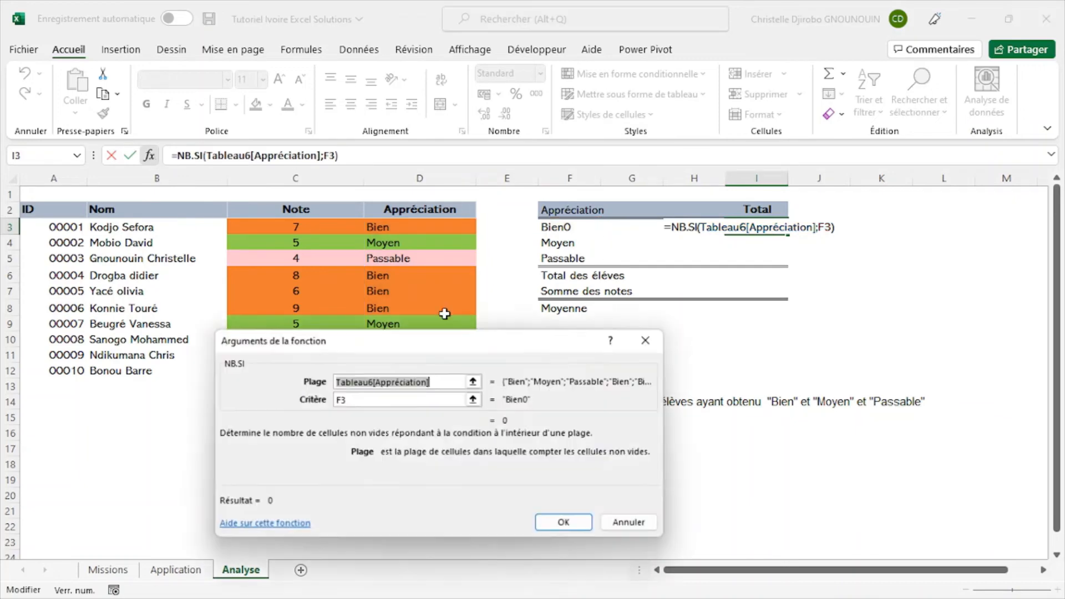
click(409, 397)
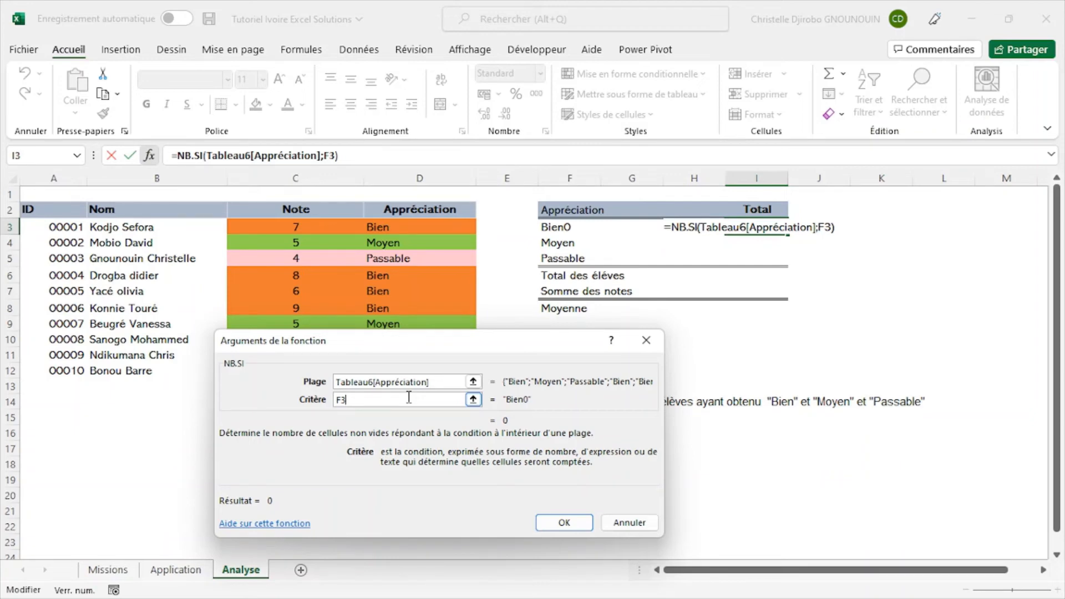
click(646, 340)
- Restore the label in cell F3 to "Bien"
click(581, 227)
double_click(581, 227)
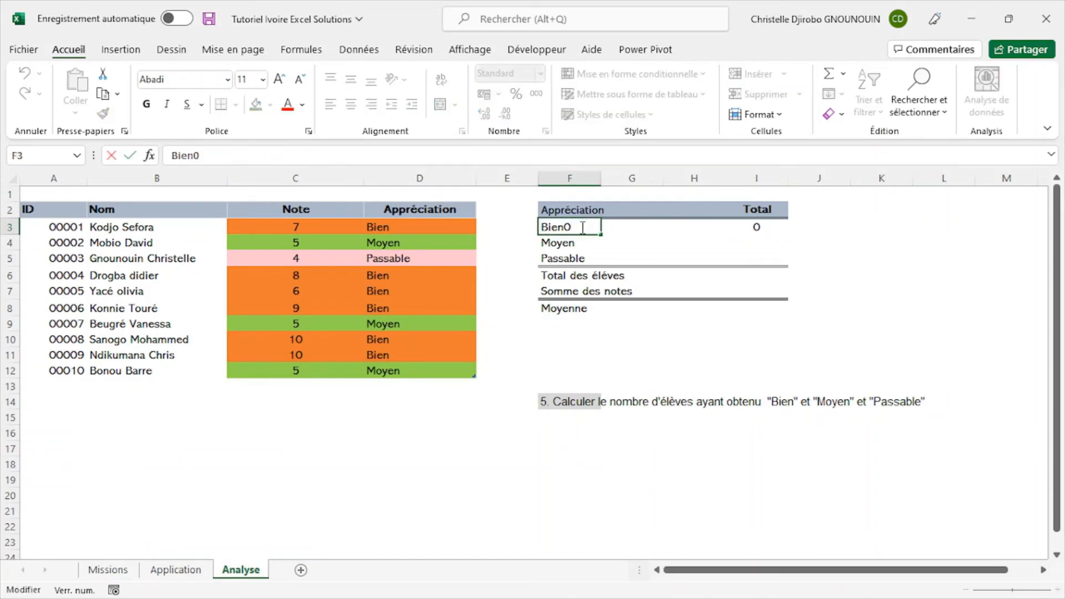
key(BackSpace)
key(Return)
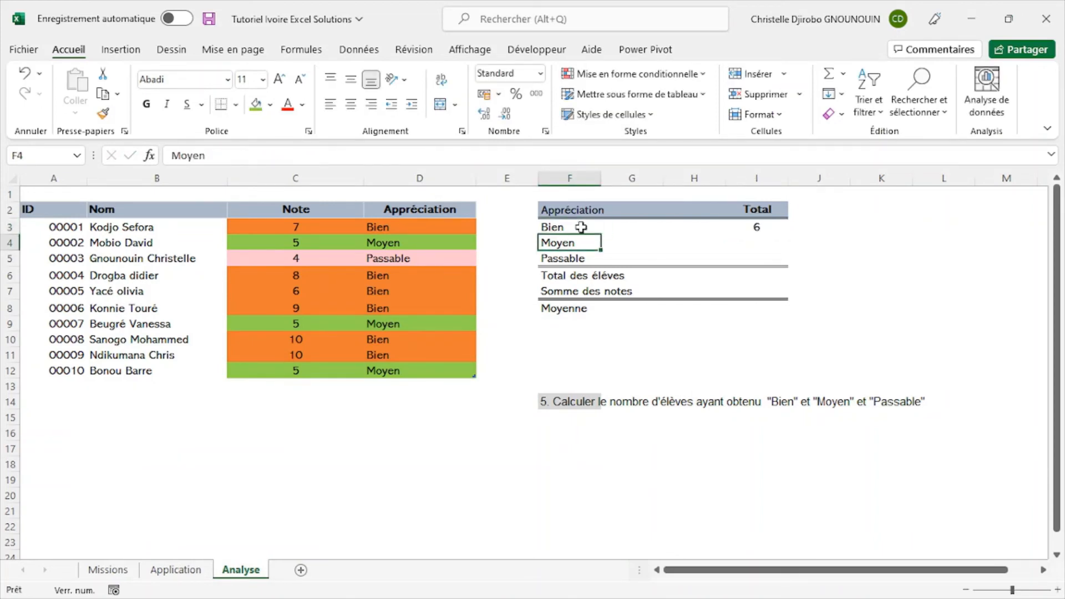
- Try filling the NB.SI formula of cell I3 down to I5, and undo the fill
click(772, 230)
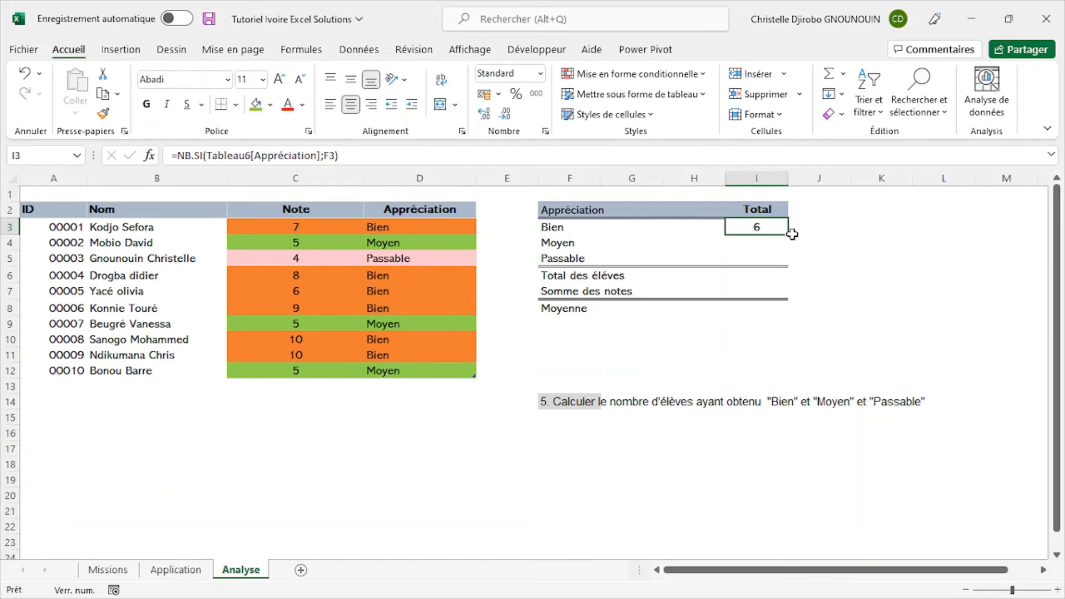
drag(788, 236, 787, 270)
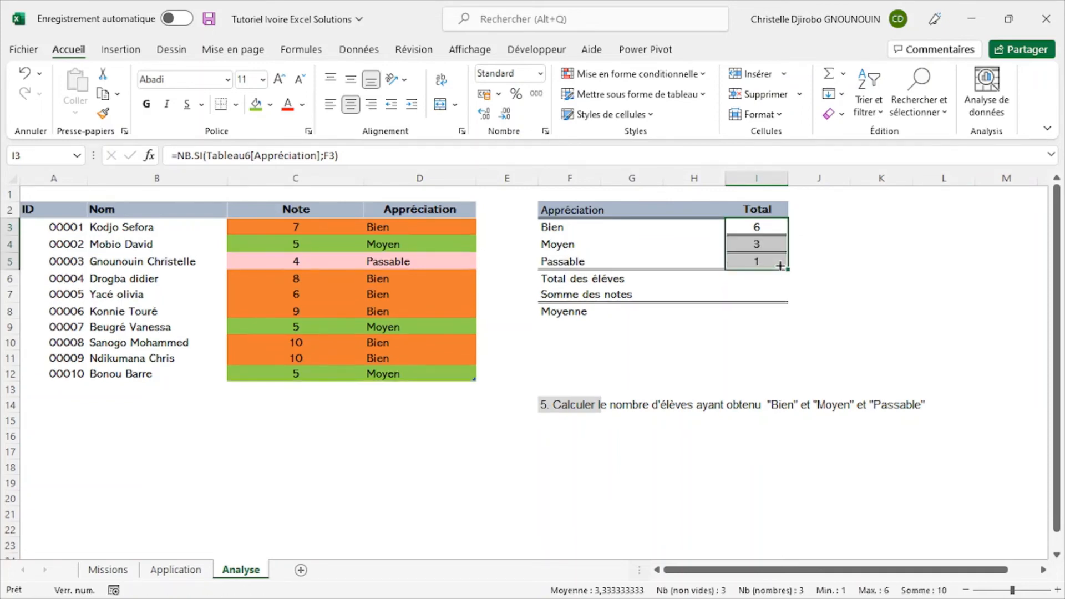
click(905, 268)
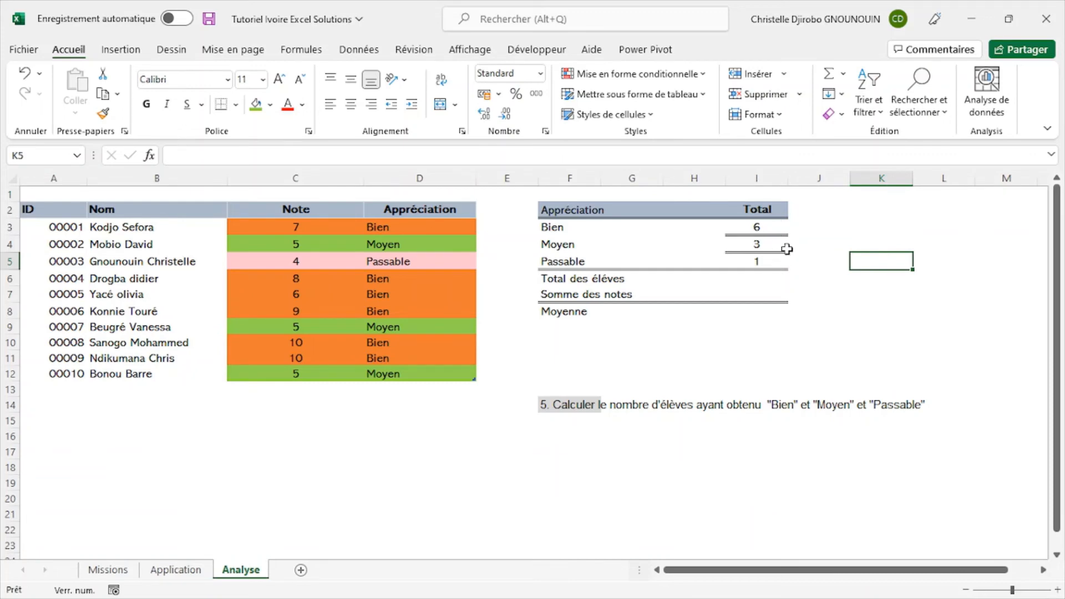
key(ctrl+z)
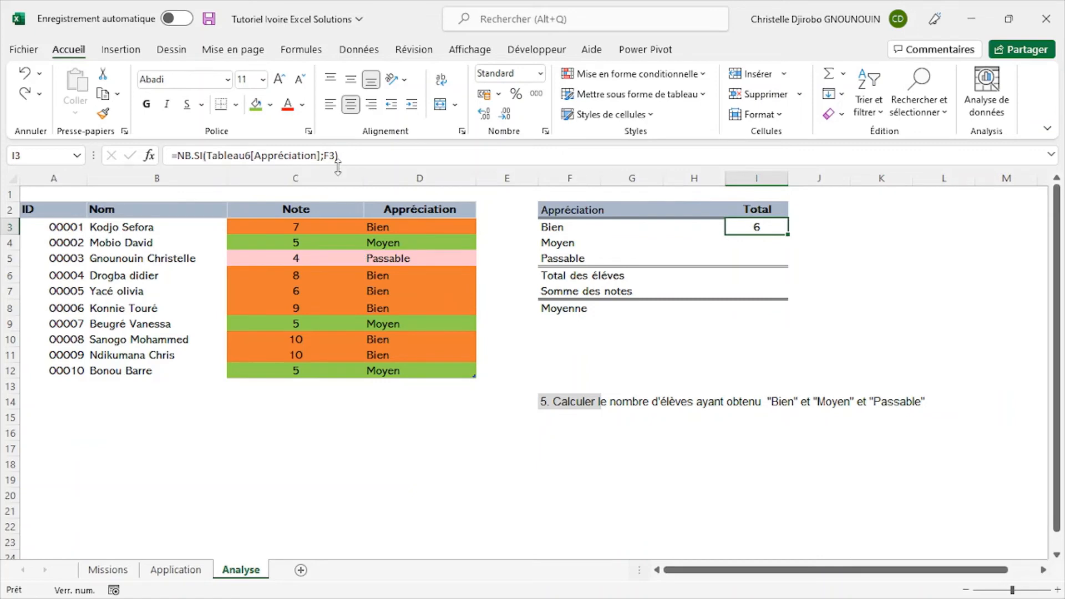
- Replace the criterion of the NB.SI formula in cell I3 with the quoted text "Bien" and confirm
click(154, 158)
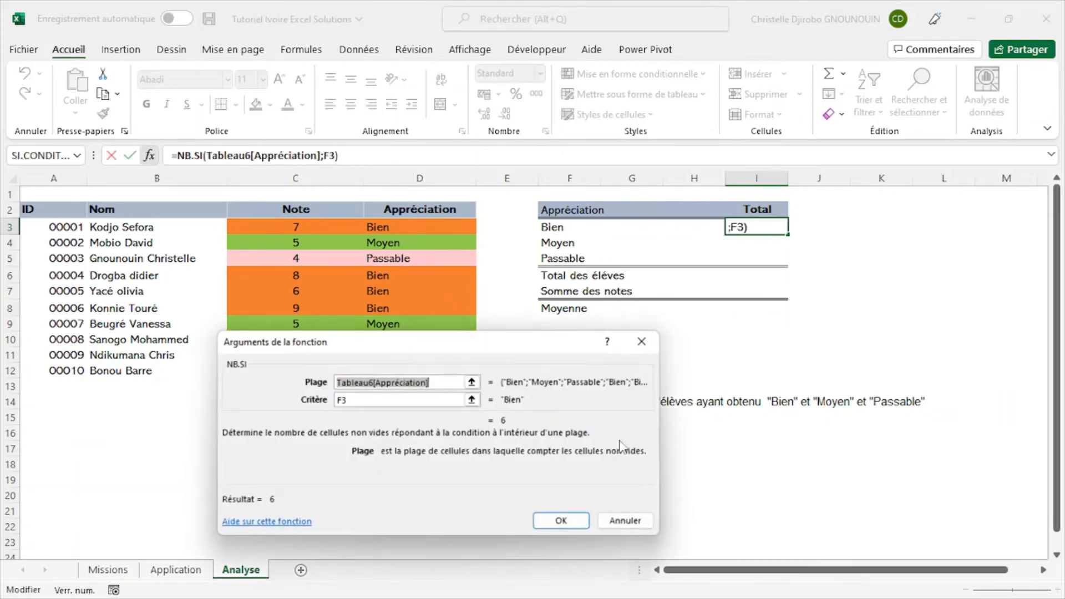
click(405, 399)
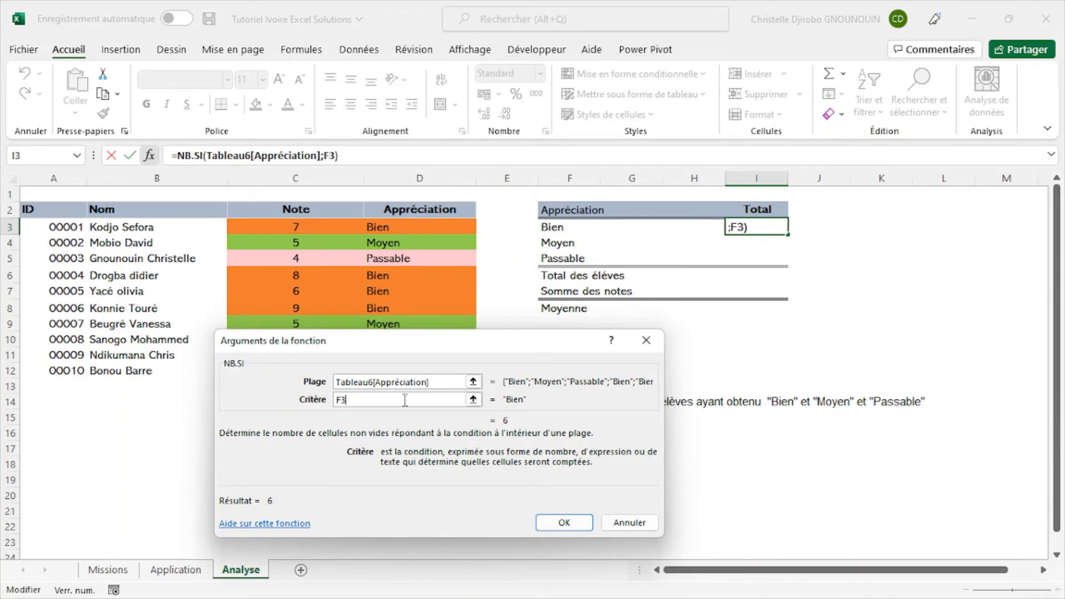
key(BackSpace)
key(BackSpace)
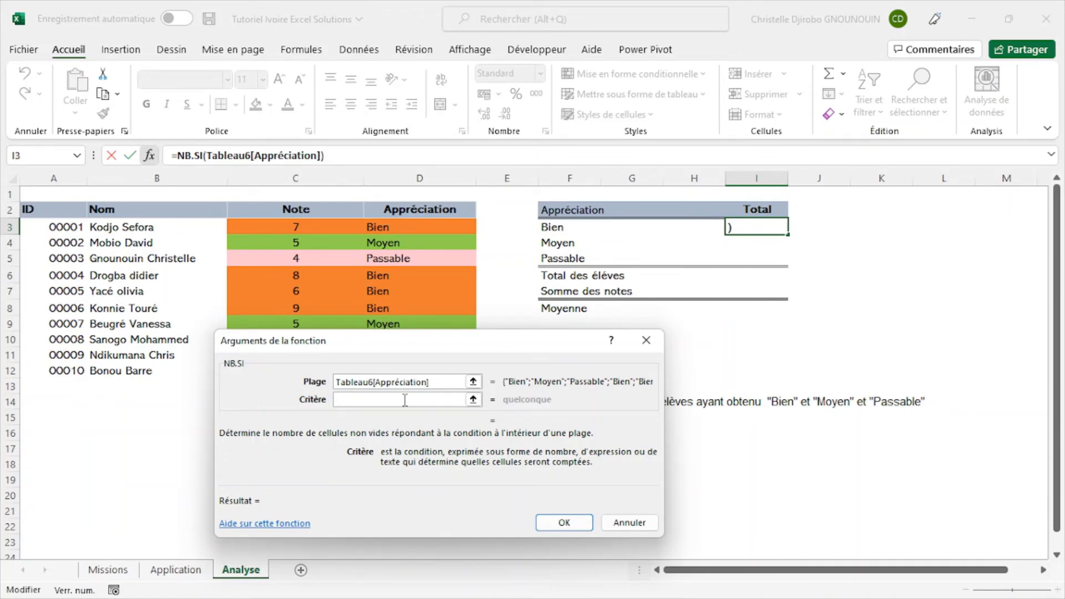
text(B)
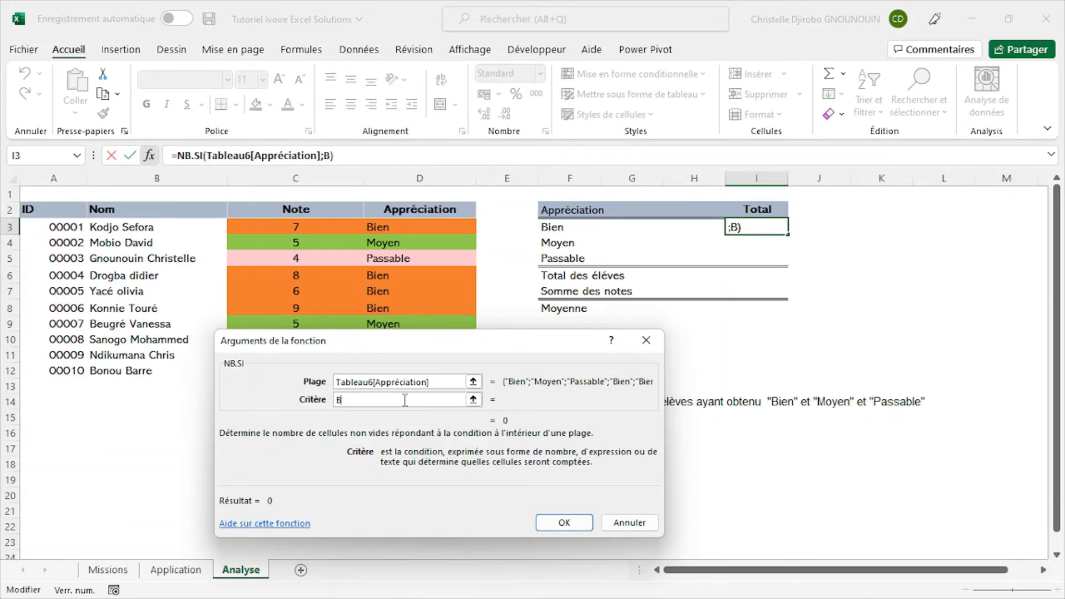
text(ien)
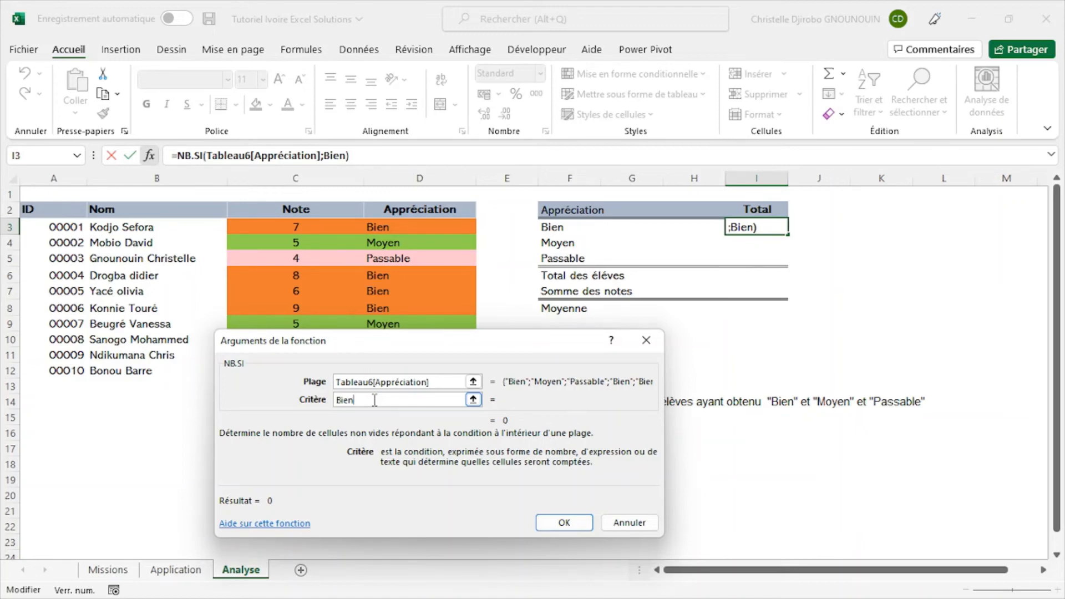
click(337, 401)
text(")
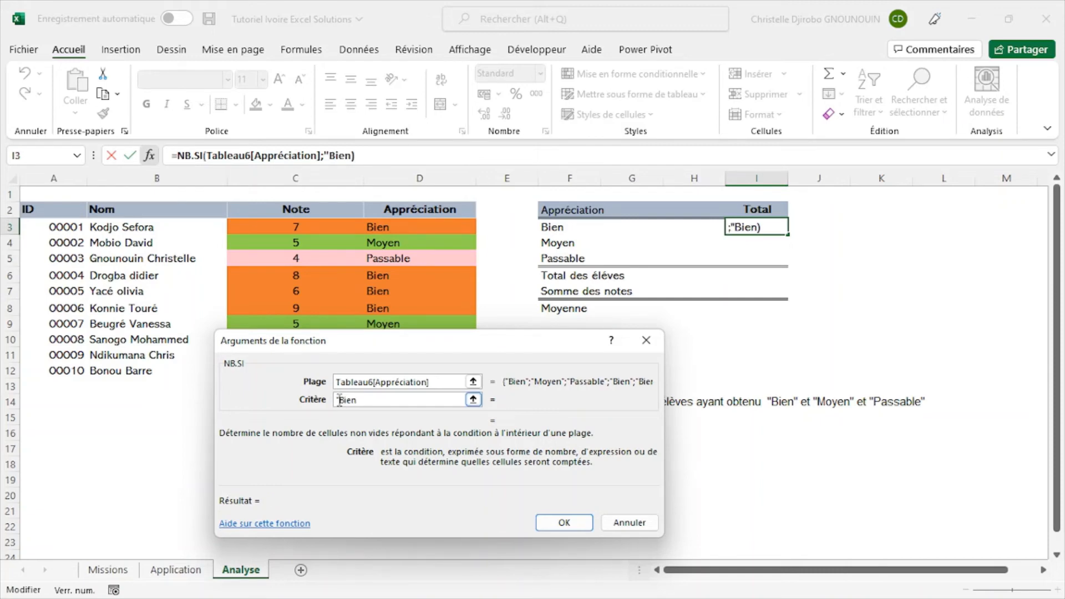
click(381, 400)
text(")
click(568, 521)
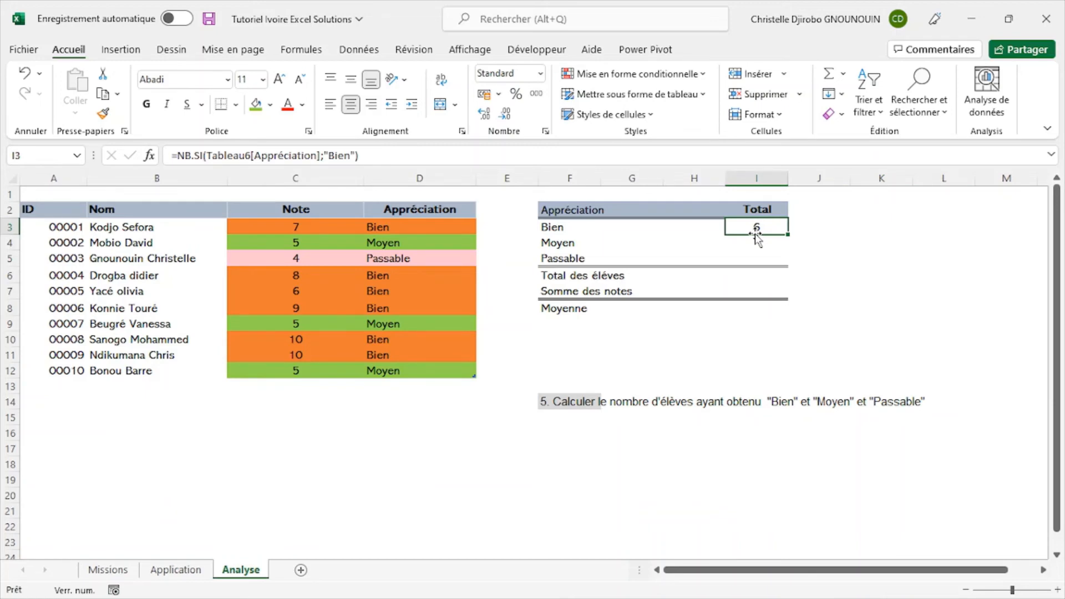
- Start an NB.SI formula in cell I4 for the Moyen row and open its function arguments
click(756, 243)
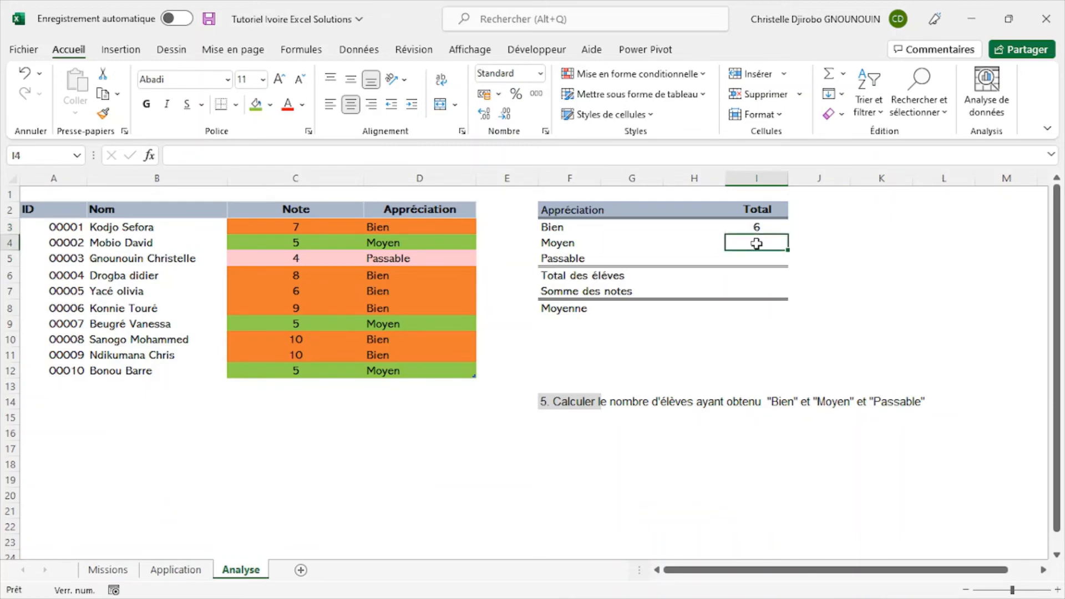
text(=)
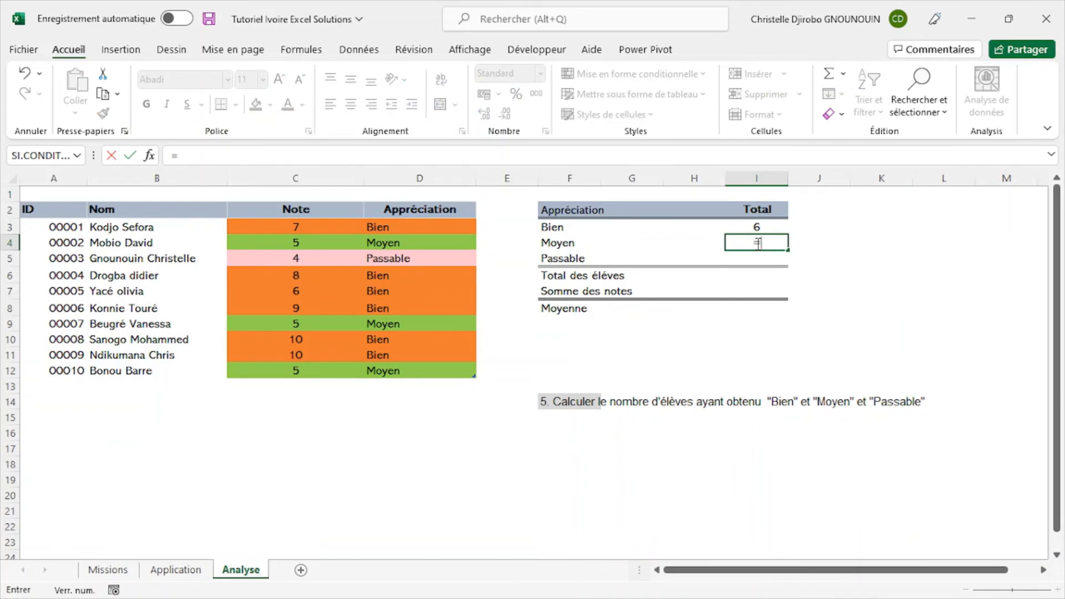
text(si)
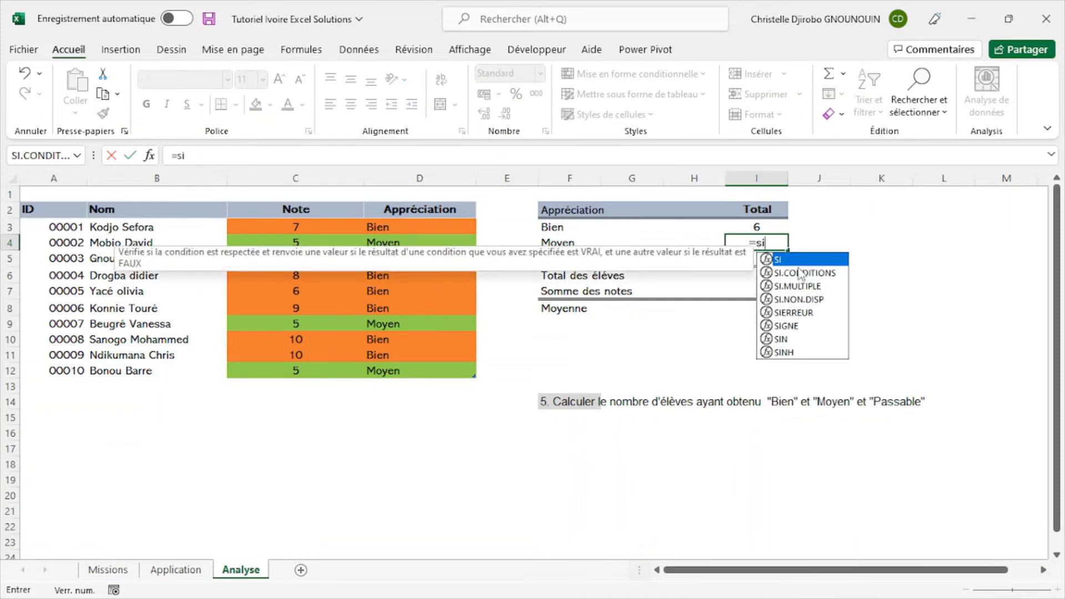
key(BackSpace)
key(BackSpace)
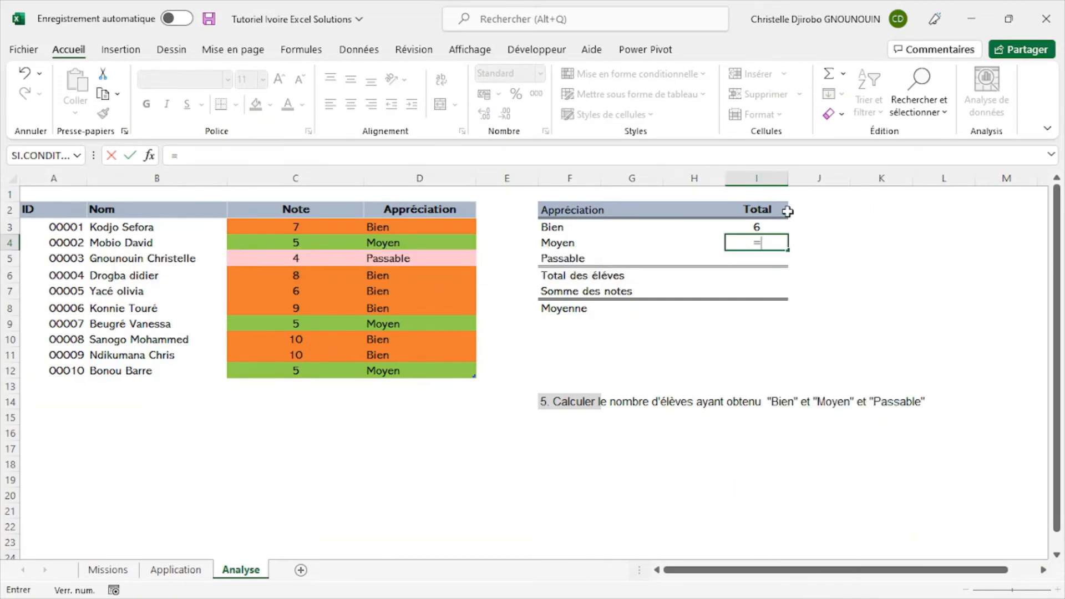
text(n)
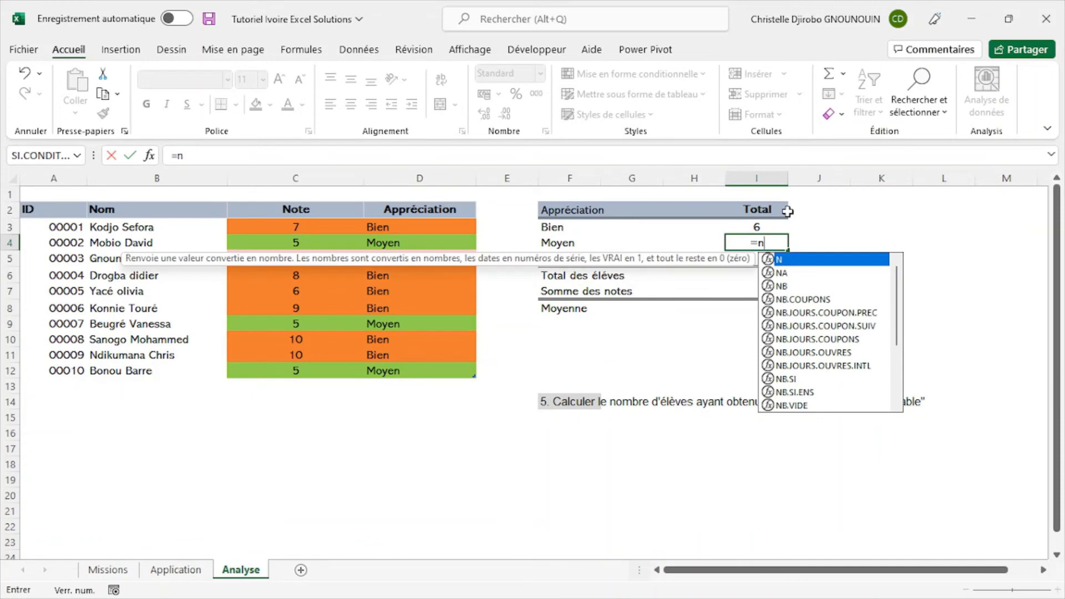
double_click(795, 382)
click(155, 155)
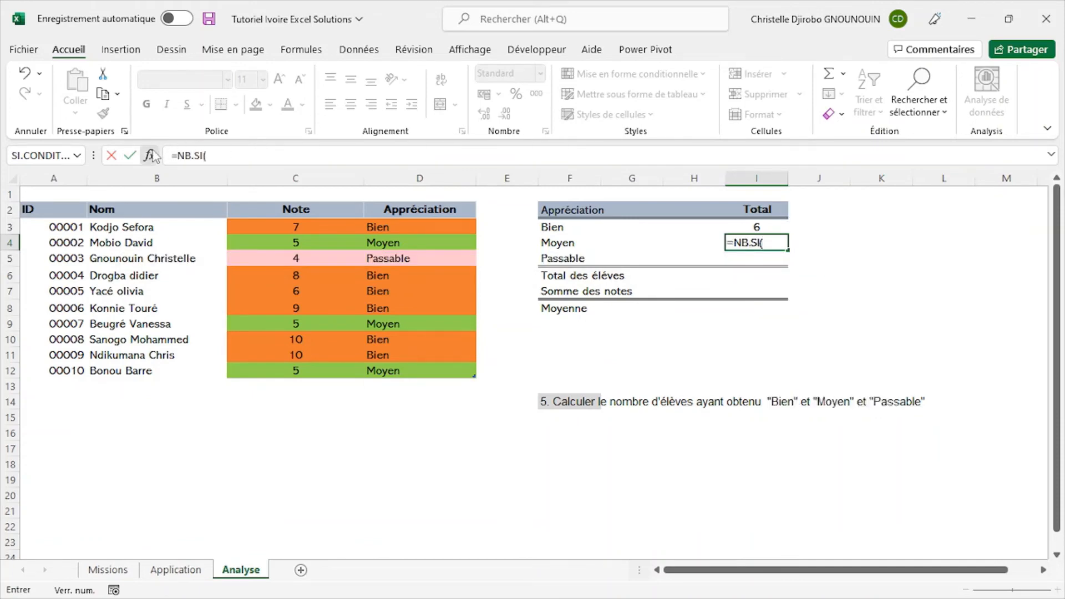
drag(506, 370, 685, 412)
click(571, 424)
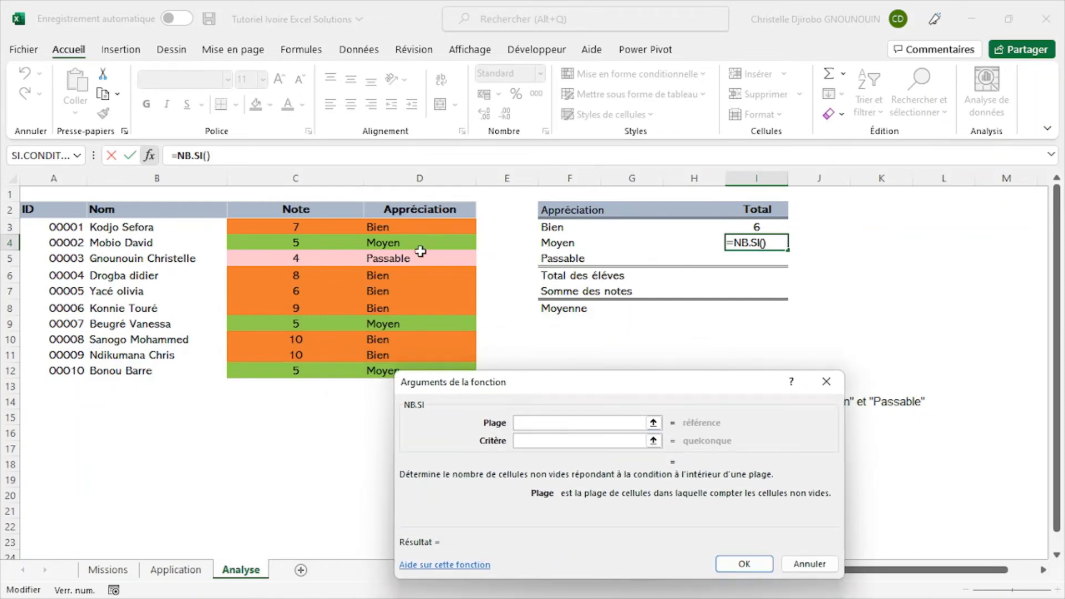
- Set the NB.SI range to Tableau6[Appréciation] and the criterion to F4, and confirm the formula
click(413, 208)
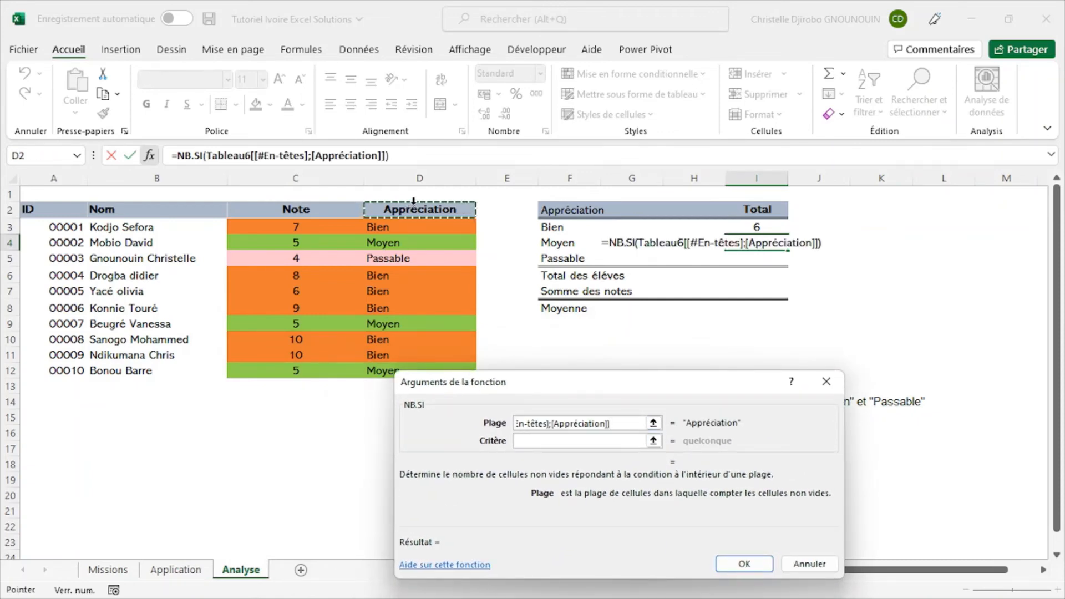
click(411, 204)
click(554, 440)
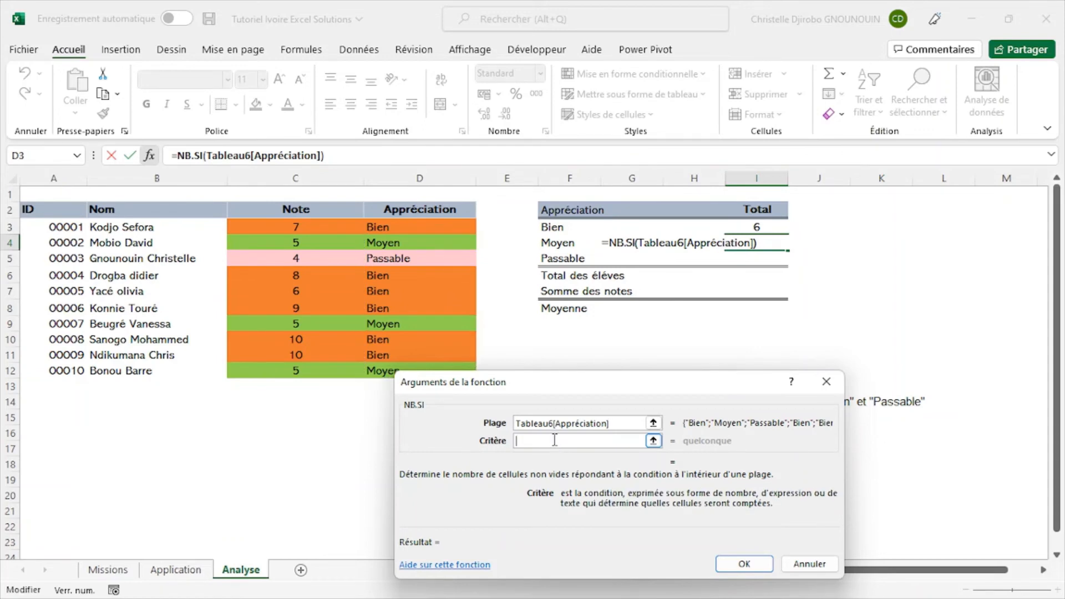
click(567, 245)
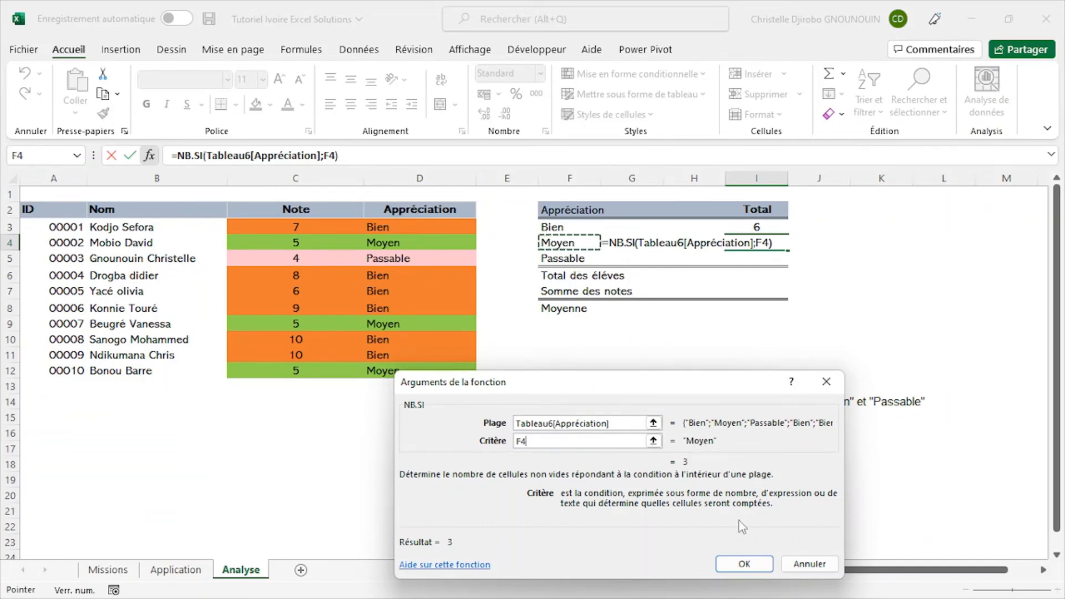
click(748, 564)
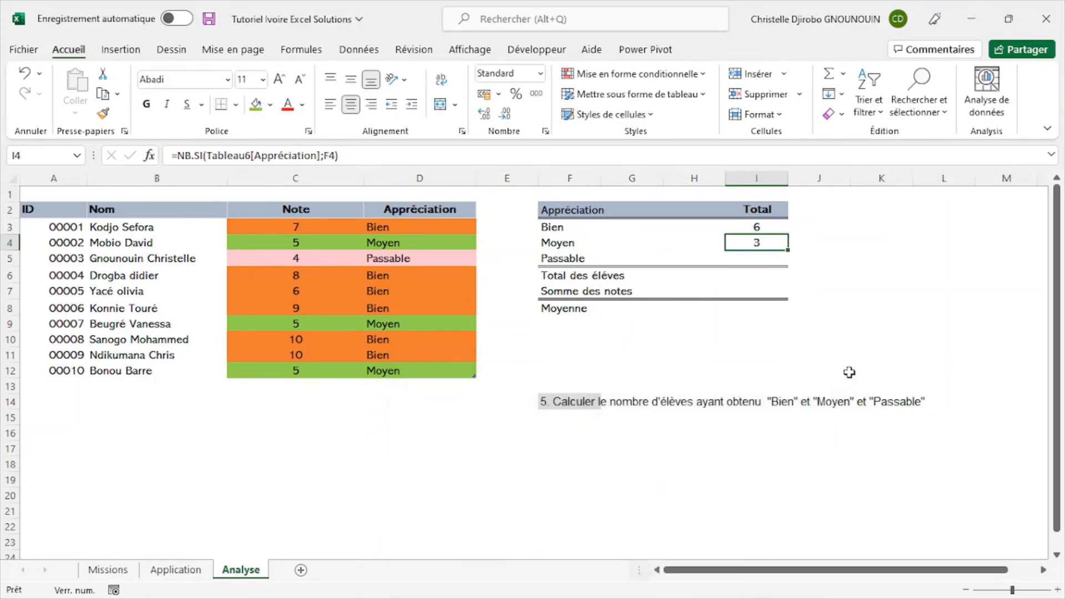
- Start an NB.SI formula in cell I5 for the Passable row
click(618, 256)
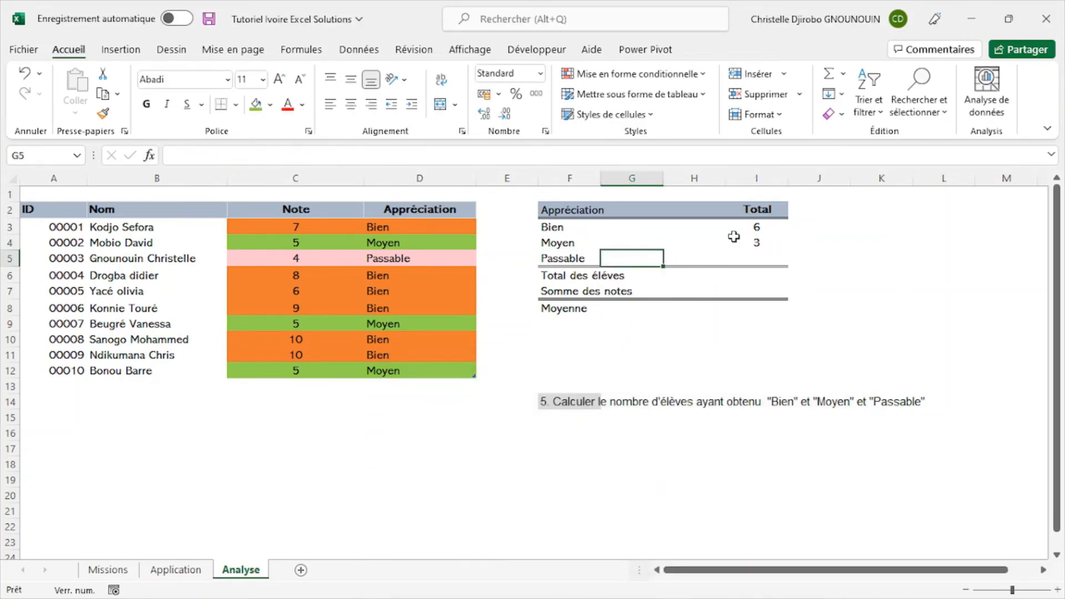
click(768, 244)
click(769, 258)
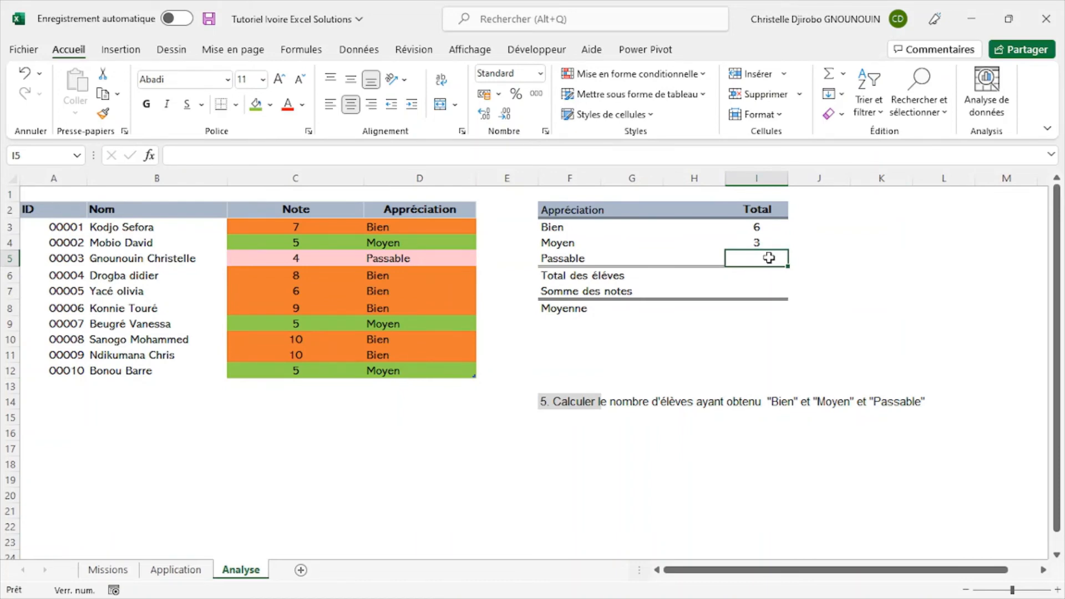
text(=)
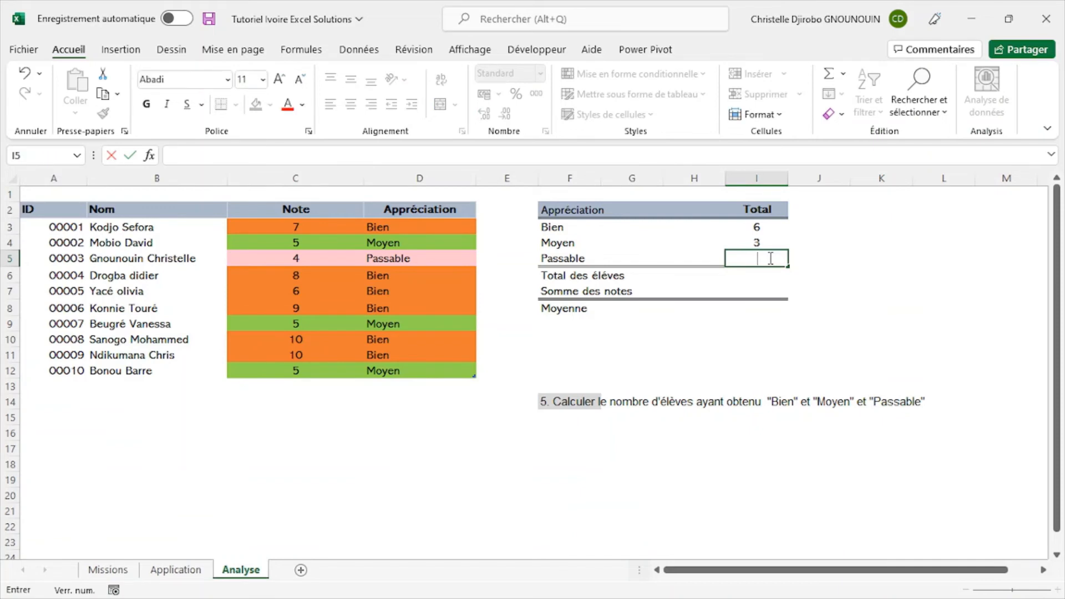
text(=si)
key(BackSpace)
key(BackSpace)
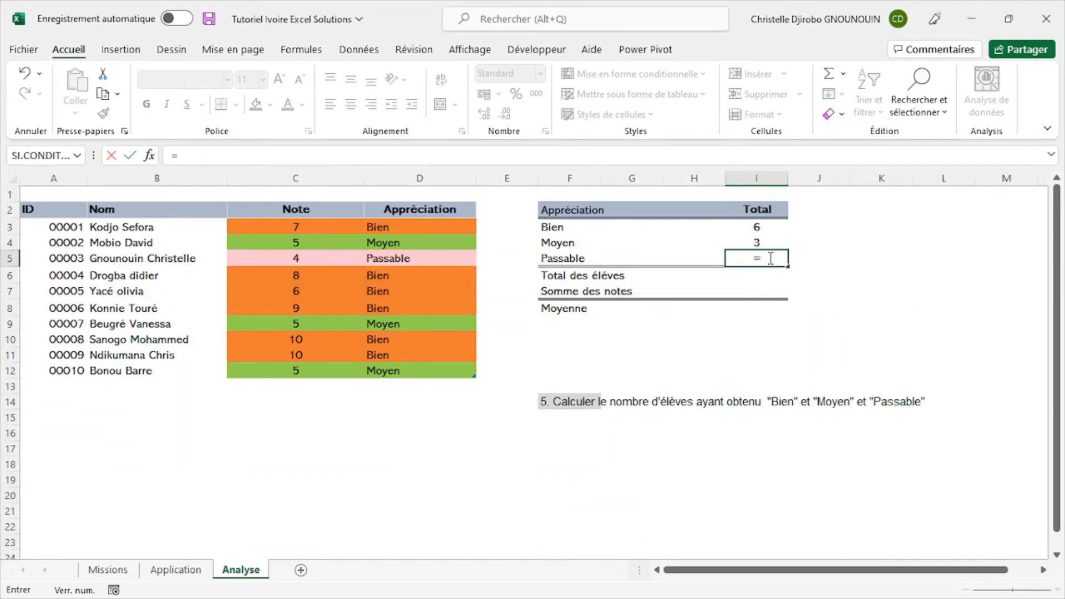
text(n)
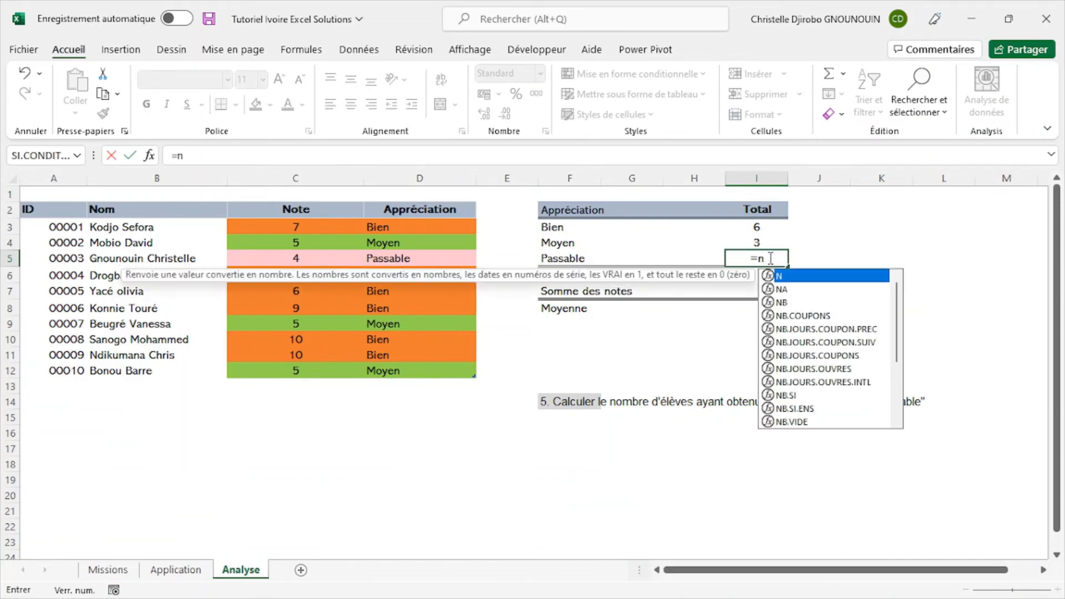
double_click(791, 394)
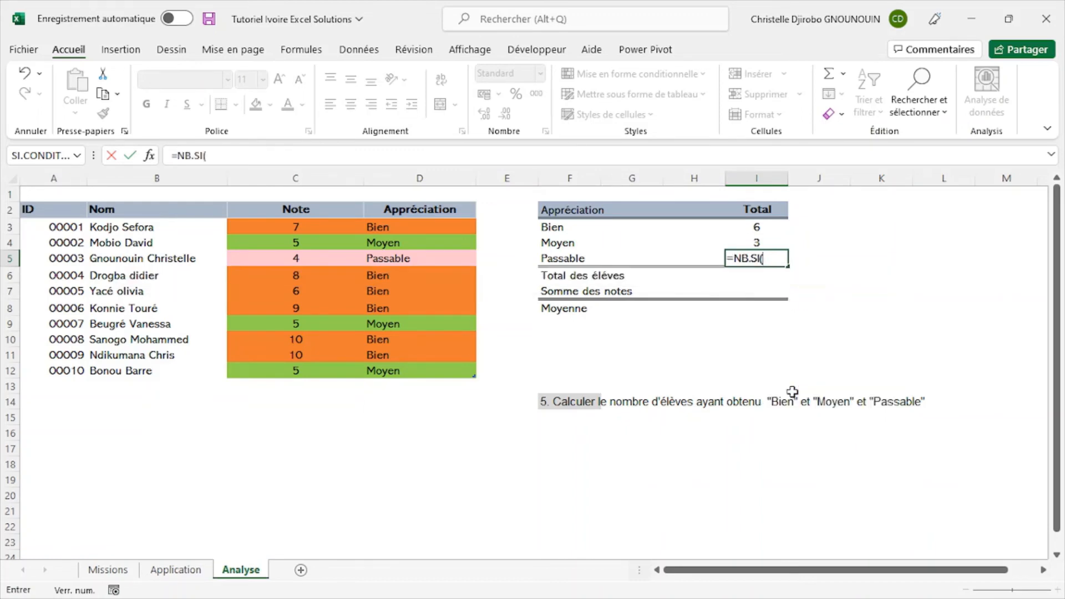
- Complete the formula in I5 with the range Tableau6[Appréciation] and the quoted criterion "Passable", and confirm it
click(457, 199)
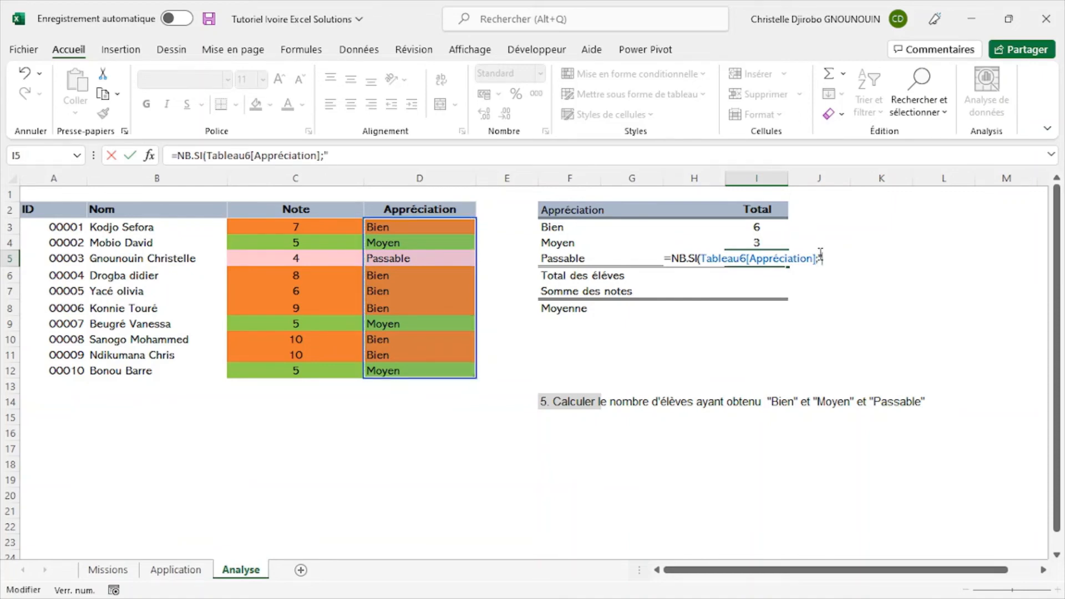
text(;"Passa)
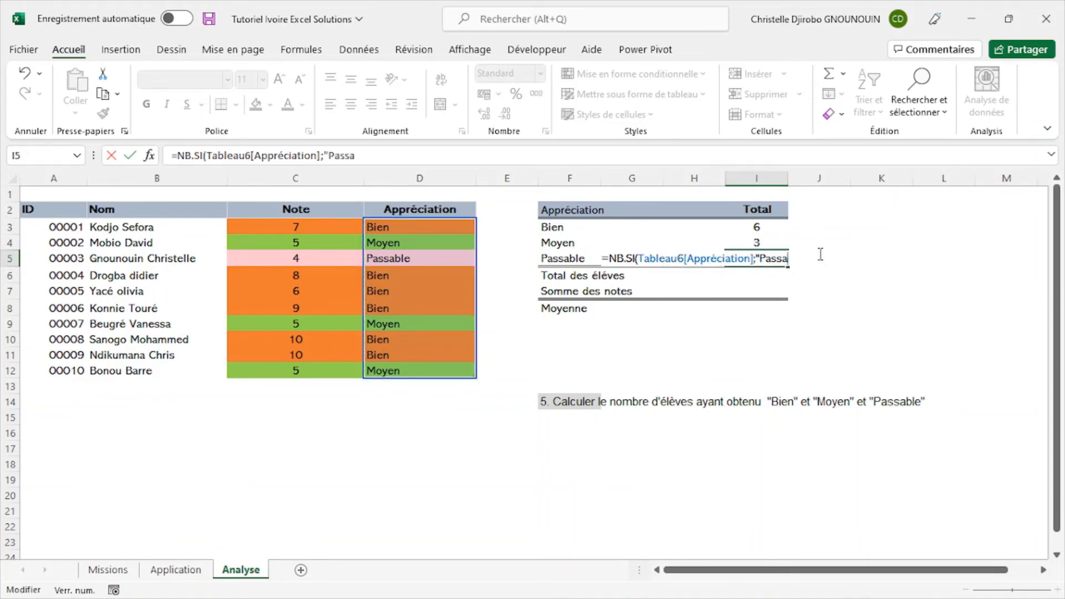
text(ble"))
key(Return)
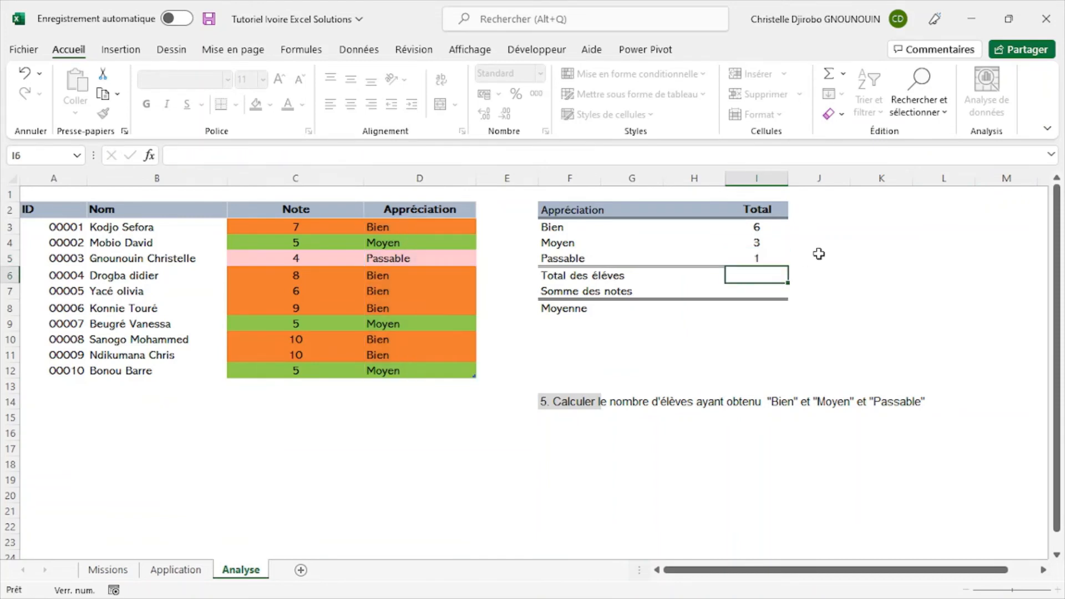
- Review the NB.SI formula in cell I5 of the Passable row
click(769, 257)
click(904, 276)
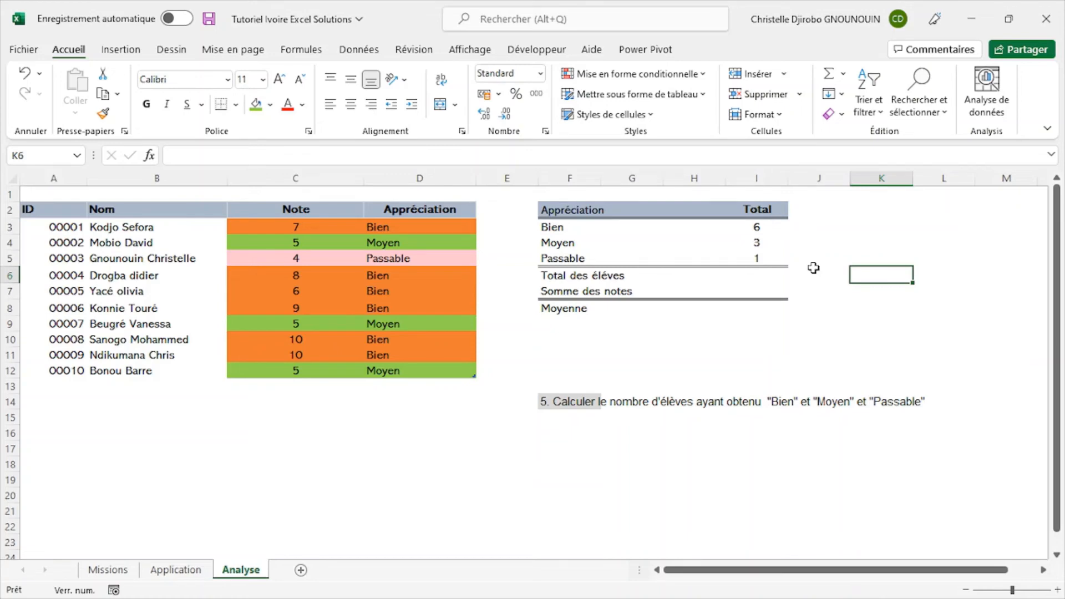
click(761, 257)
click(834, 236)
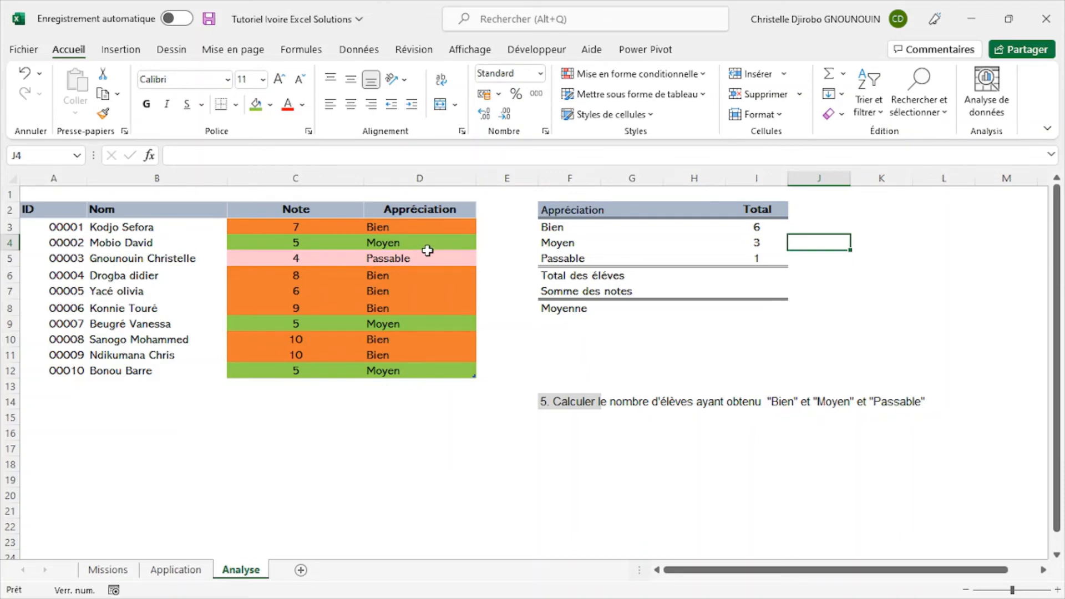
click(766, 258)
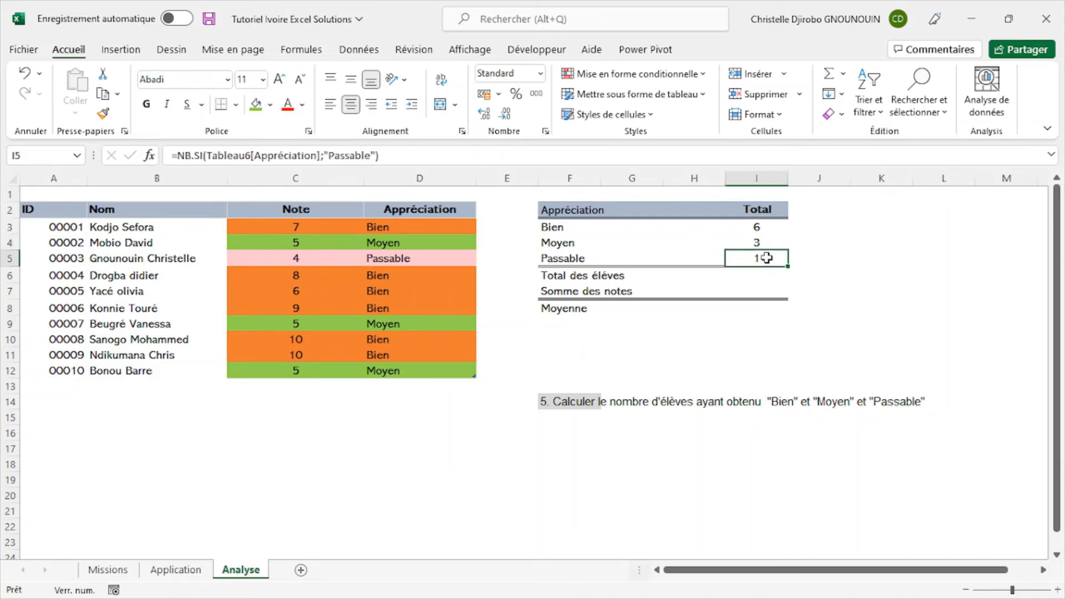
click(820, 274)
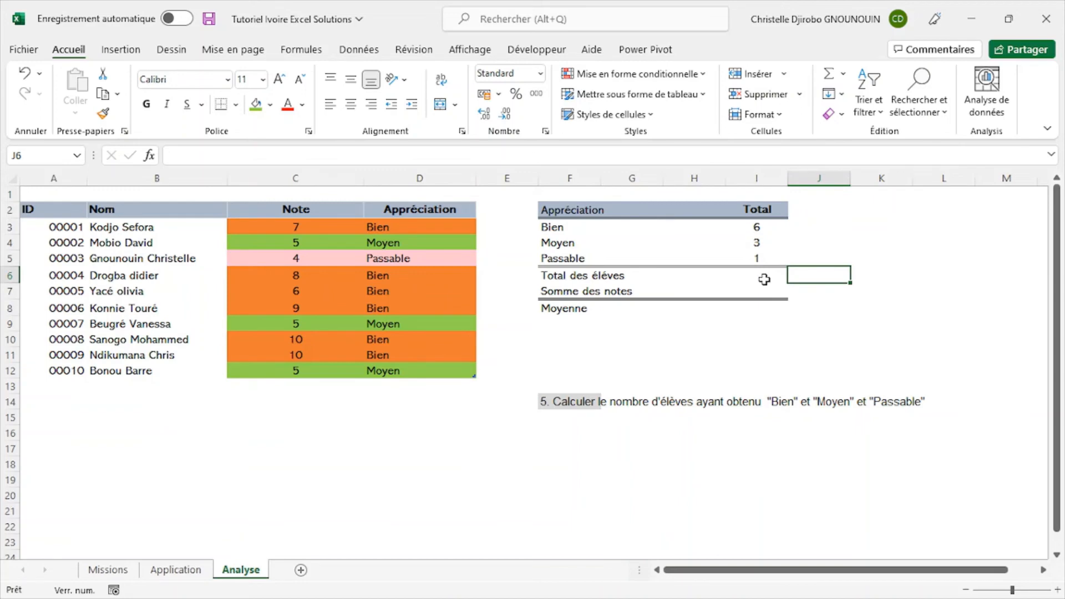
- Clear the contents and formatting of the mission 5 instruction in F14:L14 on the Analyse sheet
click(542, 397)
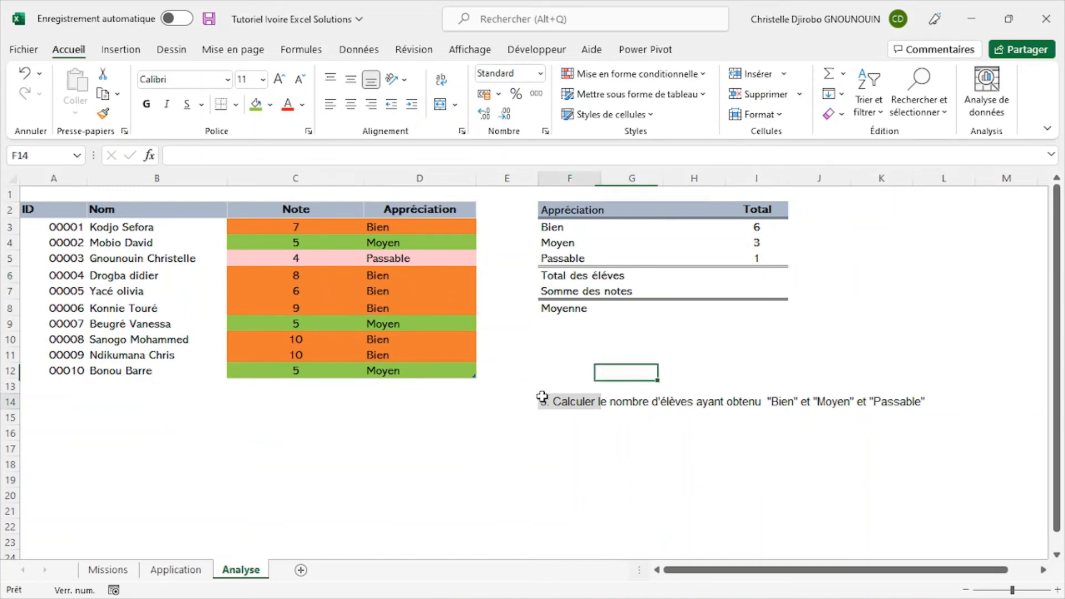
mouse_move(542, 397)
mouse_down()
mouse_move(820, 431)
mouse_move(981, 383)
mouse_move(931, 402)
mouse_up()
click(835, 114)
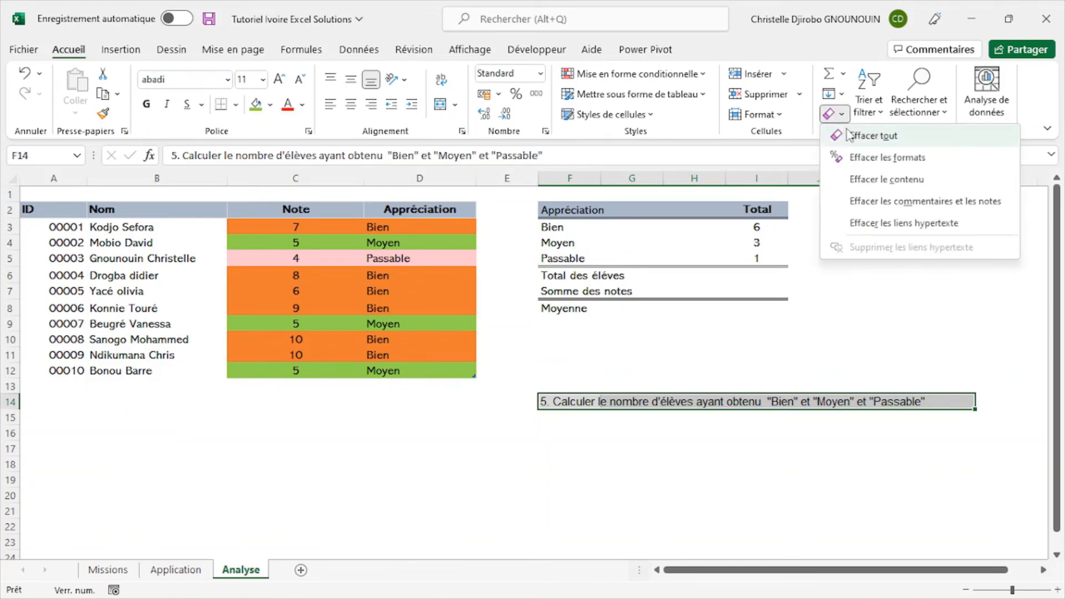
click(849, 134)
- Copy the mission 6 instruction from cell H12 of the Missions sheet into cell F14 of the Analyse sheet
click(125, 571)
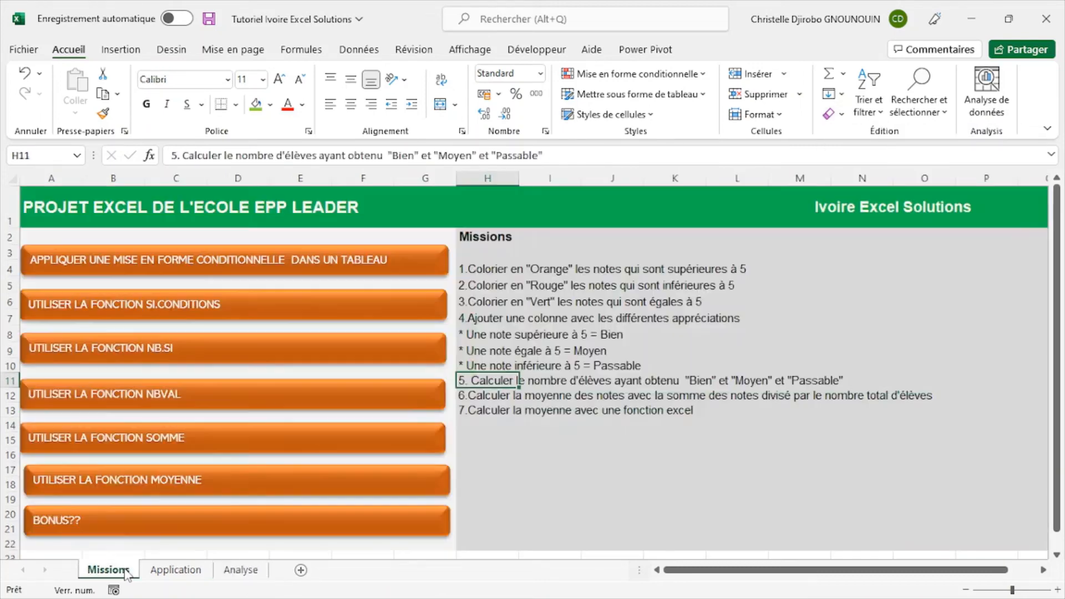
click(485, 397)
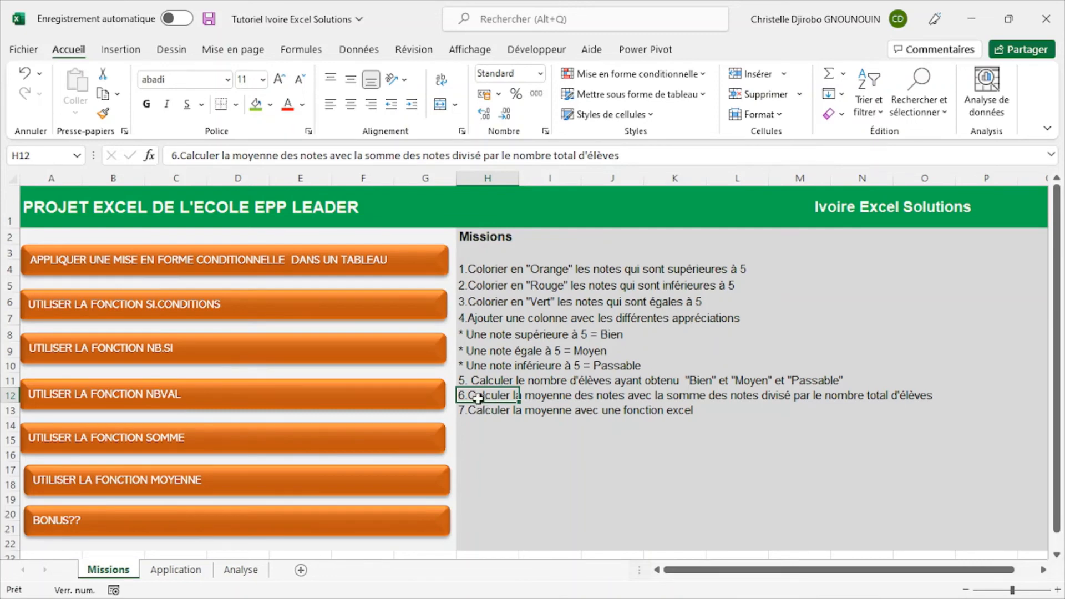
key(ctrl+c)
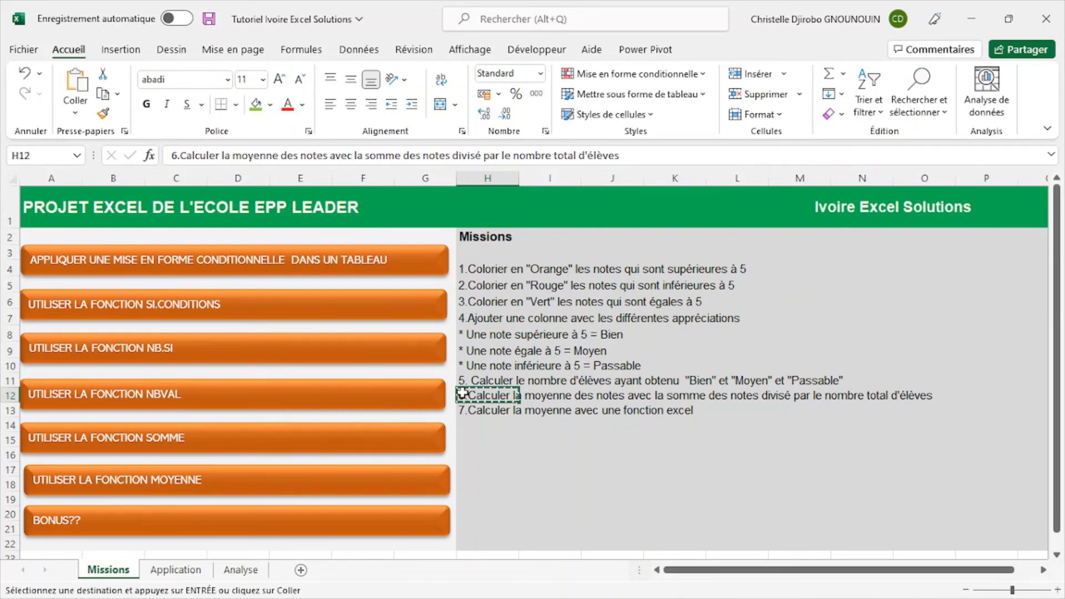
click(241, 569)
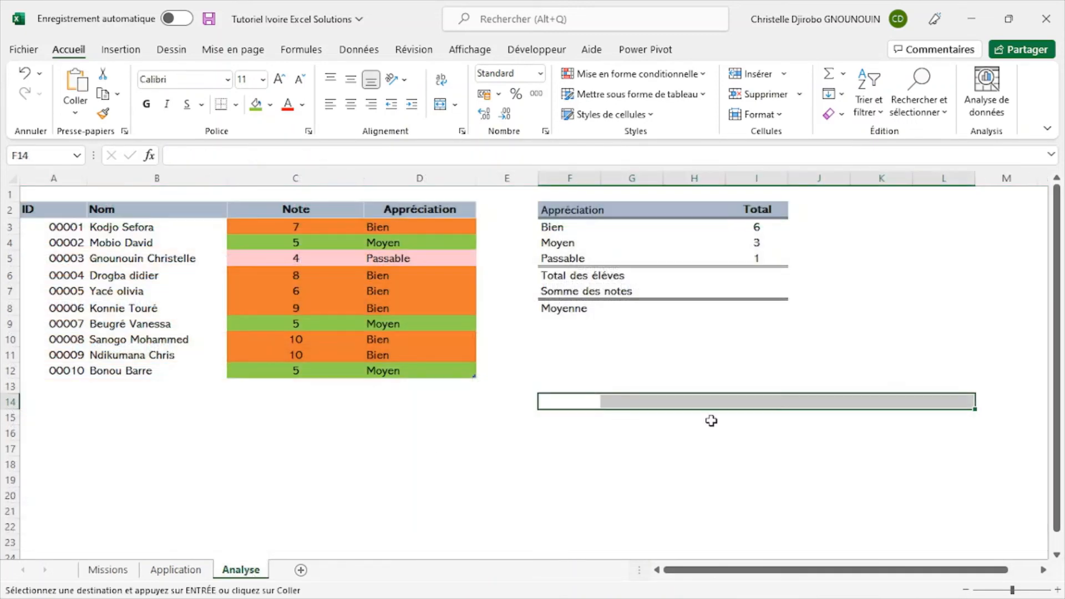
click(569, 401)
key(ctrl+v)
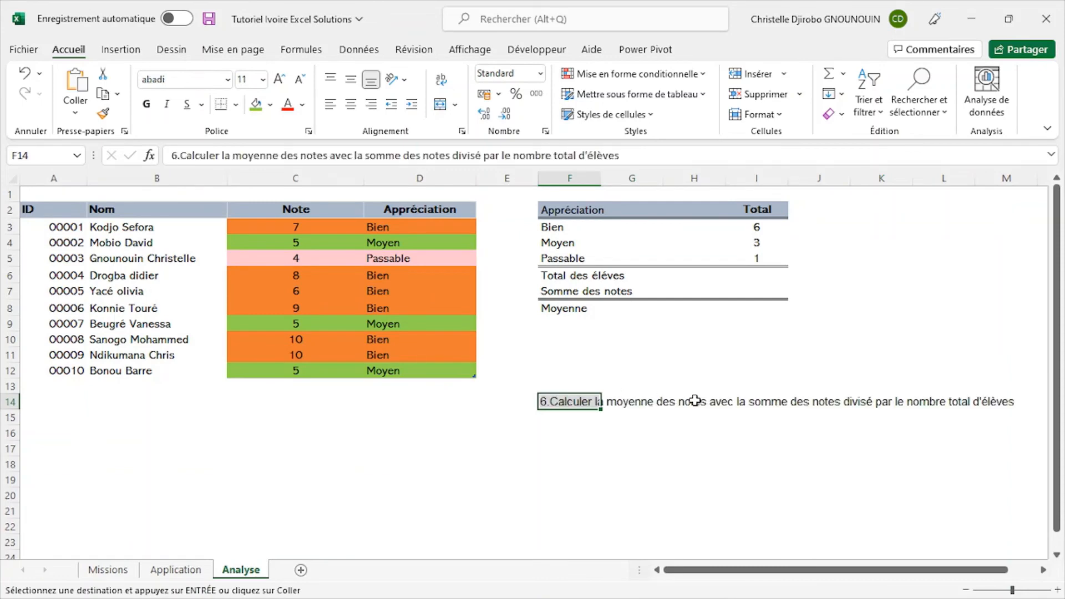
click(607, 444)
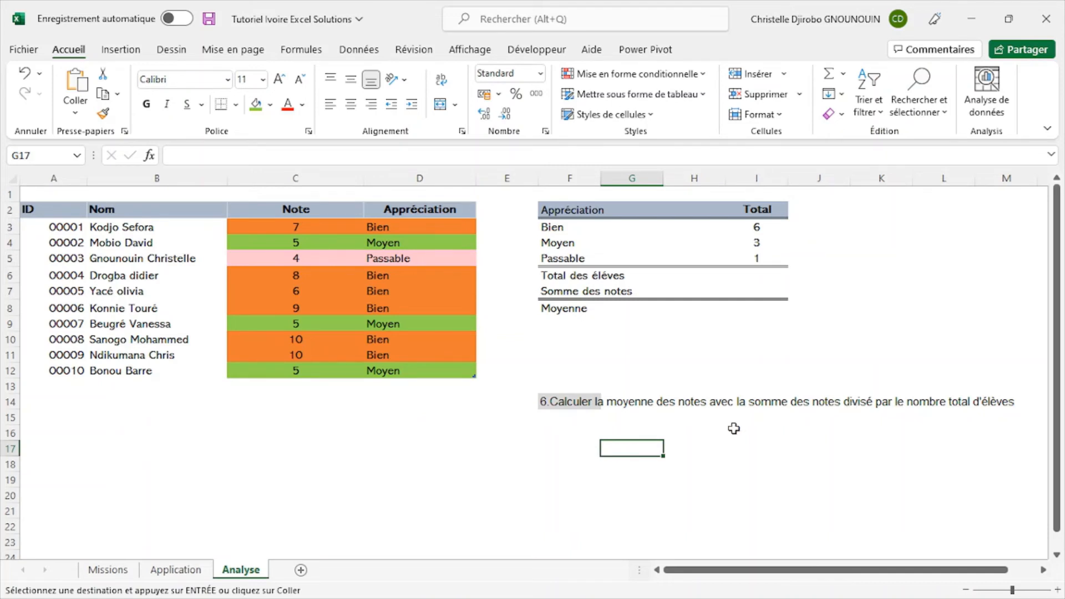
- Delete the mission 6 instruction from cell F14 and clear the cell's remaining grey formatting
click(556, 402)
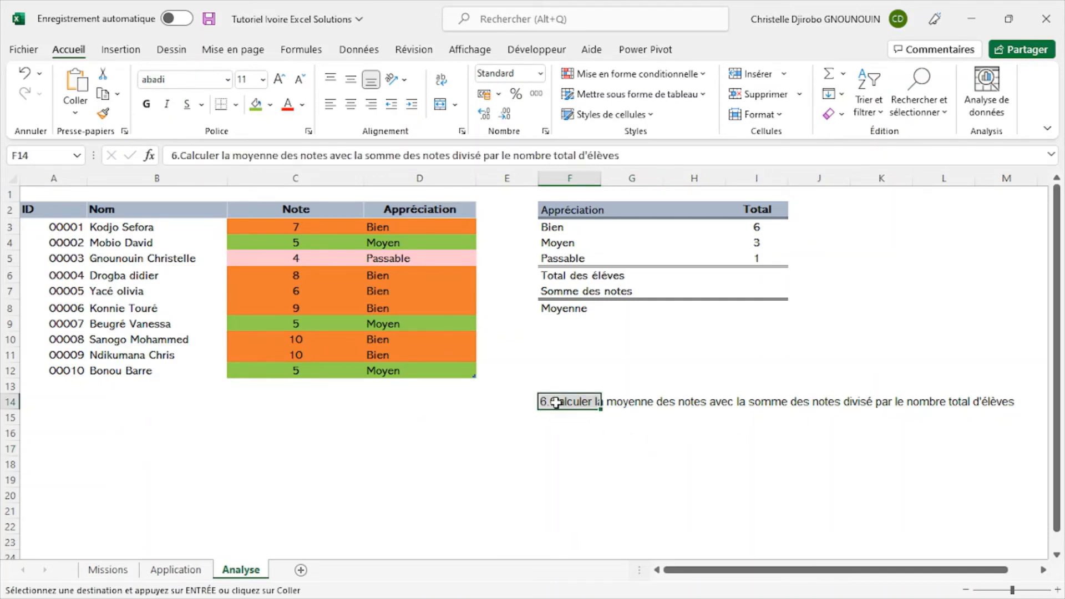
key(Delete)
click(615, 421)
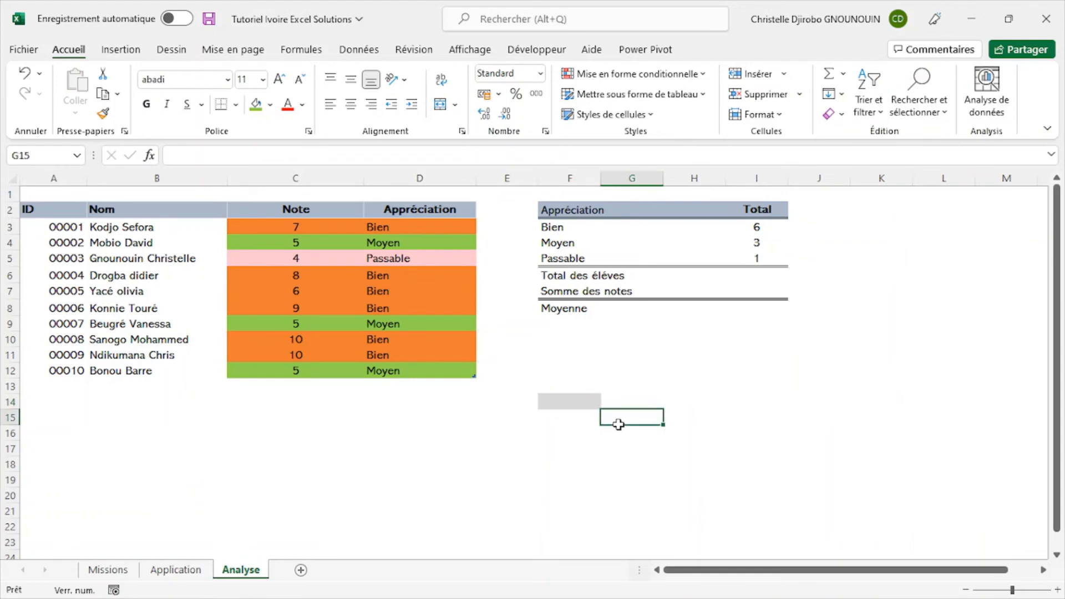
click(568, 405)
click(103, 113)
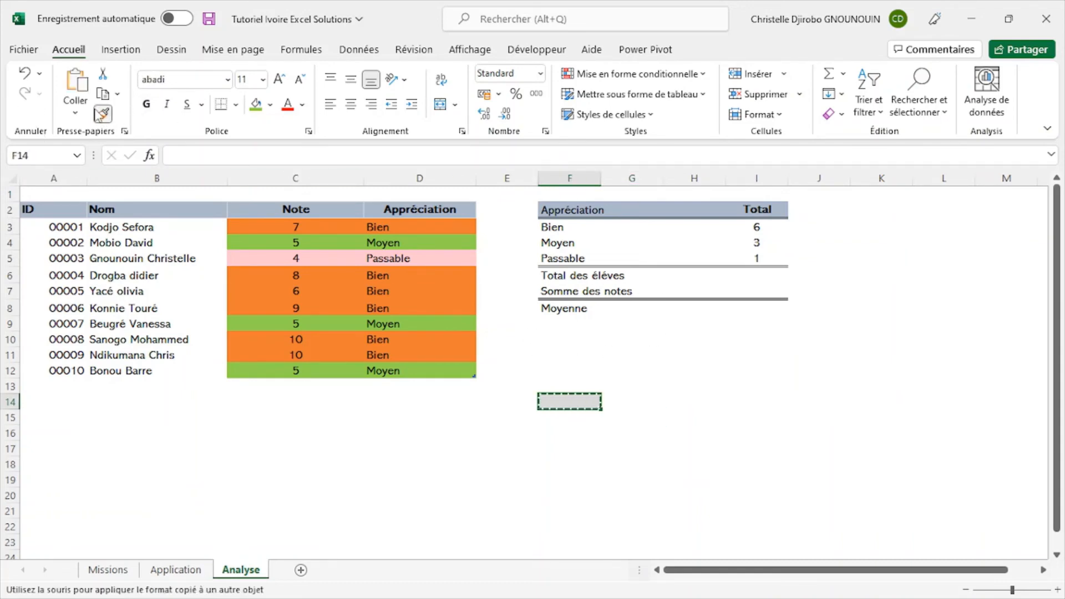
click(103, 113)
click(834, 114)
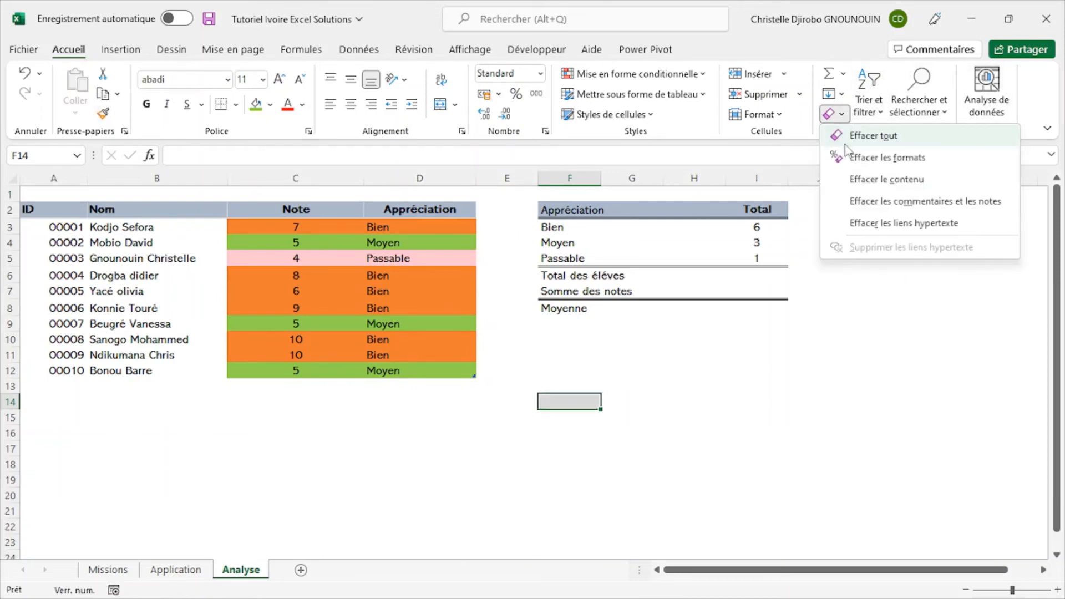
click(845, 146)
click(694, 353)
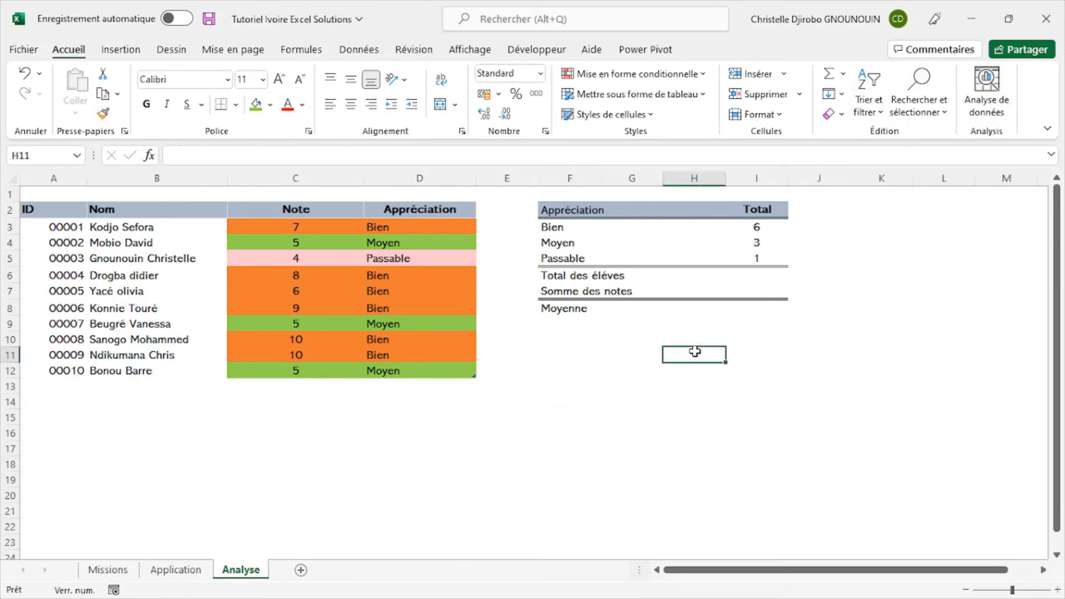
- Enter a SOMME formula over I3:I5 in cell I6 for the total number of students
click(767, 278)
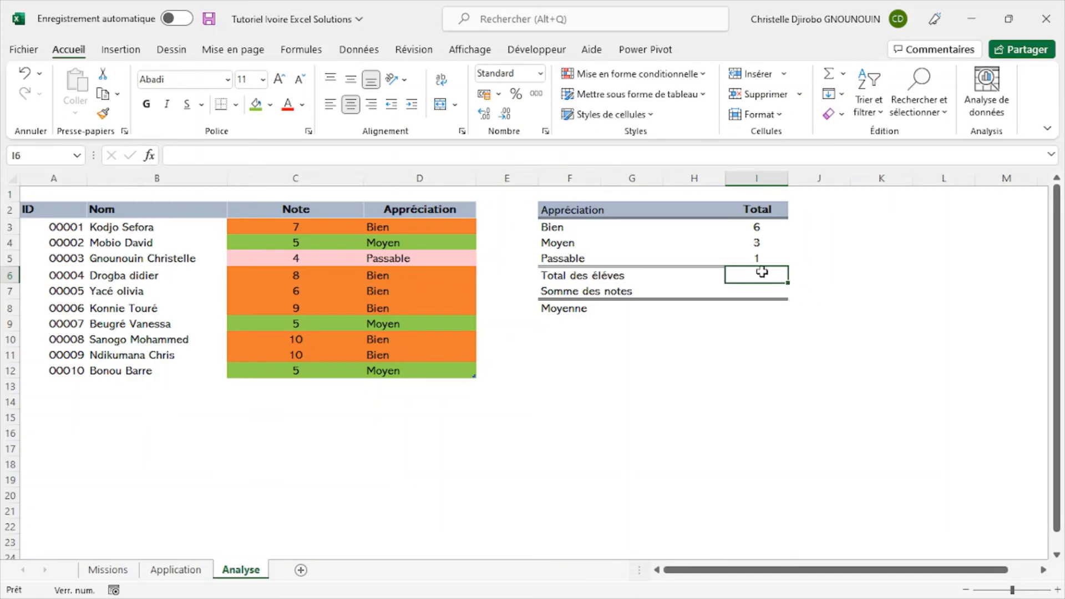
text(=som)
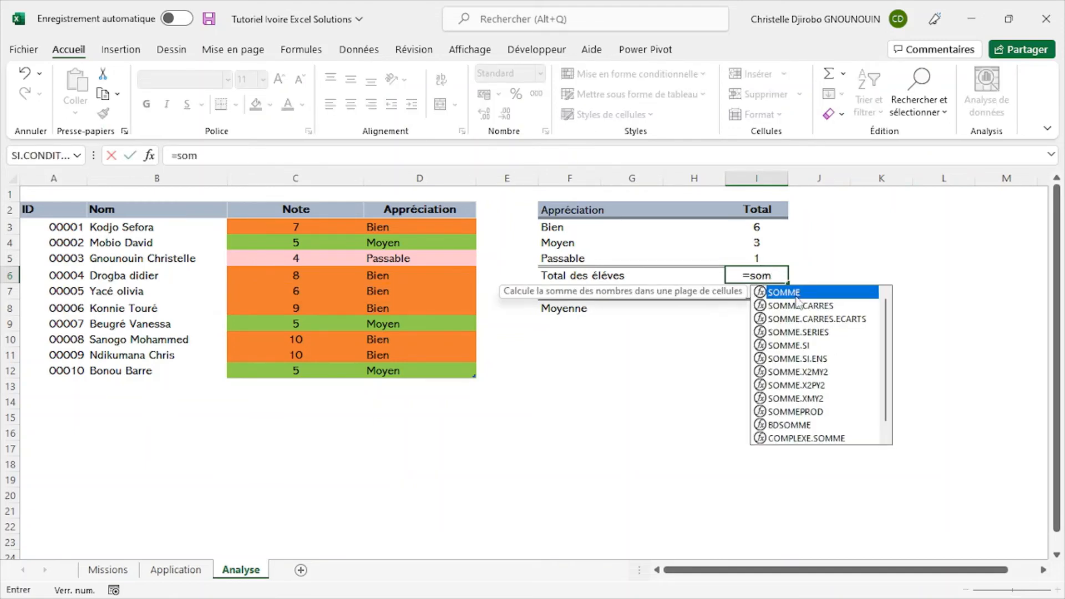
double_click(797, 293)
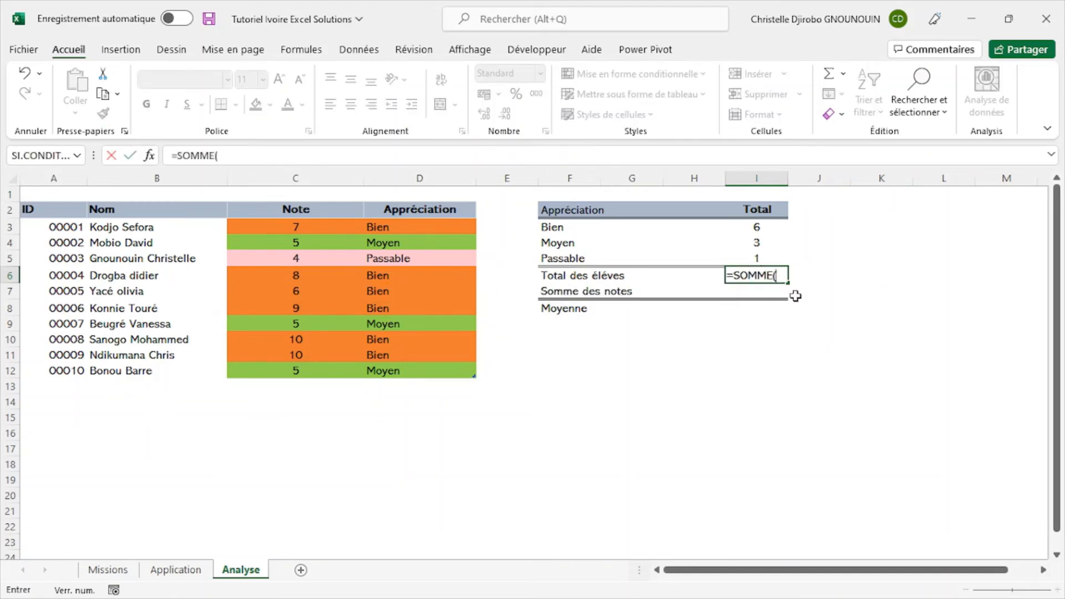
drag(767, 232, 767, 256)
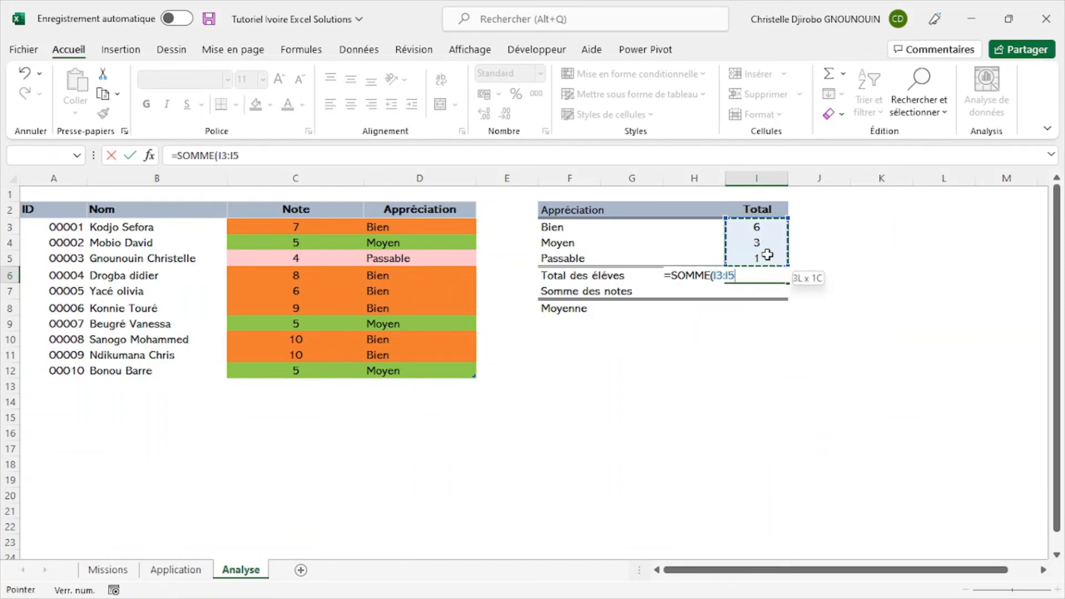
key(Return)
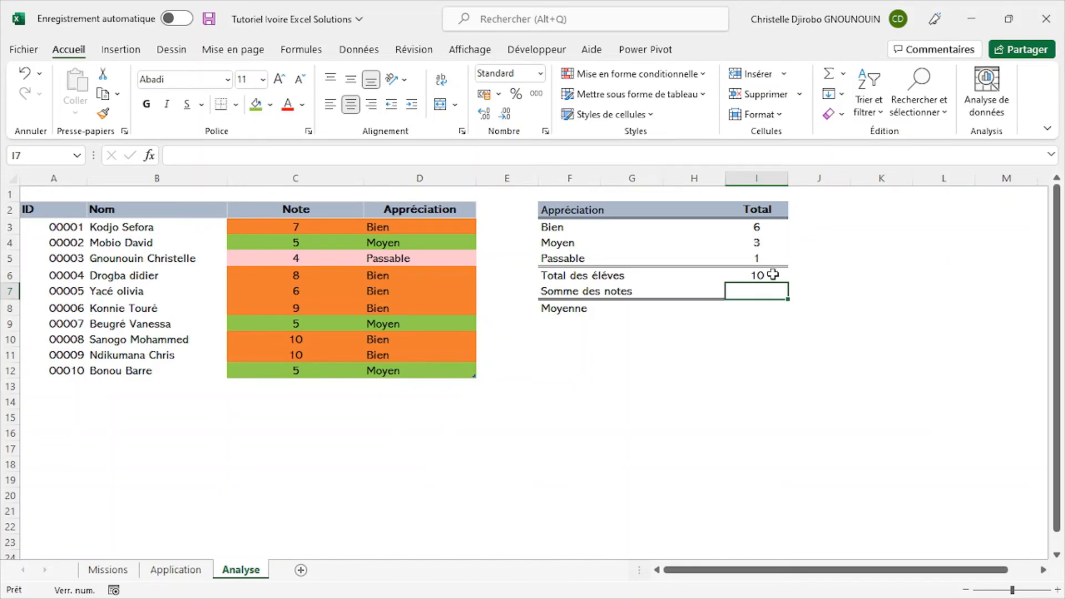
- Remove the SOMME formula from cell I6, leaving the student total empty
click(773, 275)
double_click(773, 275)
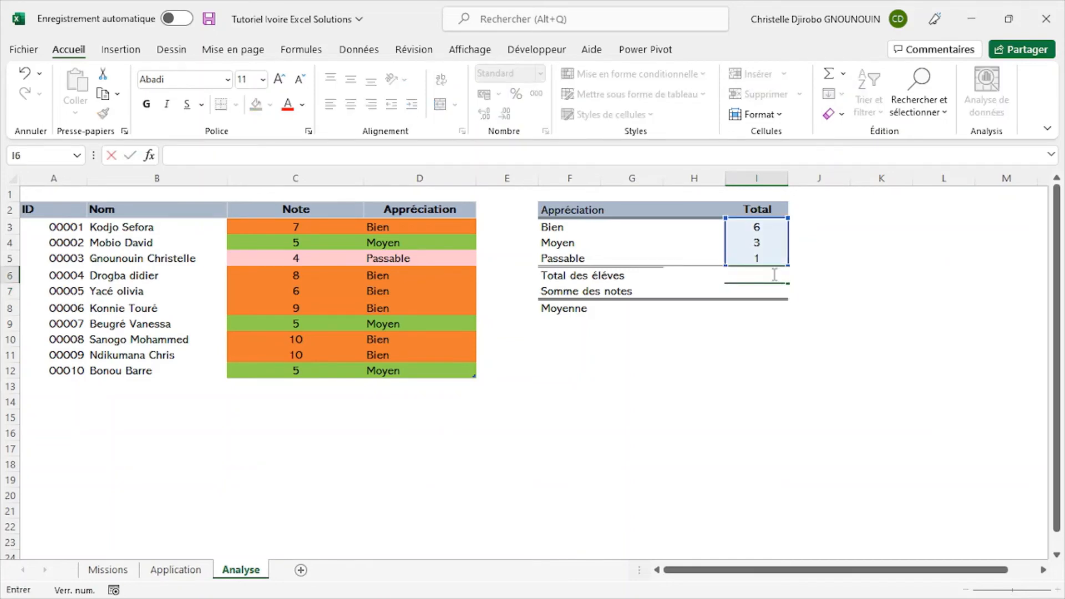
click(883, 294)
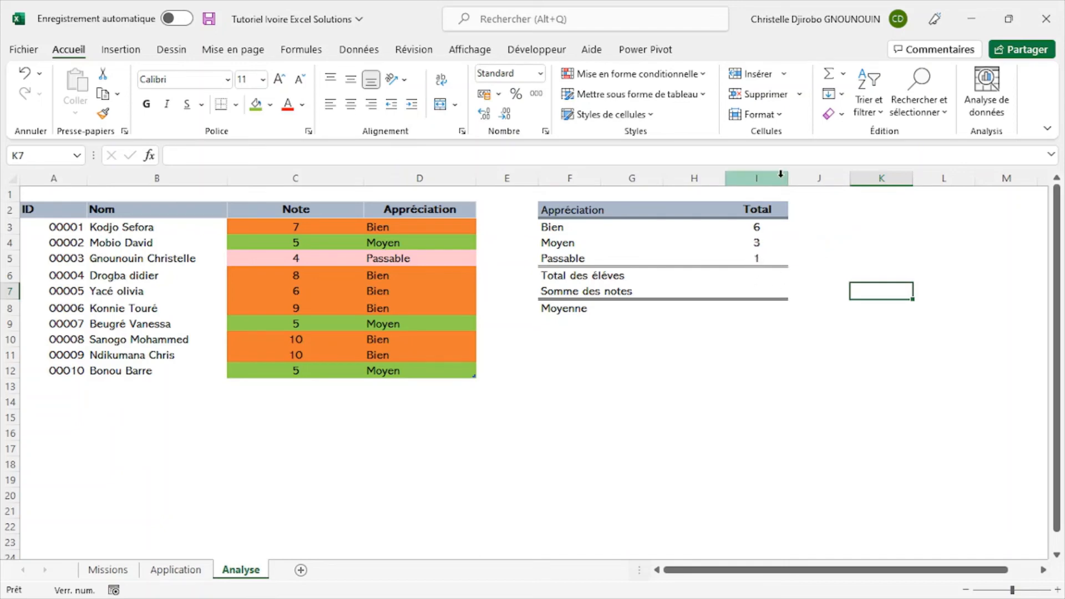
click(761, 272)
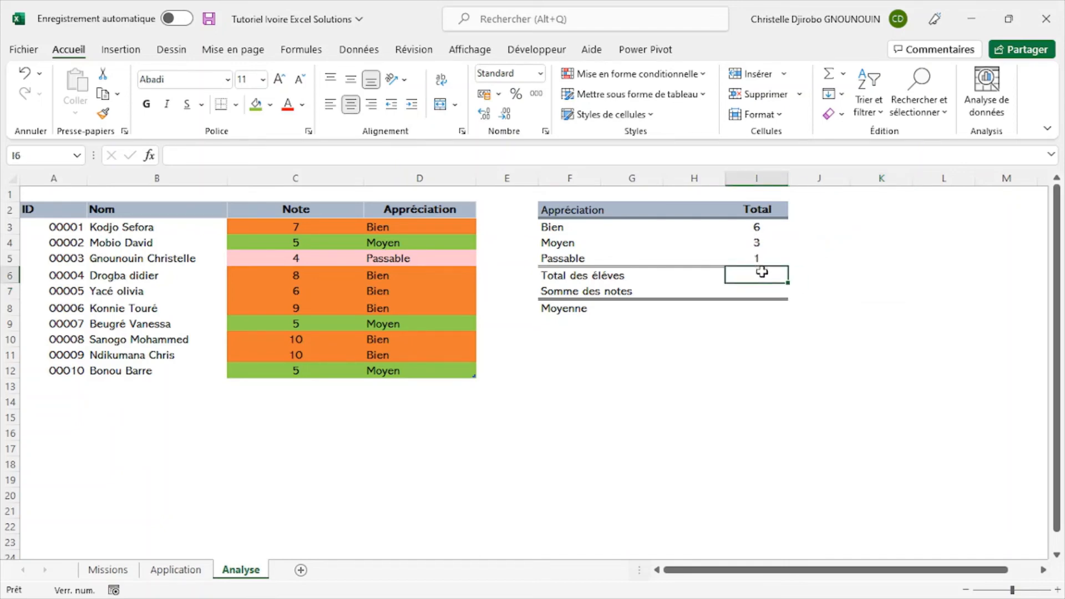
click(839, 260)
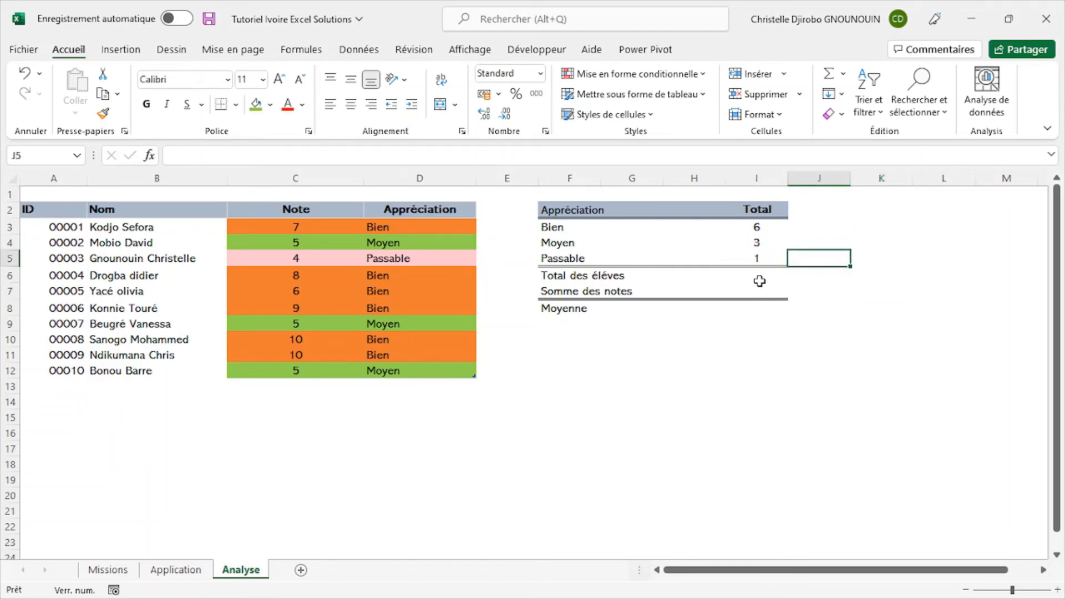
- Check the required function on the Missions sheet and start an NBVAL formula in cell I6 of the Analyse sheet
click(778, 275)
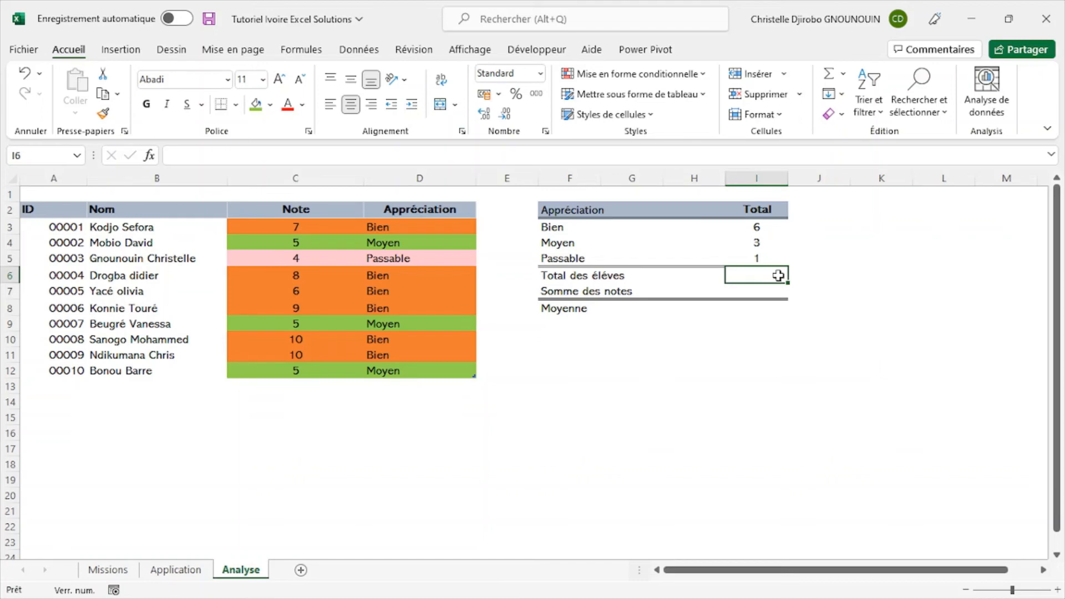
click(130, 572)
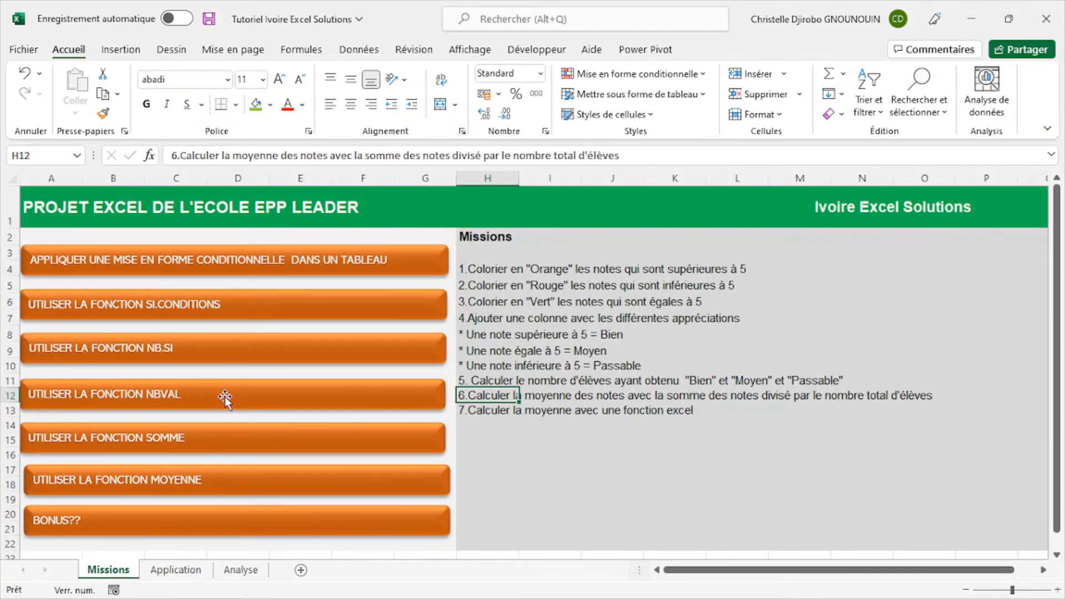
click(240, 570)
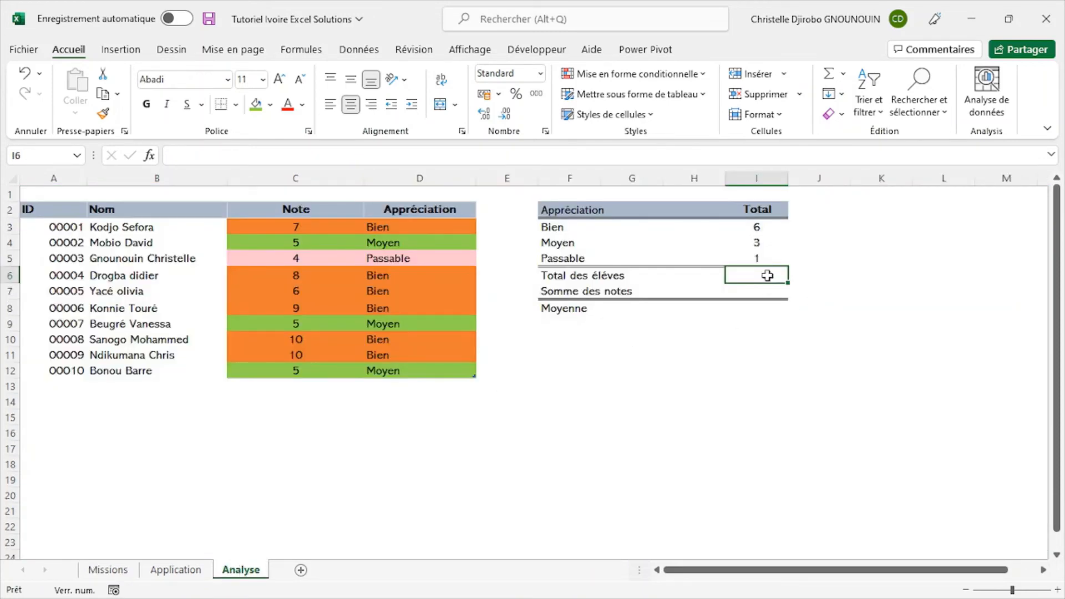
text(=n)
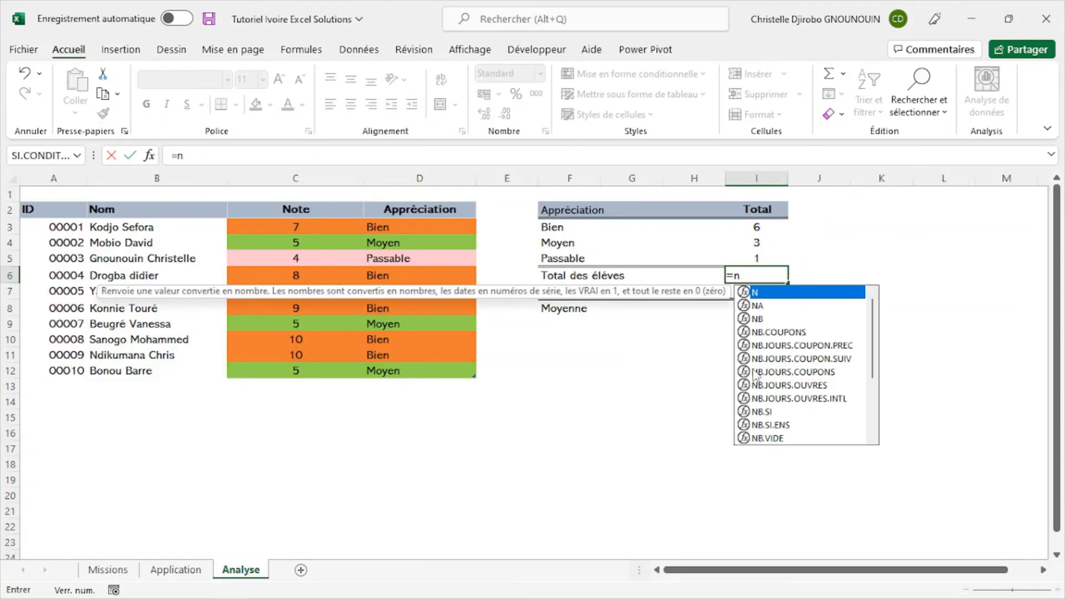
text(b)
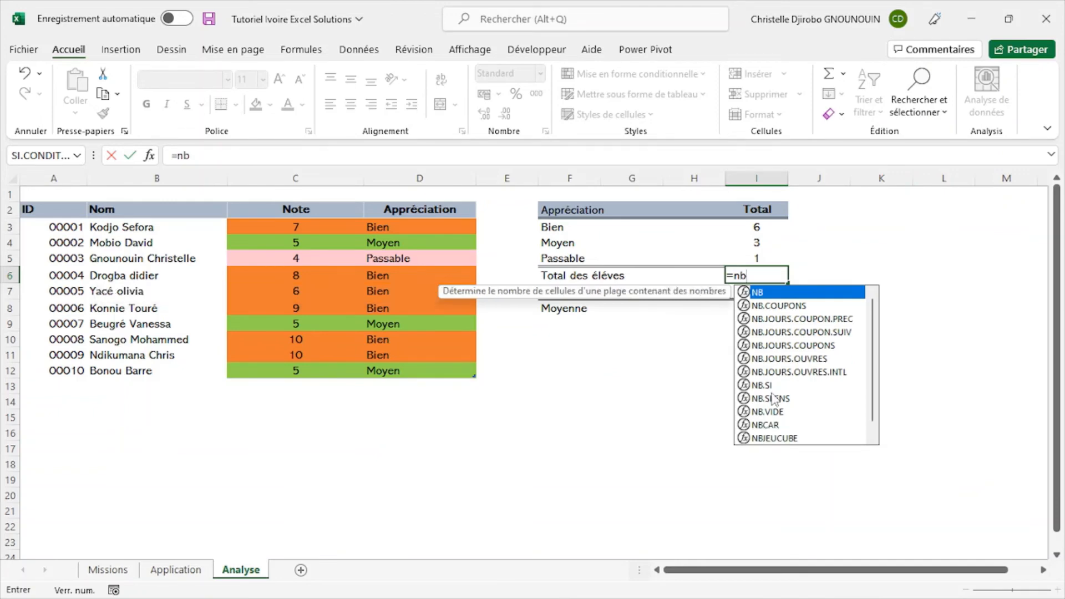
click(217, 154)
text(v)
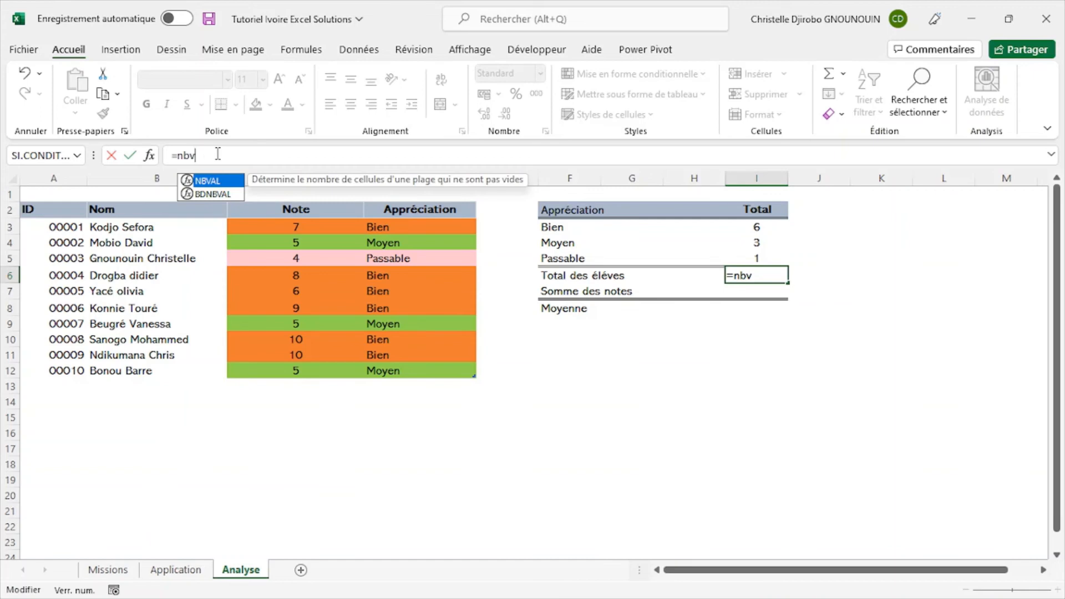
double_click(206, 181)
- Set the NBVAL argument Valeur1 to Tableau6[ID] through the function arguments, confirm it, and check the ID column used
click(154, 158)
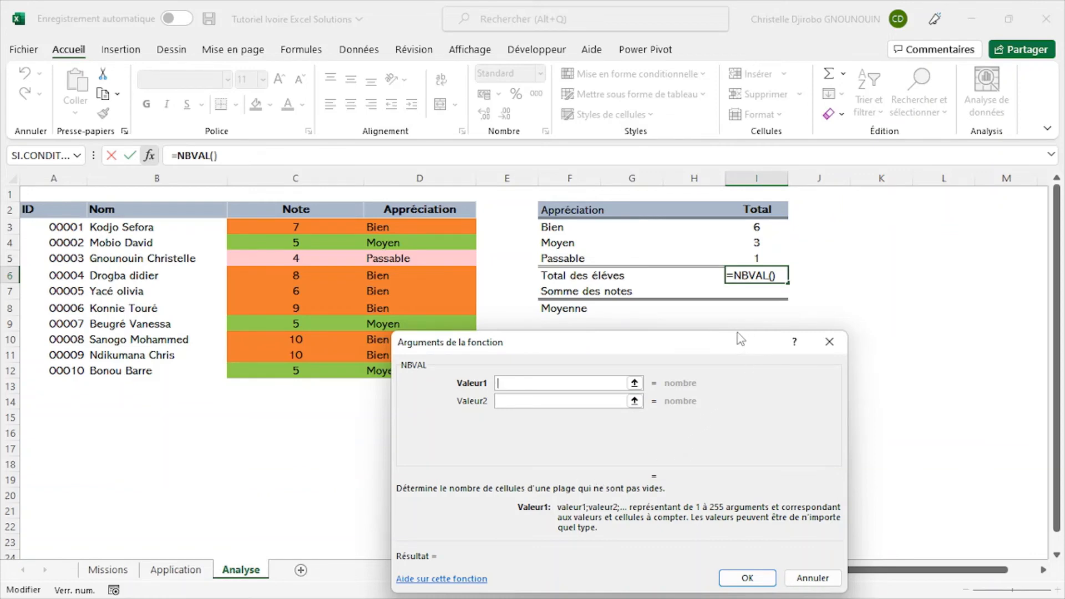
drag(740, 339, 856, 311)
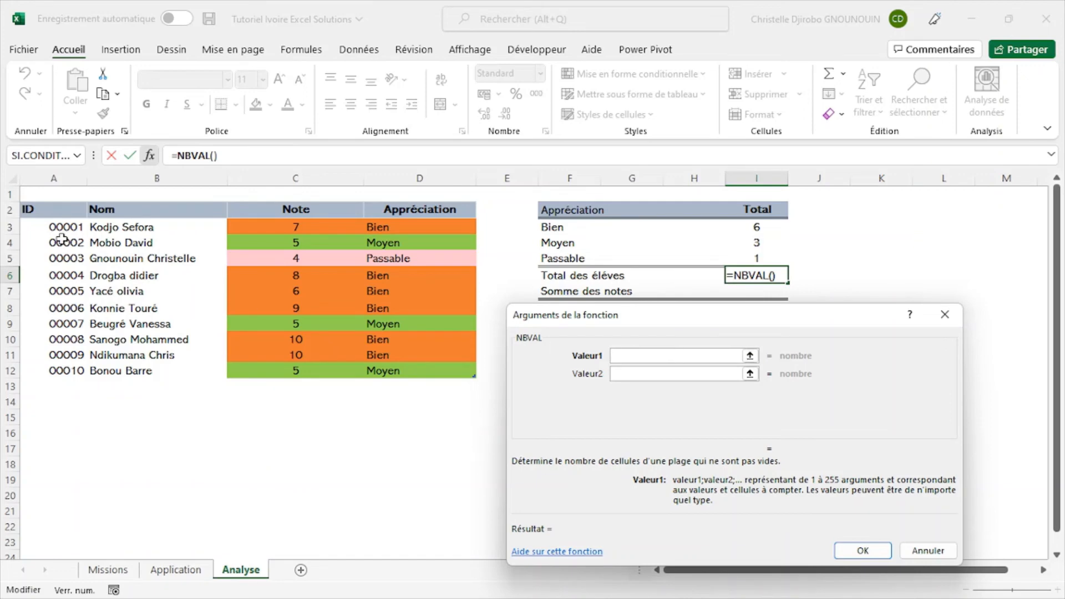
click(54, 198)
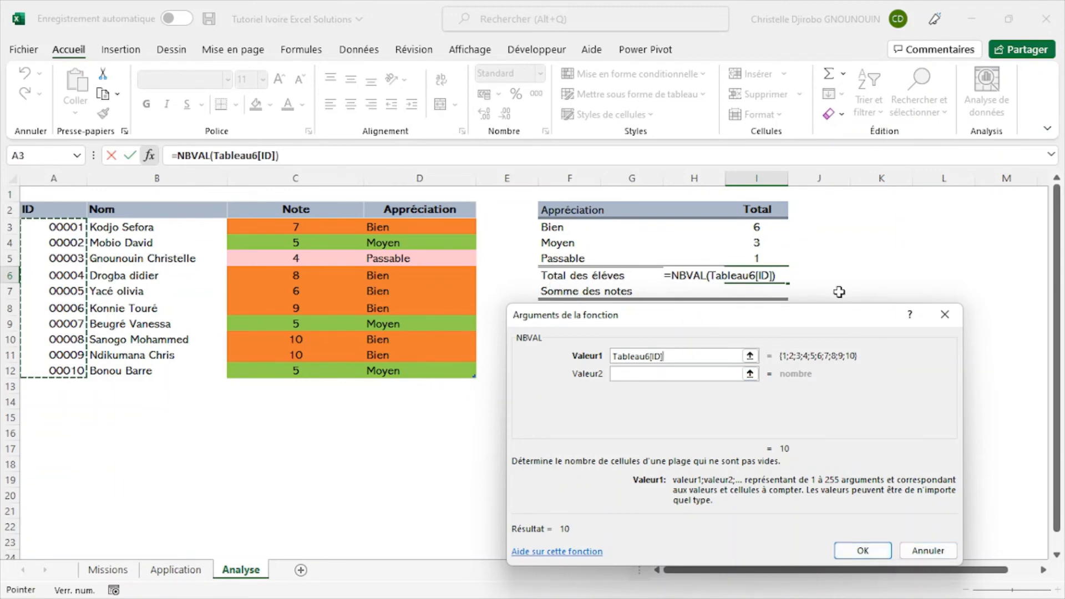
click(867, 550)
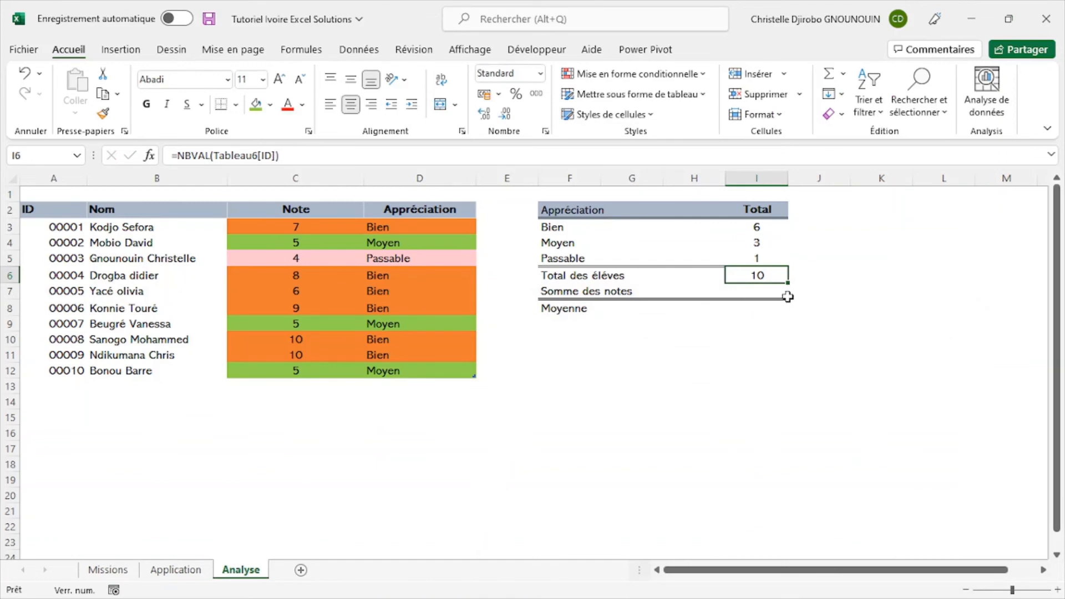
click(59, 200)
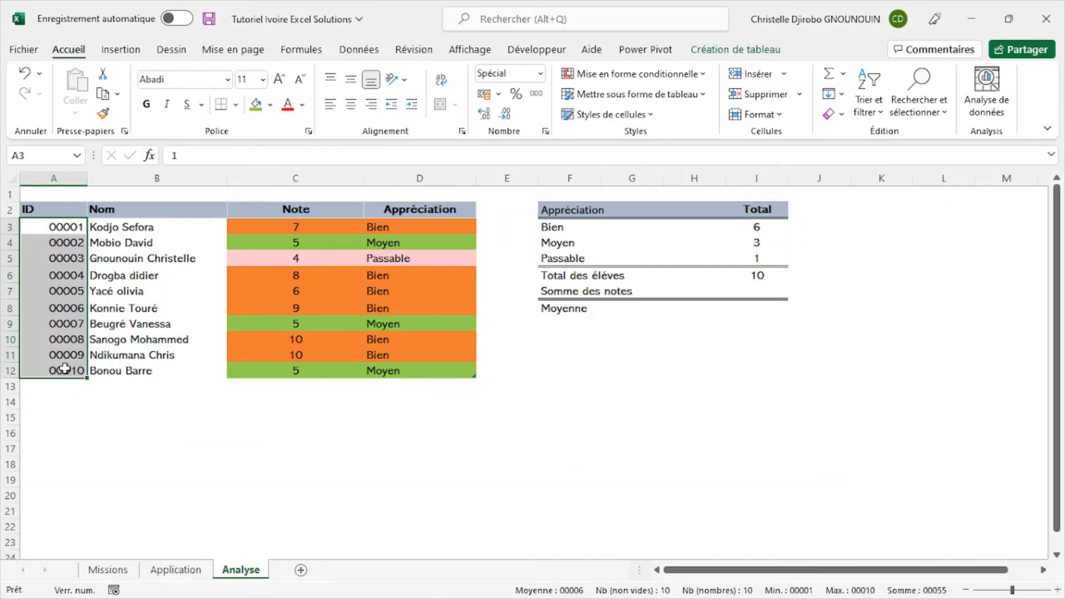
- Check the missions on the Missions sheet and start a SOMME formula in cell I7 of the Analyse sheet
click(766, 291)
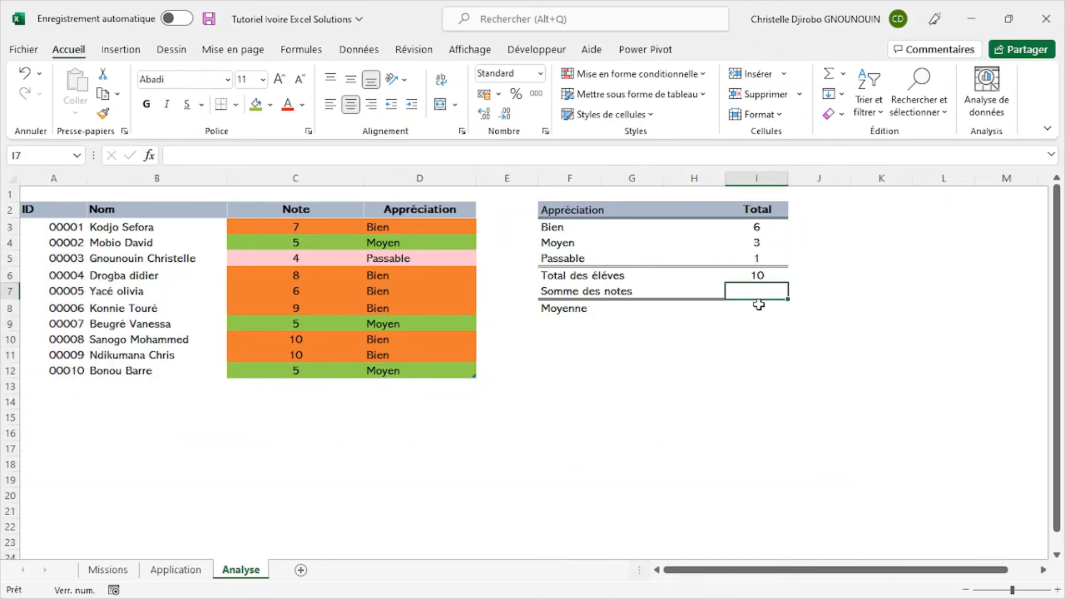
click(109, 571)
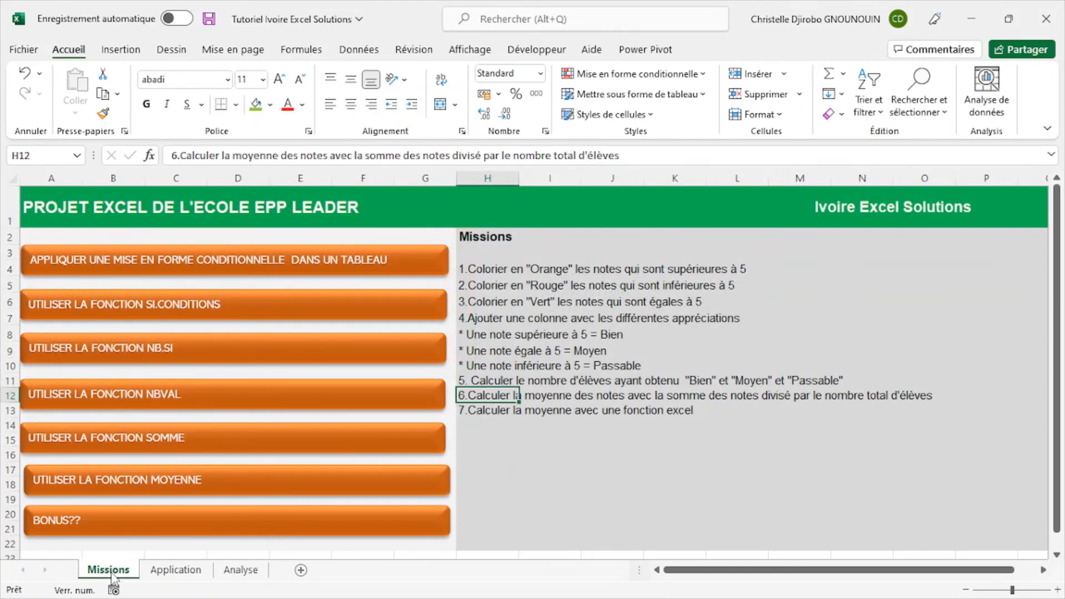
click(252, 577)
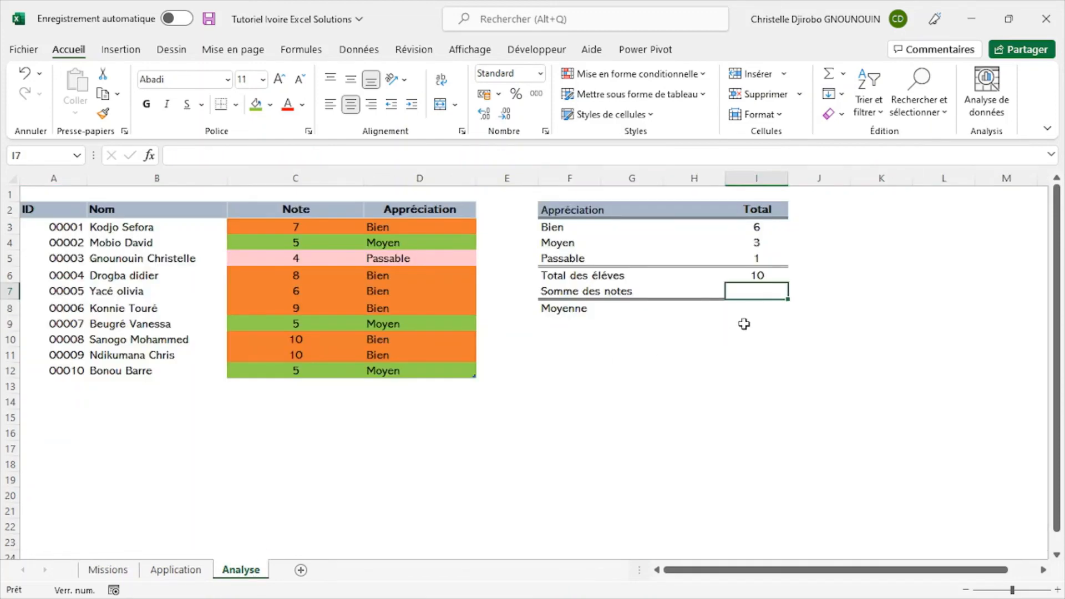
click(590, 403)
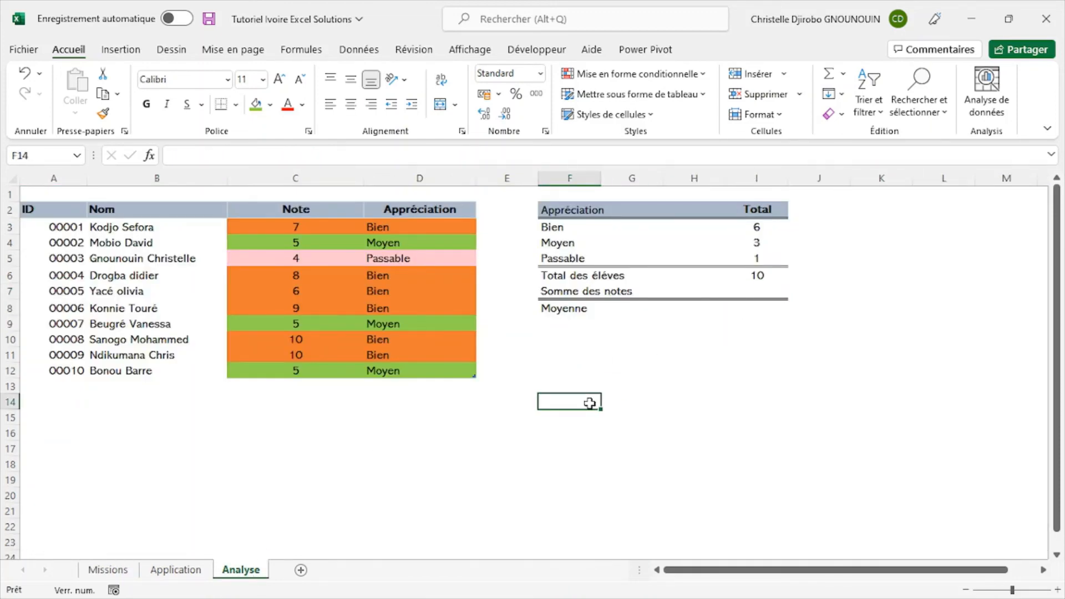
click(757, 291)
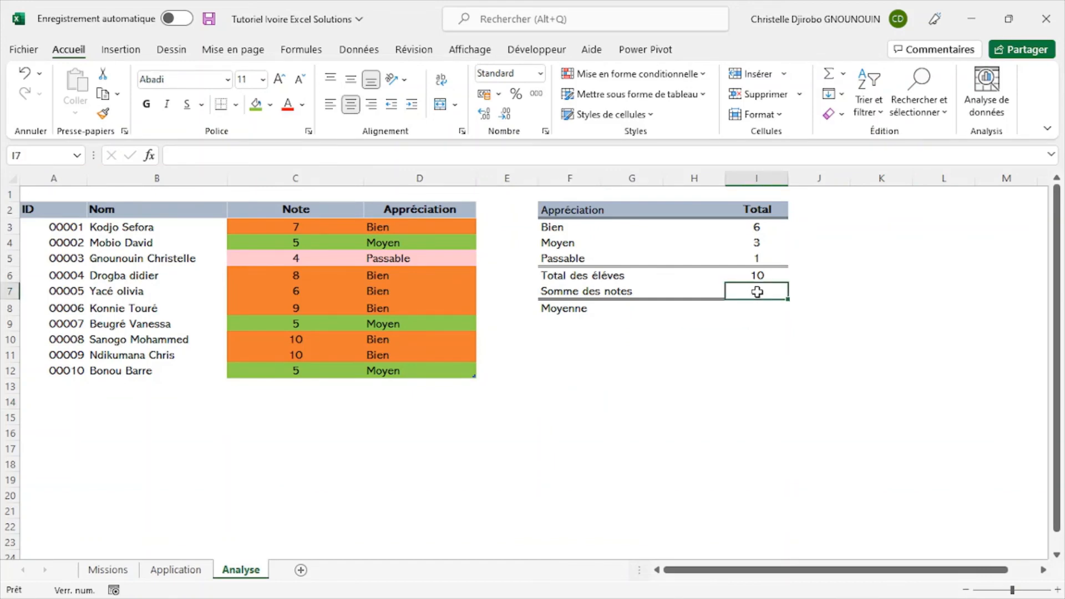
text(=)
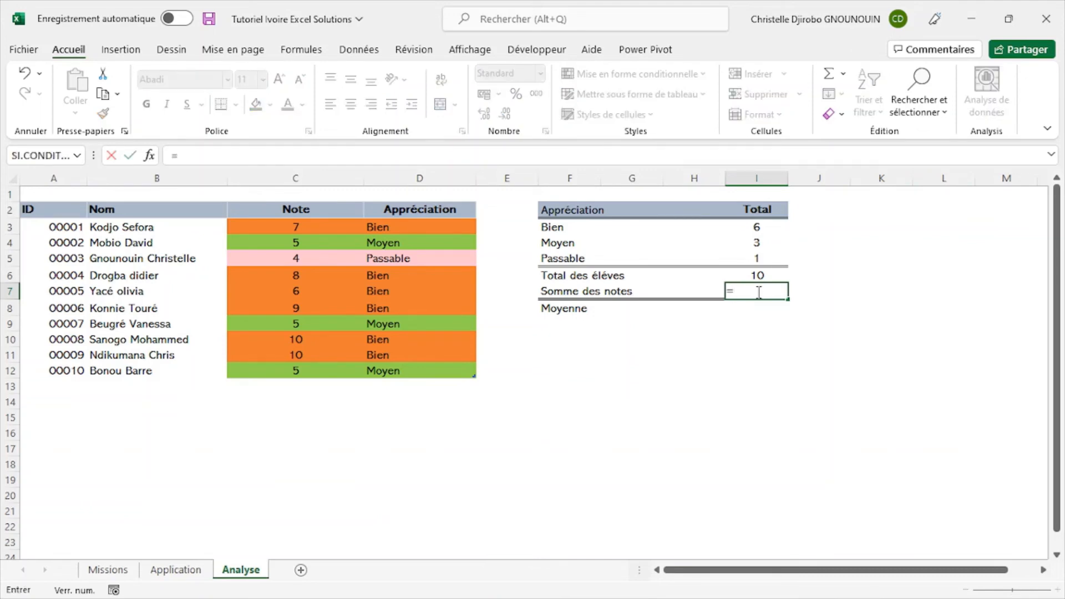
text(somm)
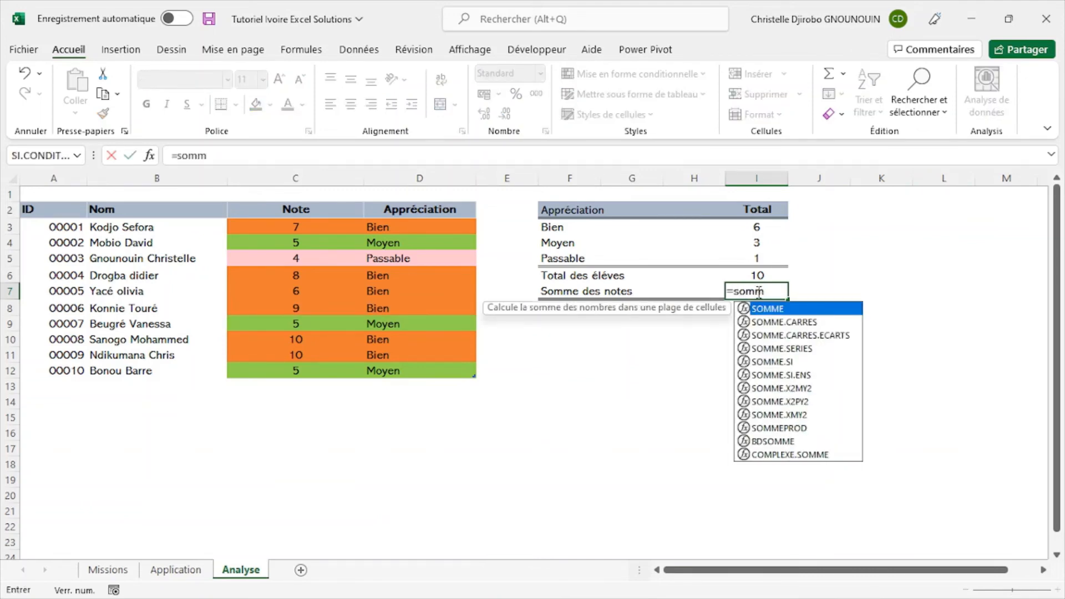
double_click(773, 309)
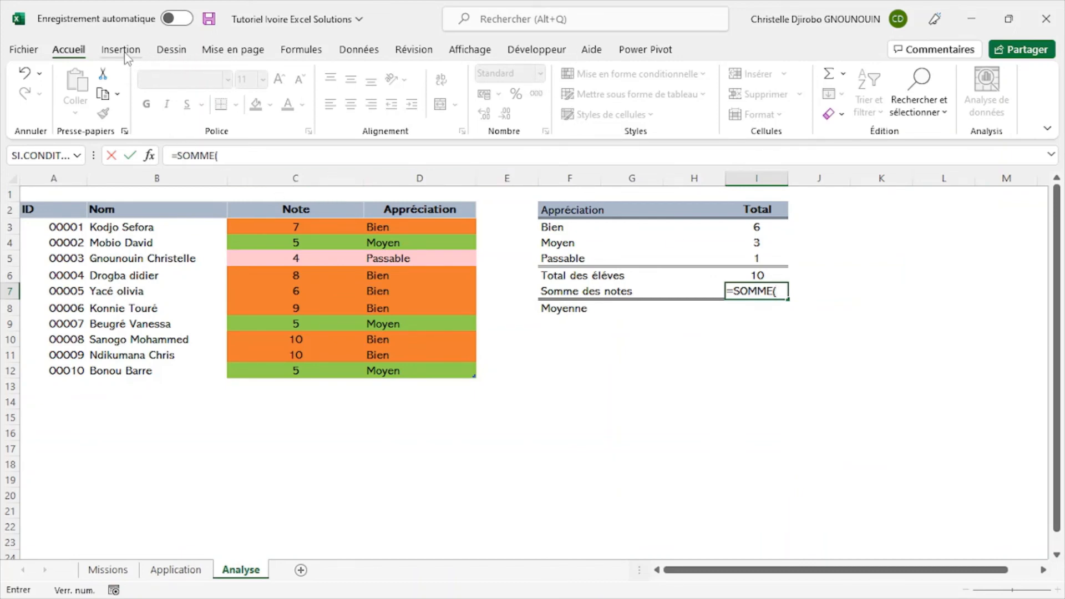
- Complete the SOMME formula in cell I7 with Tableau6[Note] and check the formula and the Note column it sums
click(302, 54)
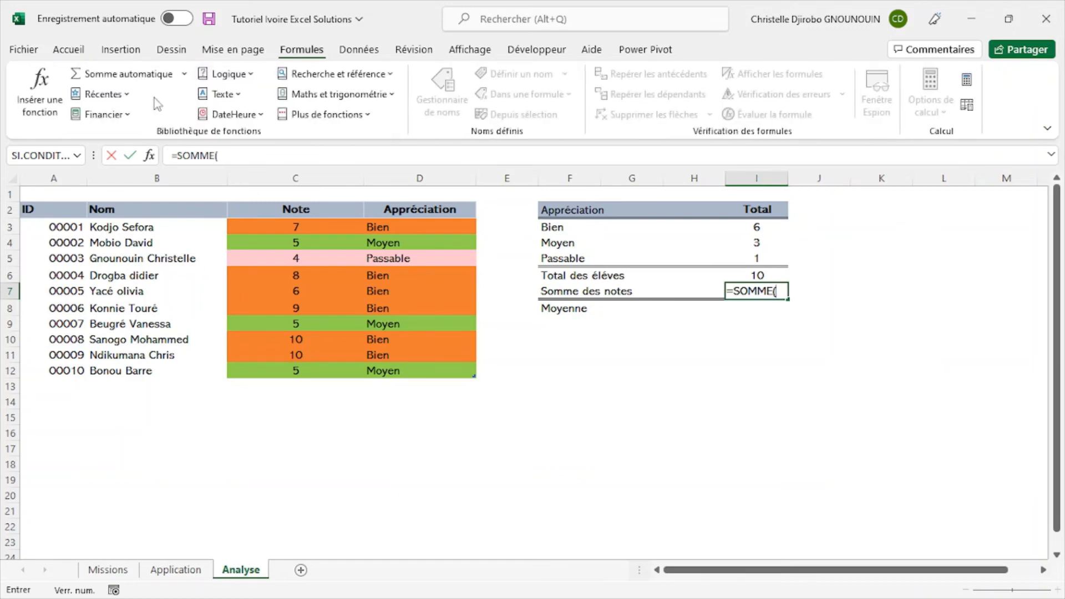
click(125, 79)
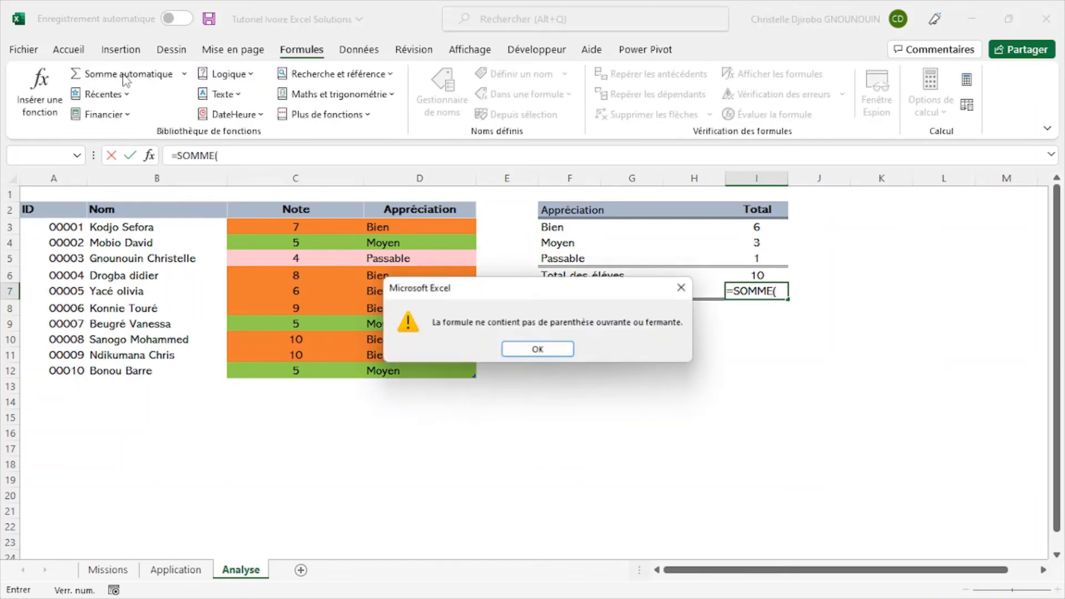
click(561, 353)
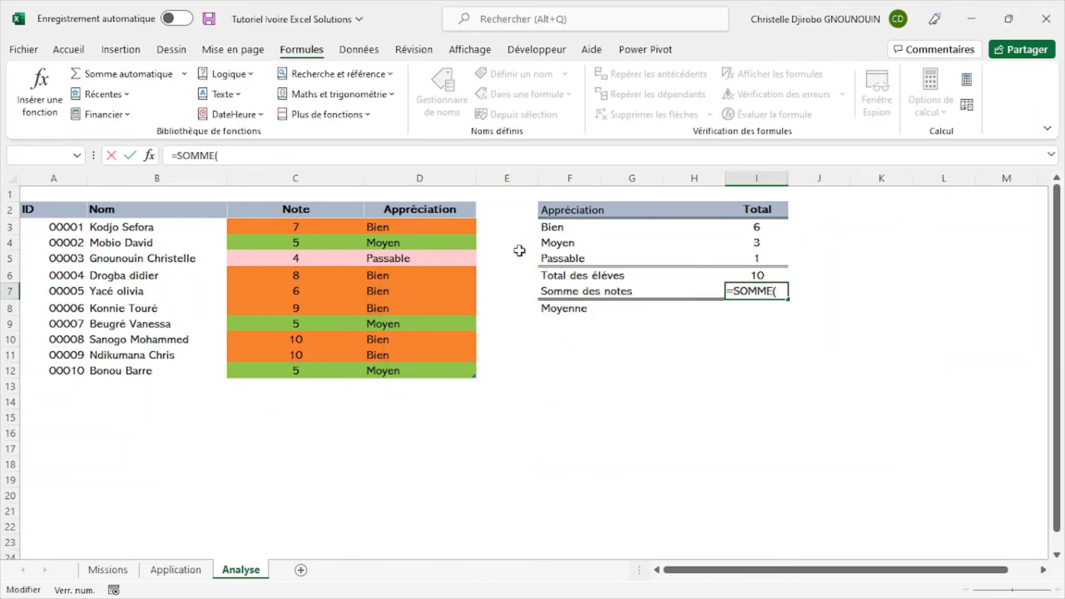
click(291, 200)
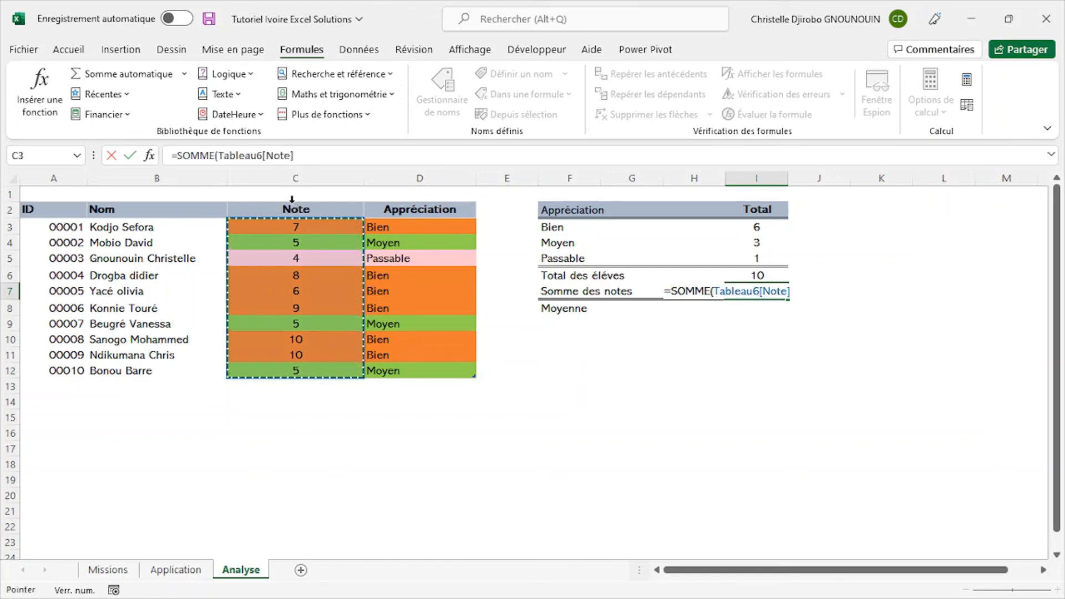
key(Return)
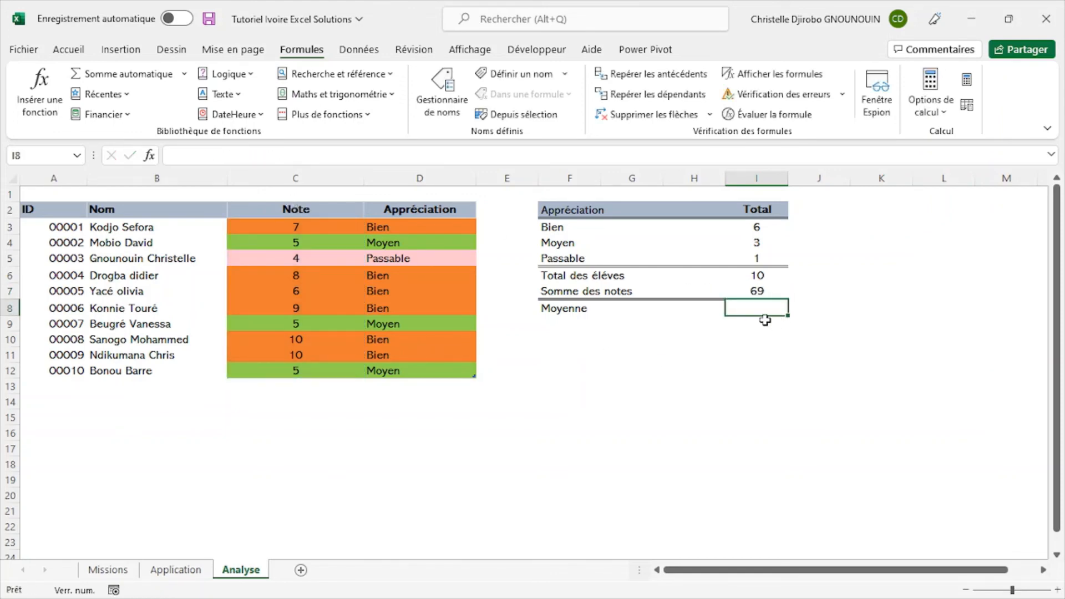
click(757, 291)
click(764, 306)
click(336, 200)
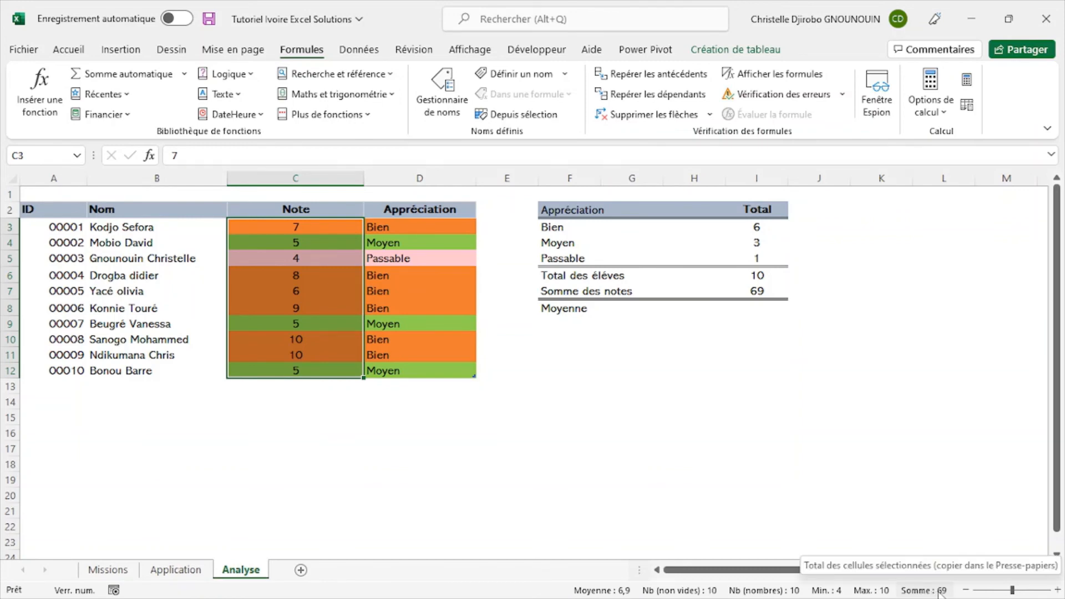
click(770, 307)
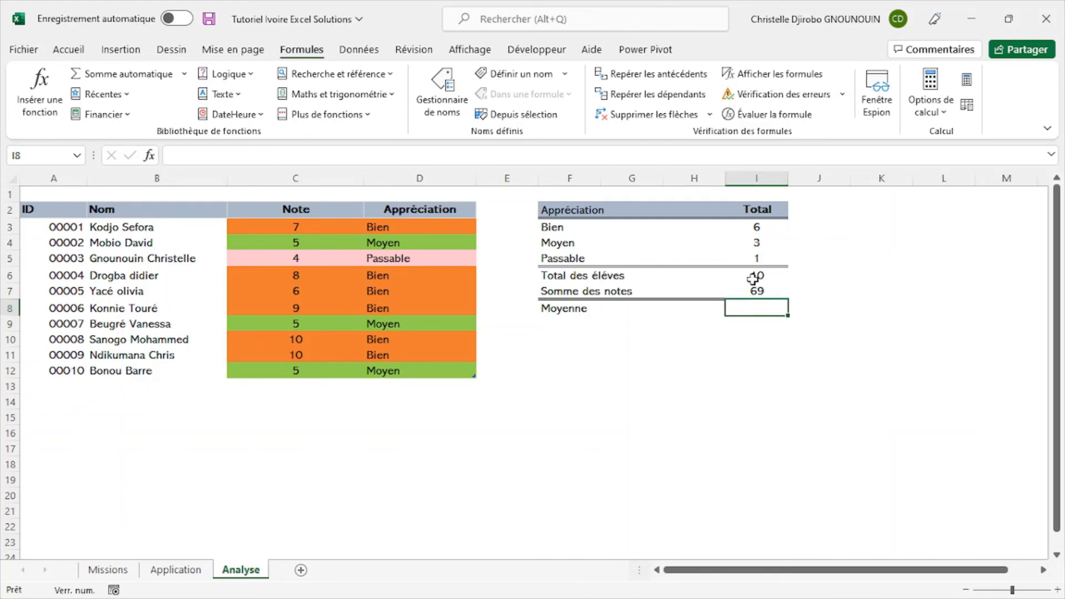
- Copy the mission 7 text from cell H13 of the Missions sheet into cell G13 of the Analyse sheet
click(110, 570)
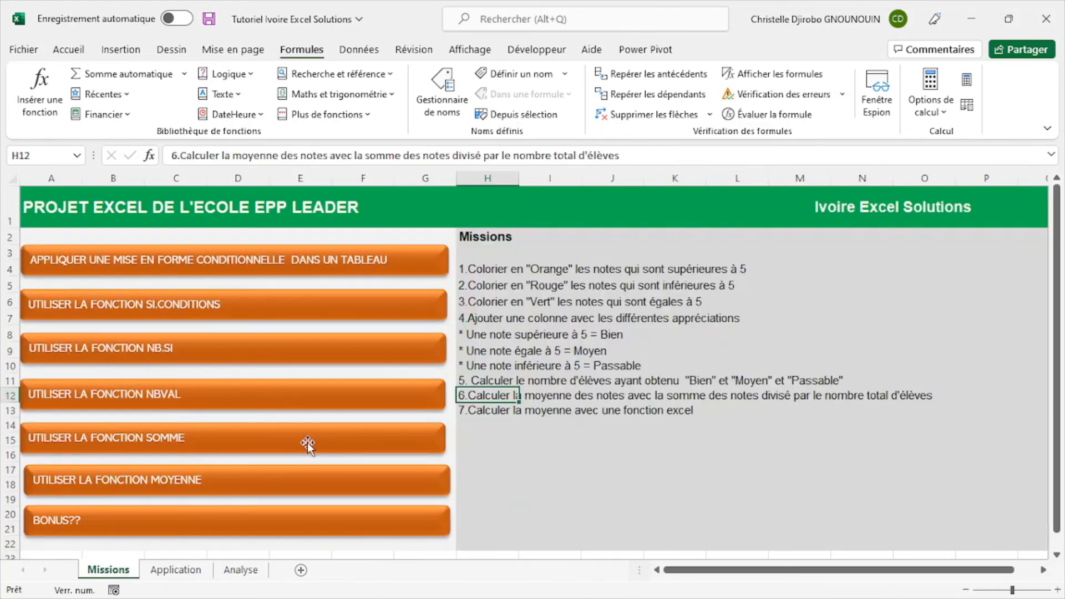
click(506, 409)
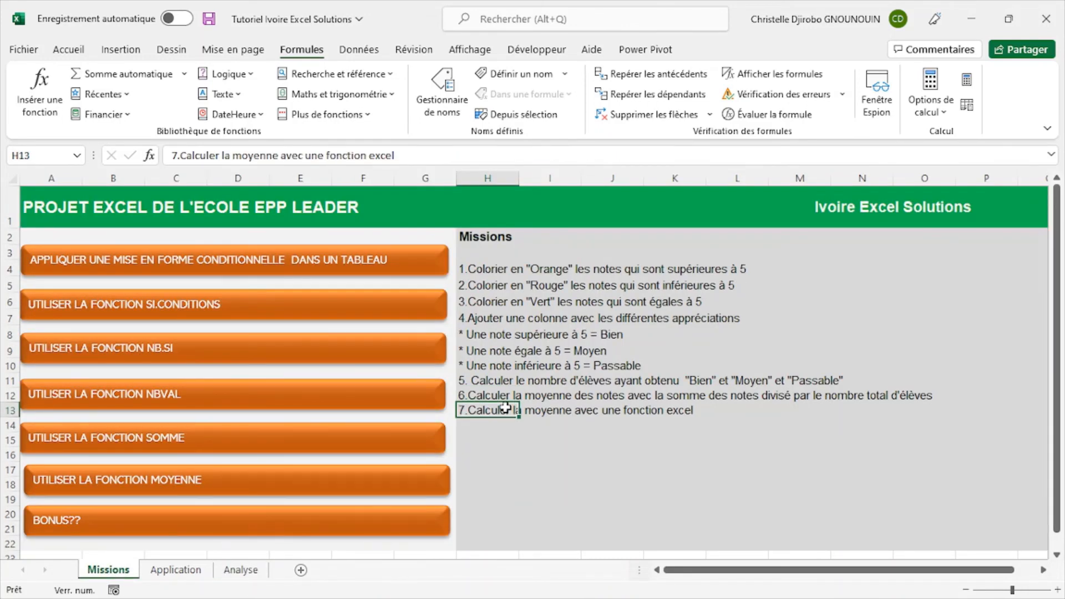
key(ctrl+c)
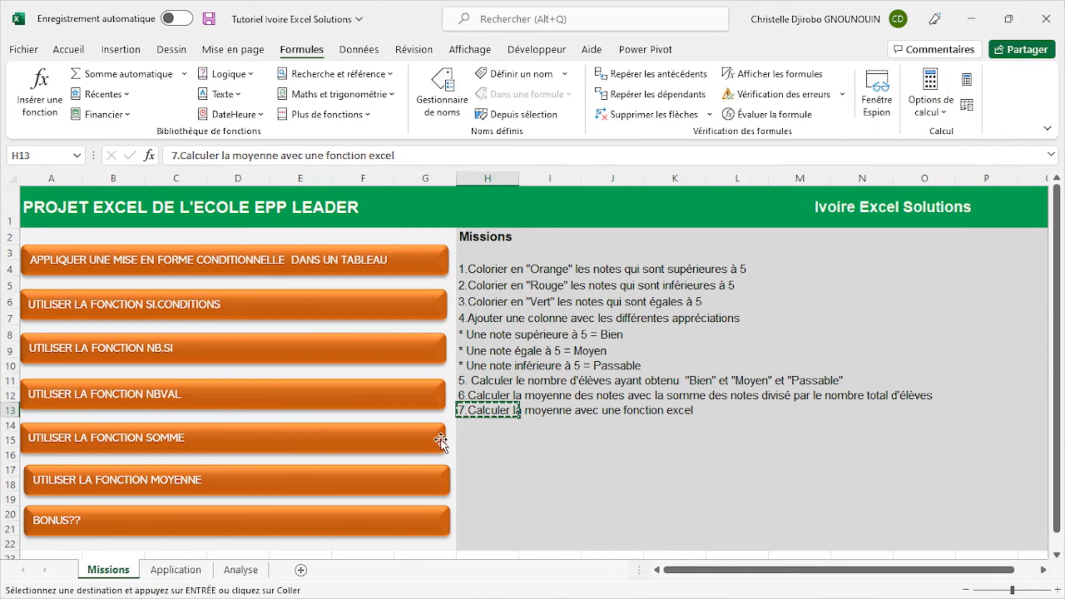
click(175, 569)
click(239, 570)
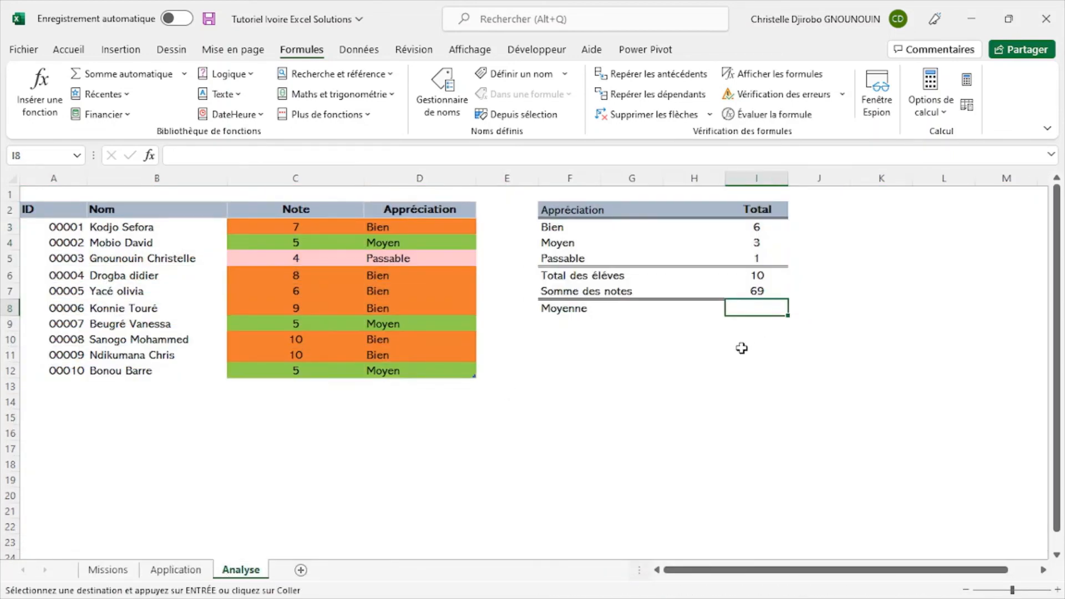
click(621, 383)
key(ctrl+v)
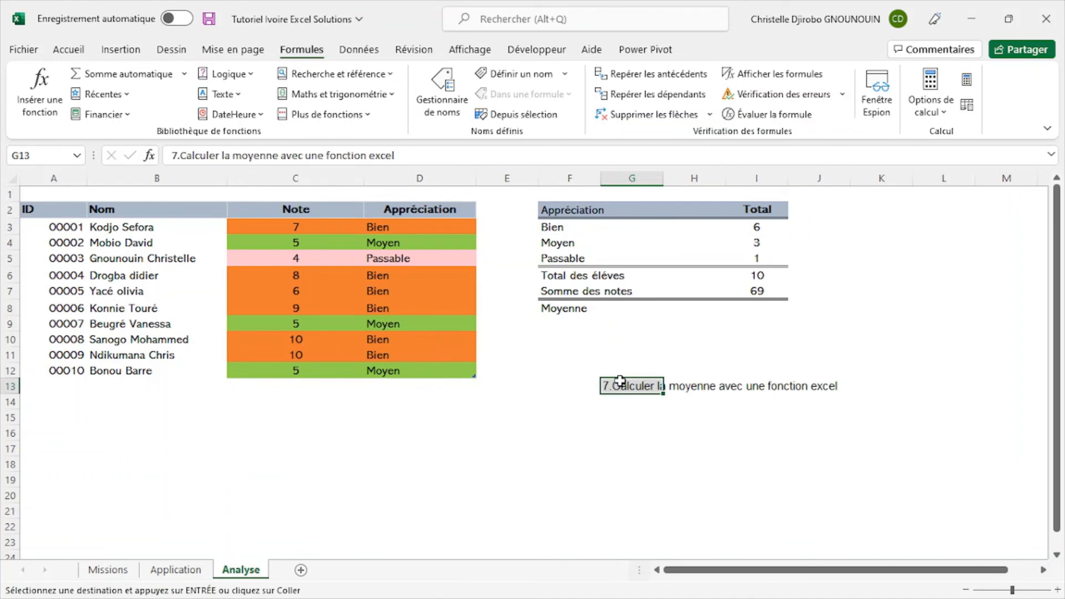
- Calculate the average in cell I8 of the Analyse sheet by dividing the sum of notes by the total students with =I7/I6
click(108, 570)
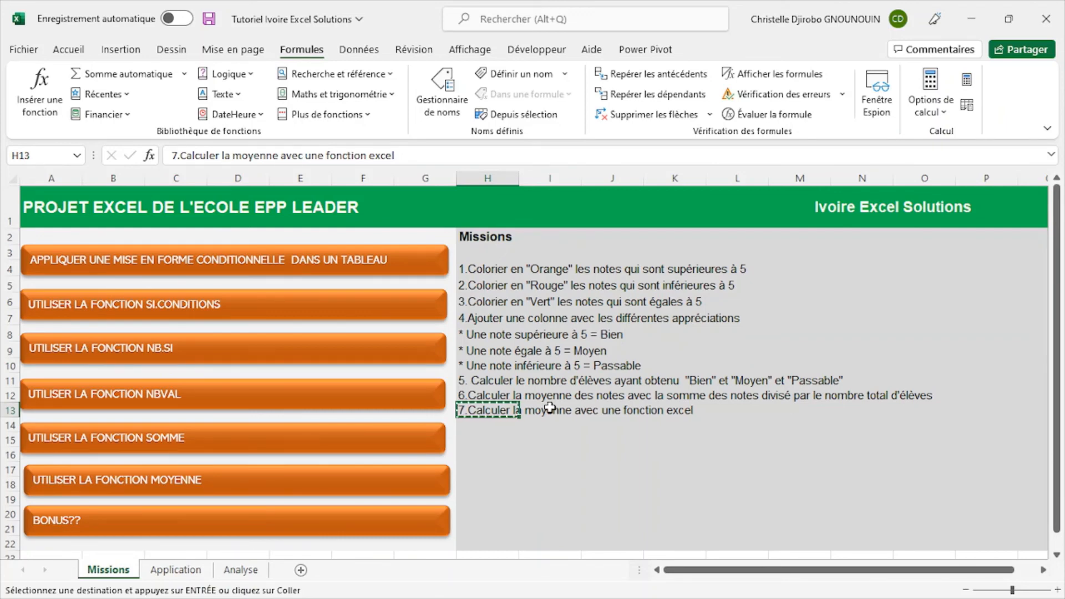
click(239, 570)
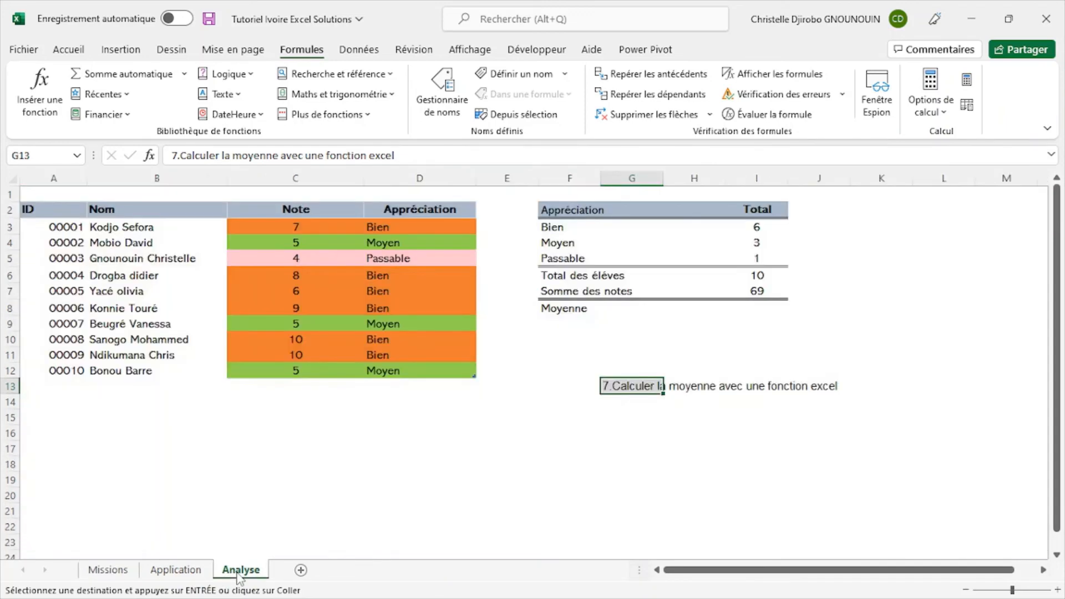
click(759, 274)
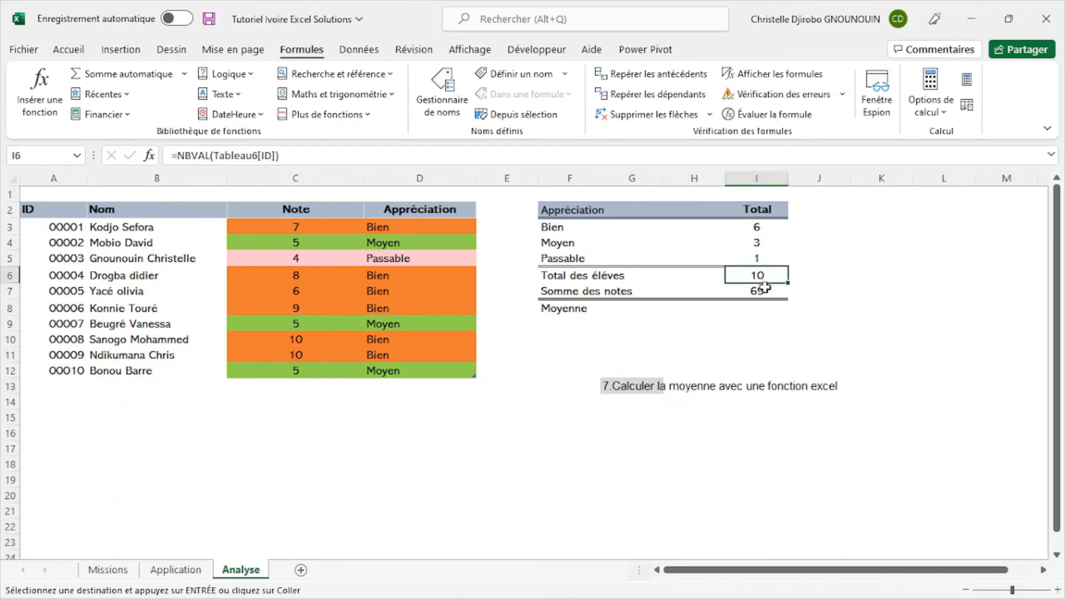
click(764, 287)
click(771, 308)
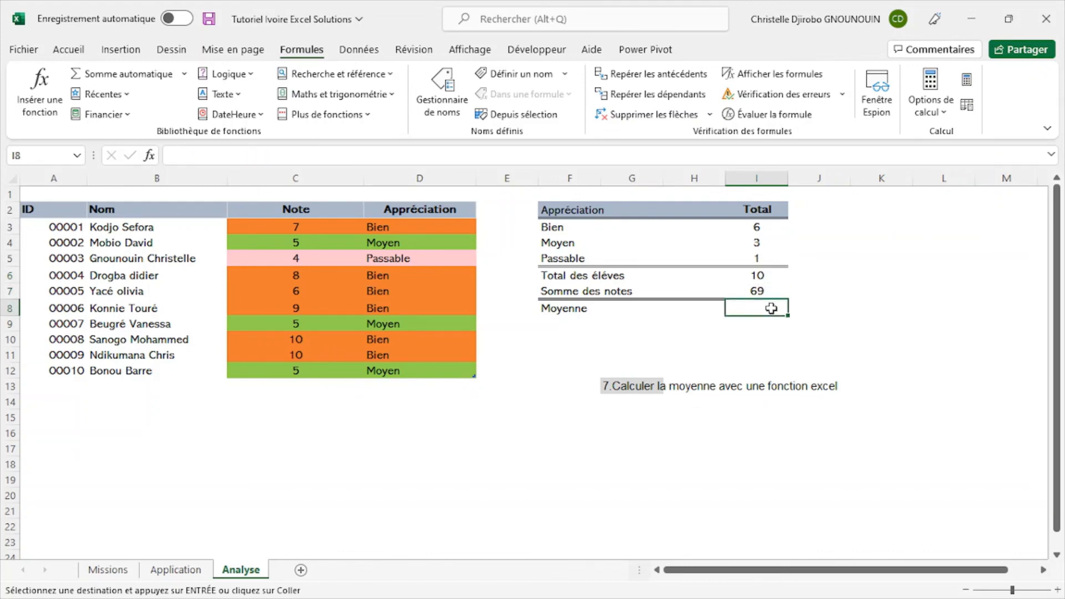
text(=)
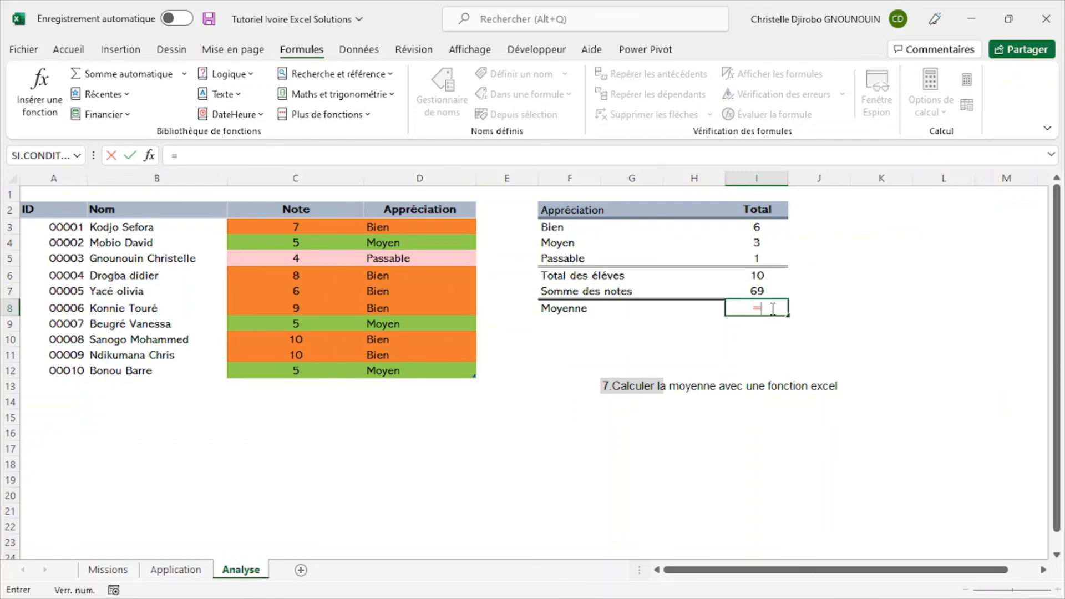
click(759, 291)
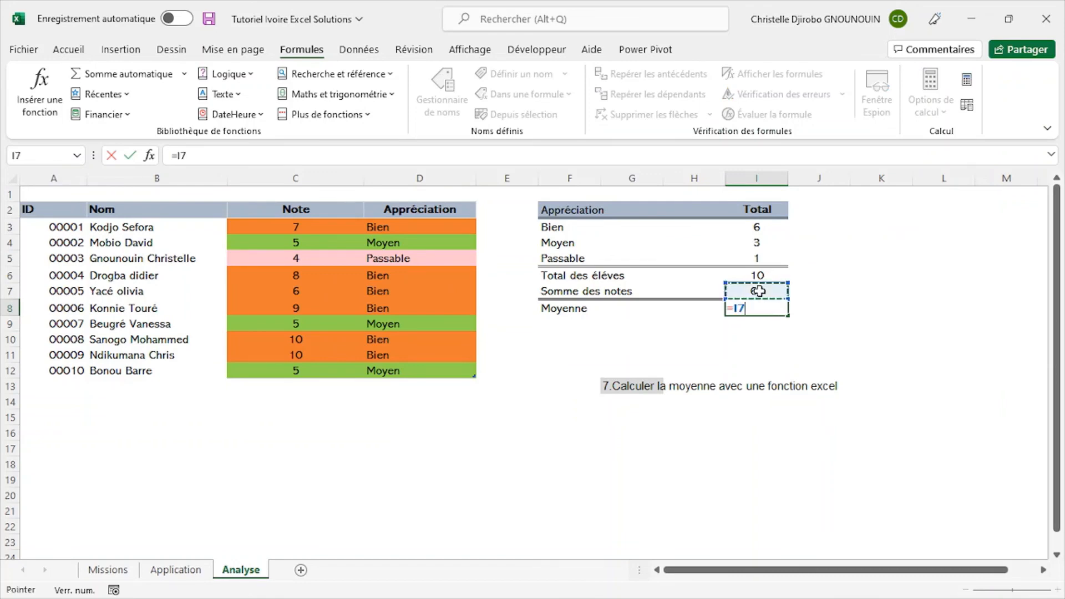
text(/)
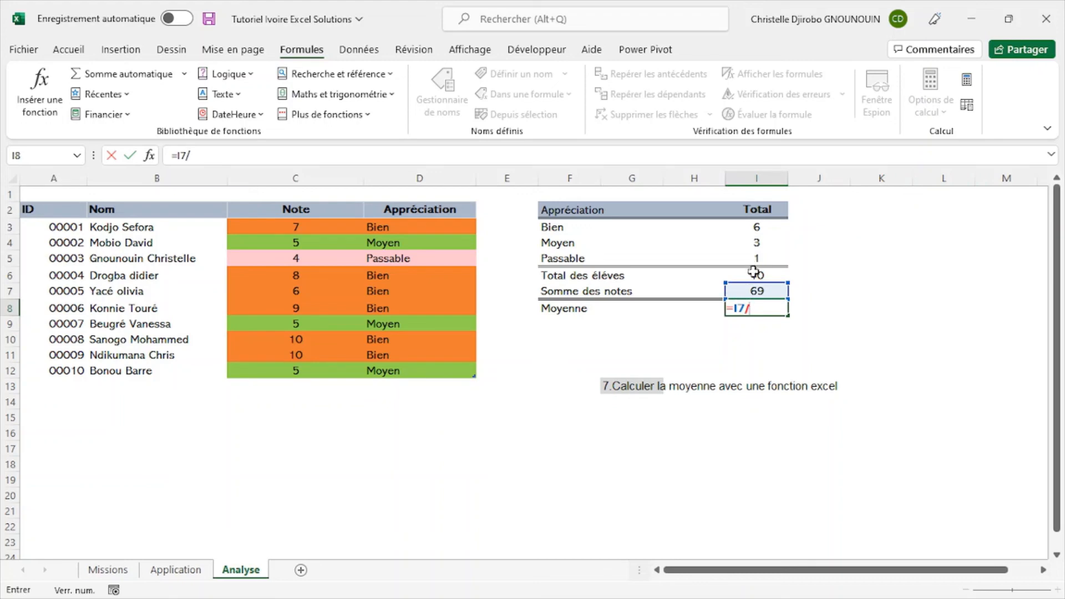
click(756, 273)
key(Return)
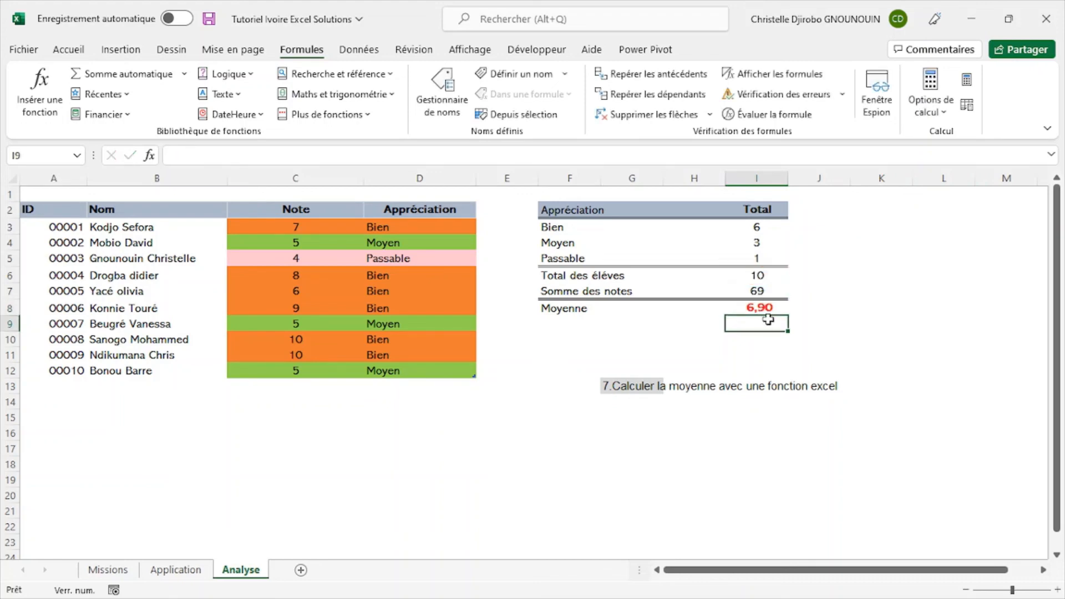
drag(784, 331, 775, 312)
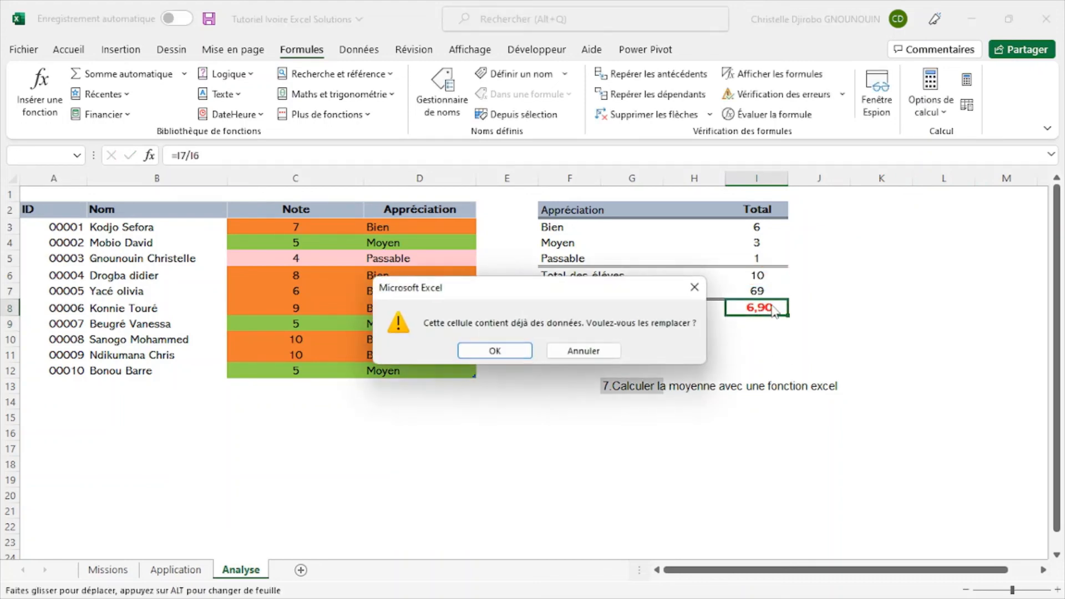
key(Escape)
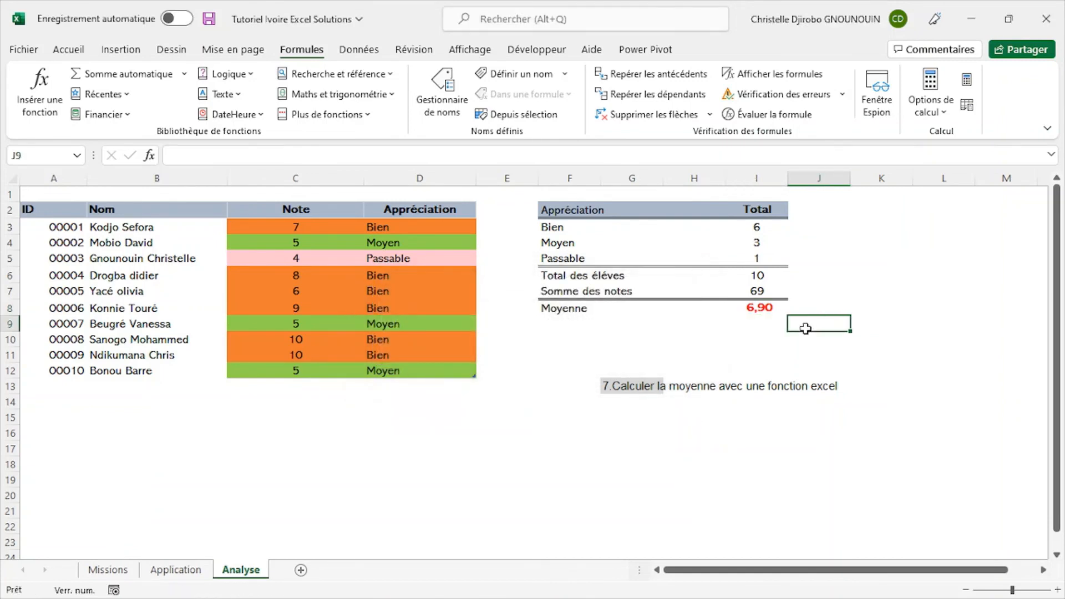
- Remove the division formula from cell I8, leaving the average cell empty
click(782, 304)
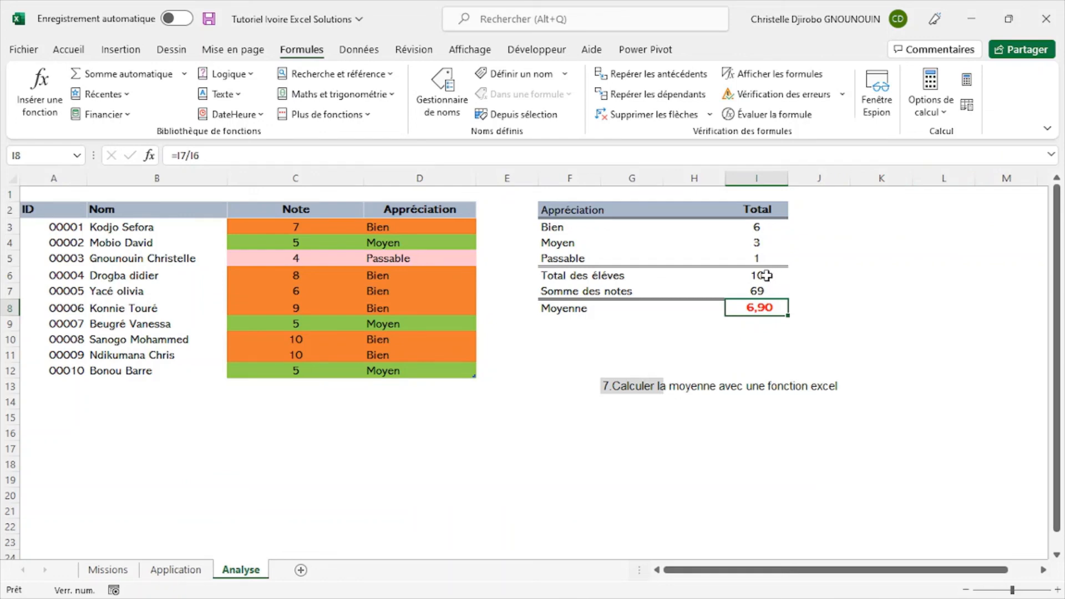
double_click(766, 304)
key(BackSpace)
key(BackSpace)
key(BackSpace)
key(BackSpace)
key(BackSpace)
key(BackSpace)
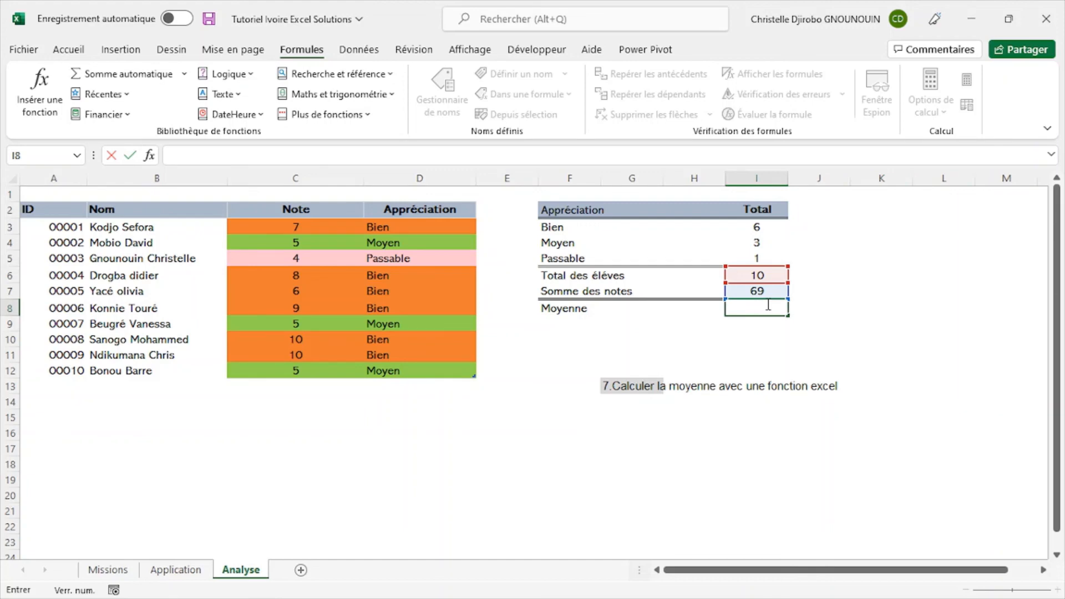
key(Return)
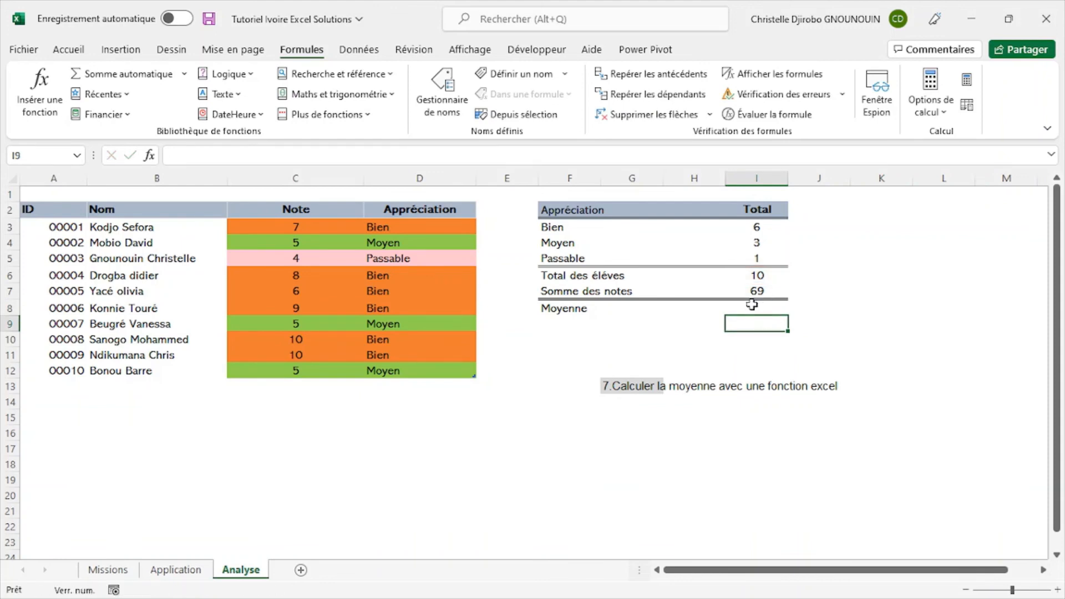
- Calculate the average of the notes in cell I8 with the function =MOYENNE(Tableau6[Note]) and check the formula
click(753, 305)
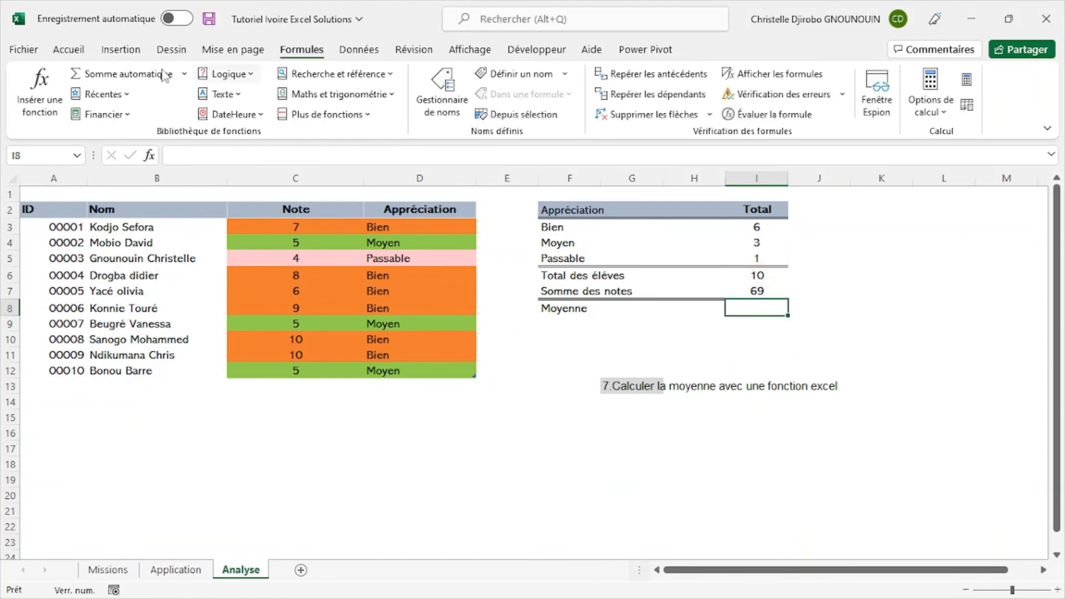
click(187, 75)
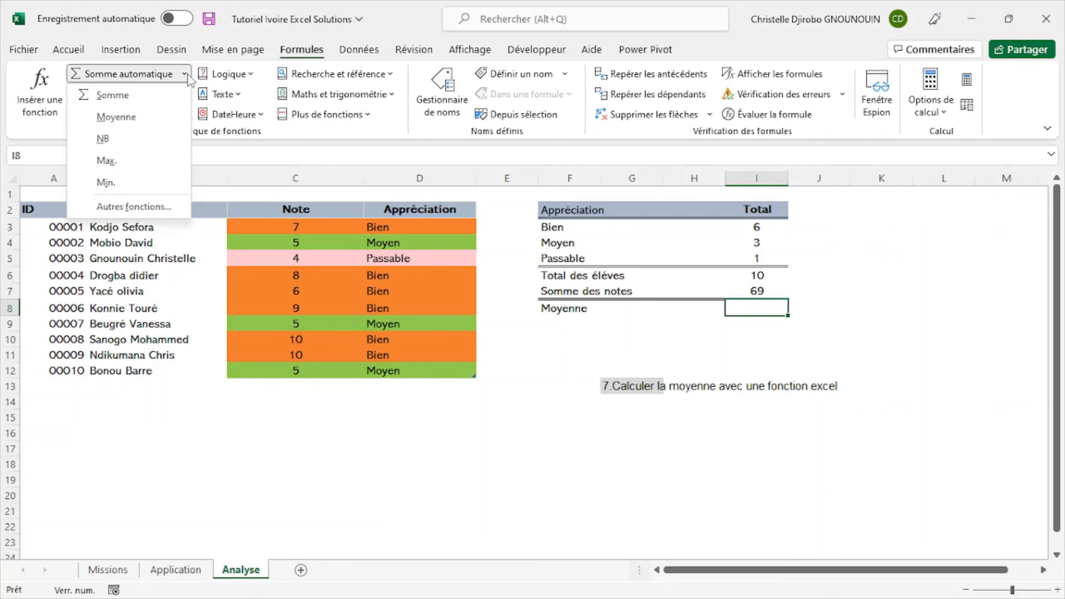
click(128, 117)
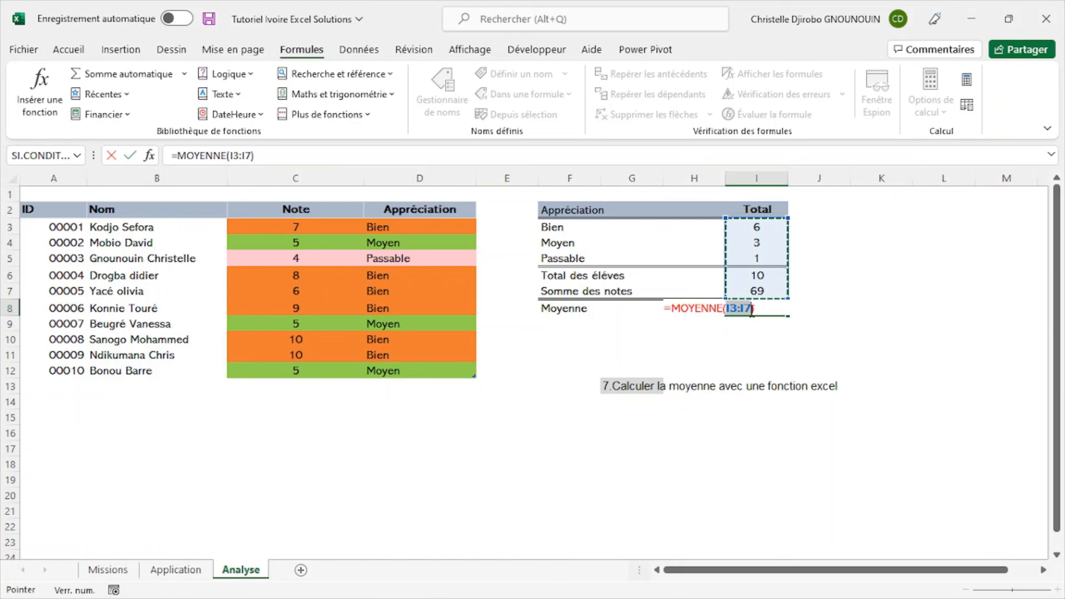
key(BackSpace)
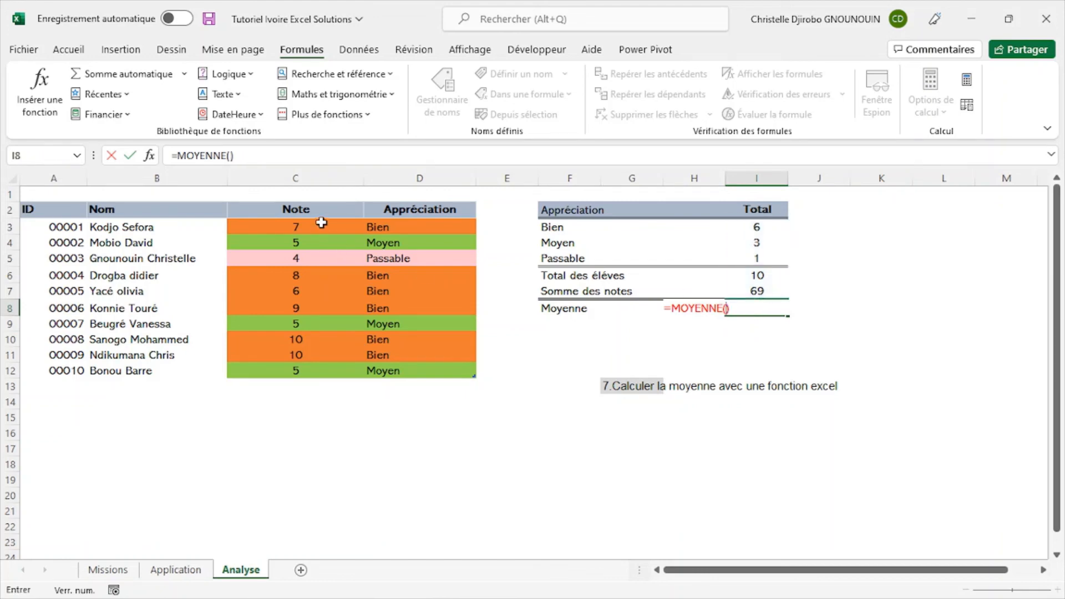
click(322, 205)
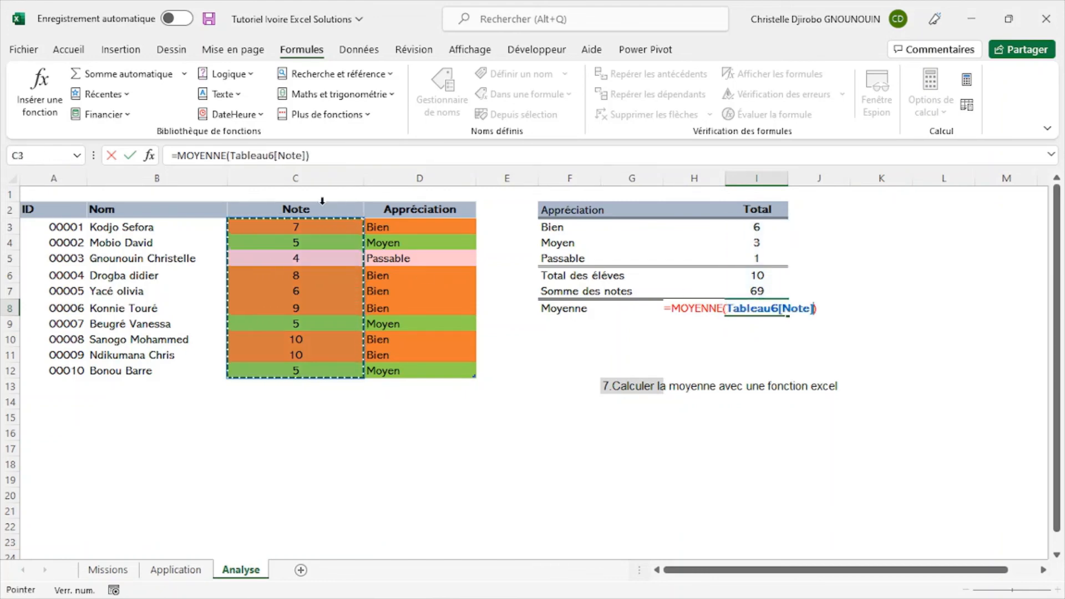
key(Return)
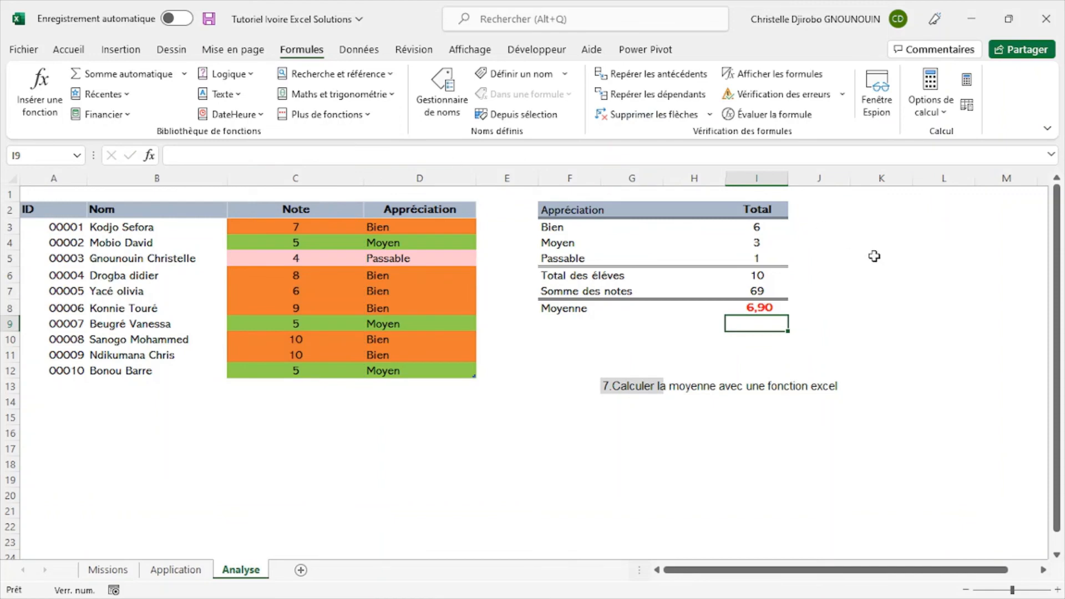
click(775, 305)
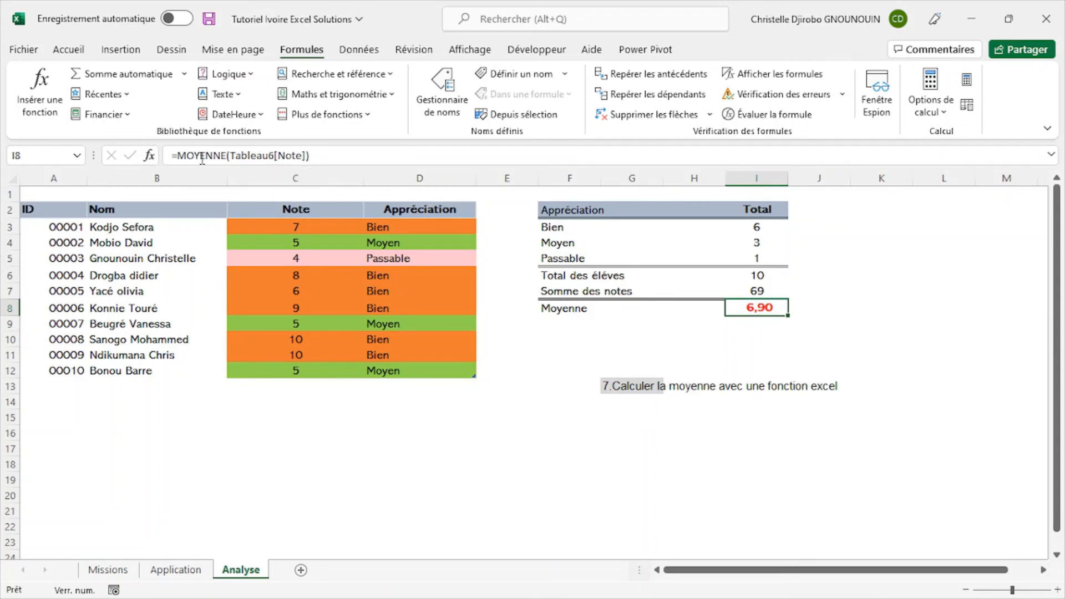
key(Return)
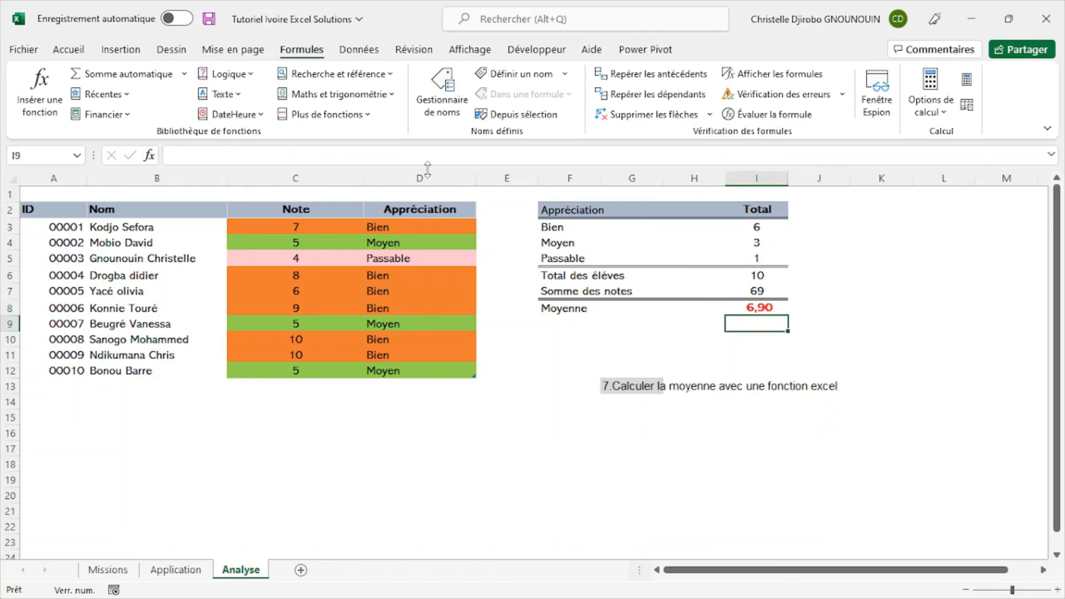
- Clear everything, contents and formatting, from cell G13 that holds the mission 7 text
click(643, 387)
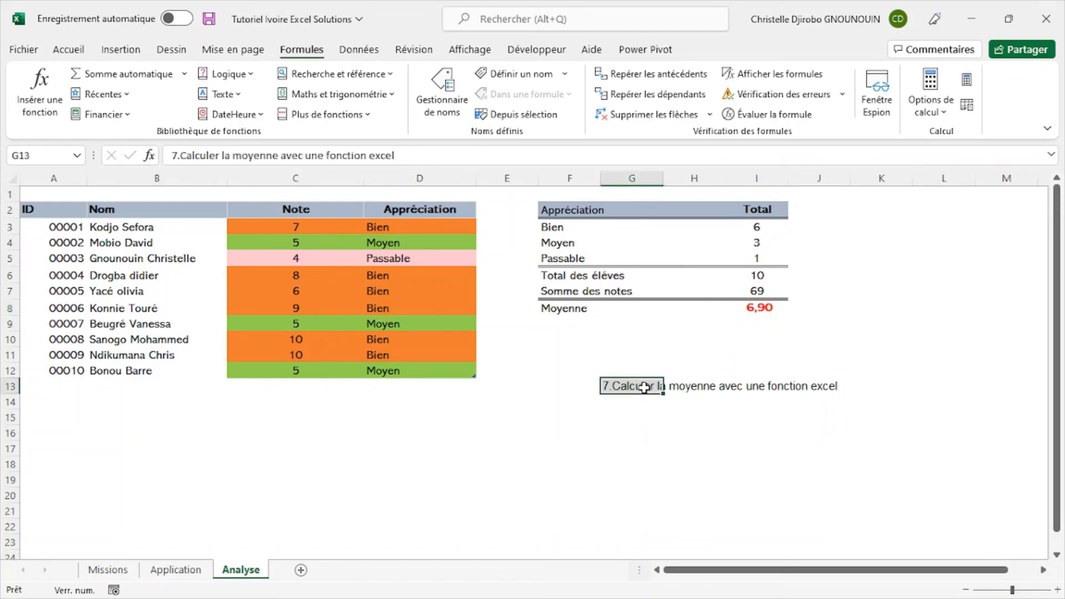
click(68, 50)
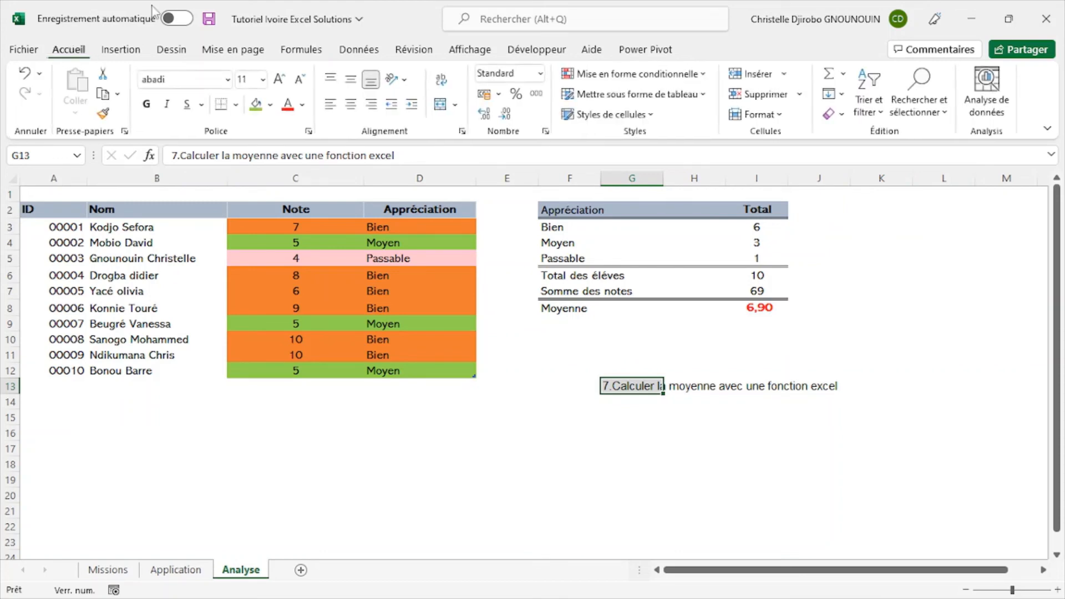
click(837, 114)
click(853, 134)
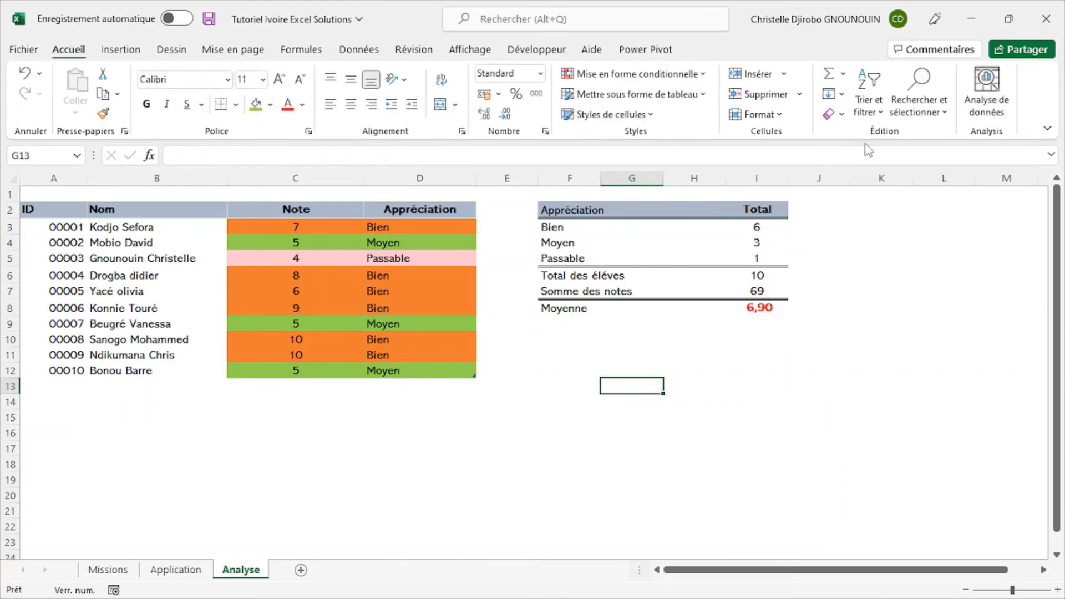
click(687, 425)
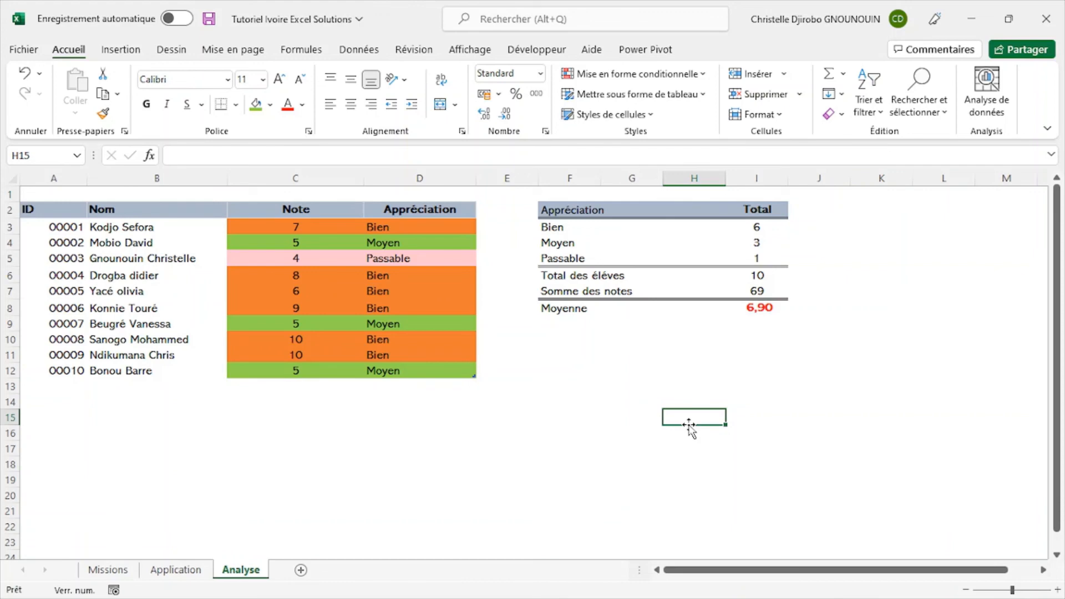
- Compare the Application sheet's summary table with the Analyse sheet, and review the Missions sheet's list including the bonus
click(188, 569)
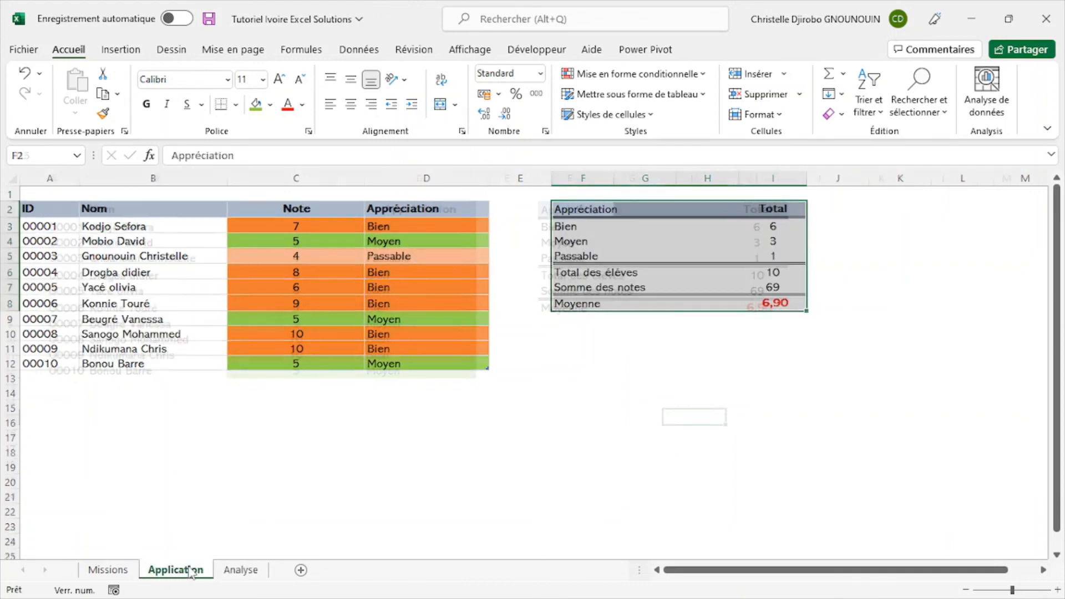
click(554, 411)
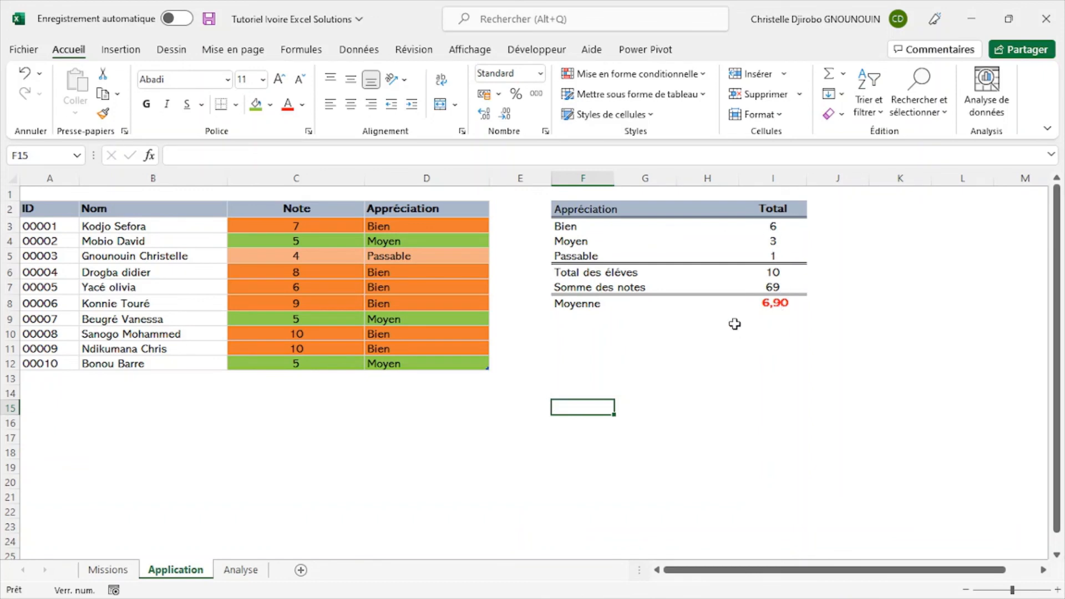
click(240, 572)
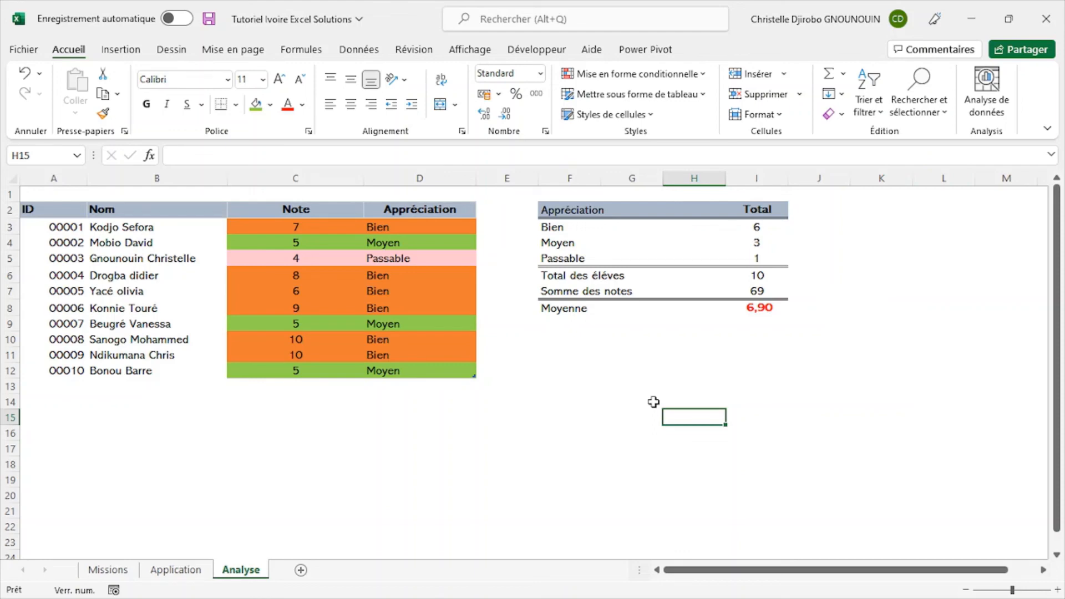
click(92, 571)
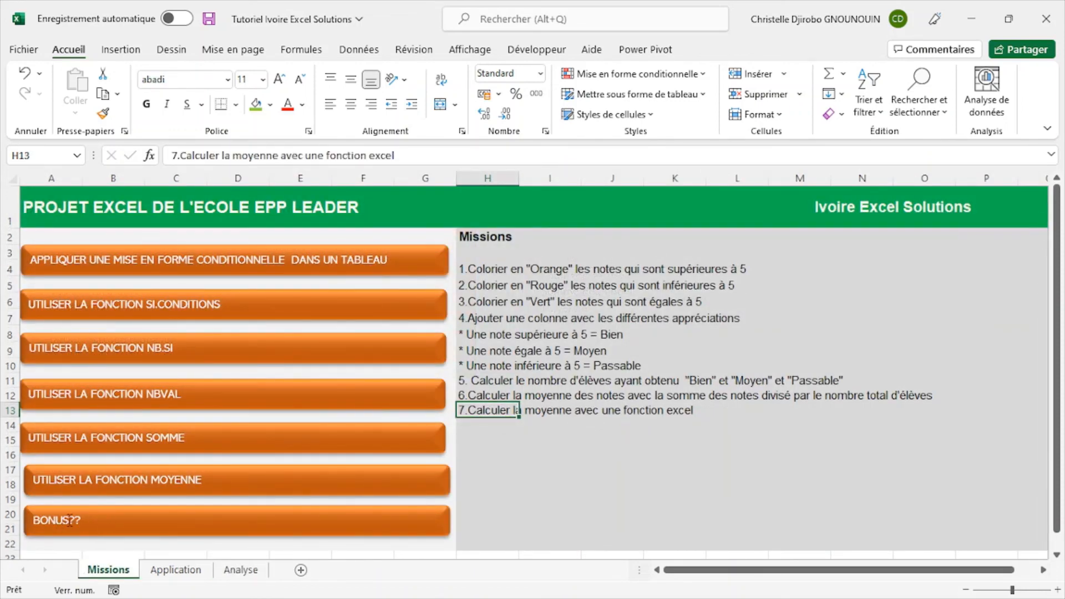
click(241, 569)
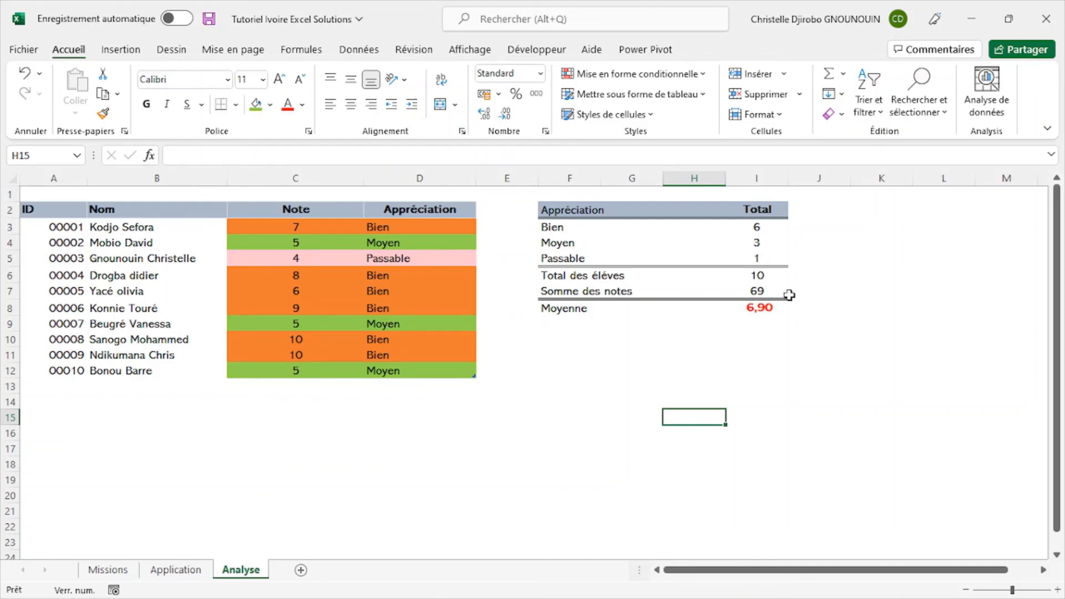
- Insert a column before column E of the Analyse sheet and give it the same format as the column to its right
click(522, 177)
right_click(522, 177)
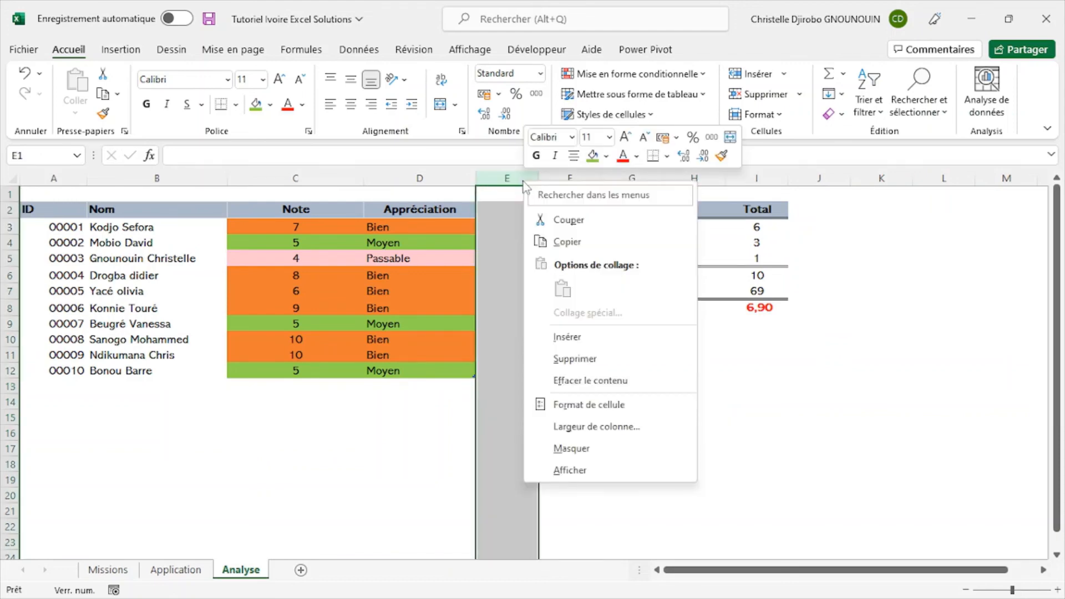
click(597, 342)
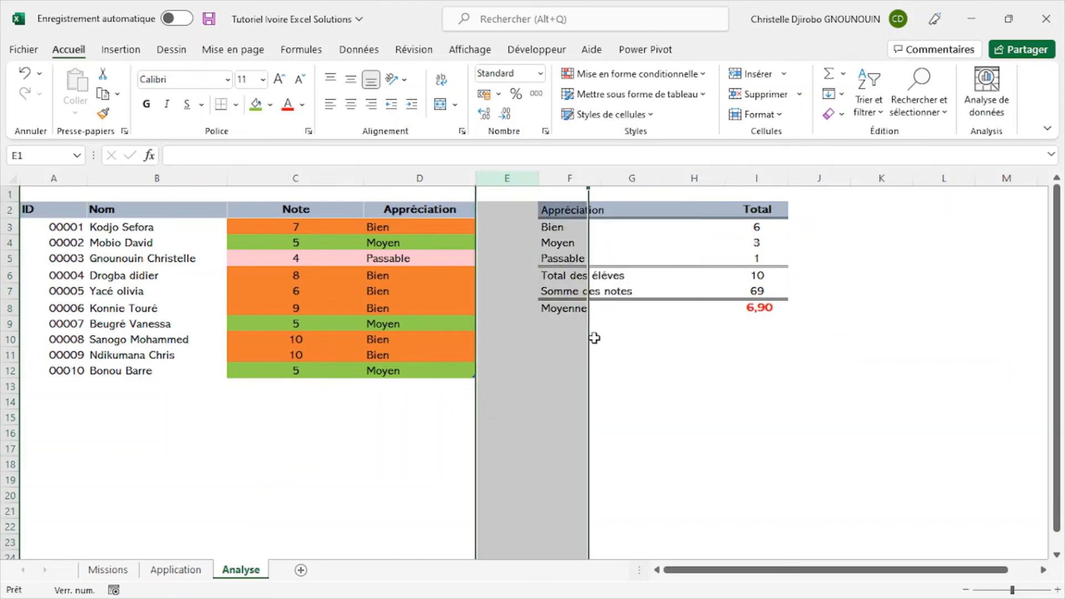
click(595, 343)
click(510, 491)
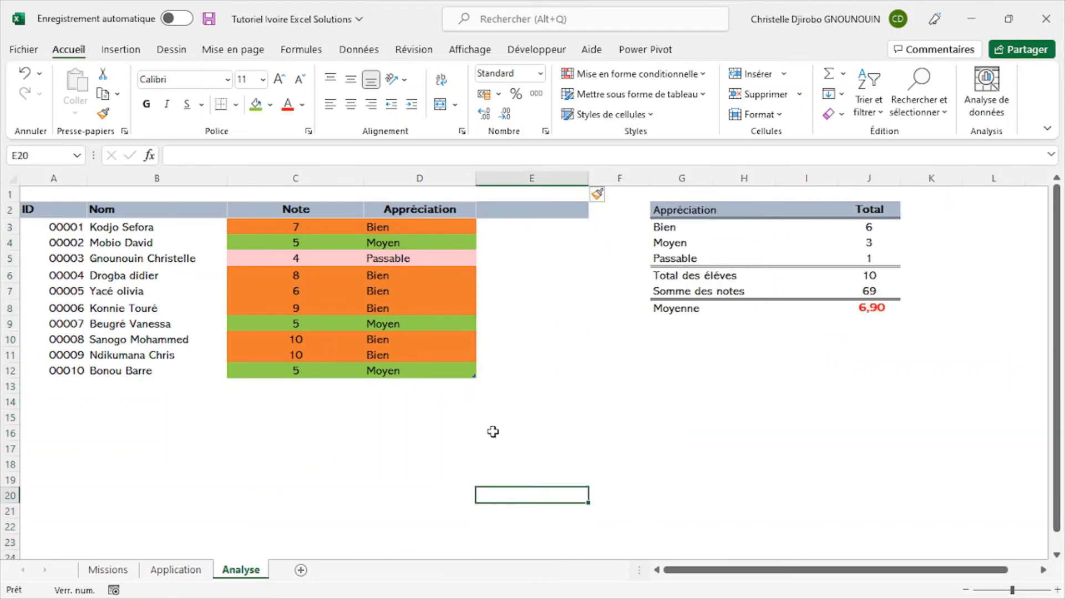
click(607, 197)
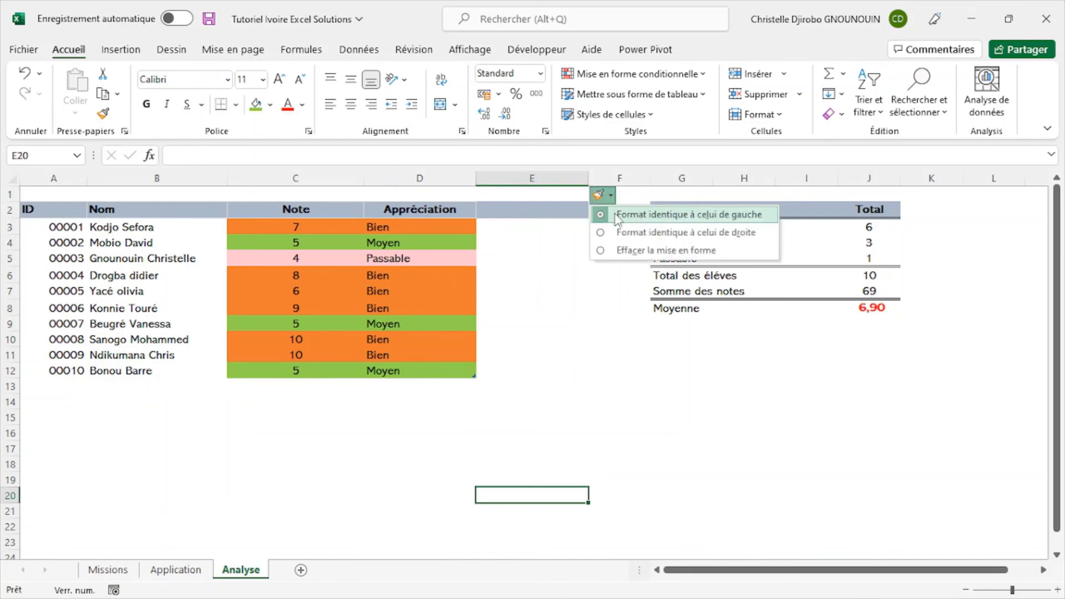
click(613, 232)
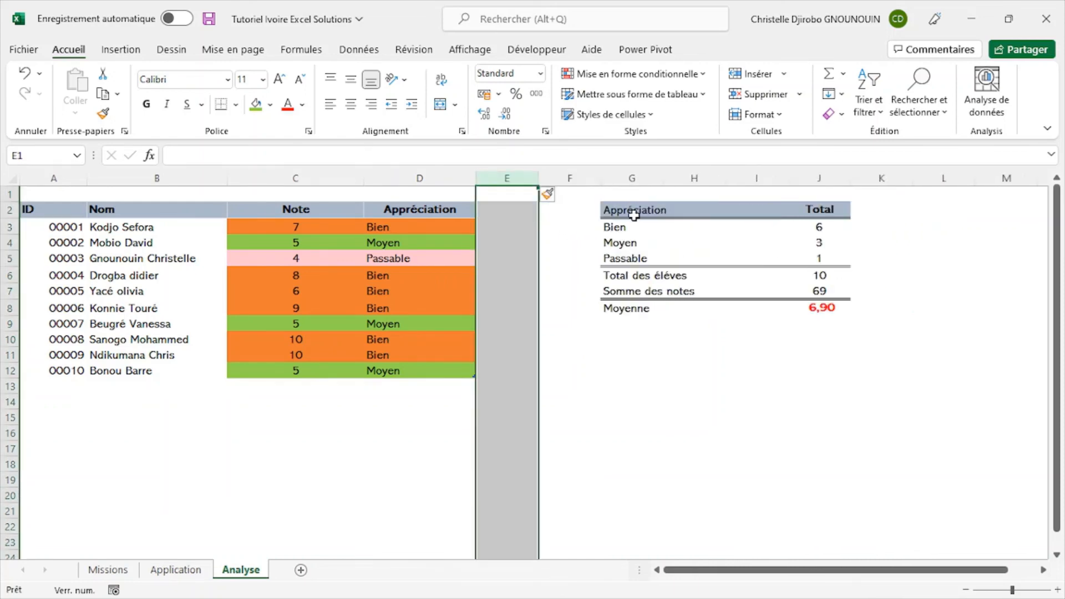
click(615, 328)
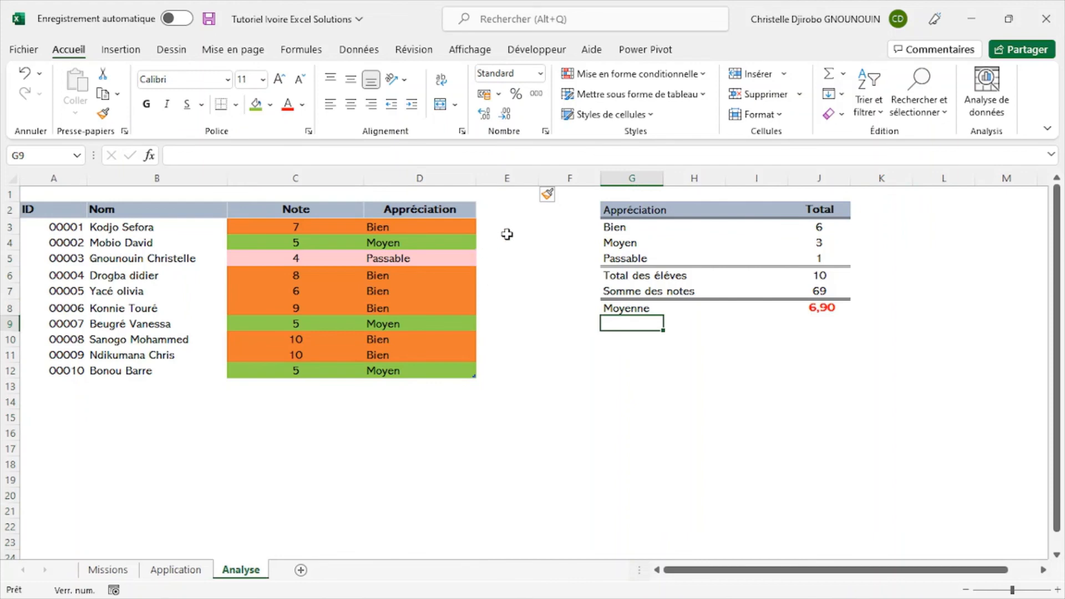
- Try to generate a number series in cell E3, beside the students table, with =SEQUENCE(20)
click(502, 215)
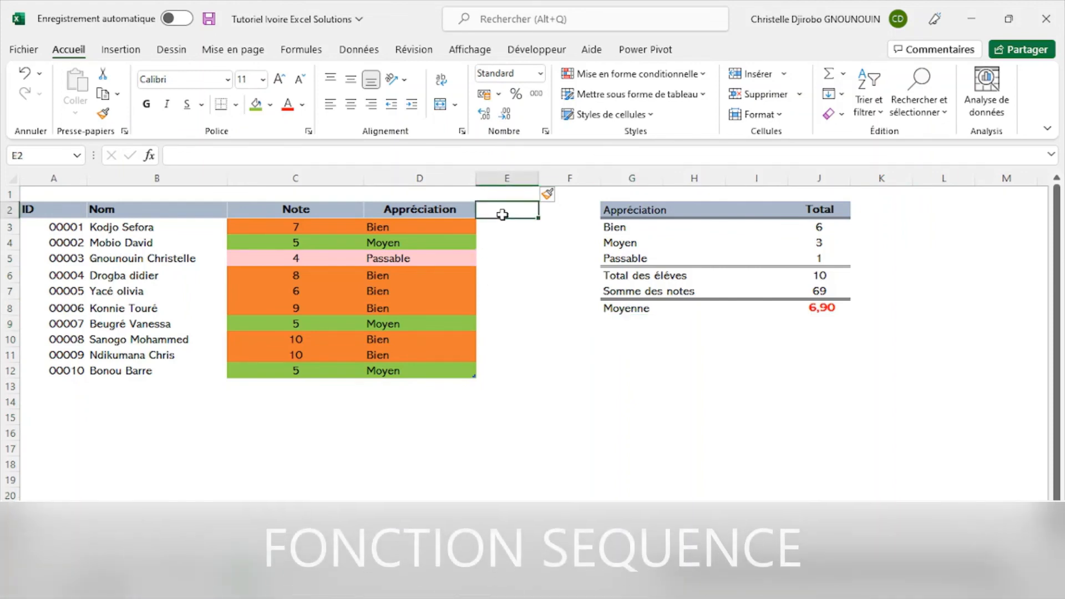
click(496, 228)
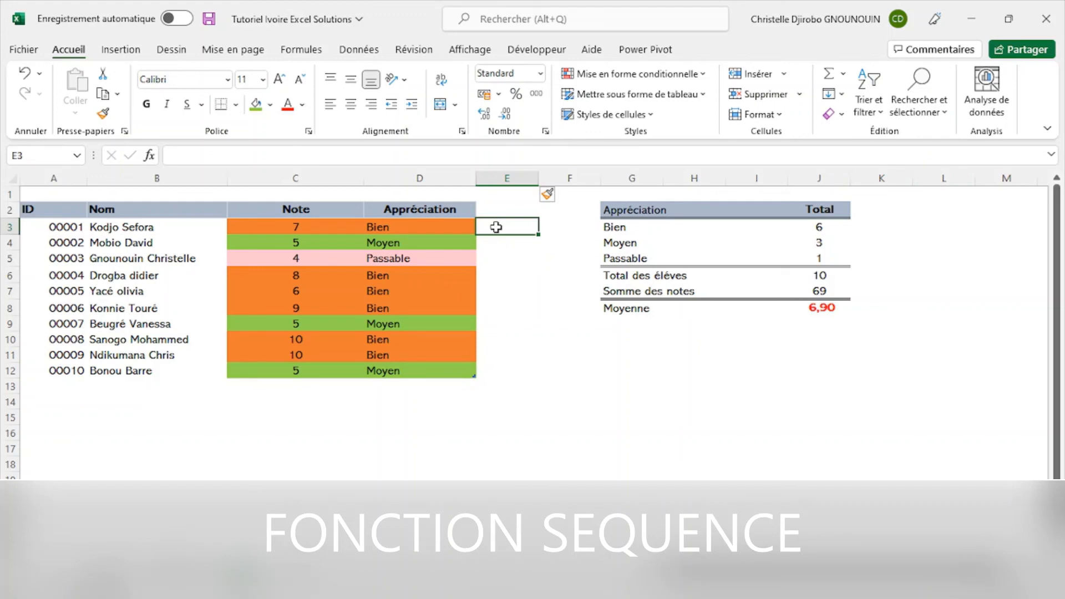
text(=)
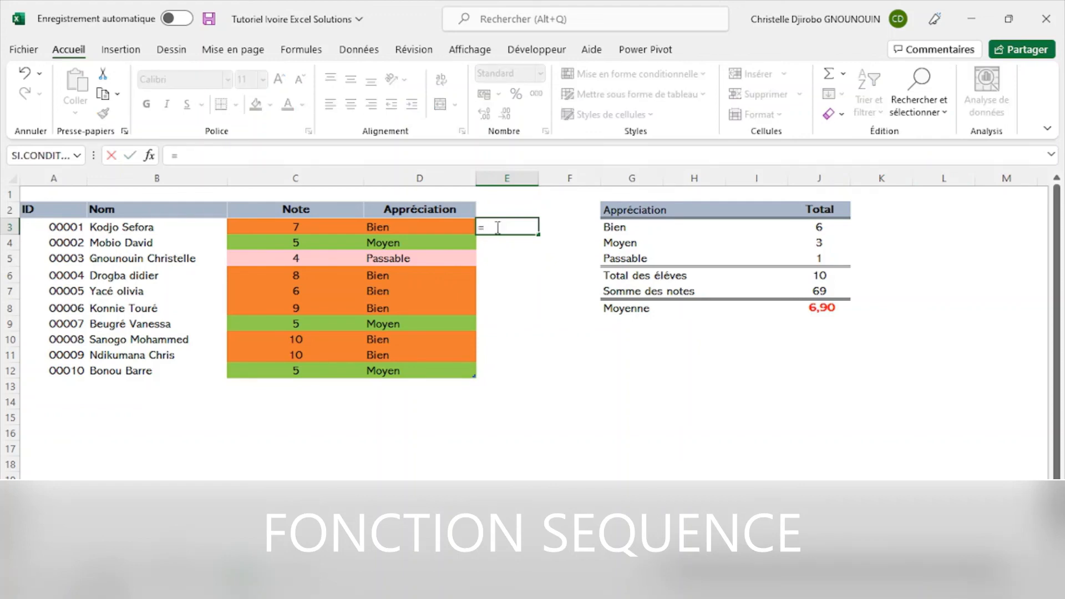
text(sequen)
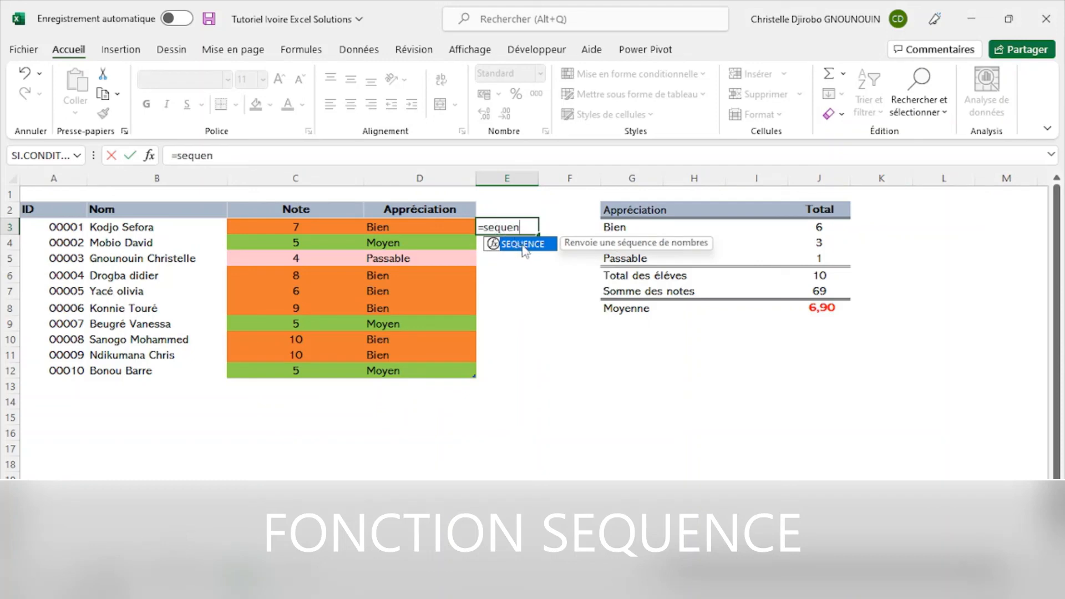
double_click(524, 244)
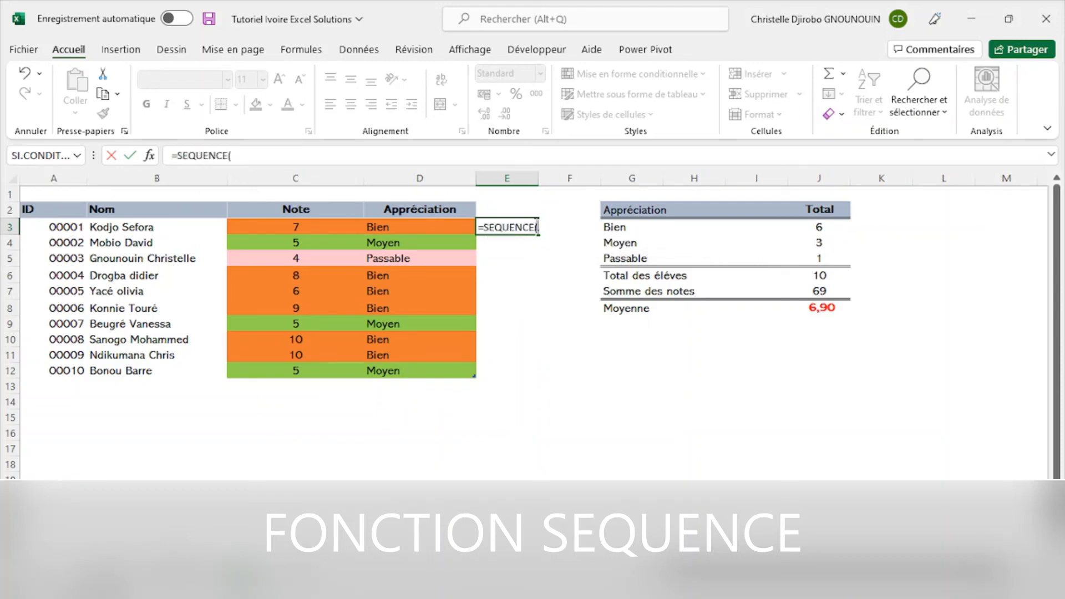
text(20))
key(Return)
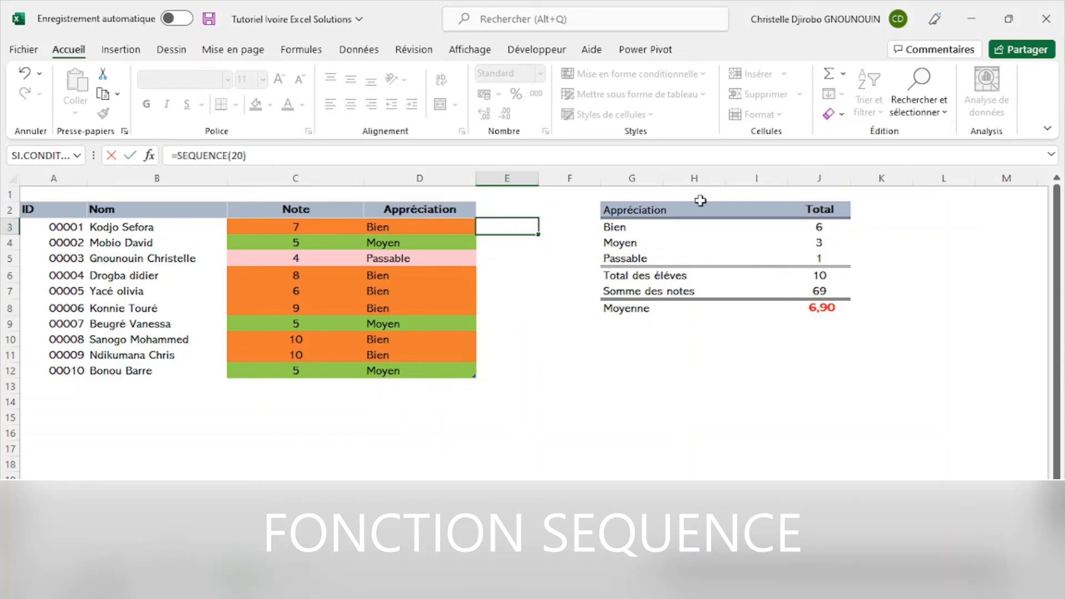
click(524, 228)
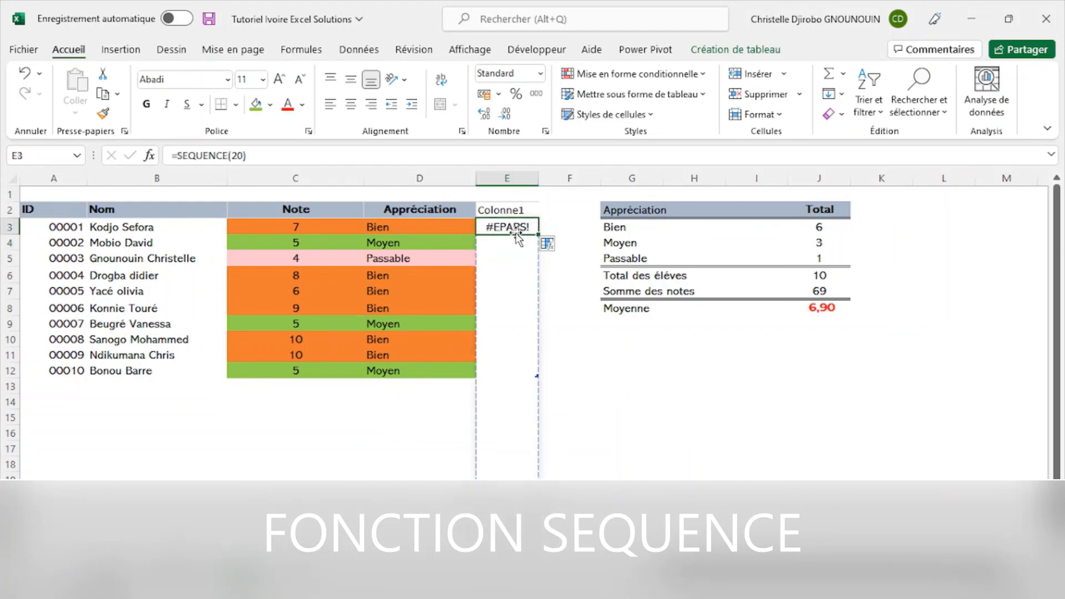
click(617, 370)
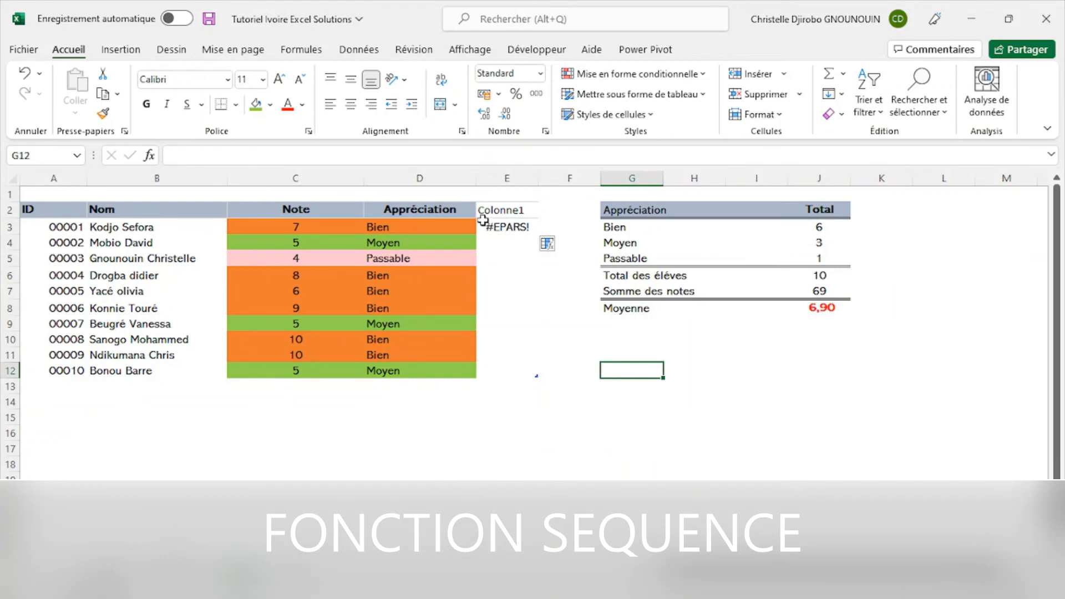
- Generate a series of 20 numbers starting in cell L2, outside the tables, with =SEQUENCE(20)
click(936, 213)
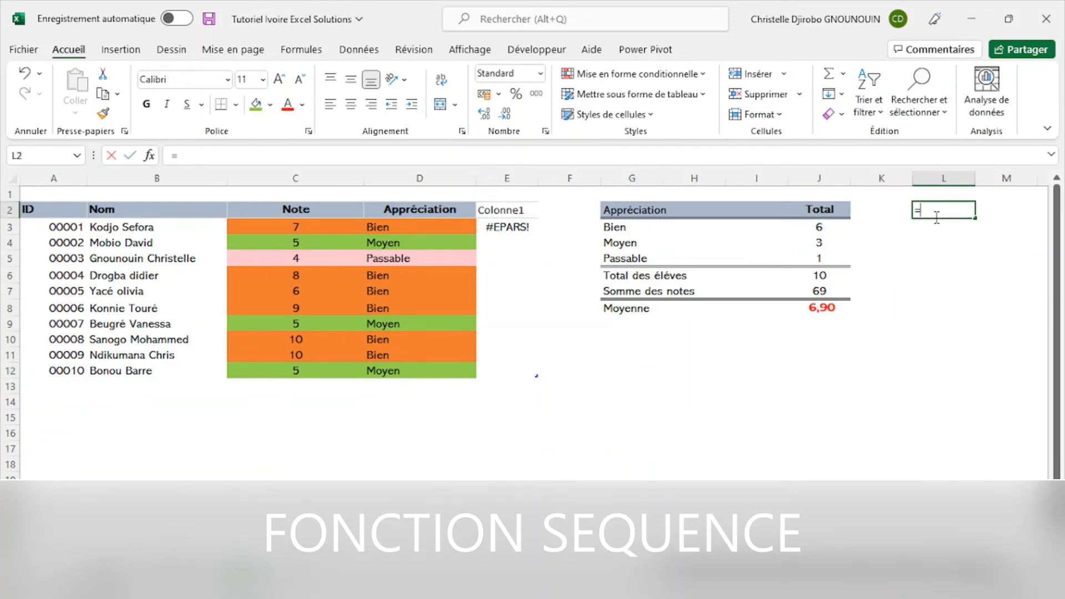
text(=sequence)
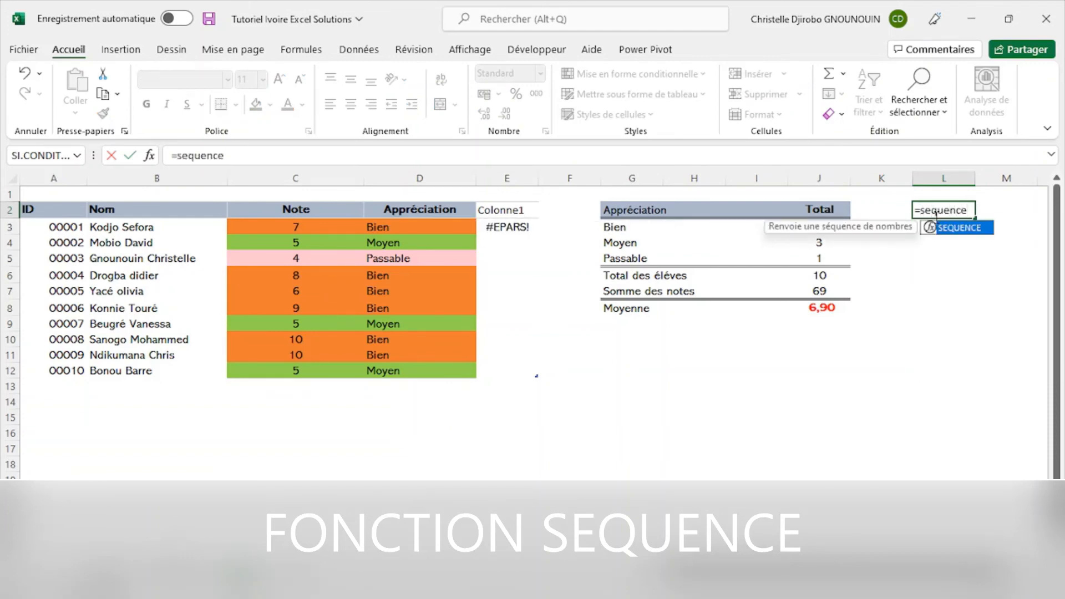
text(()
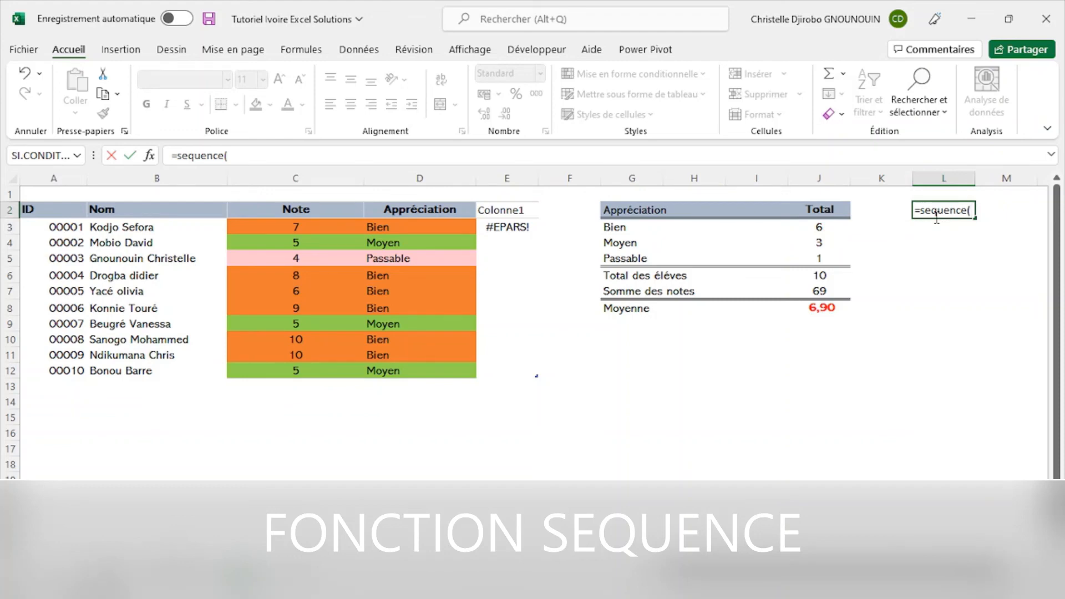
text(20))
key(Return)
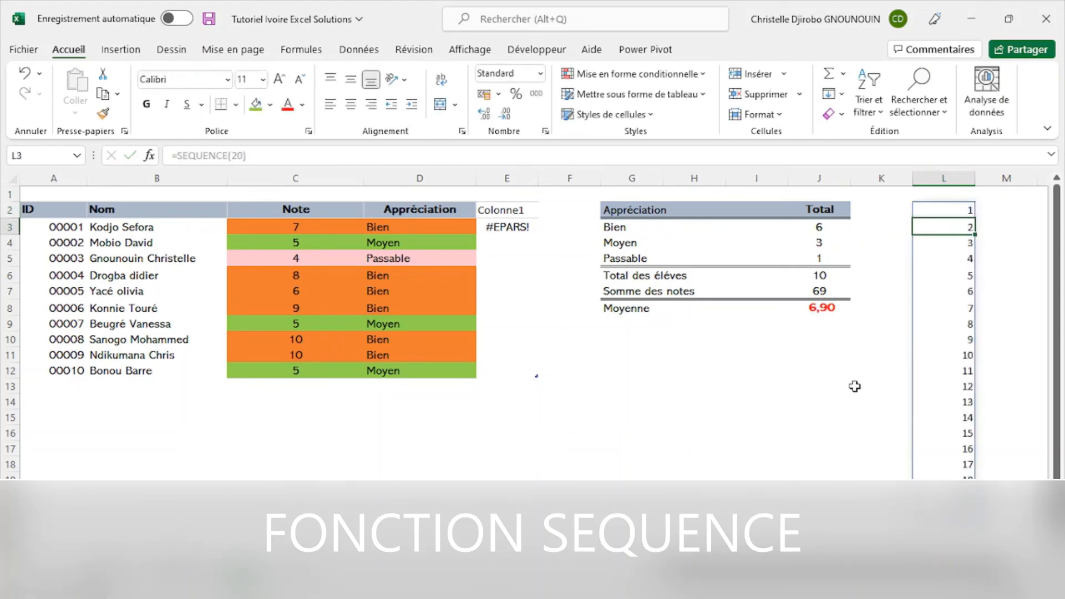
- Delete column E, which holds the SEQUENCE attempt beside the students table, from the Analyse sheet
click(804, 459)
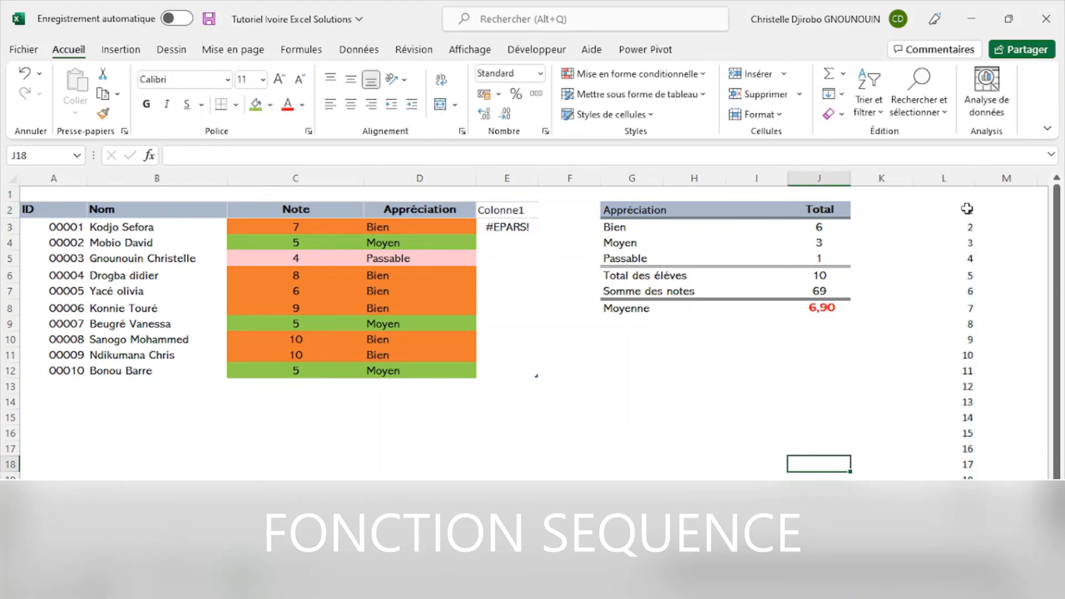
click(966, 208)
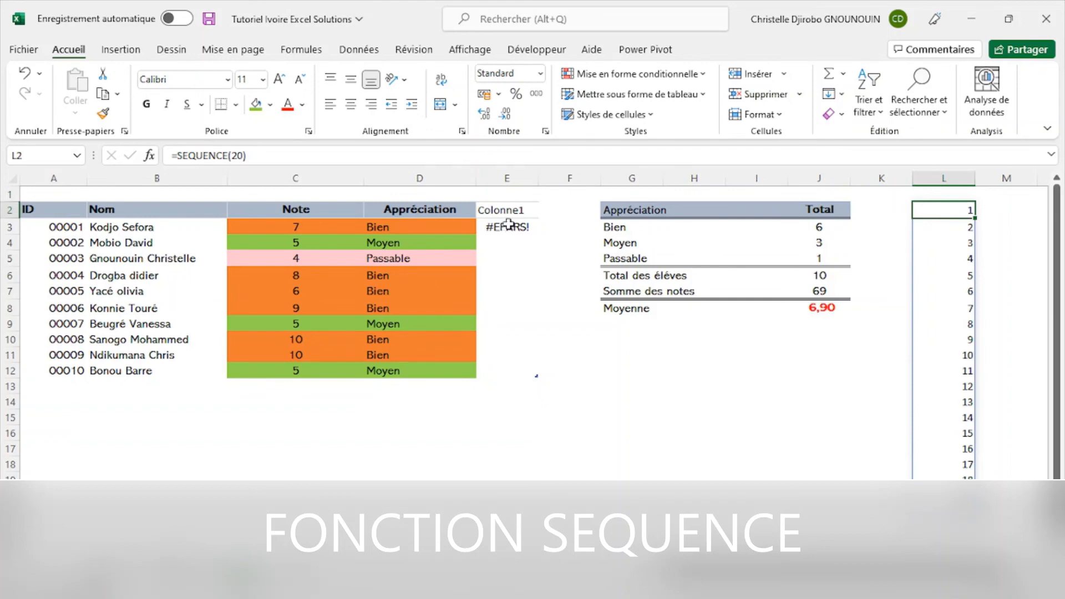
click(507, 173)
right_click(507, 173)
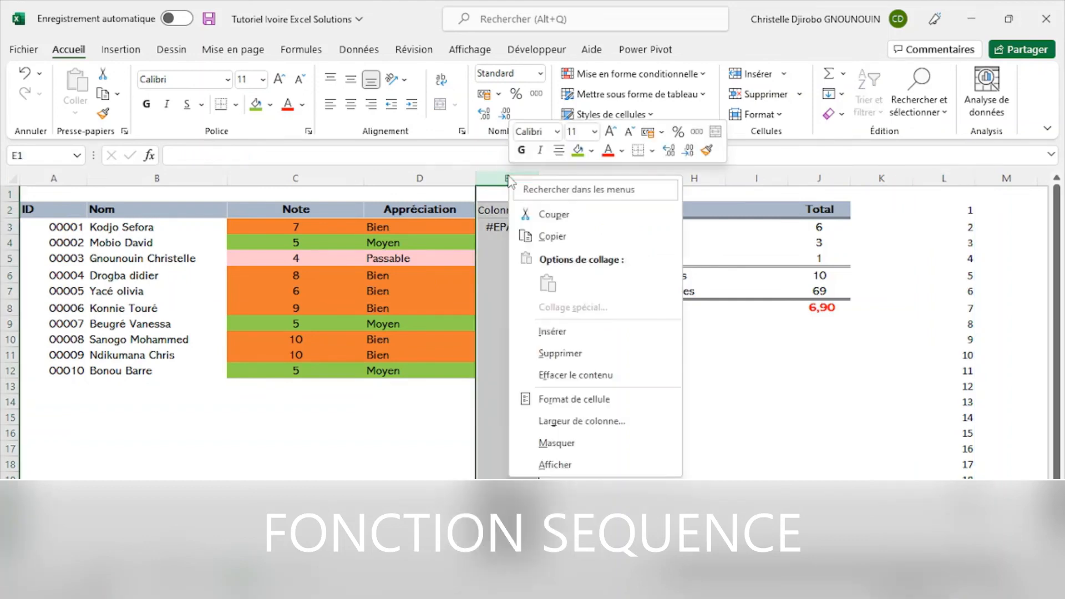
click(575, 360)
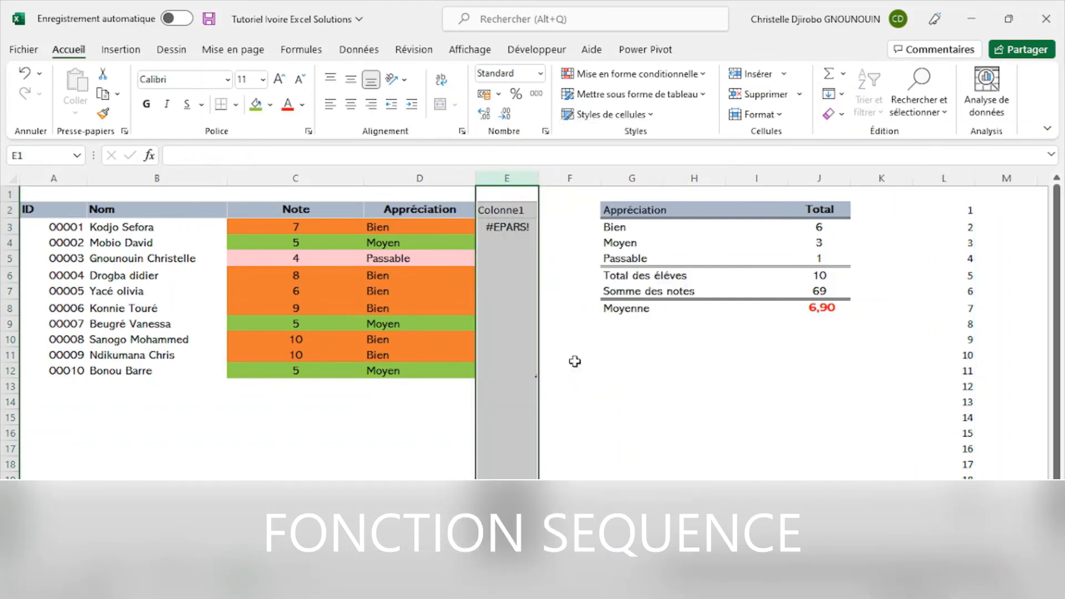
click(673, 382)
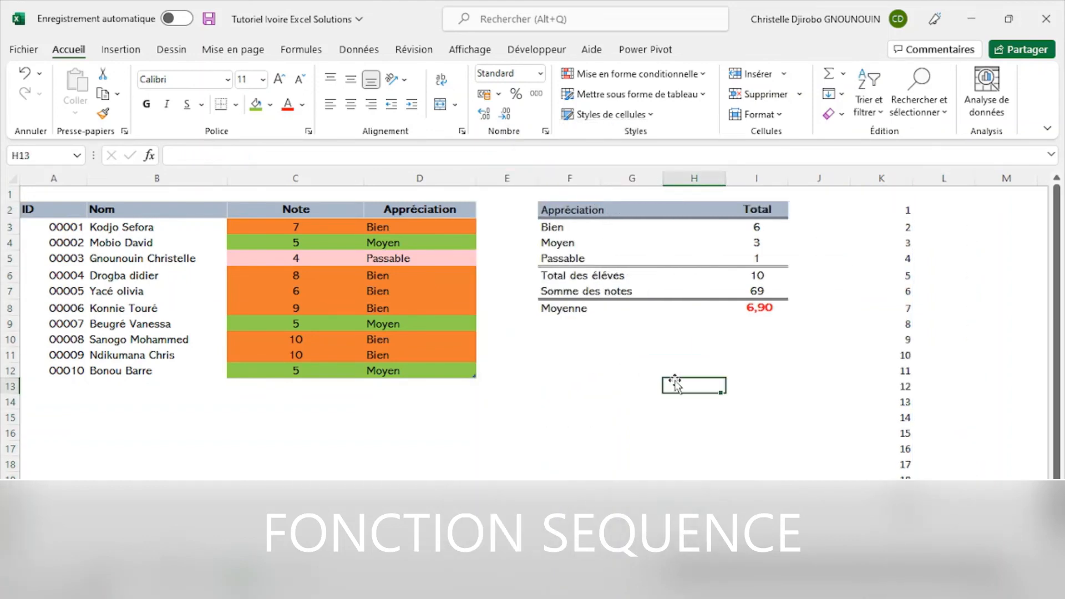
- Examine the SEQUENCE formula in cell K2 and the extent of its series, and view the available border options
click(911, 210)
click(953, 274)
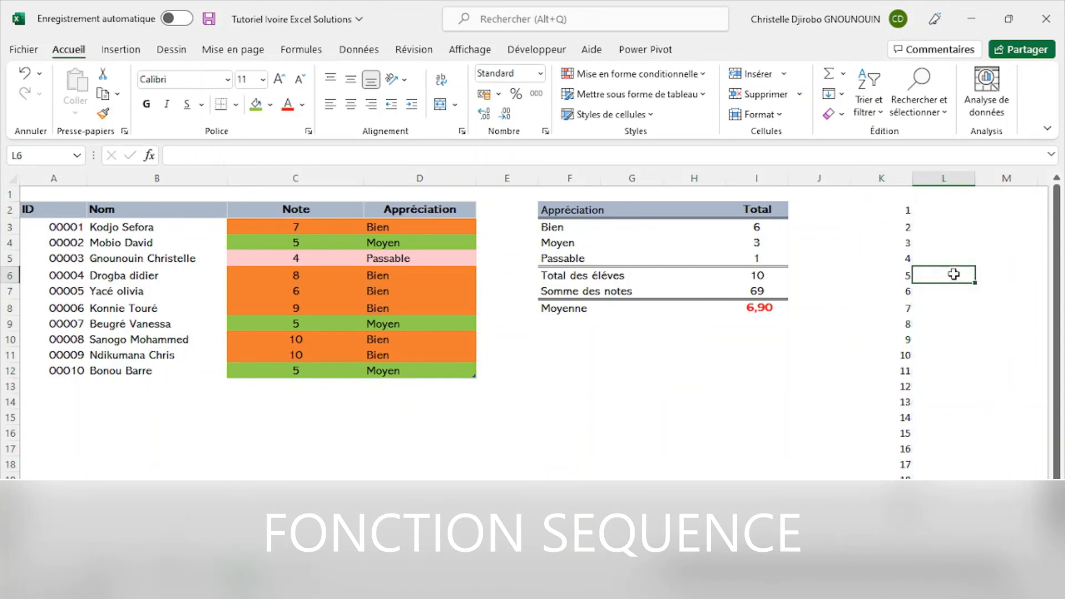
click(909, 212)
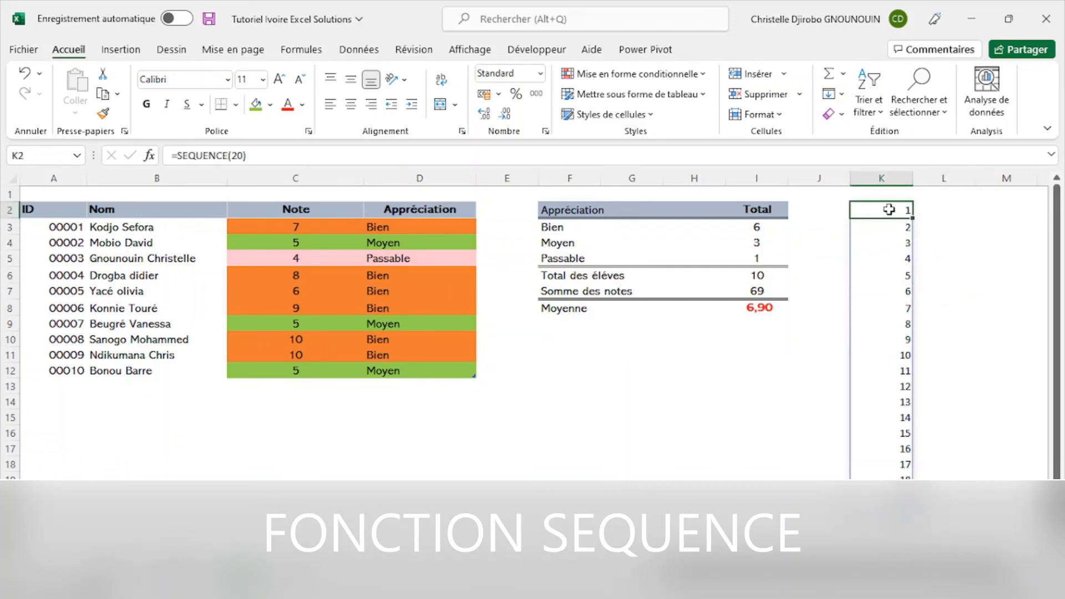
click(959, 244)
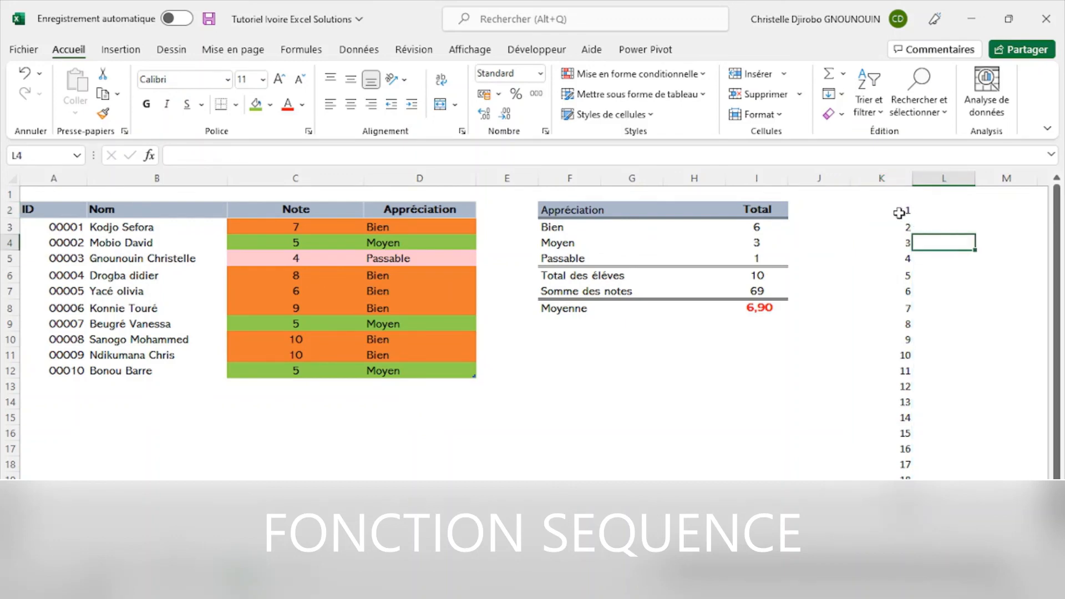
click(899, 213)
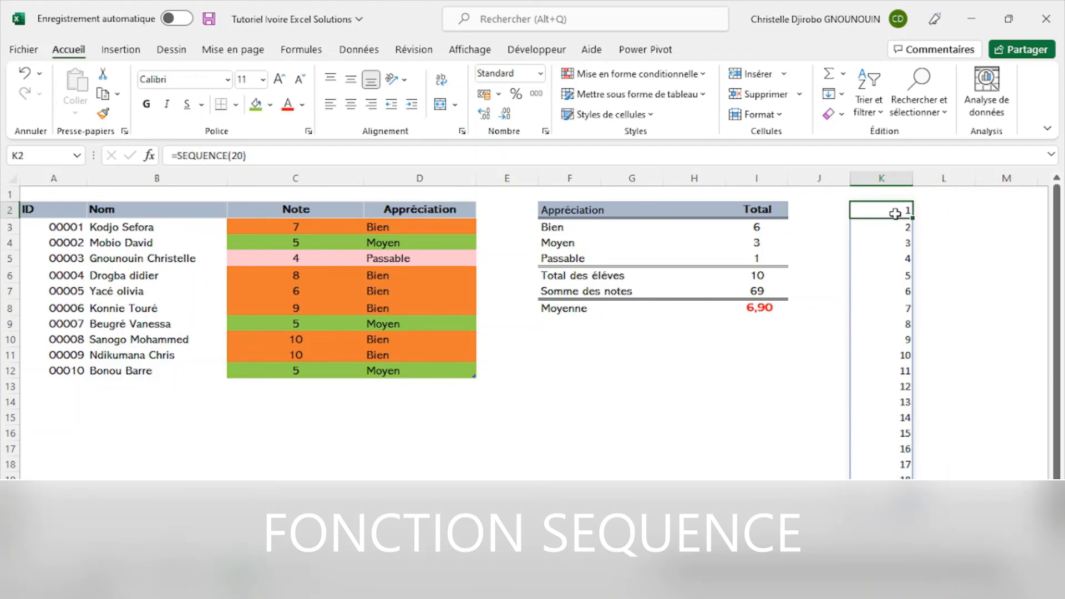
click(236, 104)
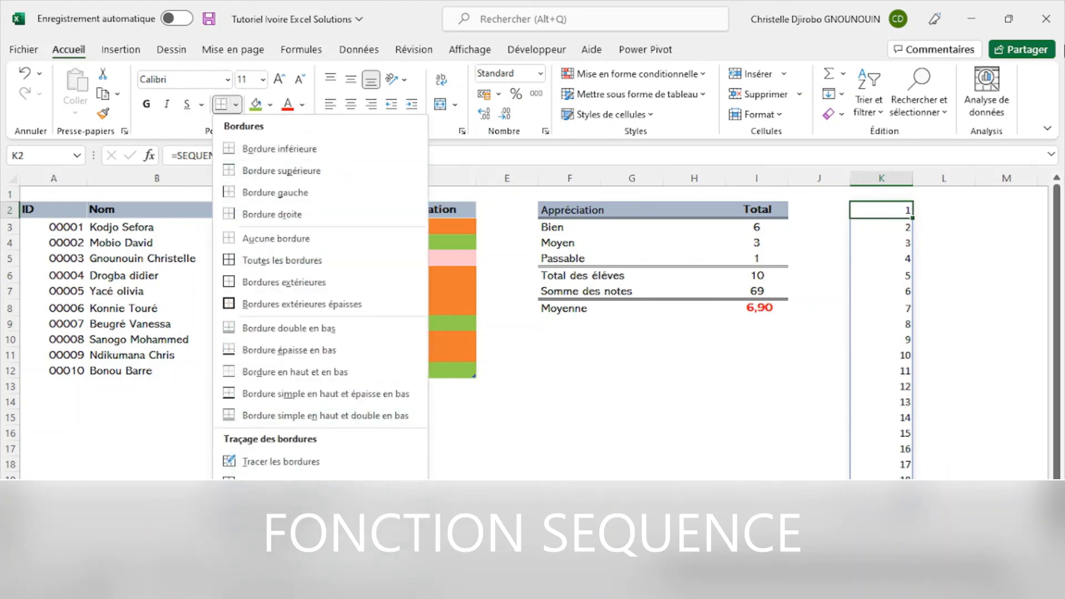
click(939, 204)
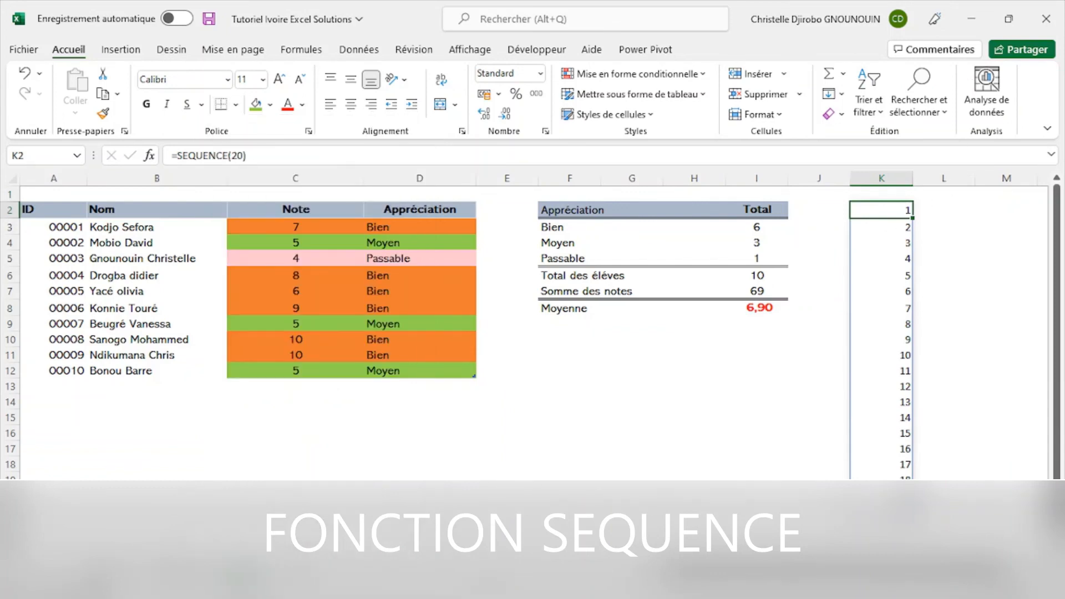